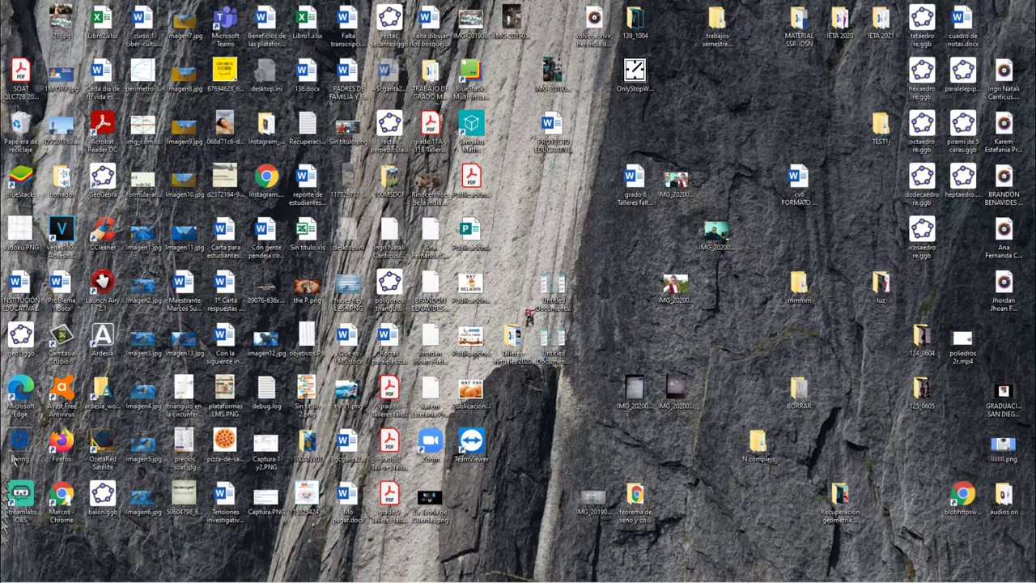
Open Google Chrome from the taskbar on a new Google search tab
mouse_move(5, 576)
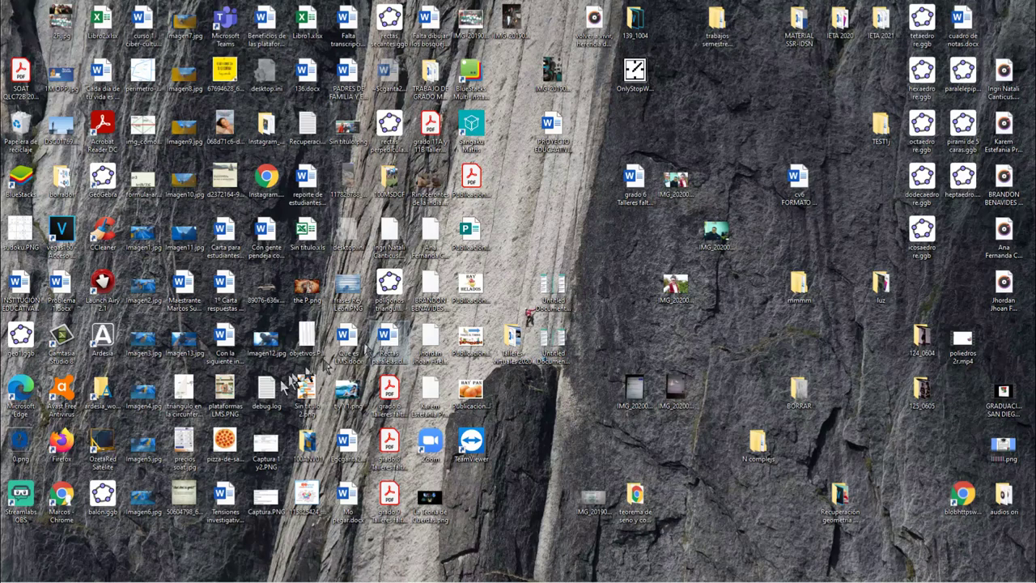
mouse_move(128, 565)
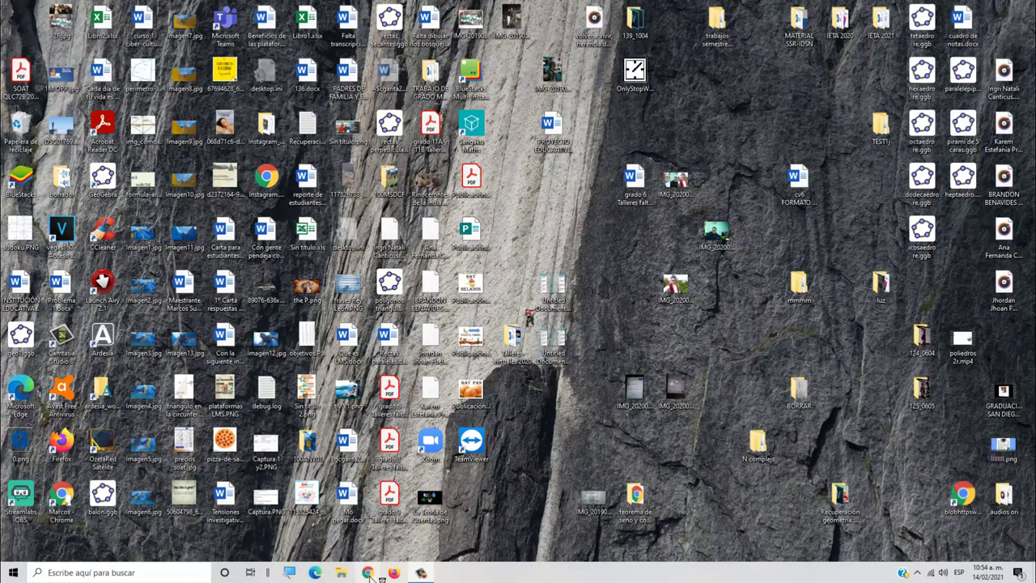
left_click(369, 572)
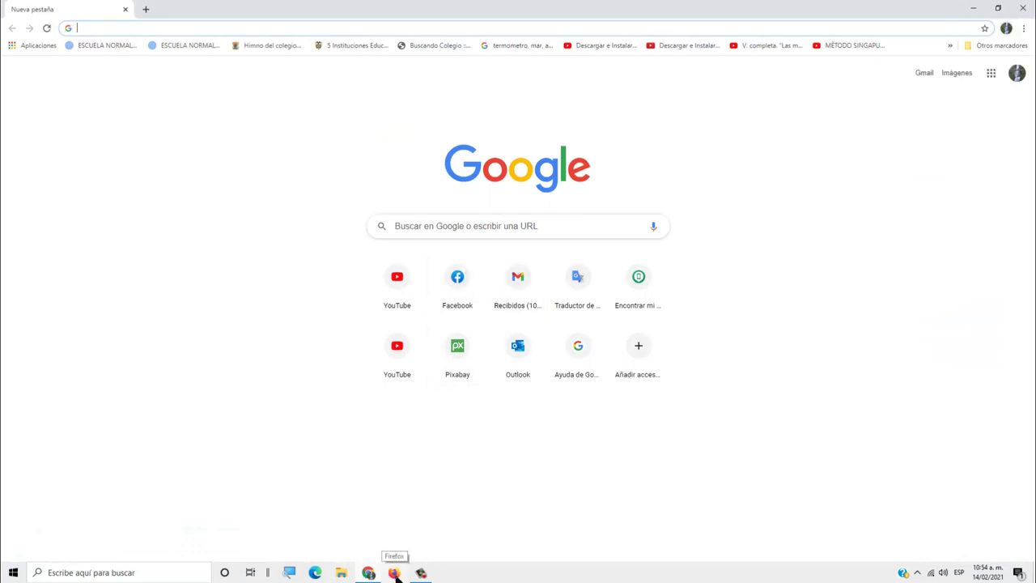
Load WhatsApp Web in Firefox, then bring Chrome's new-tab page back to the front
left_click(395, 572)
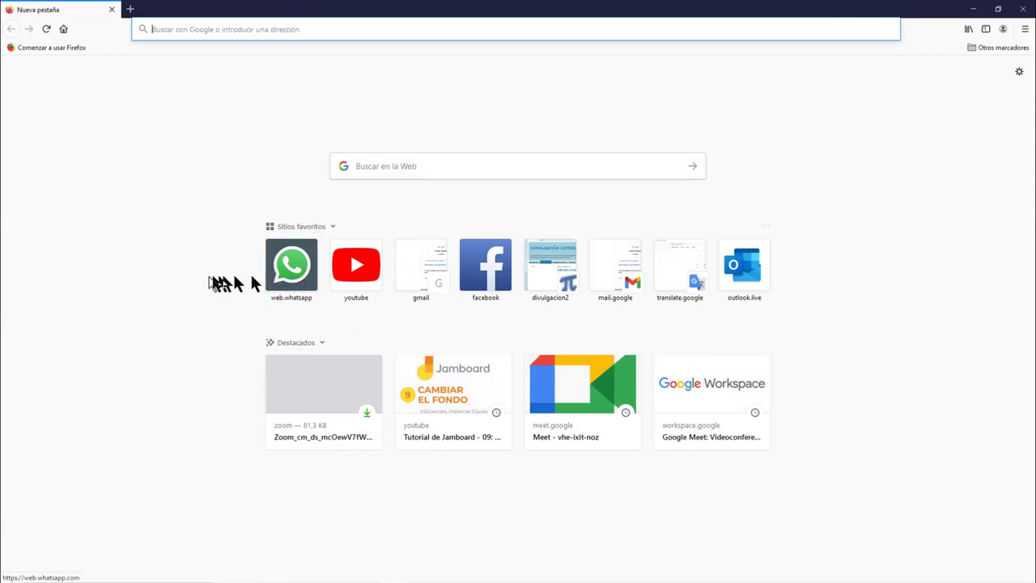
left_click(293, 279)
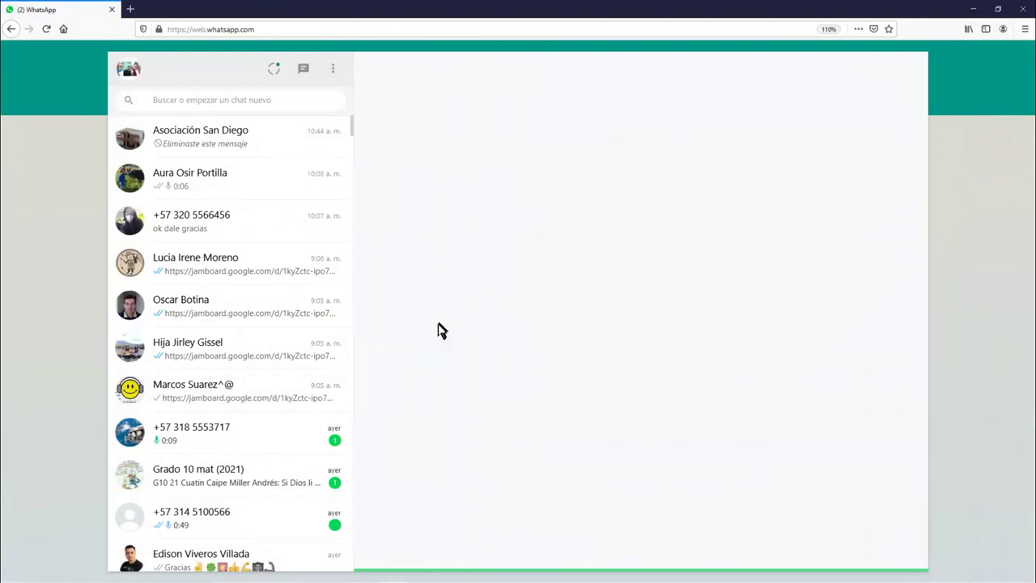
mouse_move(376, 579)
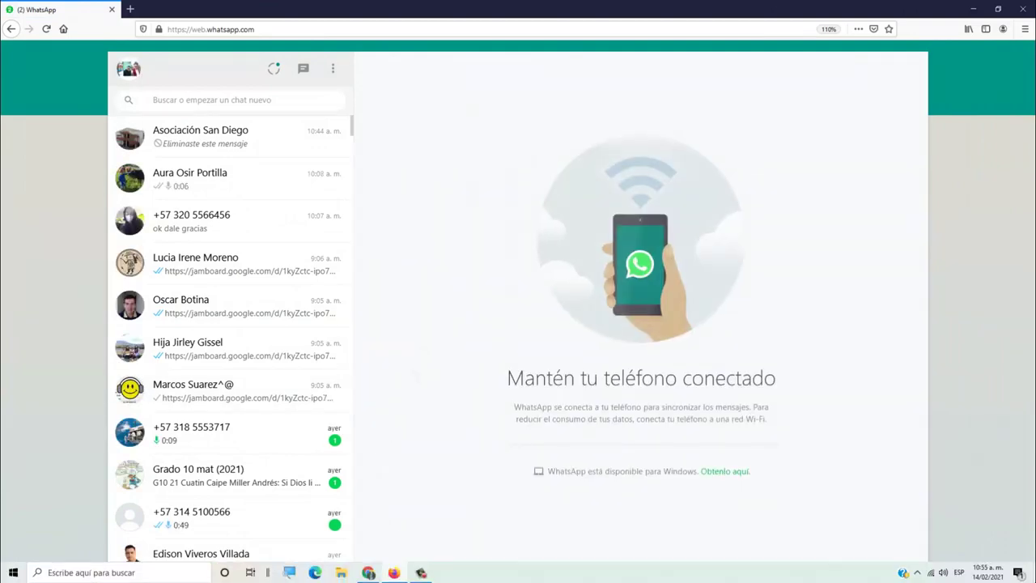
left_click(369, 573)
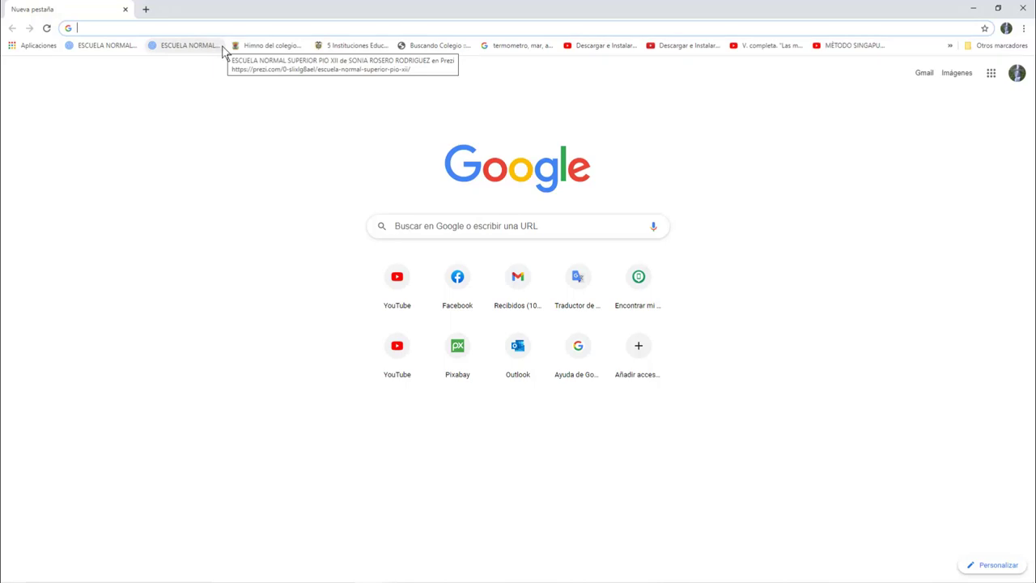
Enter meet.google.com in Chrome's address bar and bring up the Windows Start app list
type("mee")
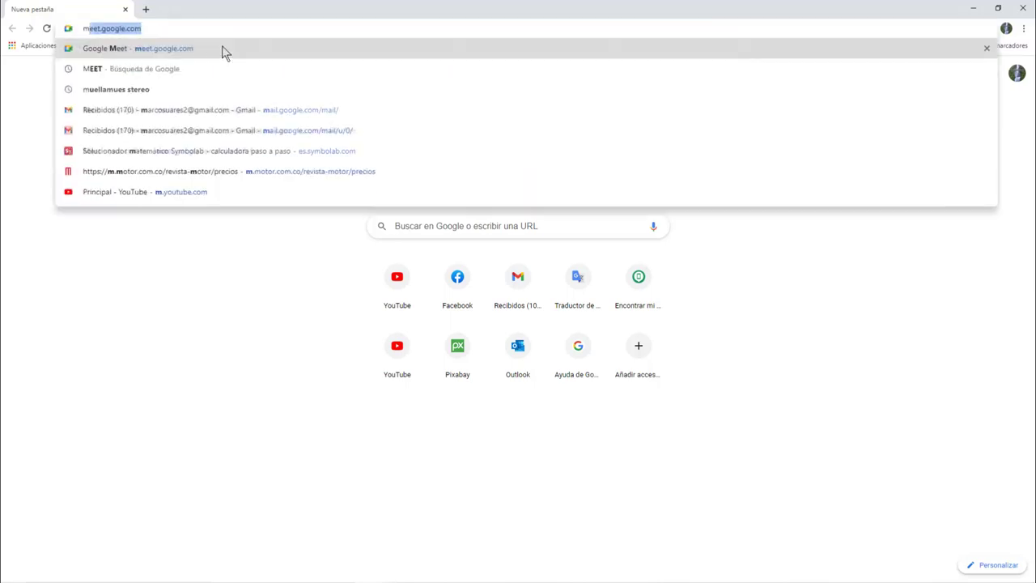
type("t")
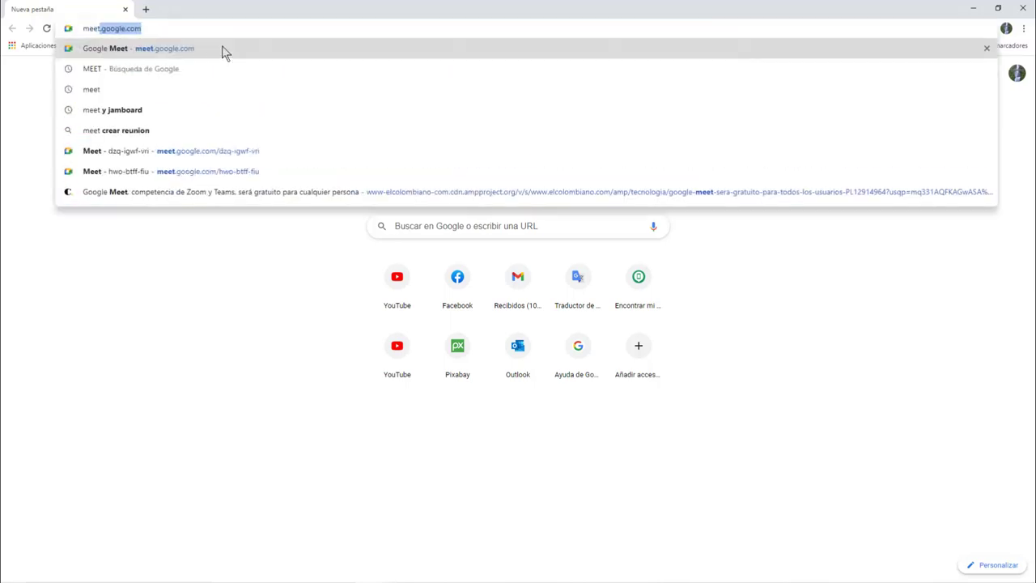
left_click(229, 30)
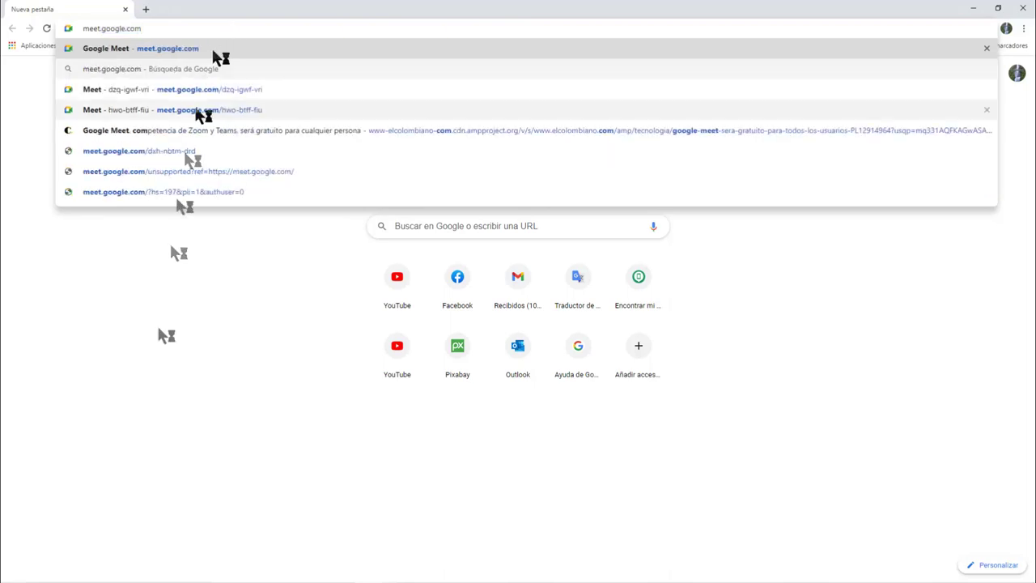
left_click(152, 413)
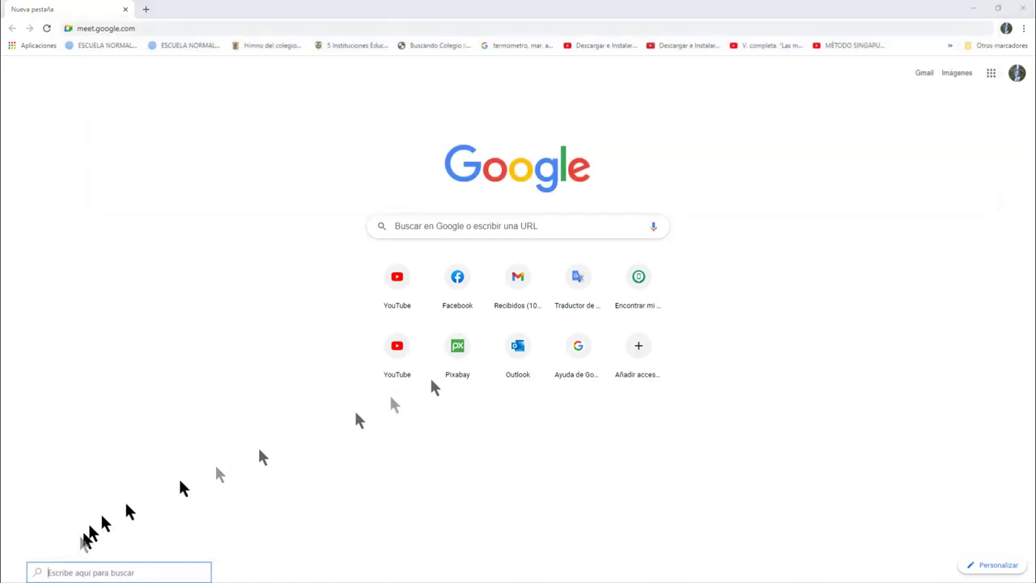
key("super")
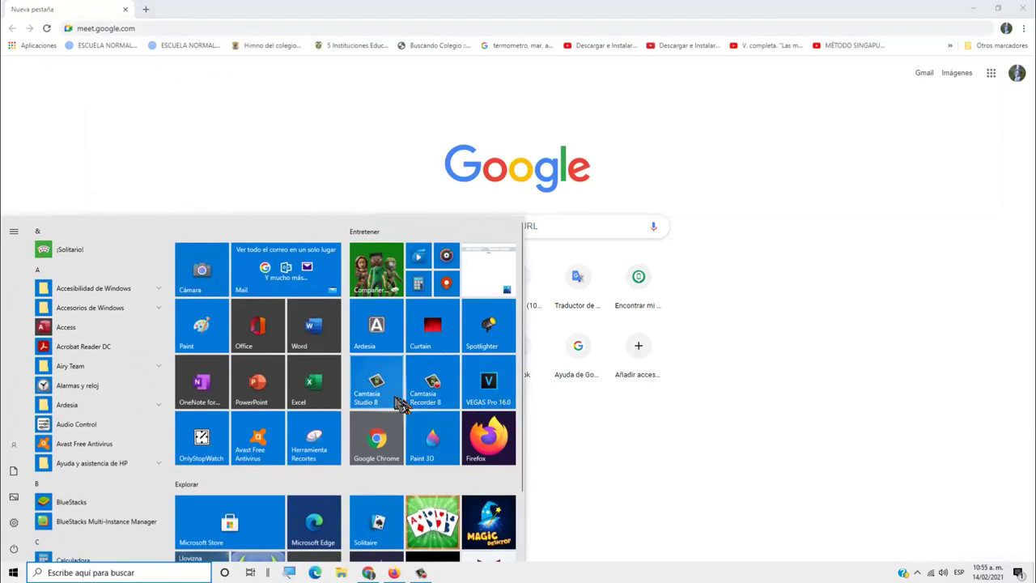
Start Ardesia with the default project and circle the meet.google.com address in red
left_click(369, 347)
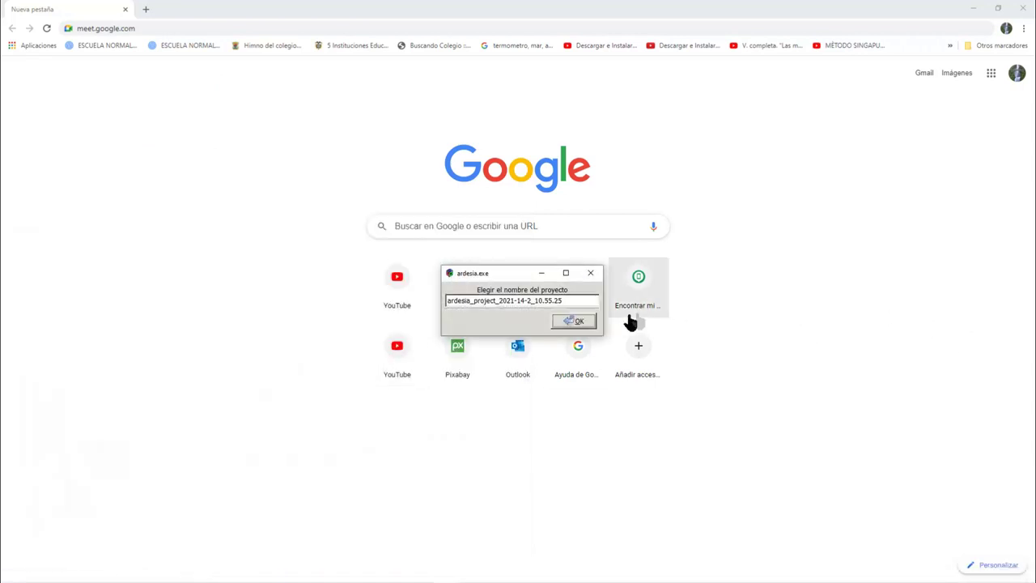
left_click(581, 322)
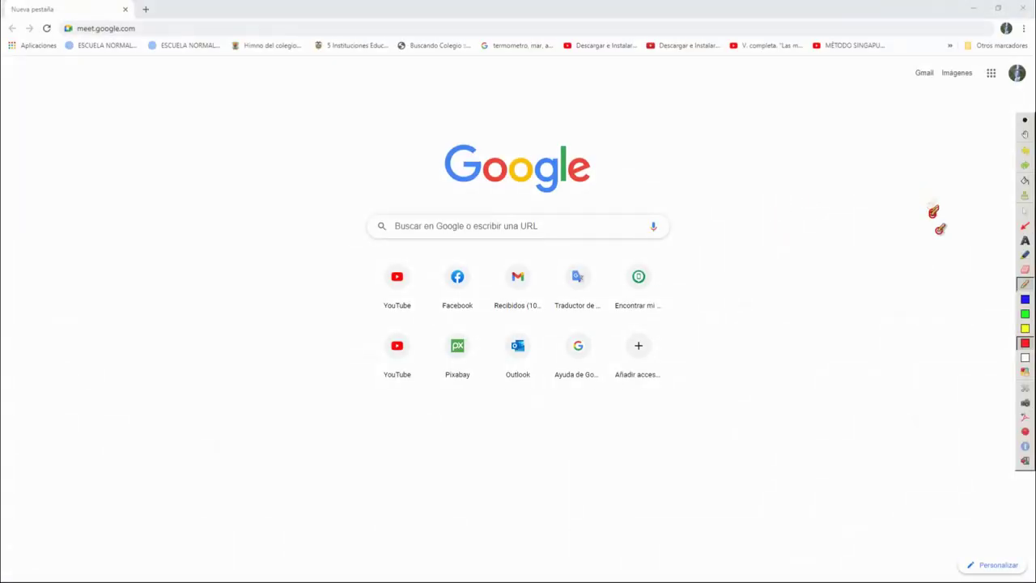
mouse_move(157, 23)
left_mouse_down()
mouse_move(67, 21)
mouse_move(162, 63)
mouse_move(121, 24)
mouse_move(88, 30)
left_mouse_up()
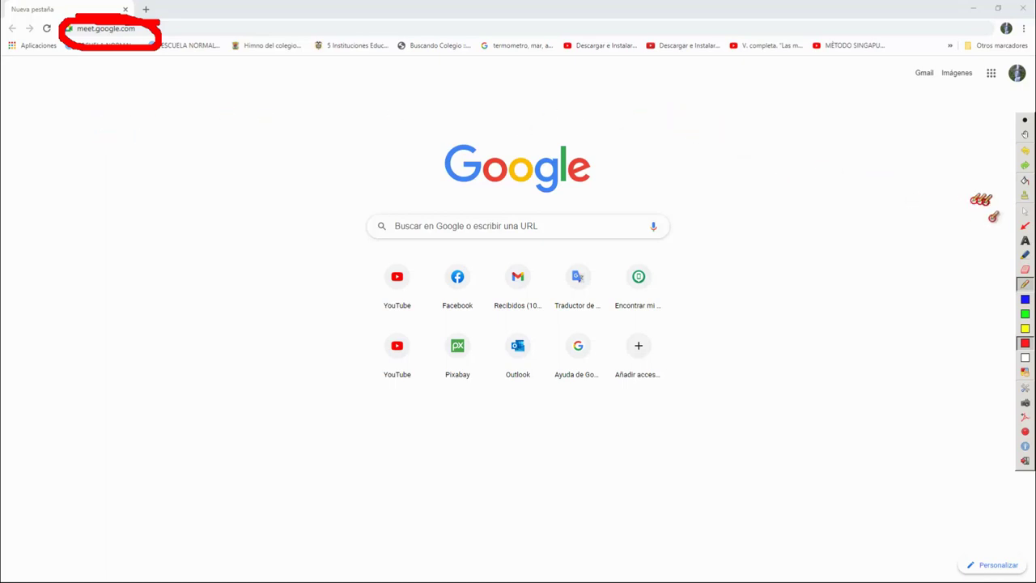
left_click(1024, 214)
Search Google for 'meet' and circle the Meet result in yellow
left_click(136, 30)
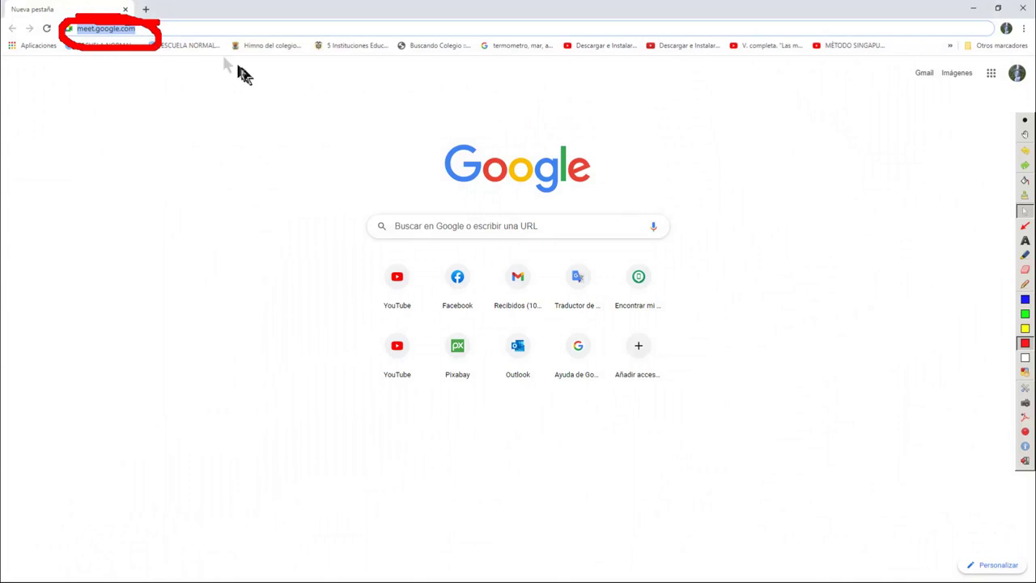
key("End")
key("BackSpace")
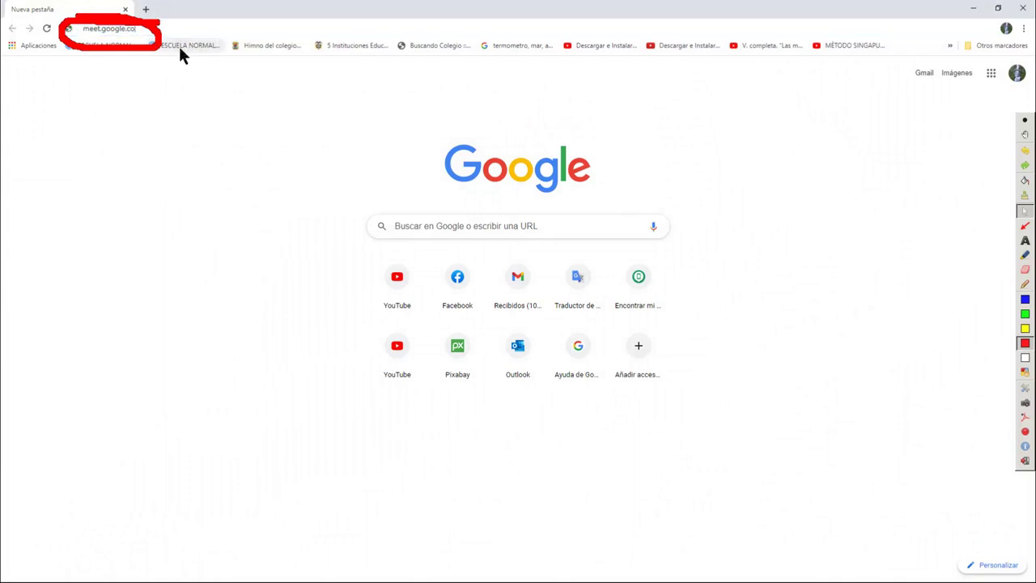
key("BackSpace")
key("BackSpace")
key("BackSpace")
key("BackSpace")
key("BackSpace")
key("BackSpace")
key("BackSpace")
key("BackSpace")
key("BackSpace")
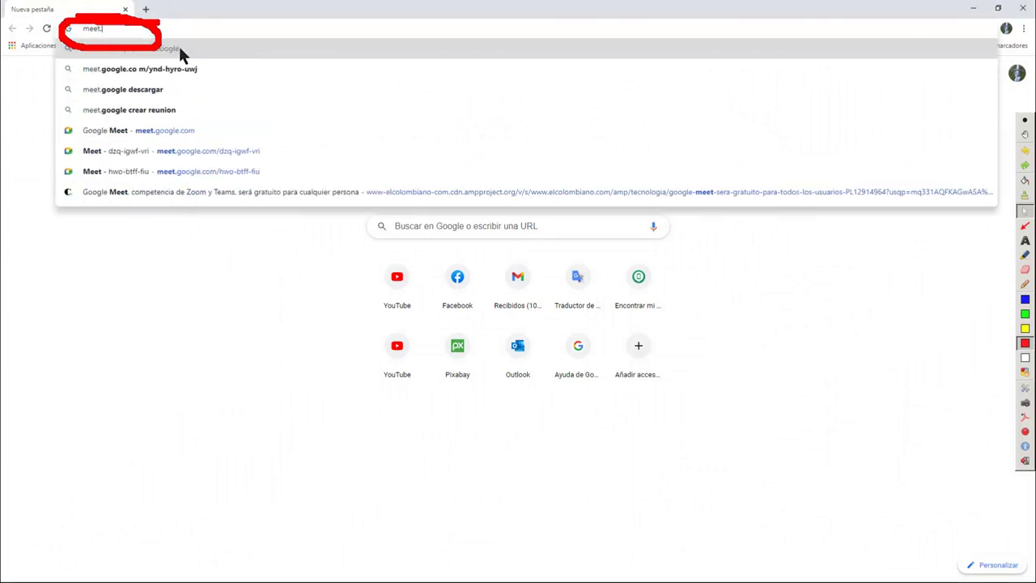
key("BackSpace")
key("Return")
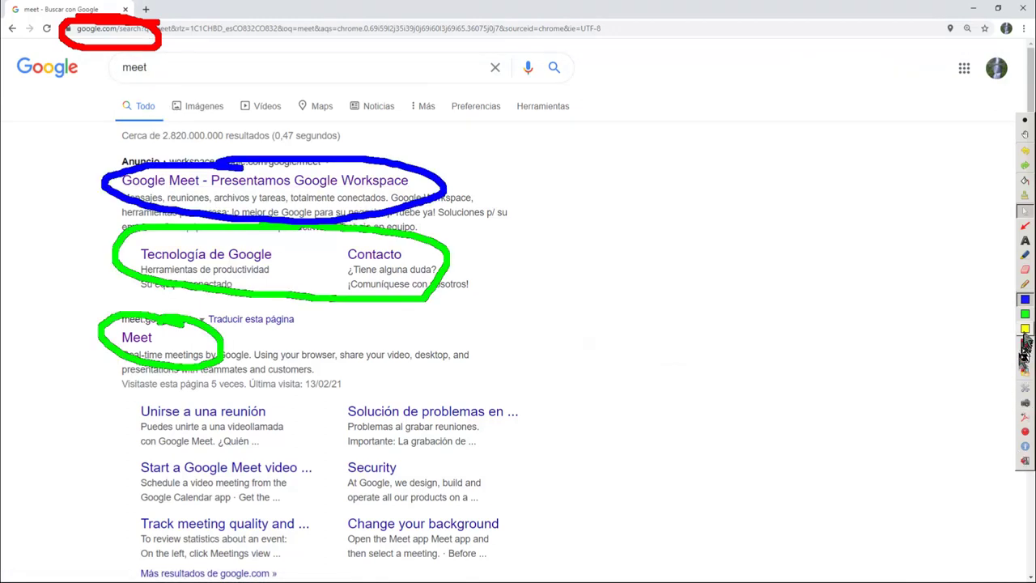
left_click(1024, 329)
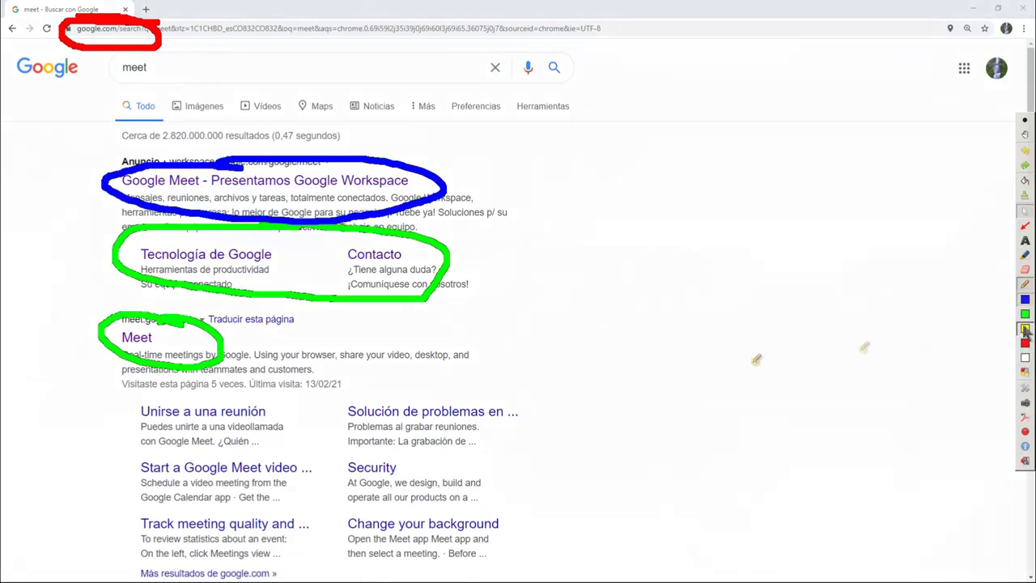
mouse_move(212, 320)
left_mouse_down()
mouse_move(130, 320)
mouse_move(129, 354)
mouse_move(208, 335)
mouse_move(131, 324)
mouse_move(133, 344)
left_mouse_up()
Open Google Meet from the results, clear the annotations, and show the Nueva reunión options
left_click(1025, 212)
left_click(130, 342)
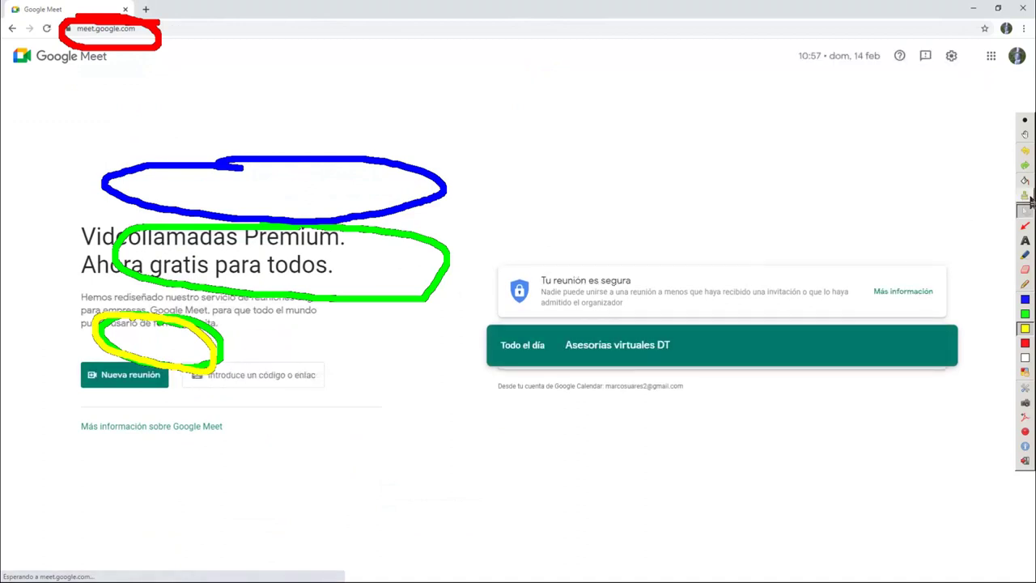
left_click(1024, 202)
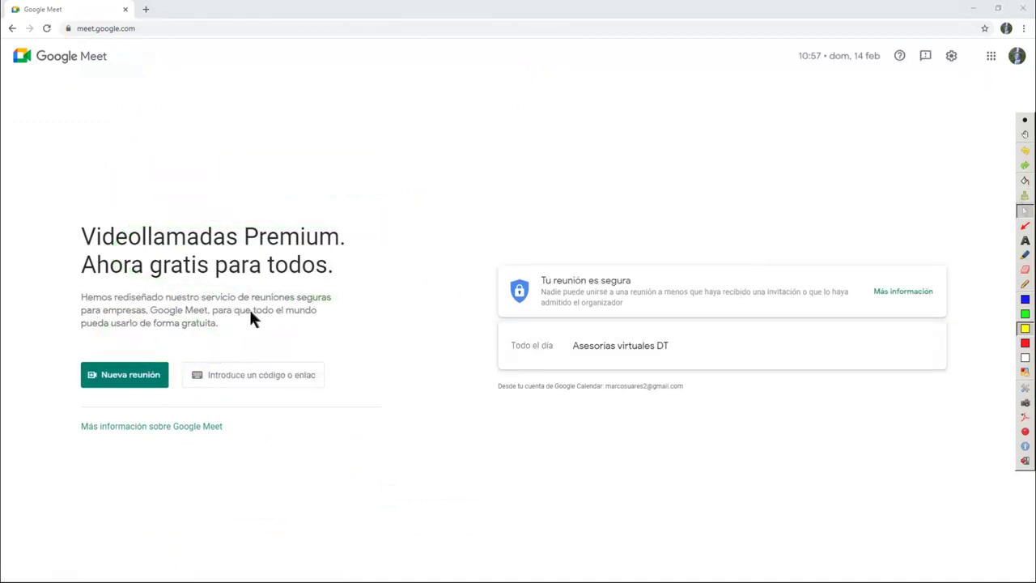
left_click(150, 384)
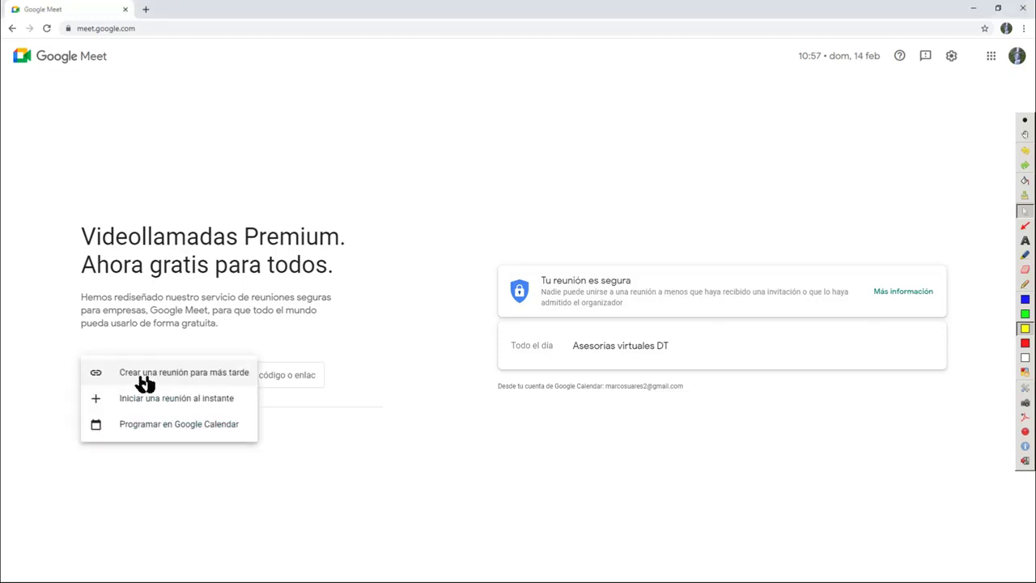
left_click(241, 494)
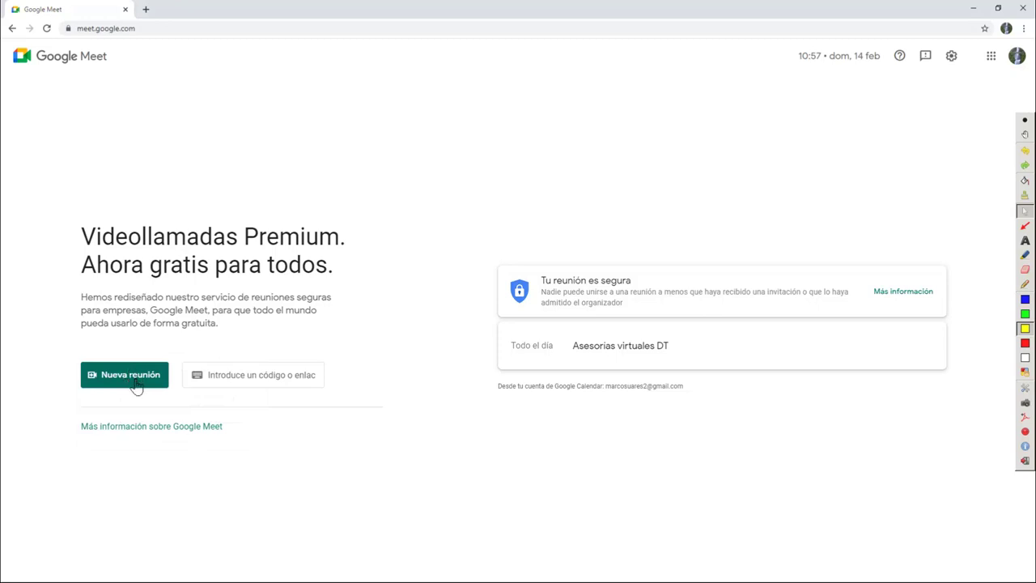
left_click(136, 386)
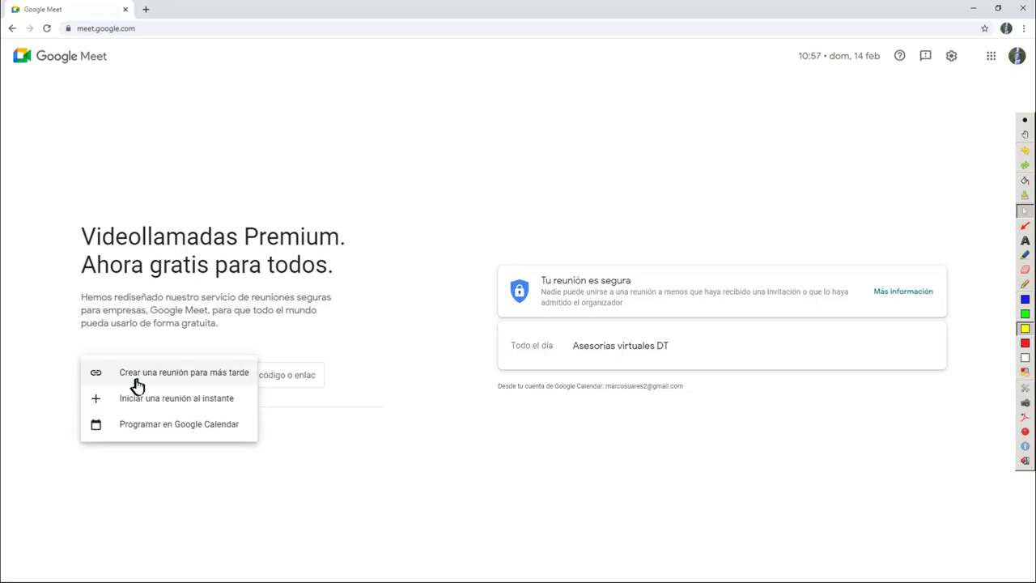
Underline the three new-meeting options with blue pen strokes
left_click(1025, 283)
left_click(1024, 299)
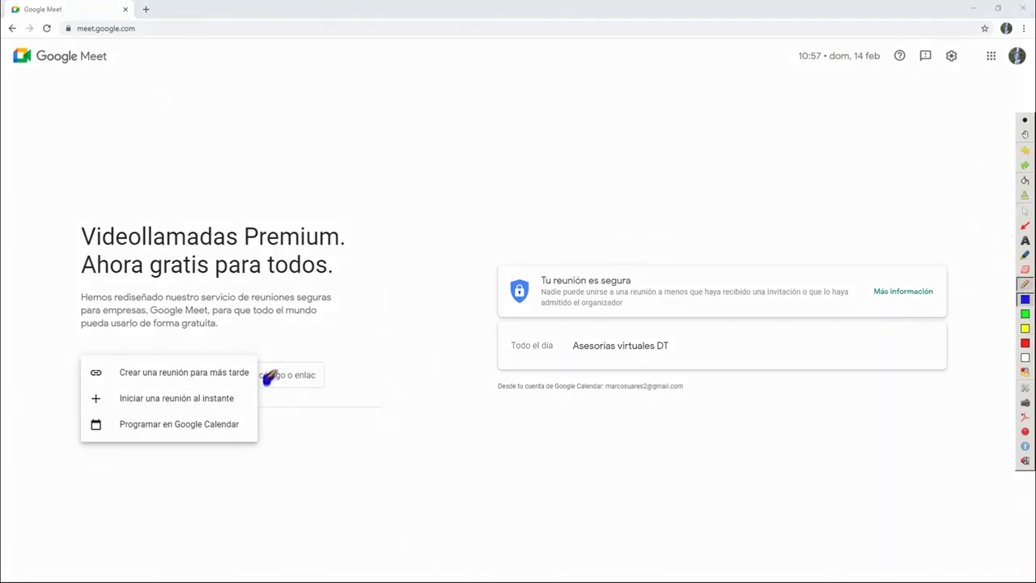
mouse_move(264, 373)
left_mouse_down()
mouse_move(328, 371)
mouse_move(255, 372)
left_mouse_up()
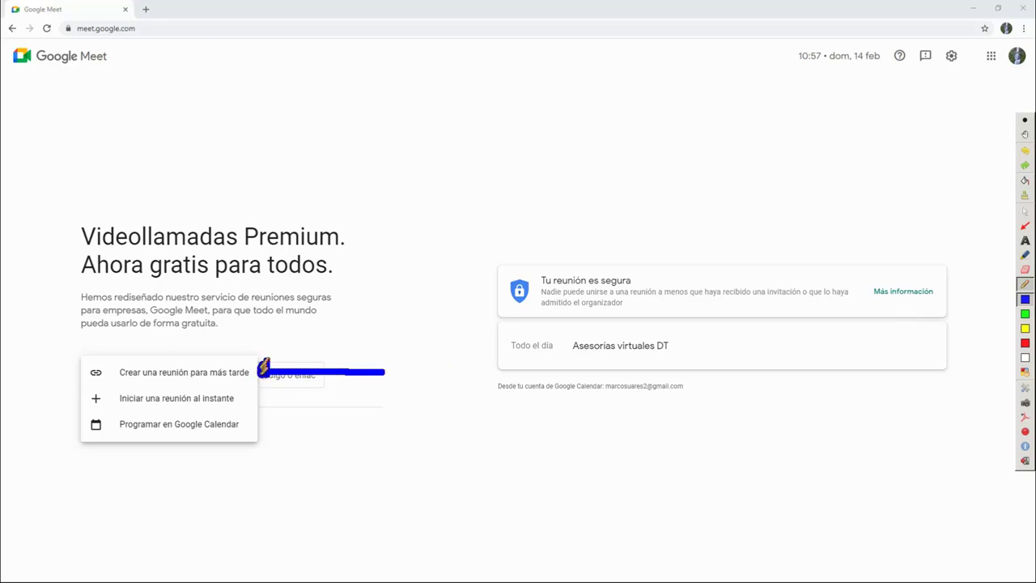
left_click_drag(259, 393, 366, 393)
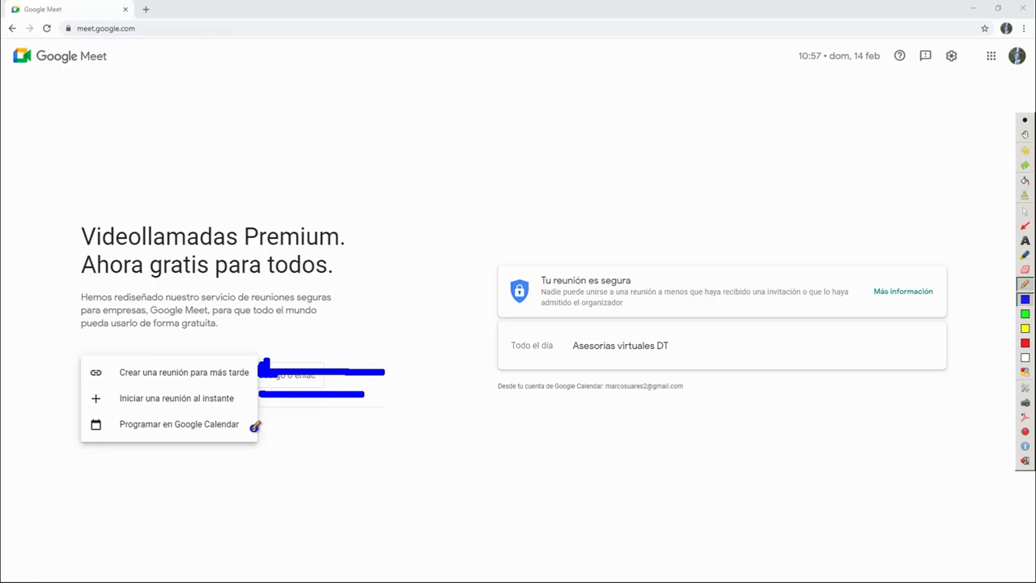
left_click_drag(257, 426, 376, 422)
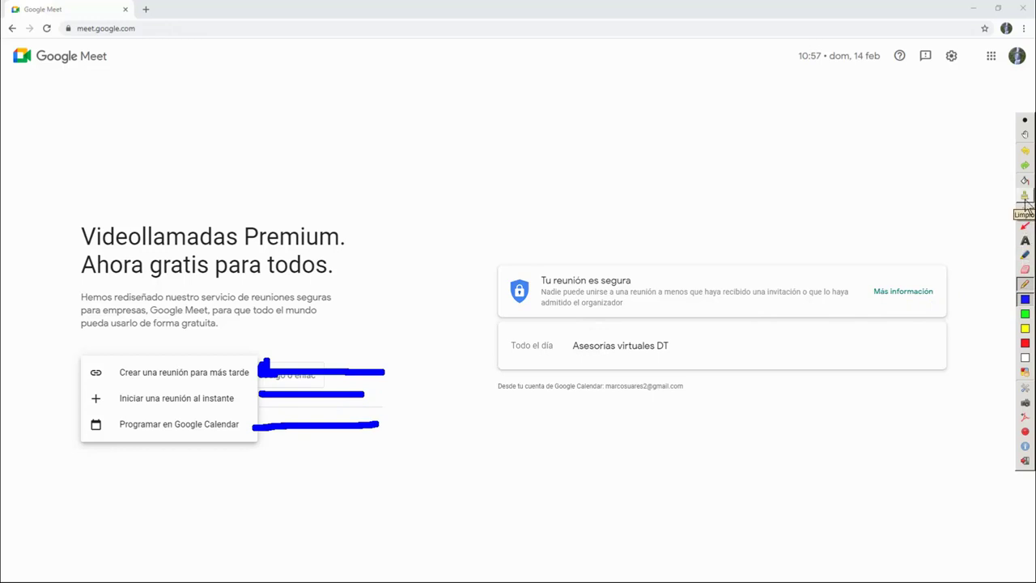
Create a meeting link for later use
left_click(1025, 210)
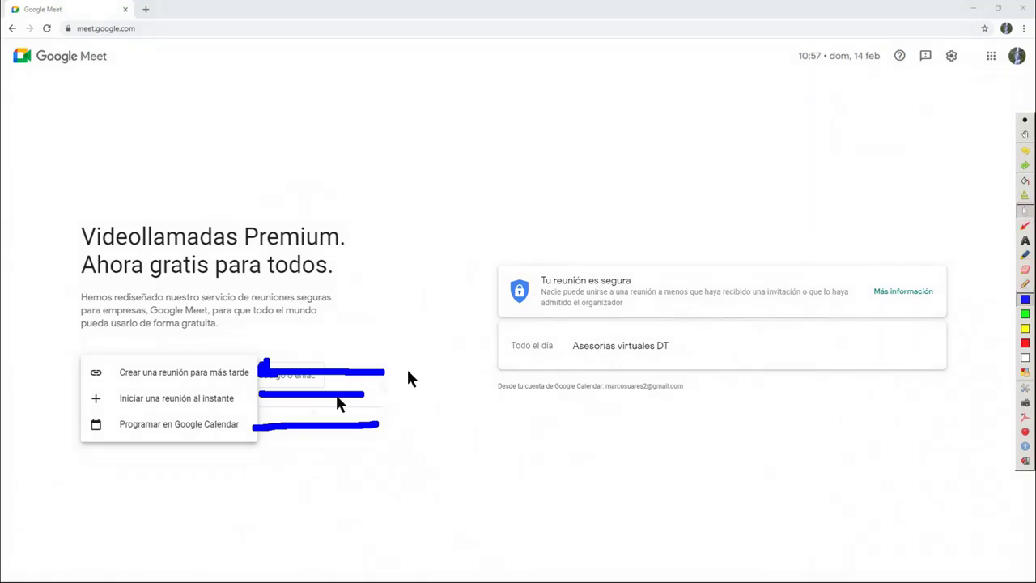
left_click(164, 380)
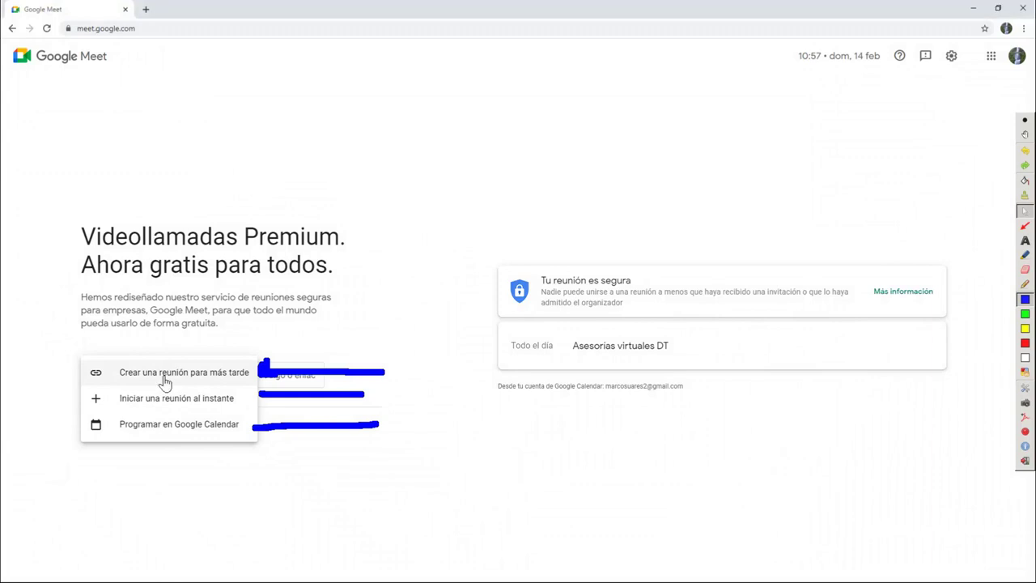
left_click(165, 377)
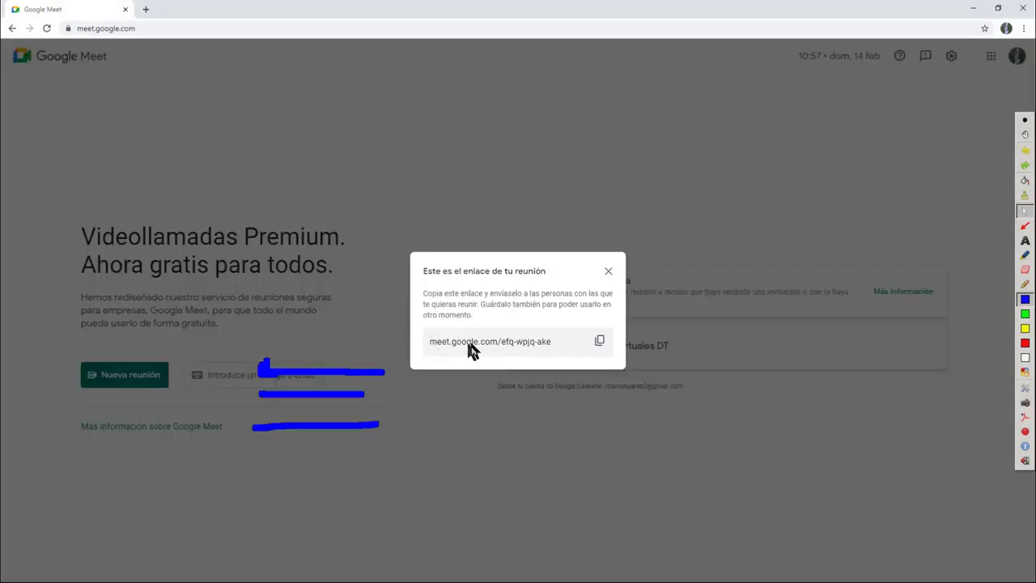
Close the later-use link box and start an instant meeting instead
left_click(608, 273)
left_click(131, 384)
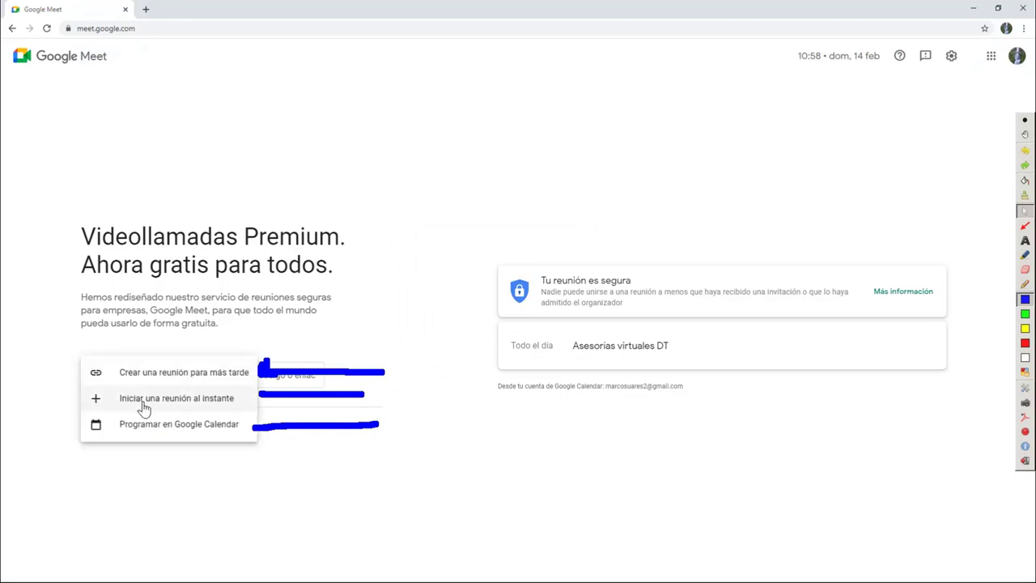
left_click(144, 403)
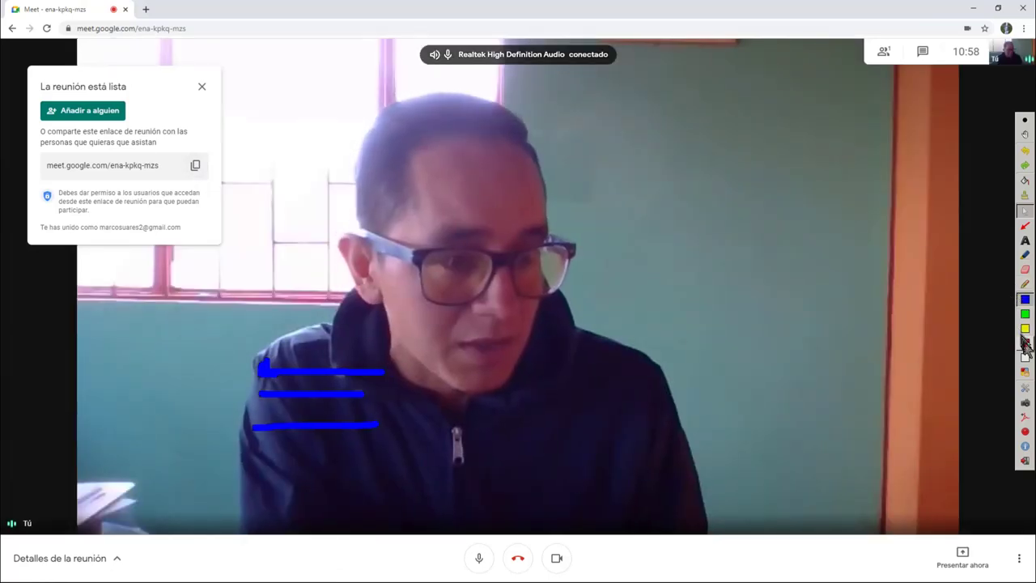
Circle the join link's copy option in red, then dismiss the meeting-ready box
left_click(1025, 343)
mouse_move(196, 147)
left_mouse_down()
mouse_move(167, 166)
mouse_move(204, 194)
mouse_move(197, 148)
left_mouse_up()
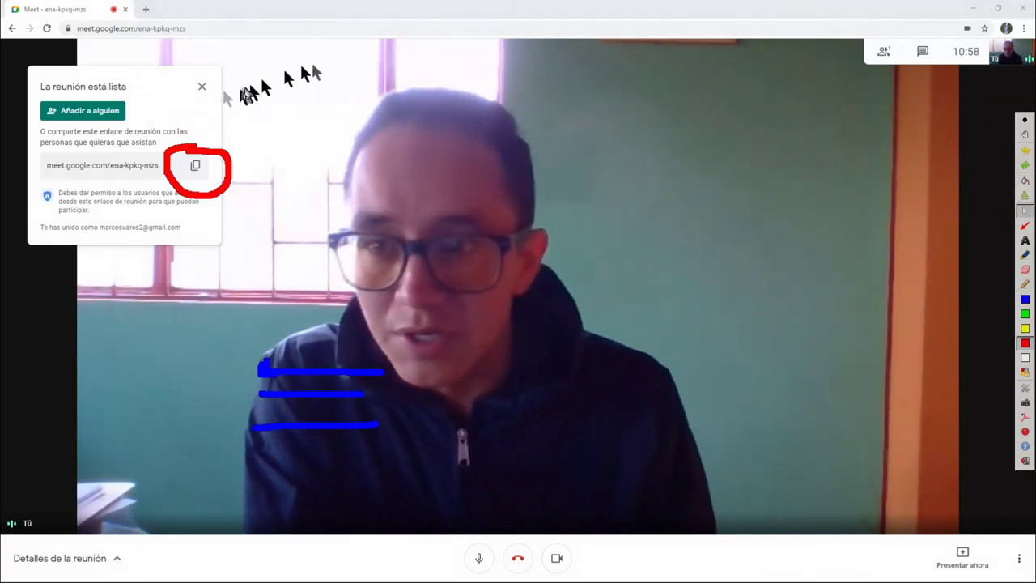
left_click(202, 86)
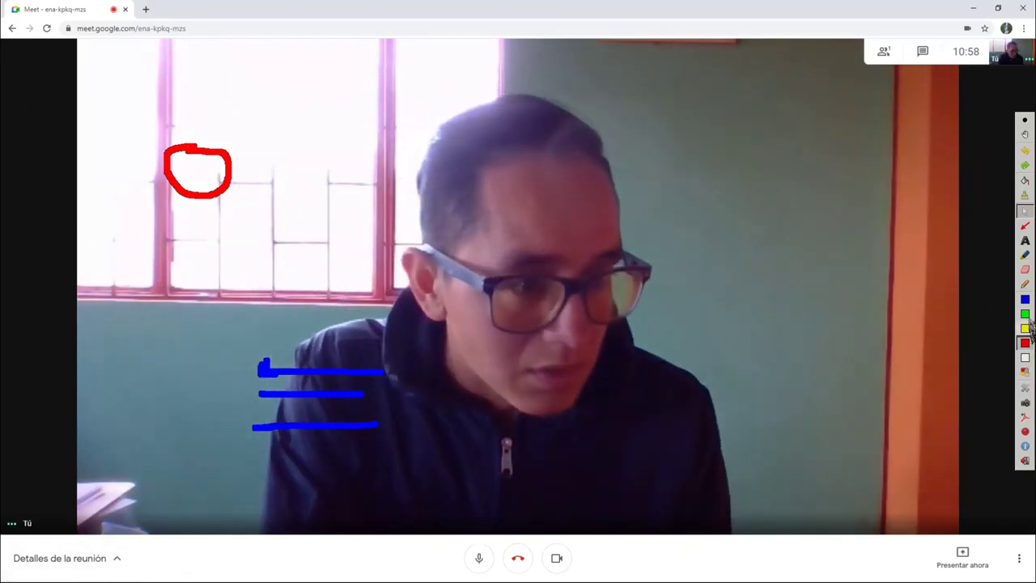
Mark the meeting details in blue, copy the joining information, and erase all annotations
left_click(1025, 298)
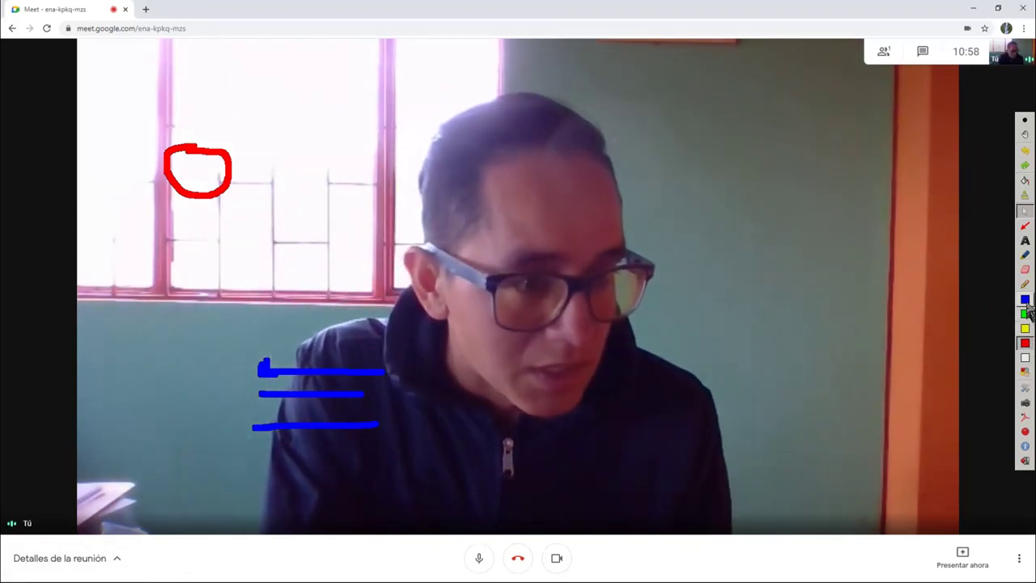
mouse_move(2, 513)
left_mouse_down()
mouse_move(191, 524)
mouse_move(180, 580)
left_mouse_up()
left_click(1024, 211)
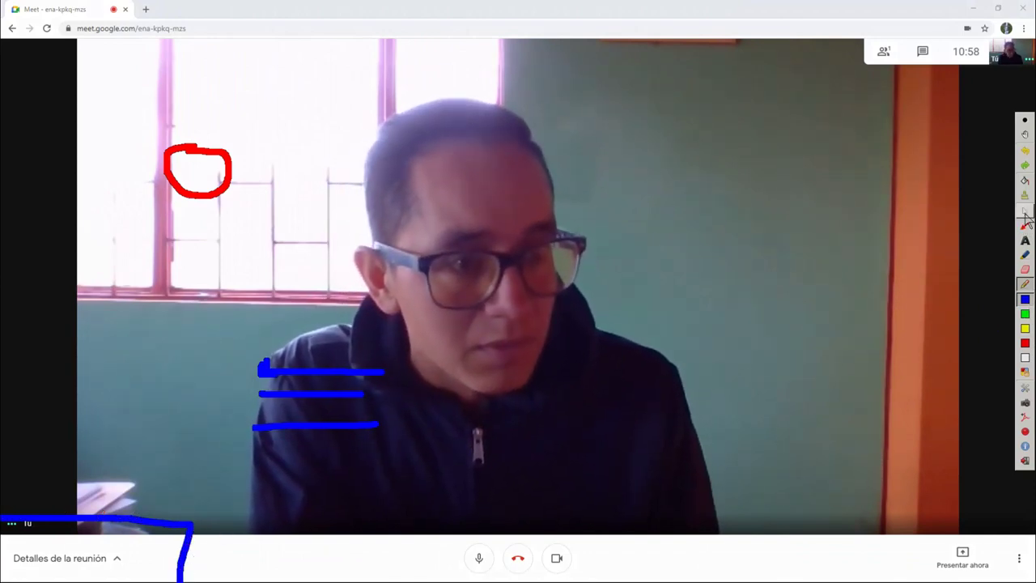
left_click(116, 562)
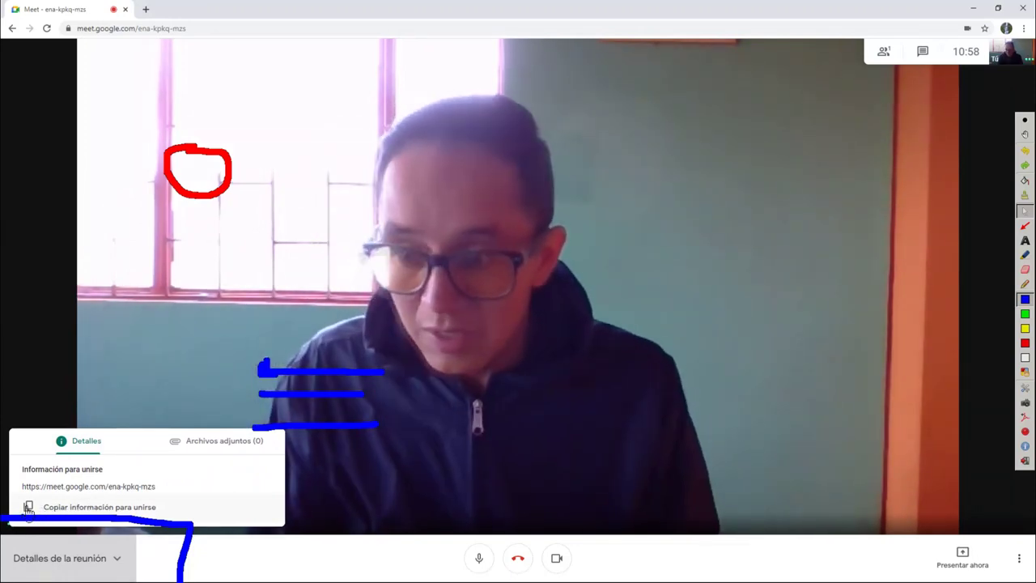
left_click(28, 507)
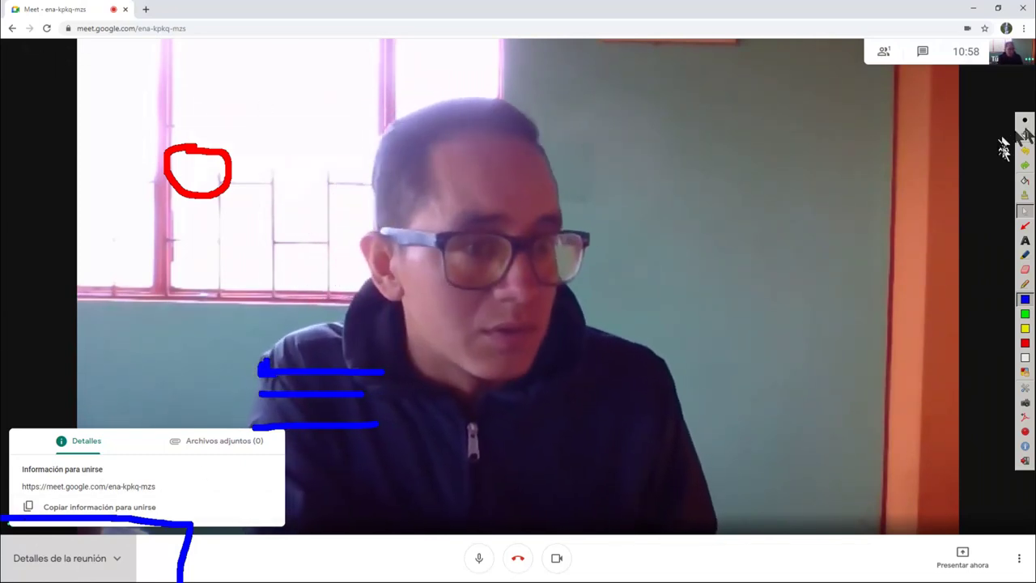
left_click(1024, 195)
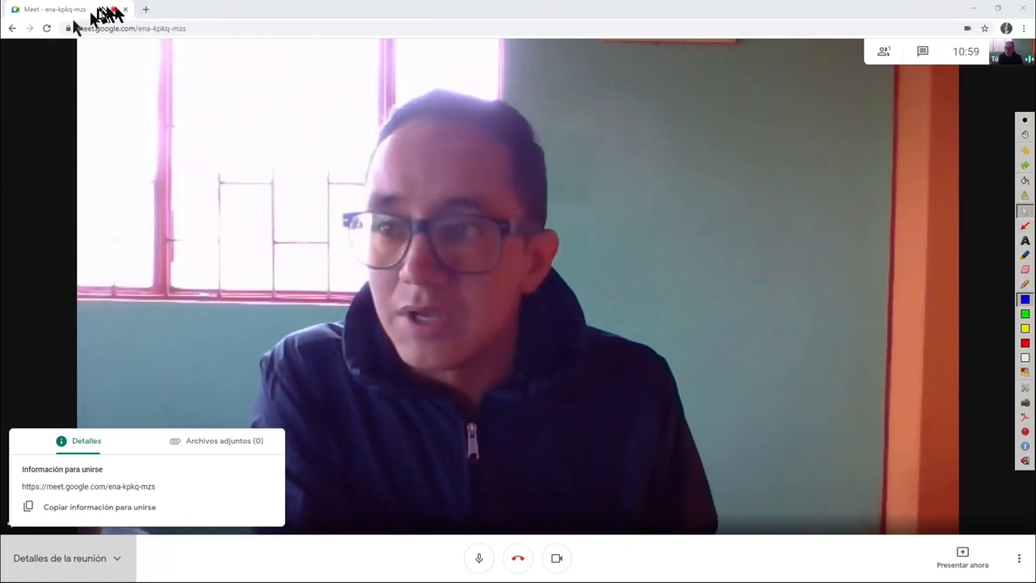
Leave the call and copy a new later-use link, meet.google.com/gyo-zfvg-mbu
left_click(11, 29)
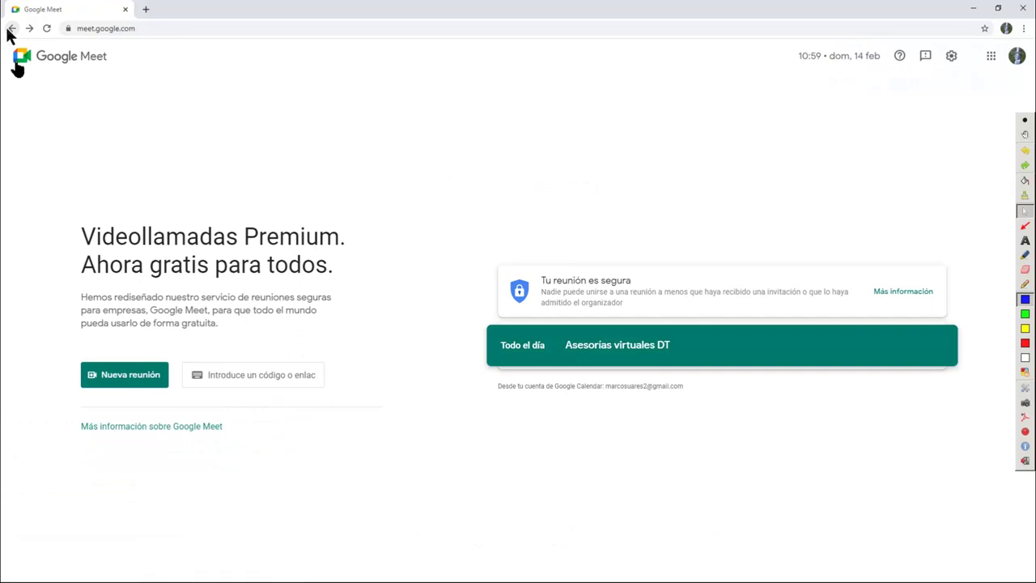
left_click(127, 376)
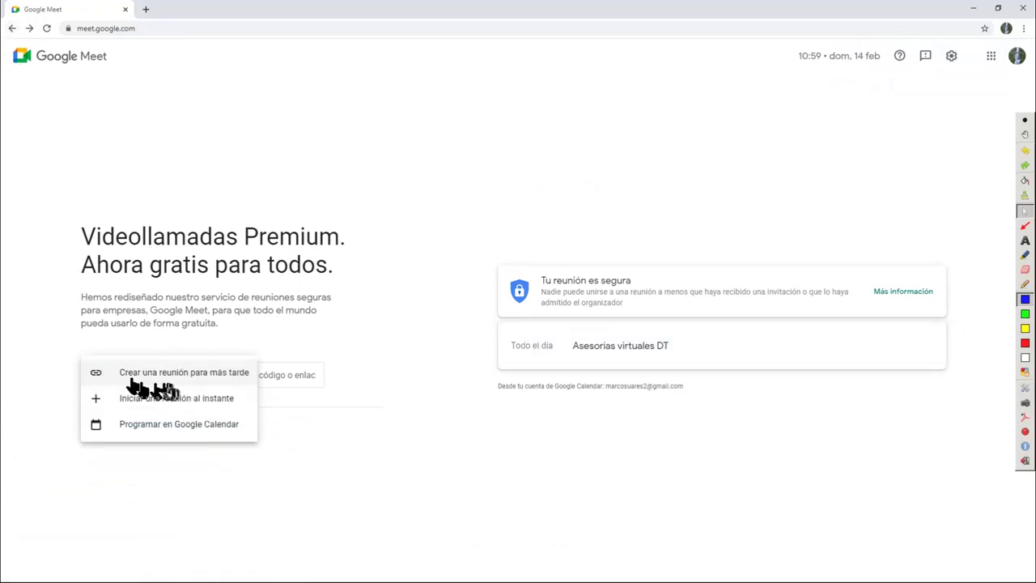
left_click(154, 376)
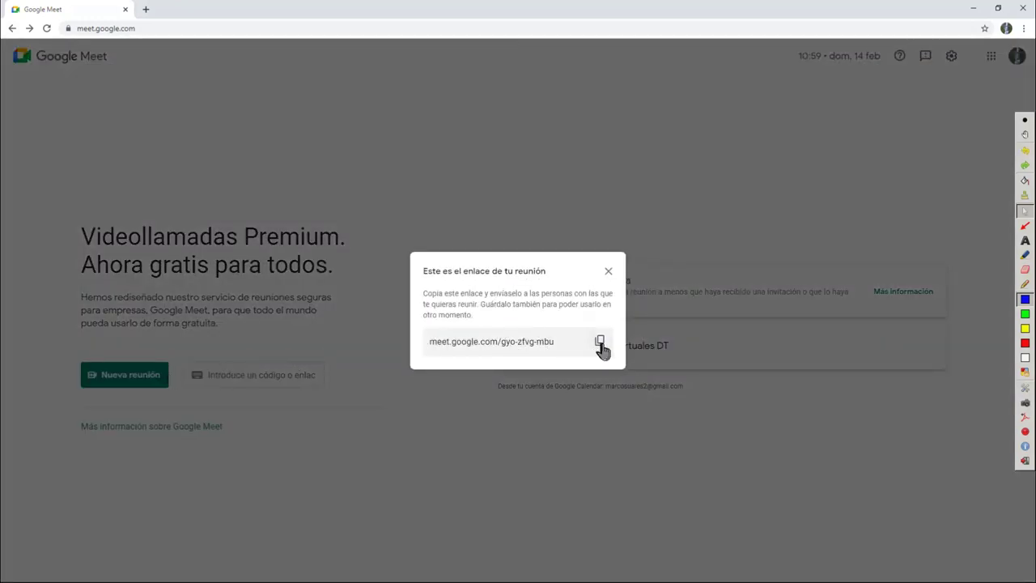
left_click(600, 343)
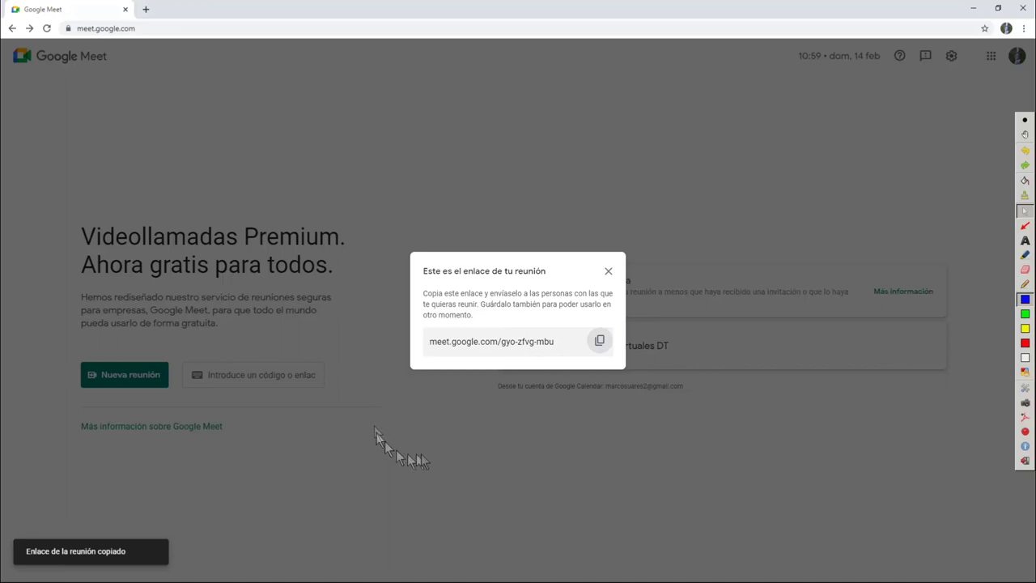
left_click(421, 460)
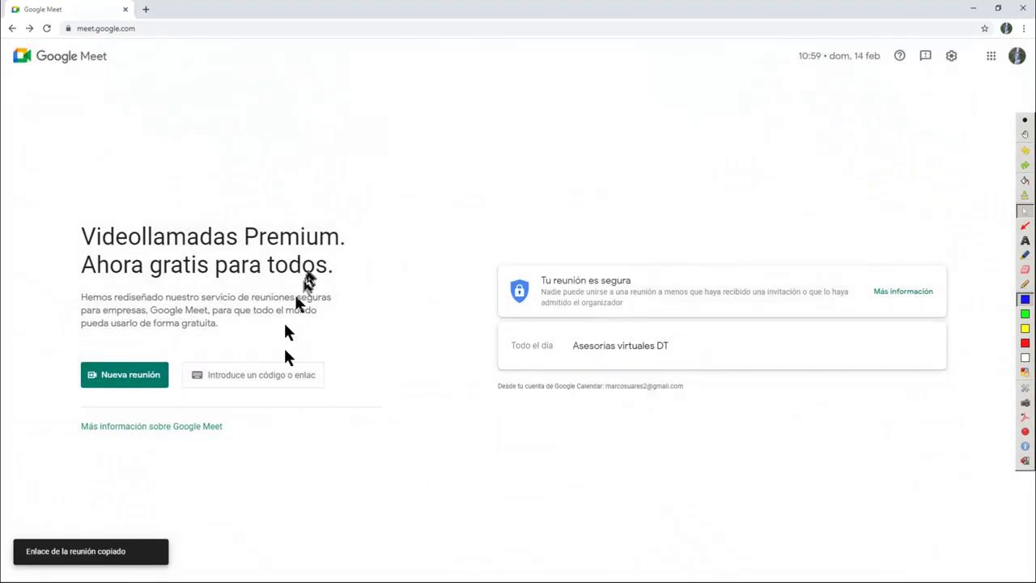
left_click(146, 11)
left_click(154, 29)
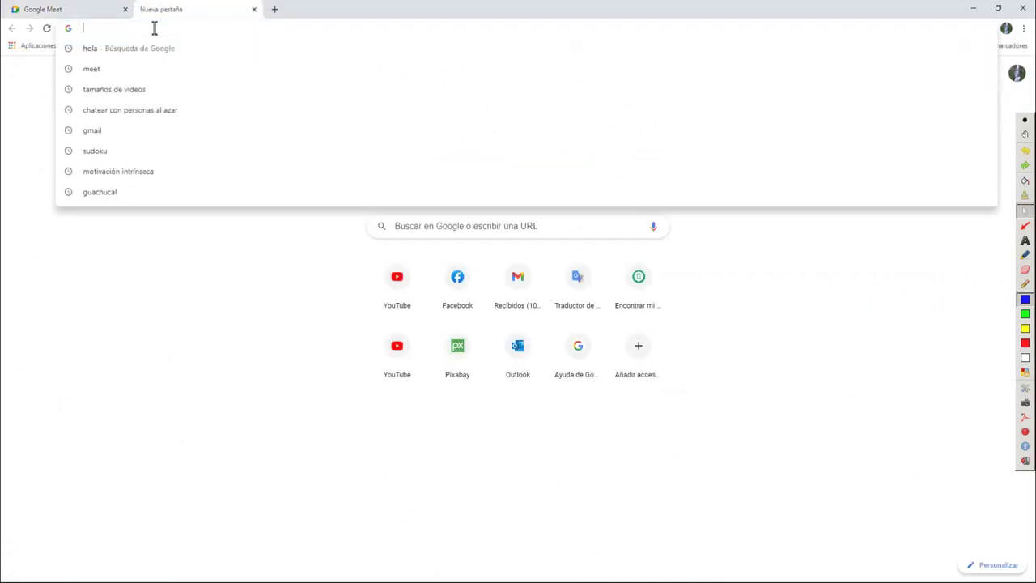
key("ctrl+v")
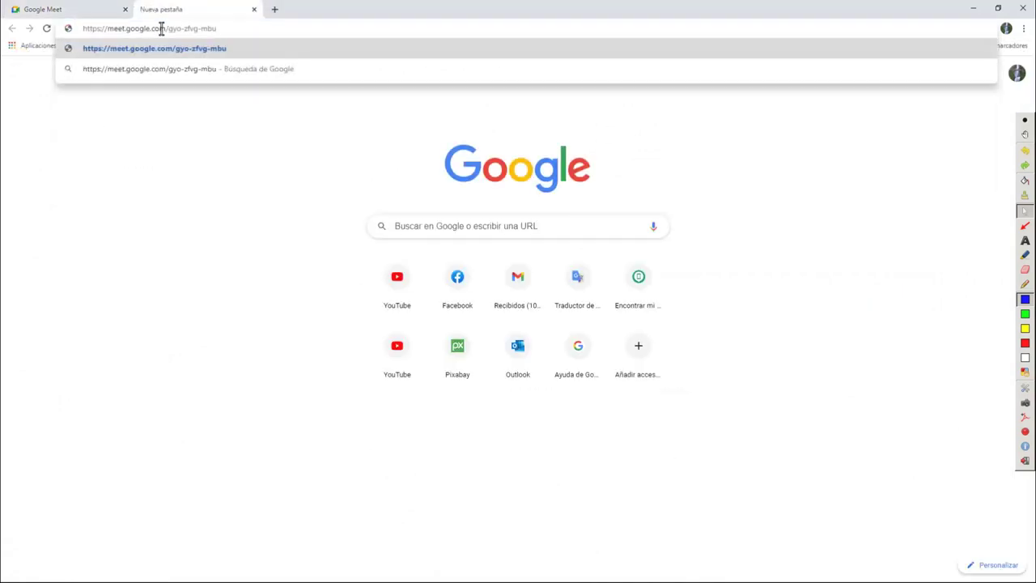
key("Return")
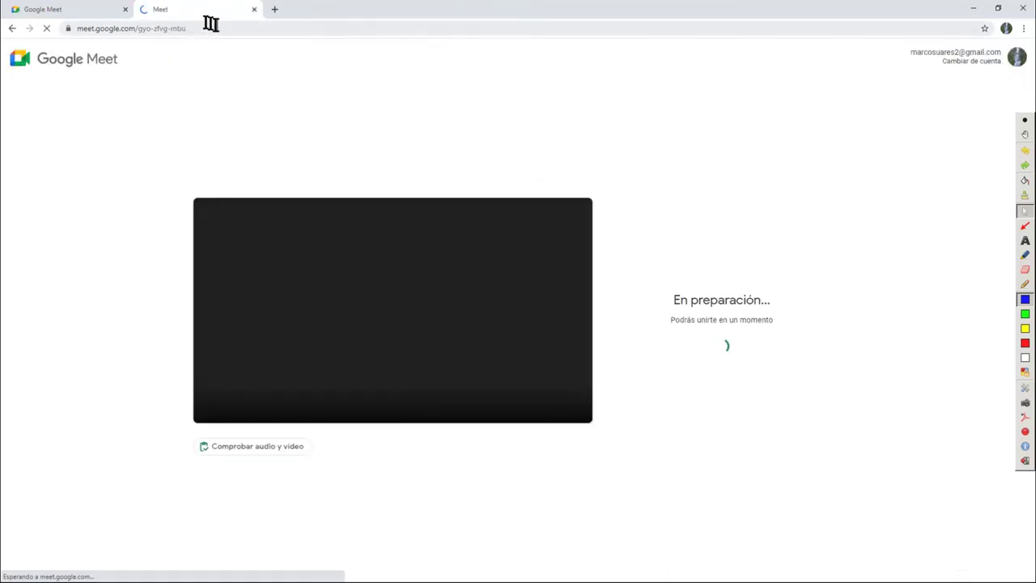
left_click(254, 10)
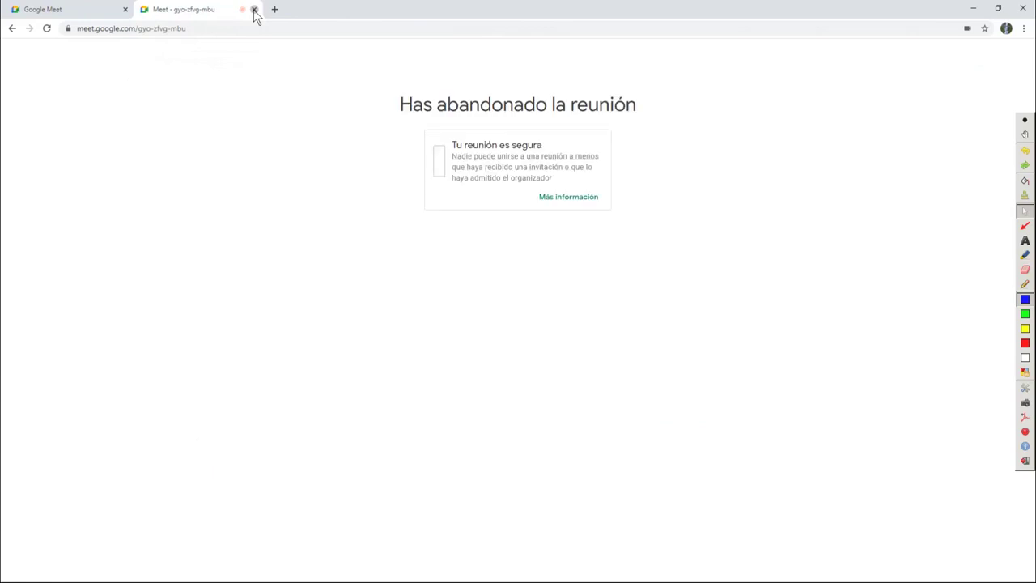
left_click(255, 10)
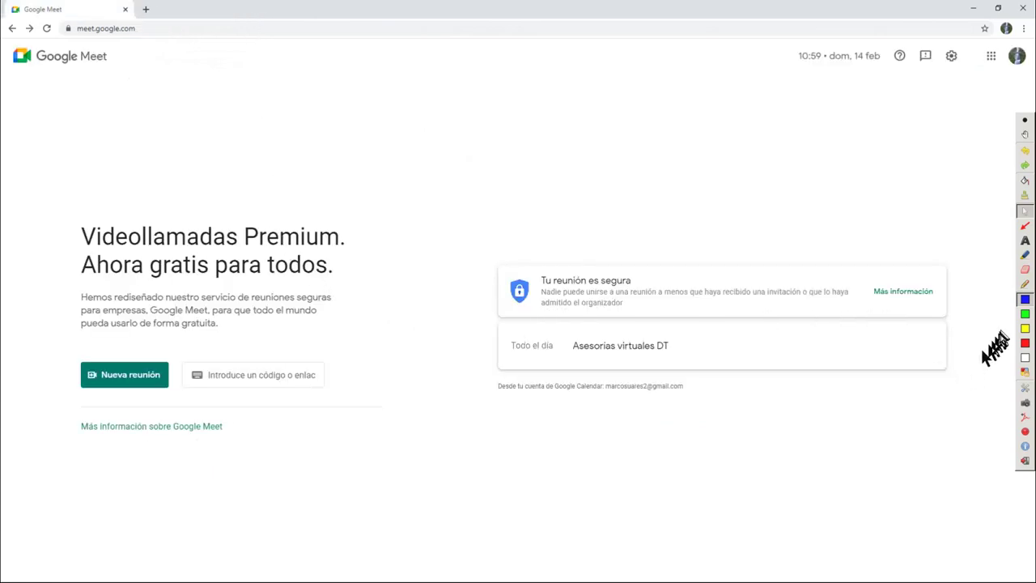
Circle and erase the account area in green, then schedule the meeting via Programar en Google Calendar
left_click(1024, 314)
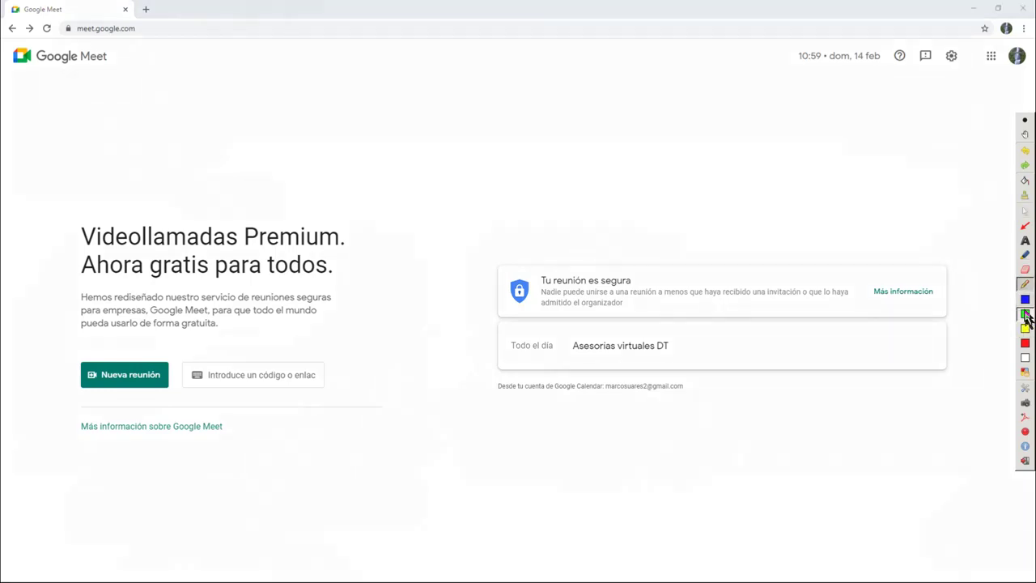
mouse_move(1003, 38)
left_mouse_down()
mouse_move(983, 41)
mouse_move(975, 76)
mouse_move(1032, 72)
mouse_move(1021, 37)
left_mouse_up()
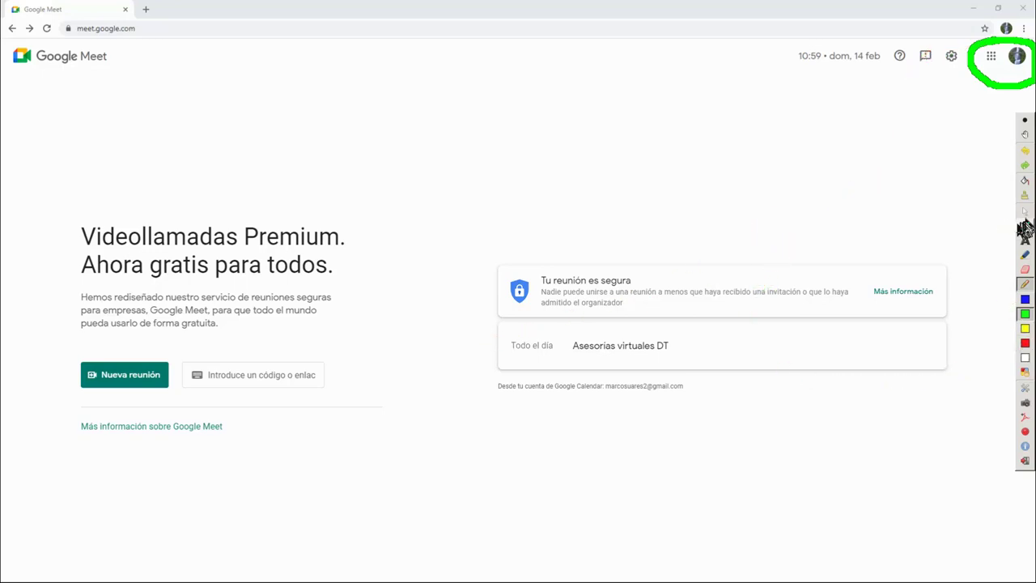
left_click(1024, 195)
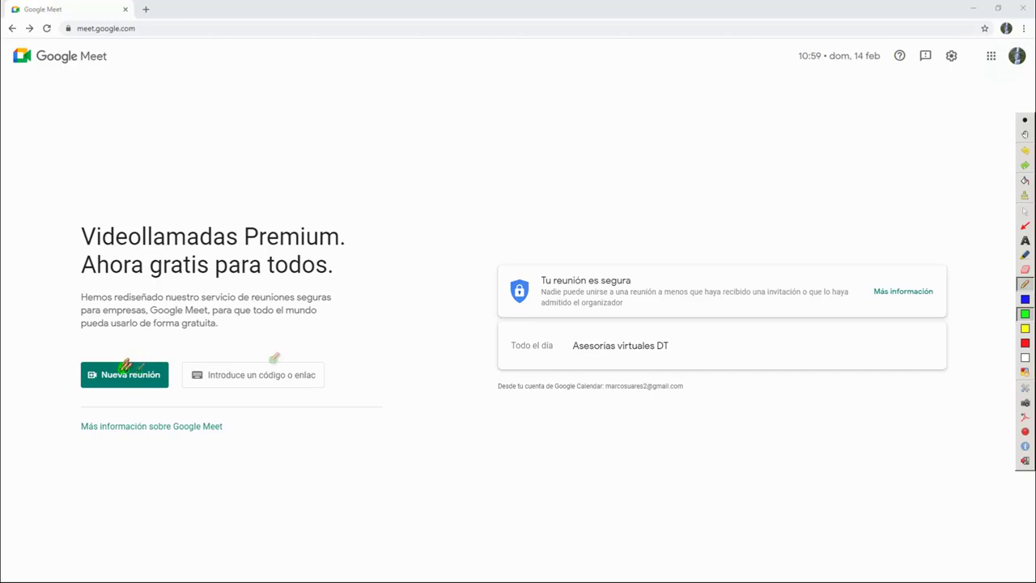
left_click(1025, 210)
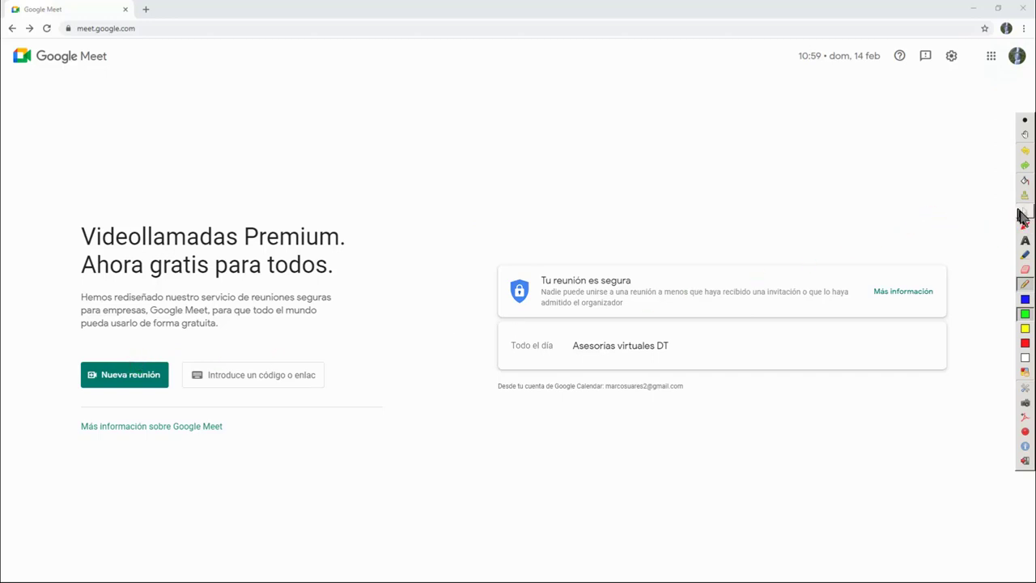
left_click(107, 387)
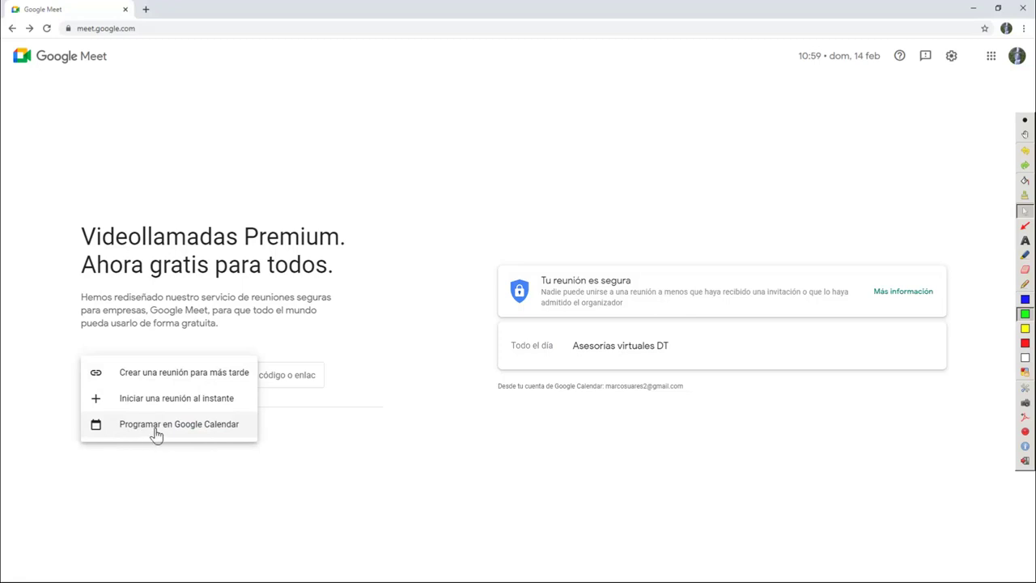
left_click(156, 433)
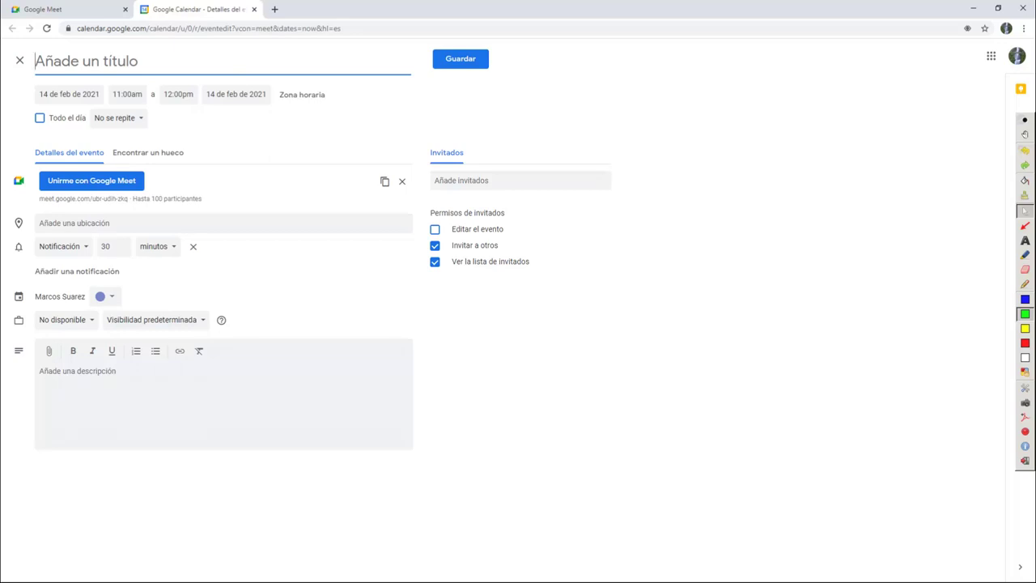
Title the event 'hola' and mark its title, dates and times with blue ink
type("hola")
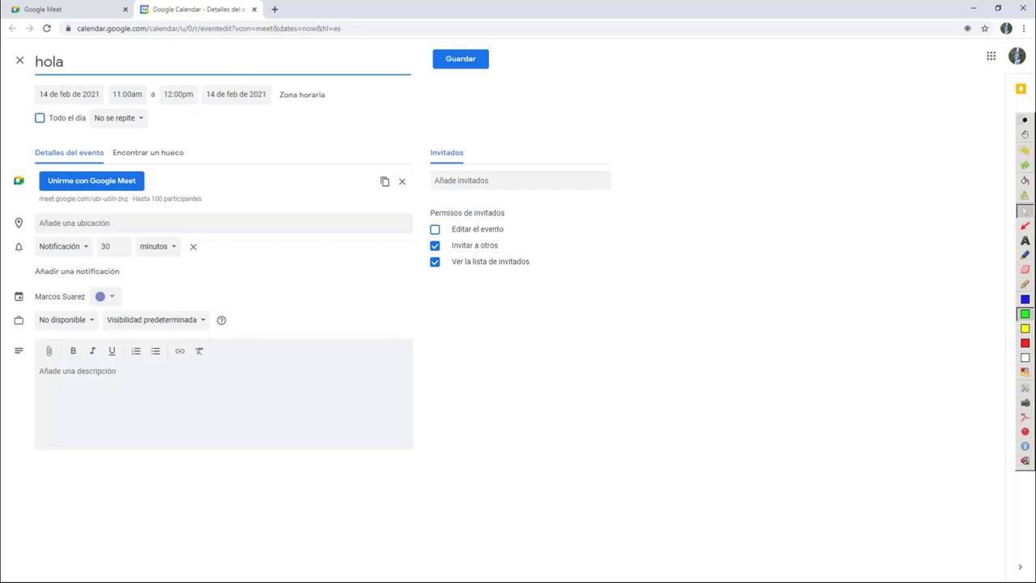
left_click(597, 492)
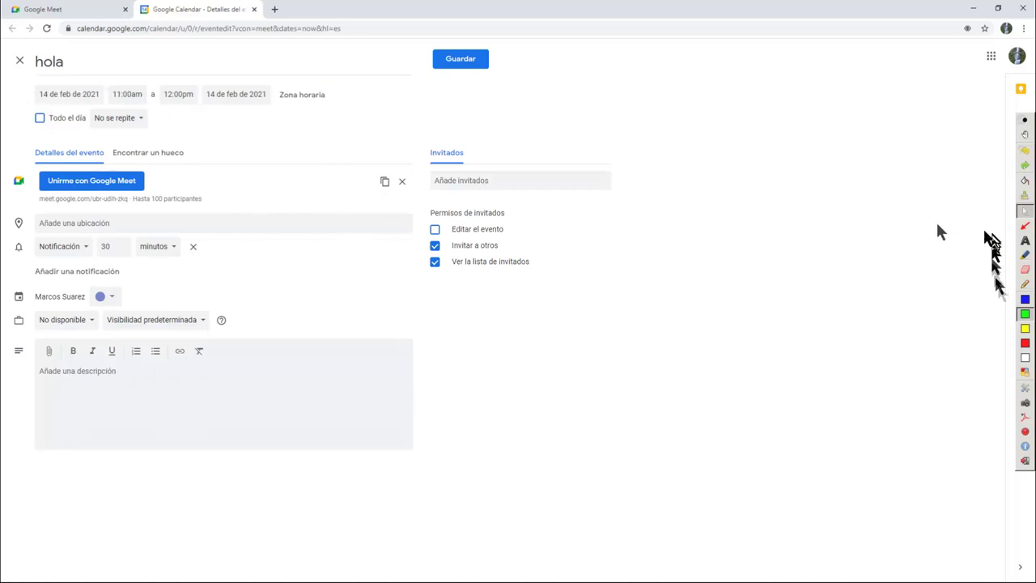
left_click(1024, 299)
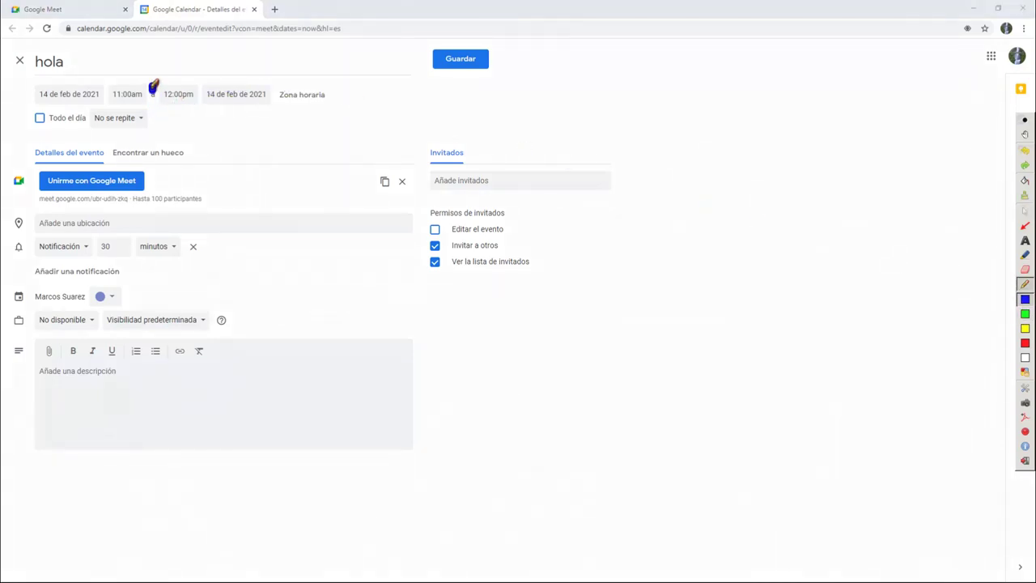
left_click_drag(156, 98, 156, 103)
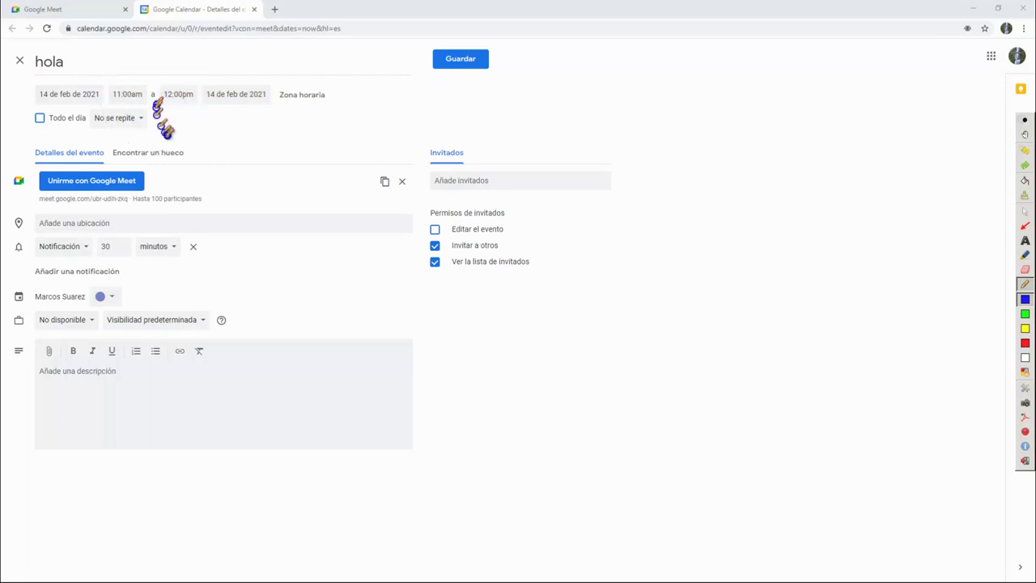
left_click_drag(59, 80, 270, 78)
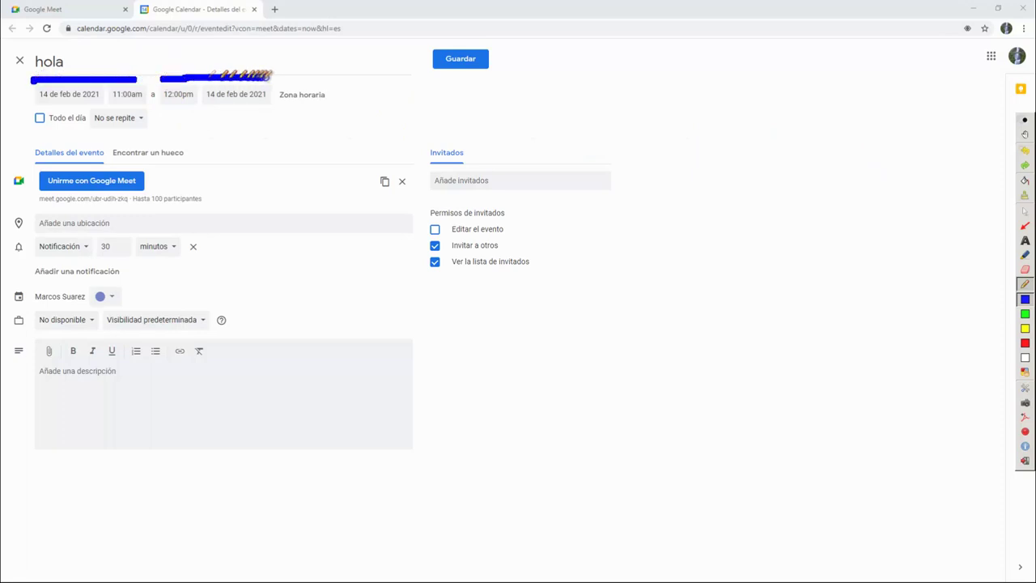
left_click(1024, 213)
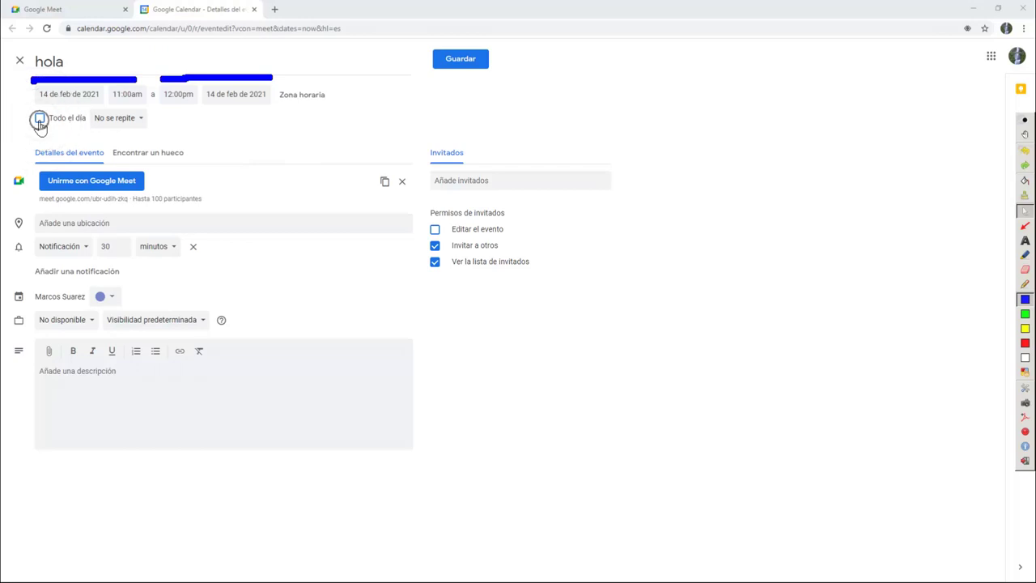
left_click(40, 119)
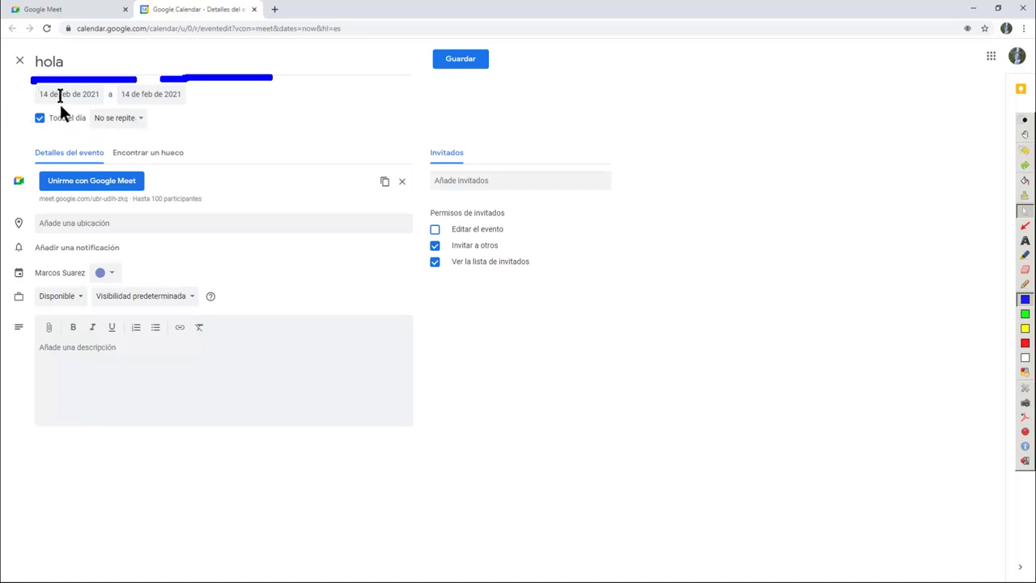
left_click(40, 118)
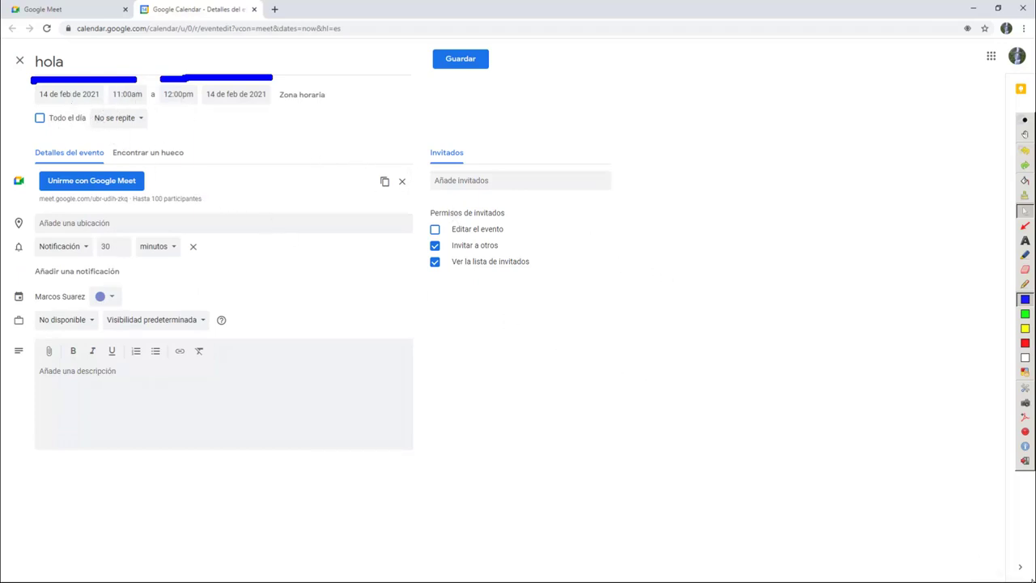
key("super")
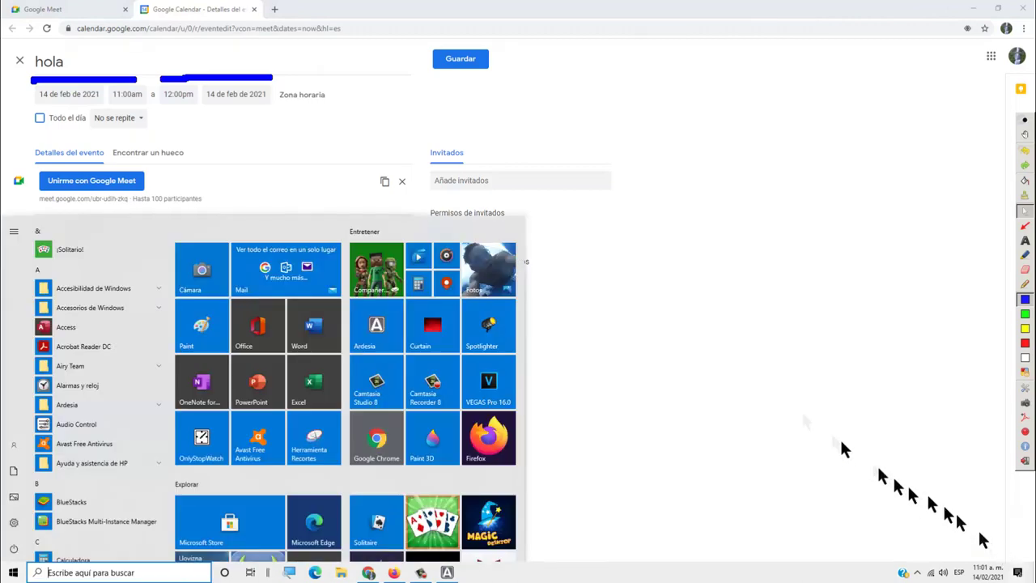
left_click(380, 227)
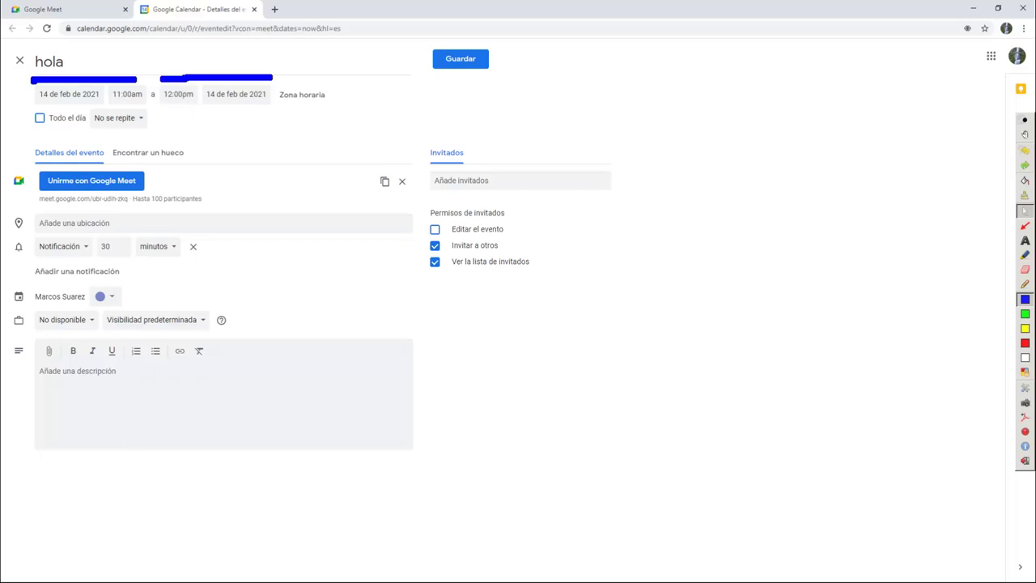
key("super")
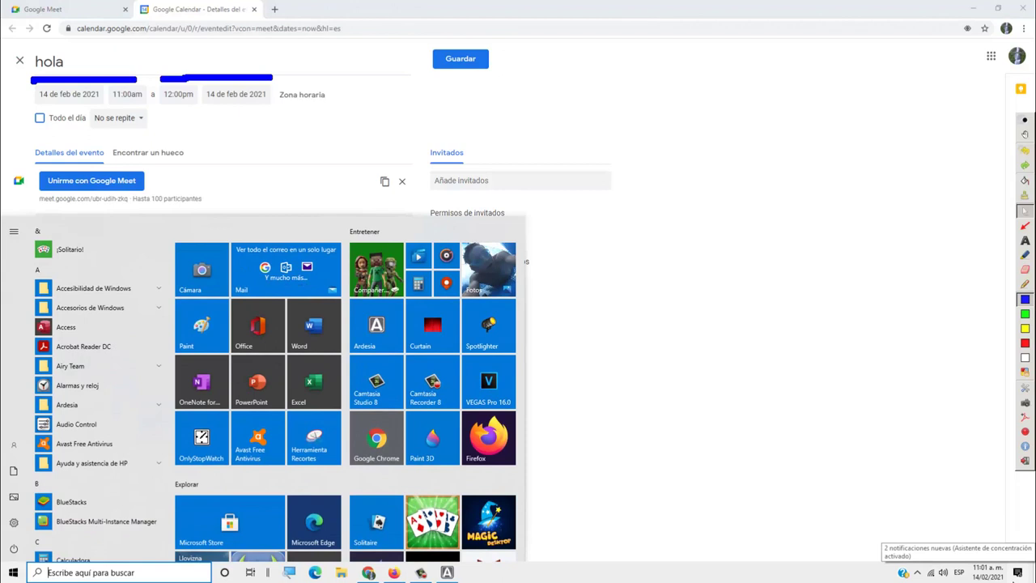
left_click(753, 222)
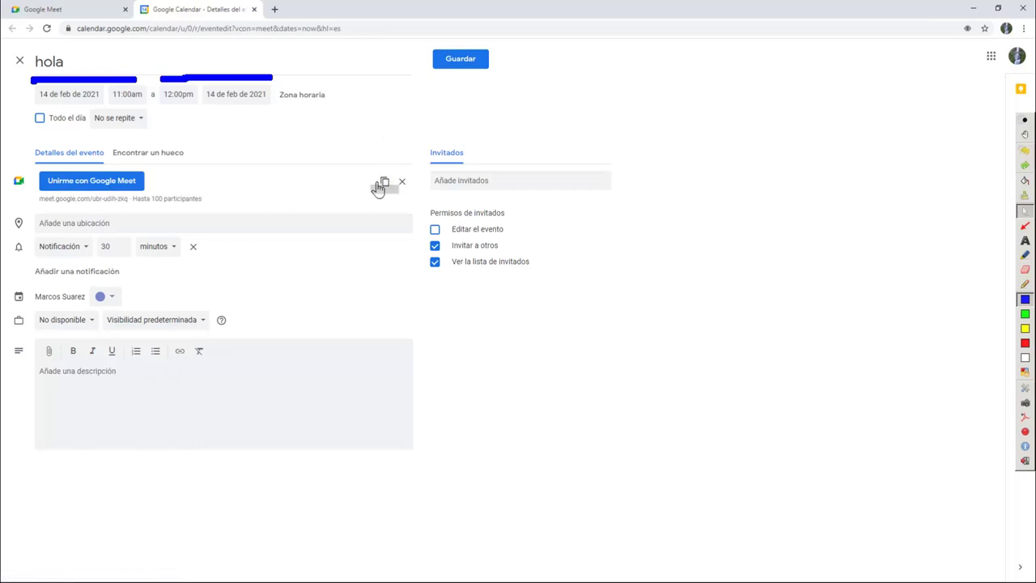
Copy the event's Meet link and set its location to Pasto, Nariño, Colombia
left_click(381, 185)
left_click(381, 185)
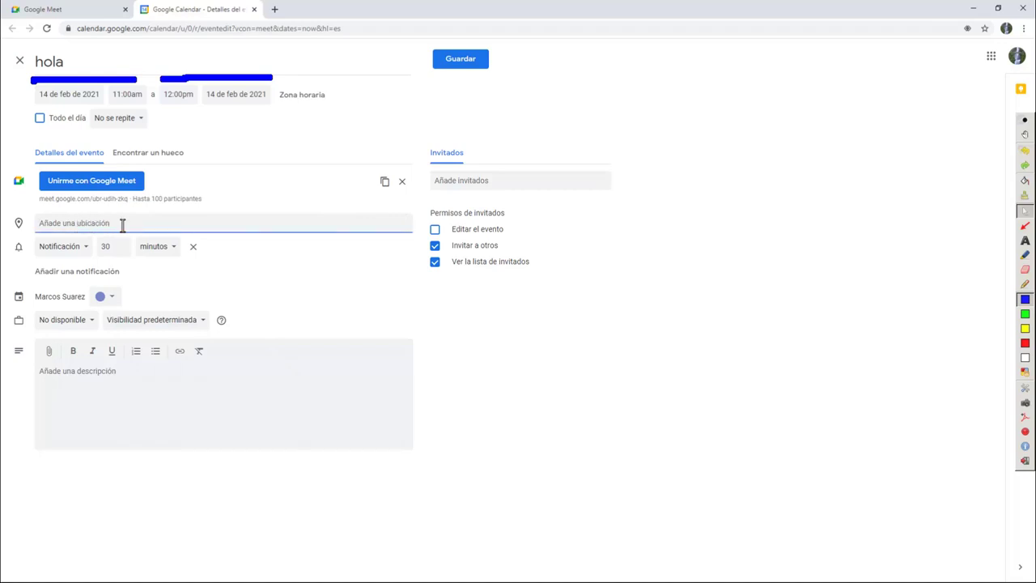
type("la")
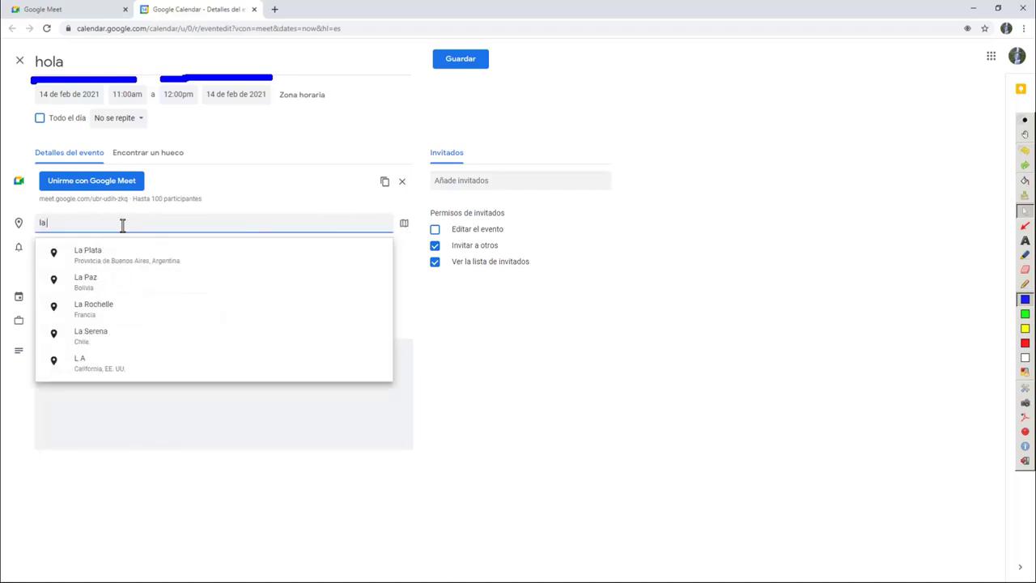
key("BackSpace")
key("BackSpace")
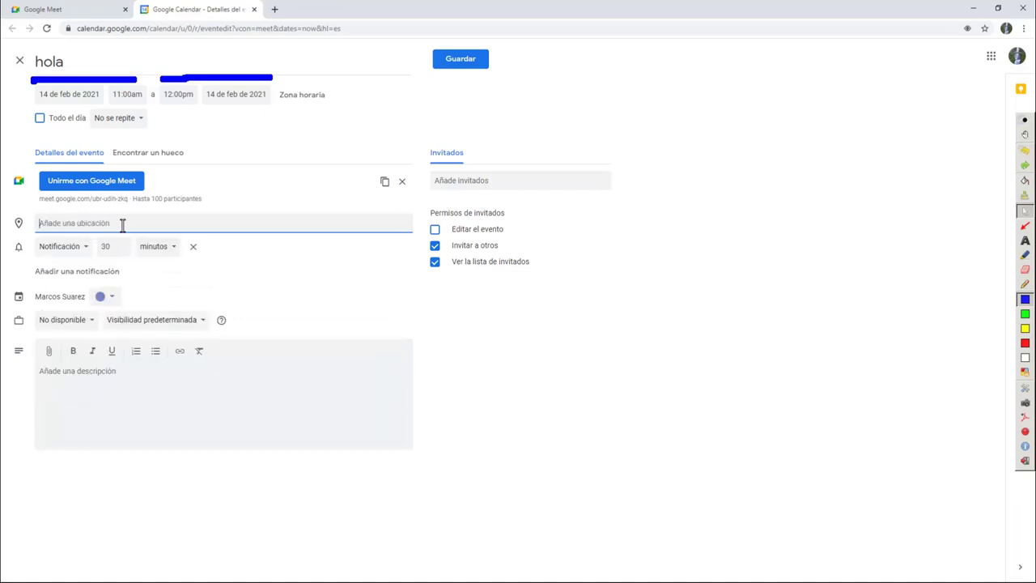
type("pasto")
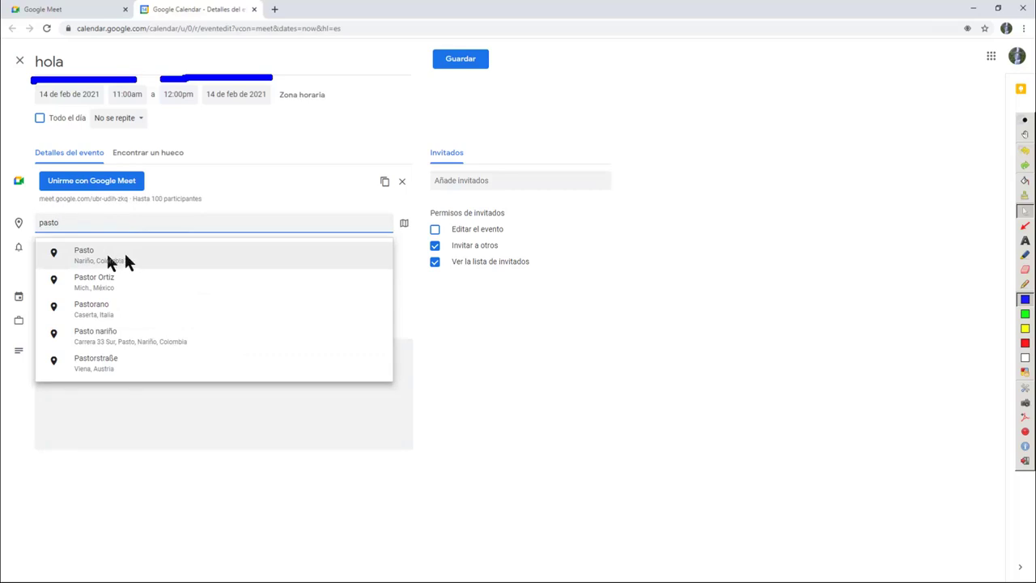
left_click(173, 257)
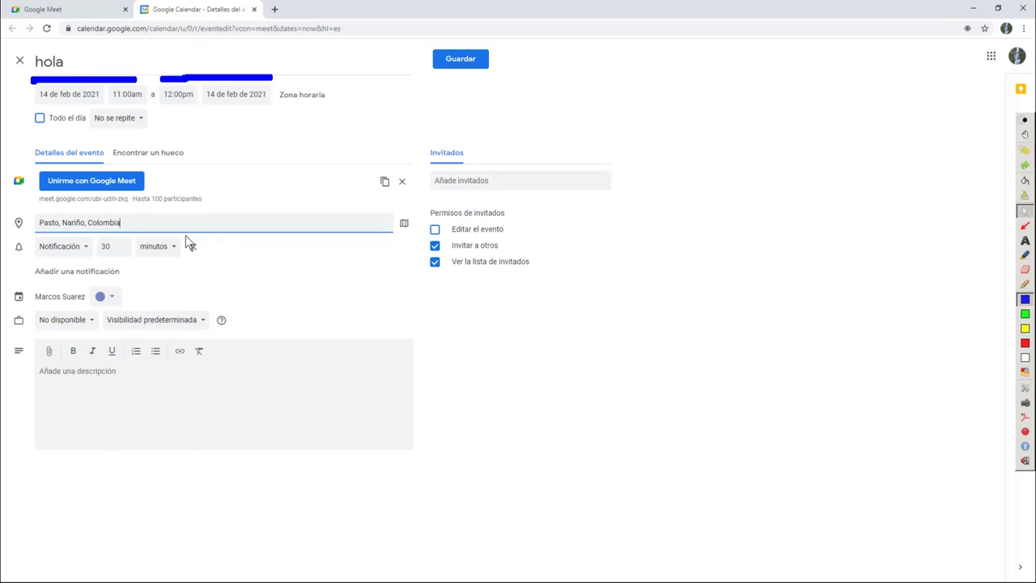
Check the reminder delivery options, keeping Notificación unchanged
left_click(85, 255)
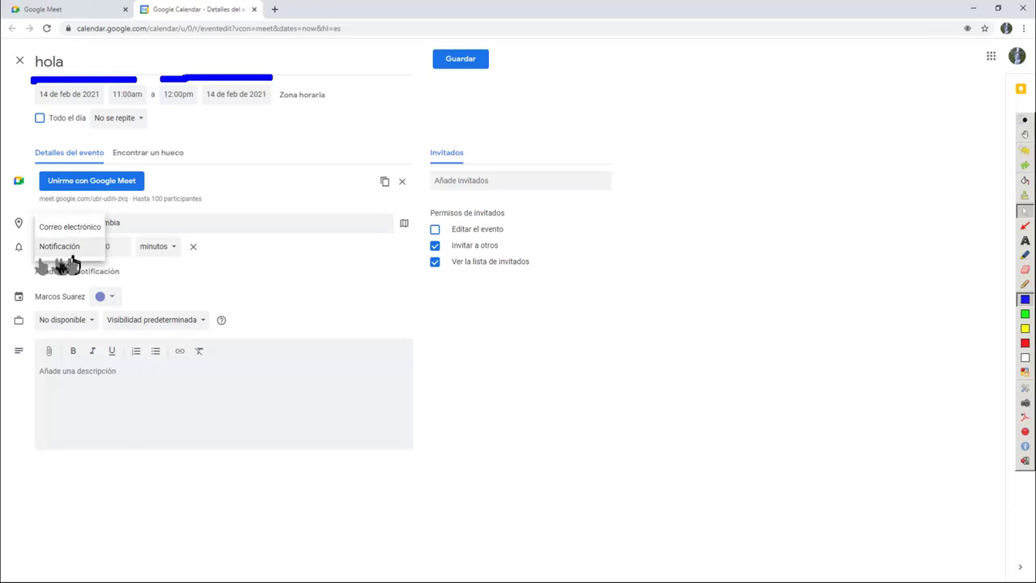
left_click(581, 460)
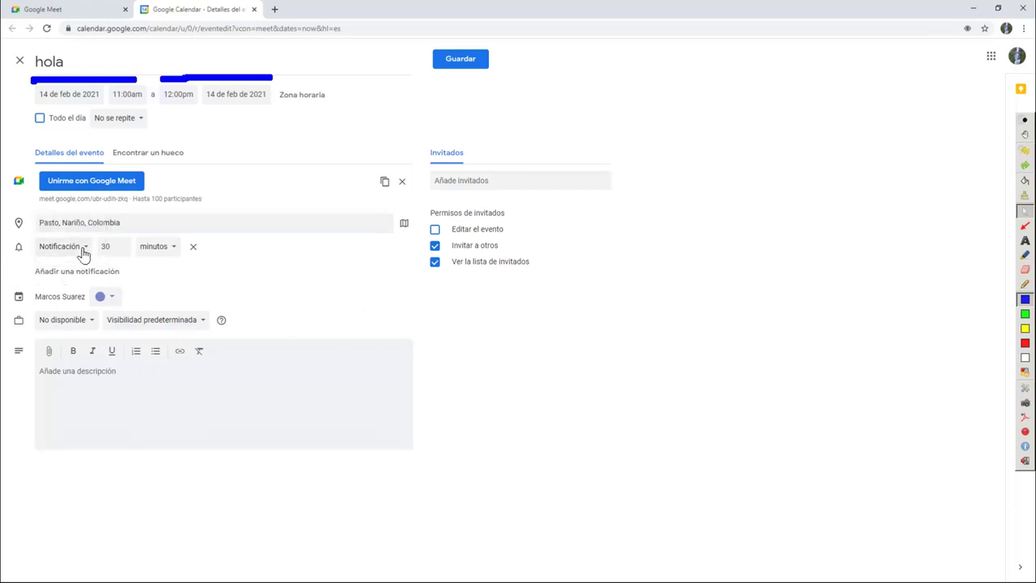
left_click(84, 252)
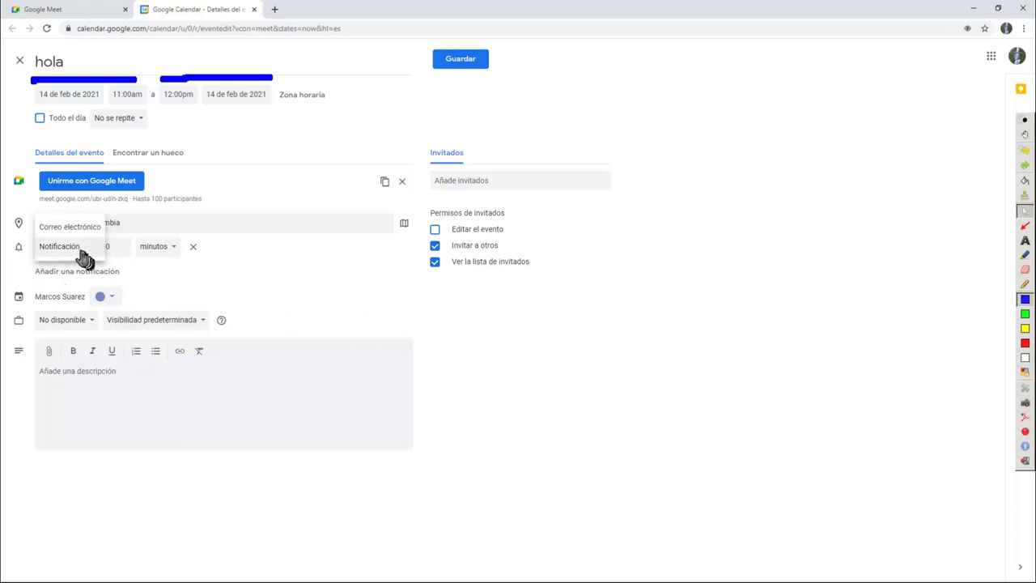
left_click(80, 246)
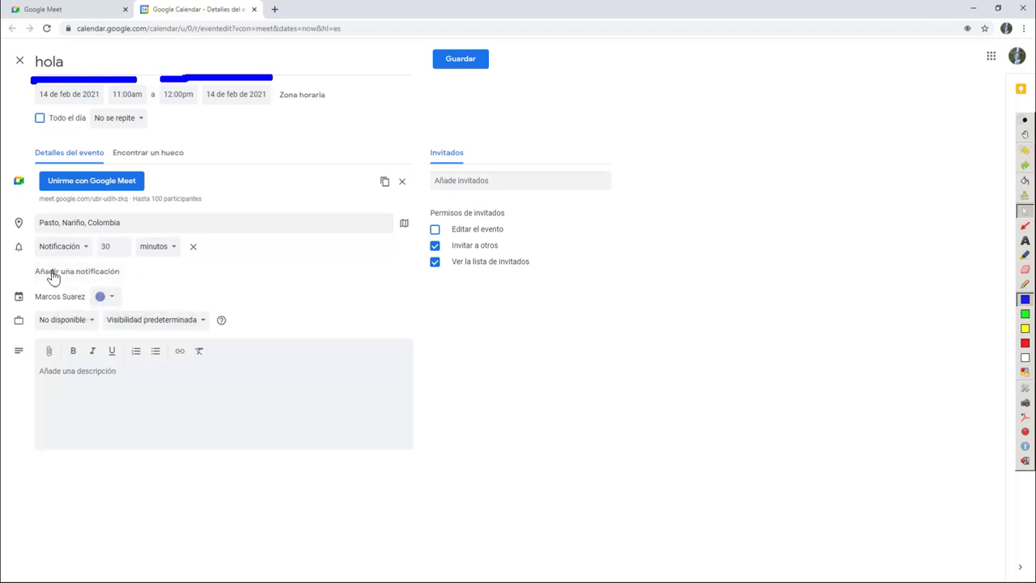
Review the colour, 'No disponible' availability and default visibility choices, leaving each unchanged
left_click(98, 298)
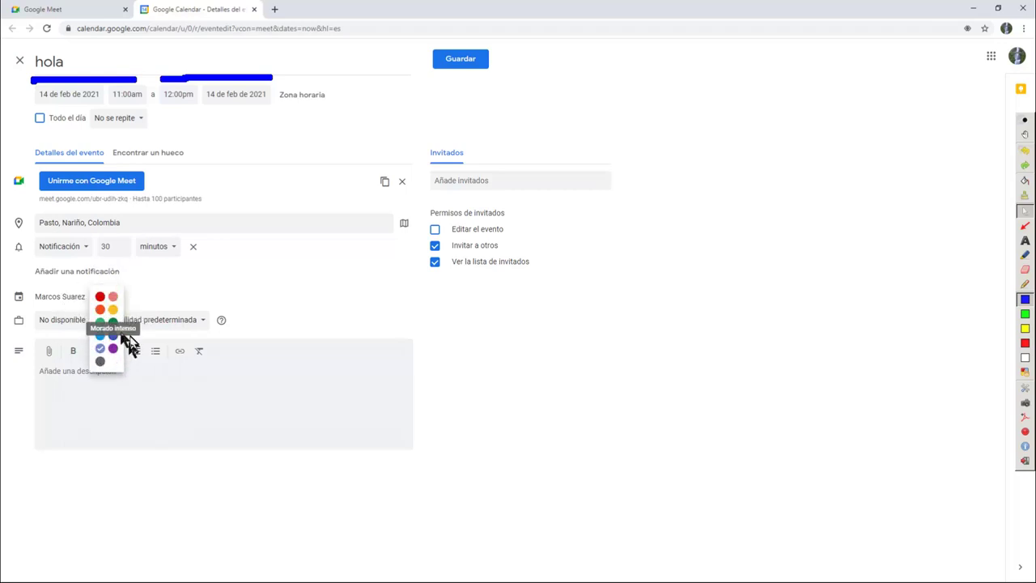
left_click(603, 447)
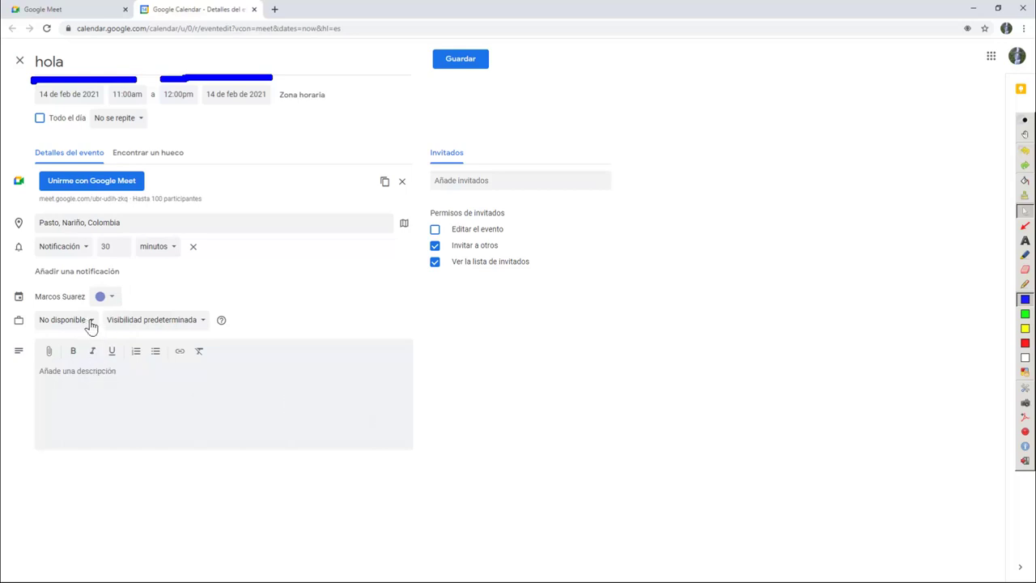
left_click(91, 323)
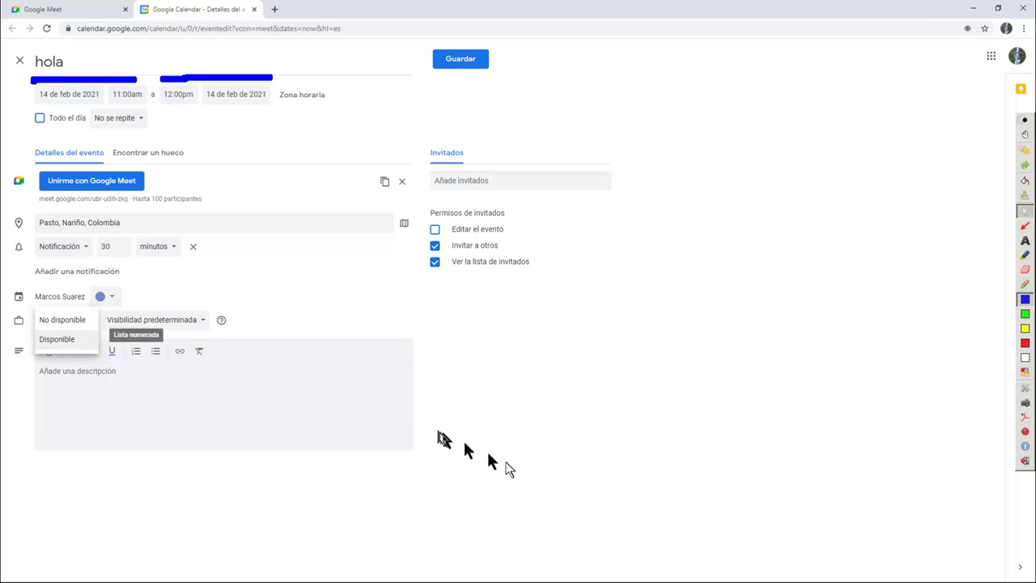
left_click(95, 333)
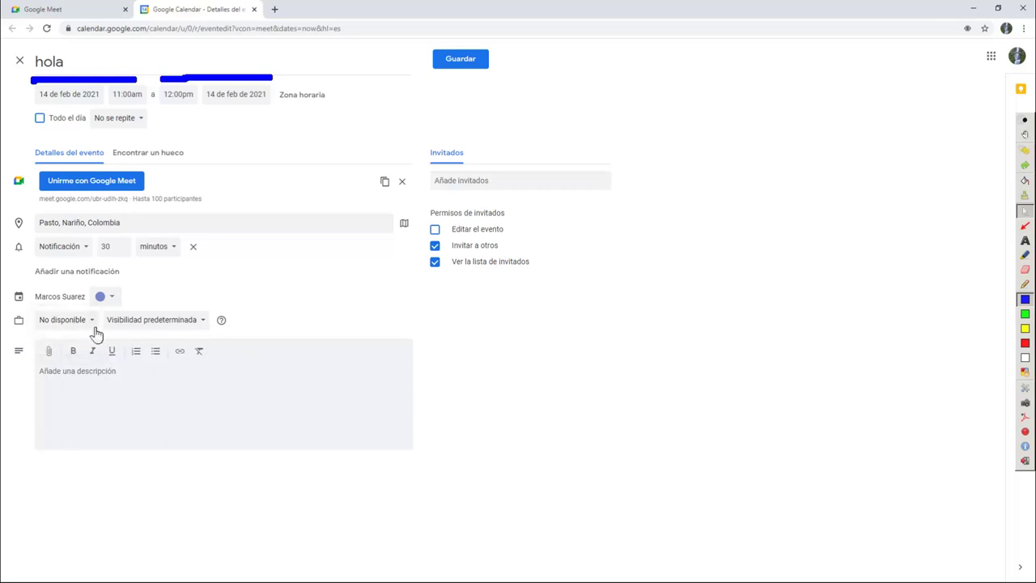
left_click(199, 328)
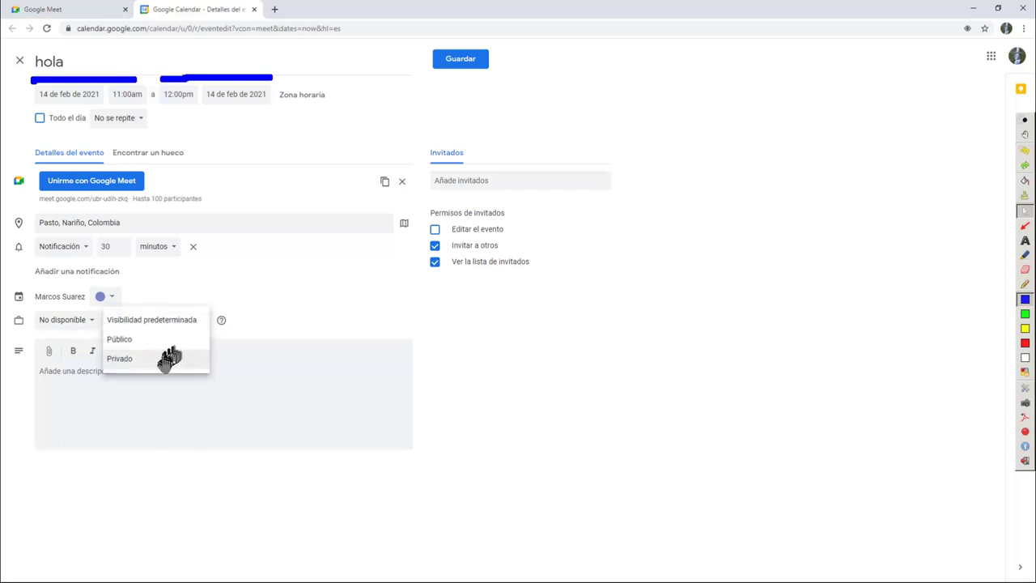
left_click(520, 394)
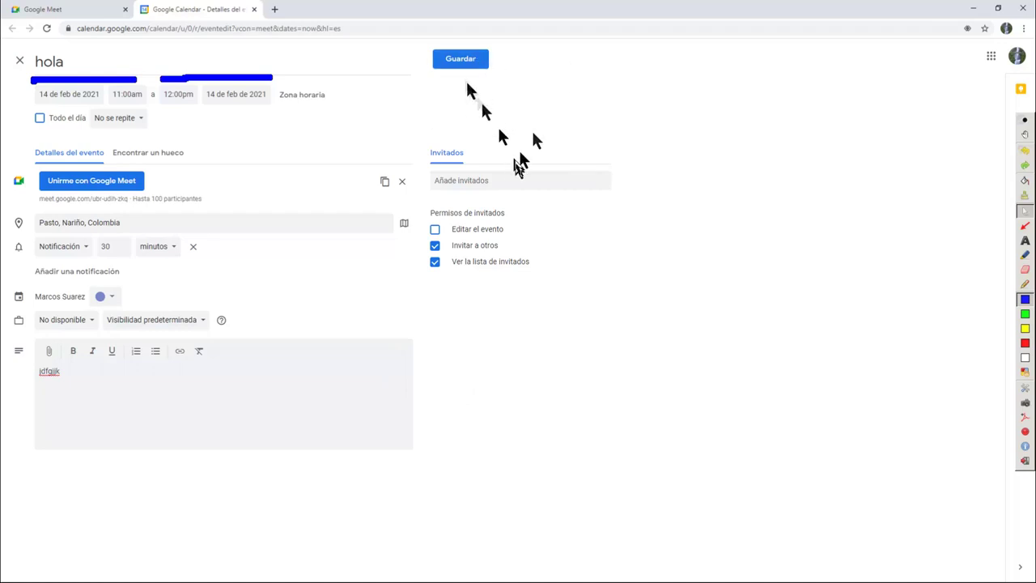
Start adding guests and highlight the 'Editar el evento' permission with green Ardesia ink, then clear it
left_click(473, 181)
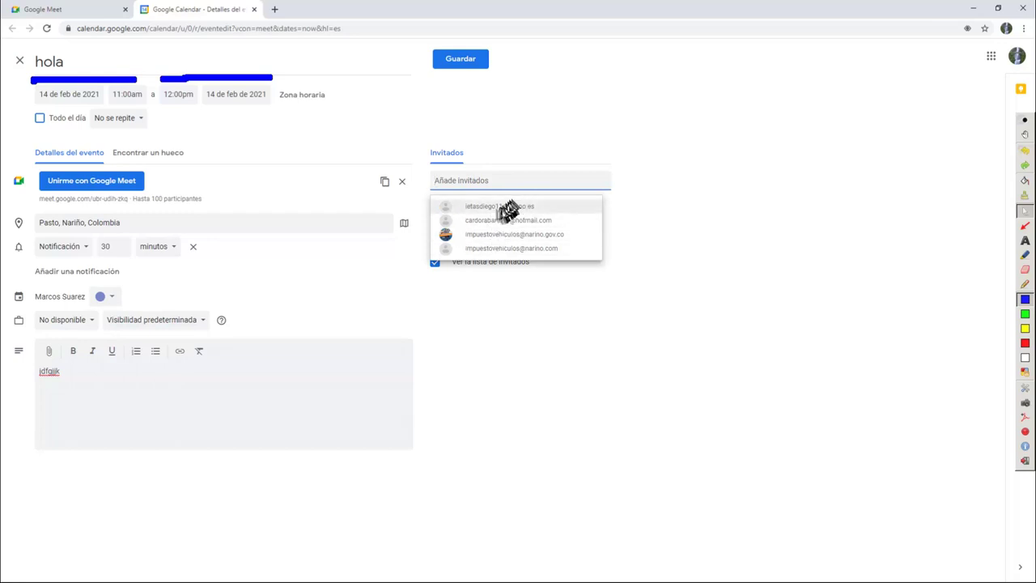
left_click(477, 296)
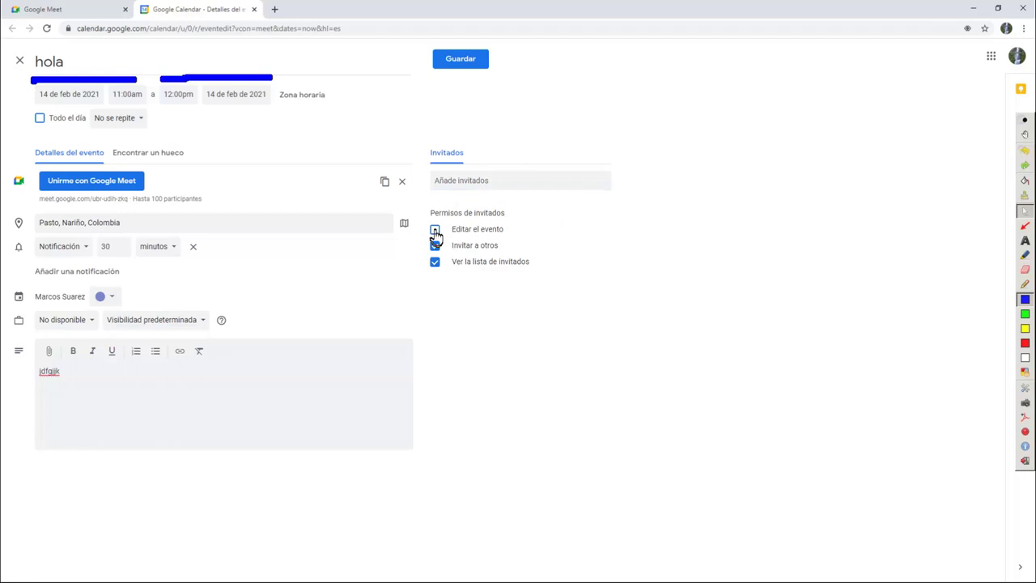
left_click(1024, 313)
left_click(1025, 284)
mouse_move(457, 208)
left_mouse_down()
mouse_move(429, 217)
mouse_move(453, 237)
mouse_move(522, 233)
mouse_move(453, 203)
mouse_move(446, 229)
left_mouse_up()
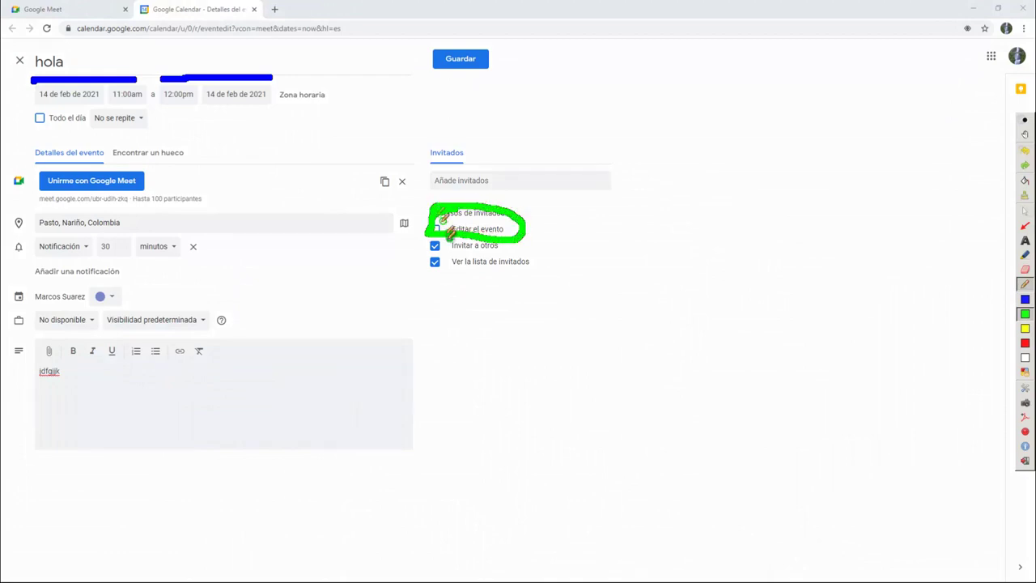
key("Escape")
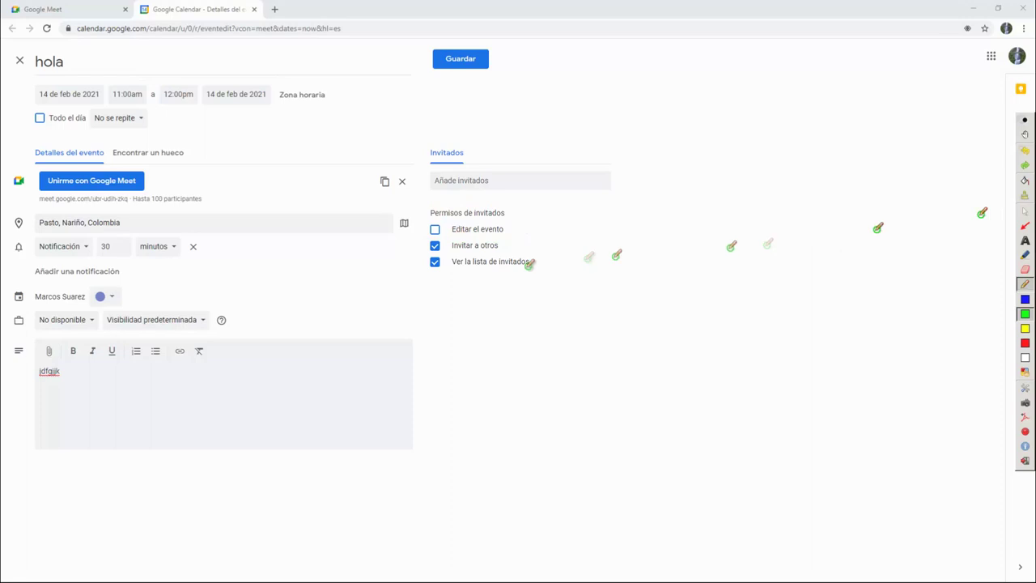
left_click(1023, 212)
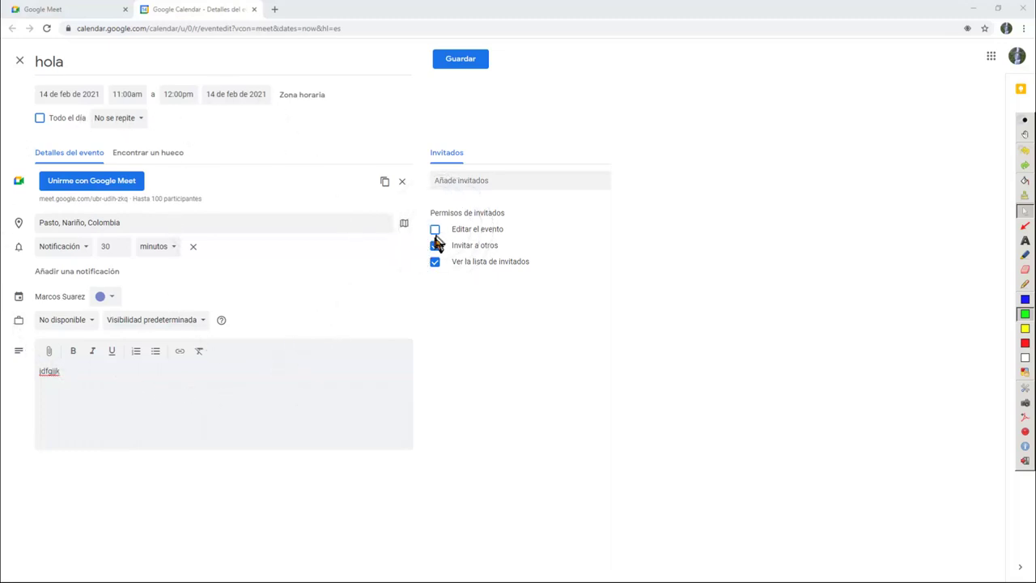
Let guests edit the event and invite others, then save the 'hola' event
left_click(435, 230)
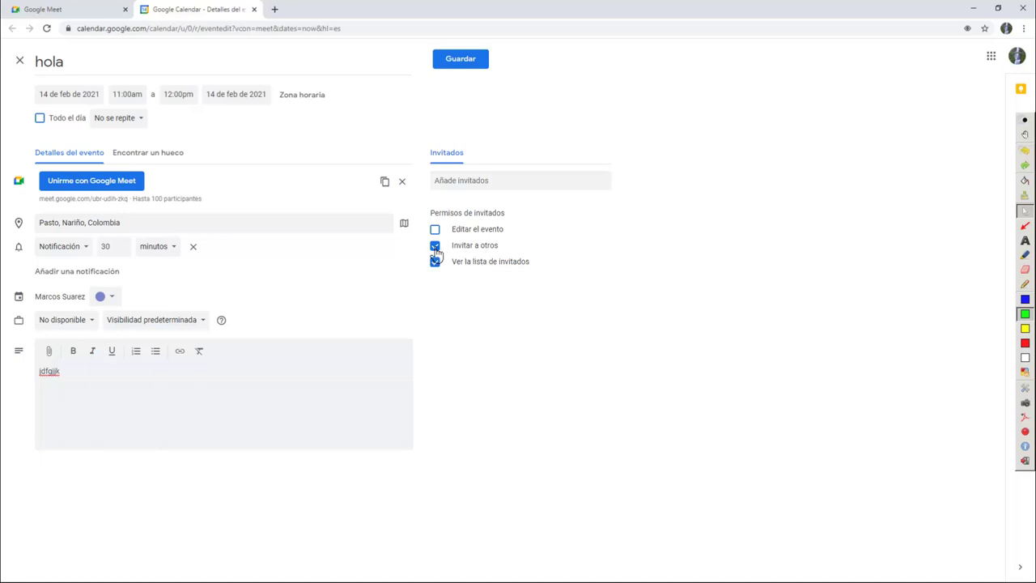
left_click(436, 247)
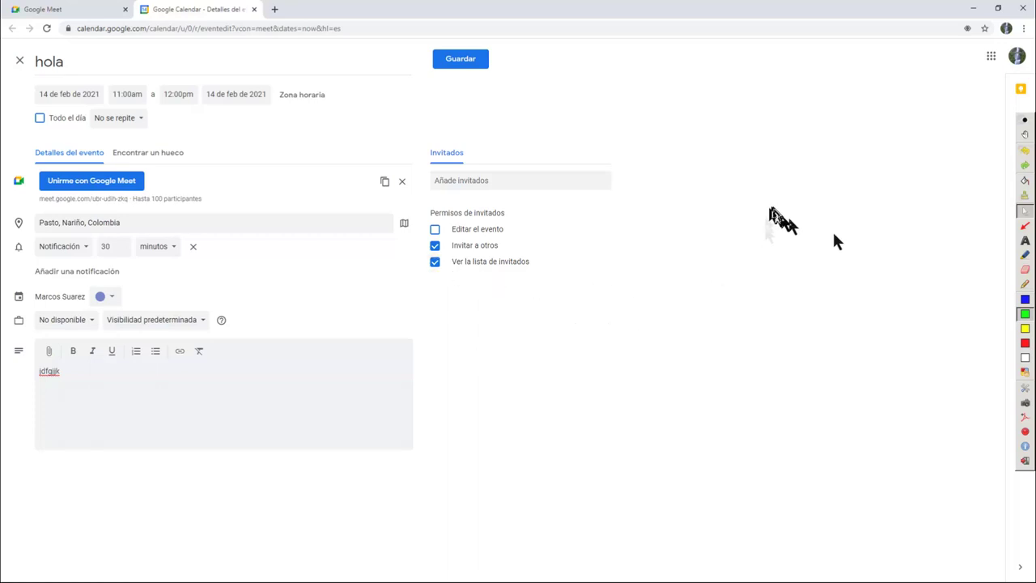
left_click(459, 62)
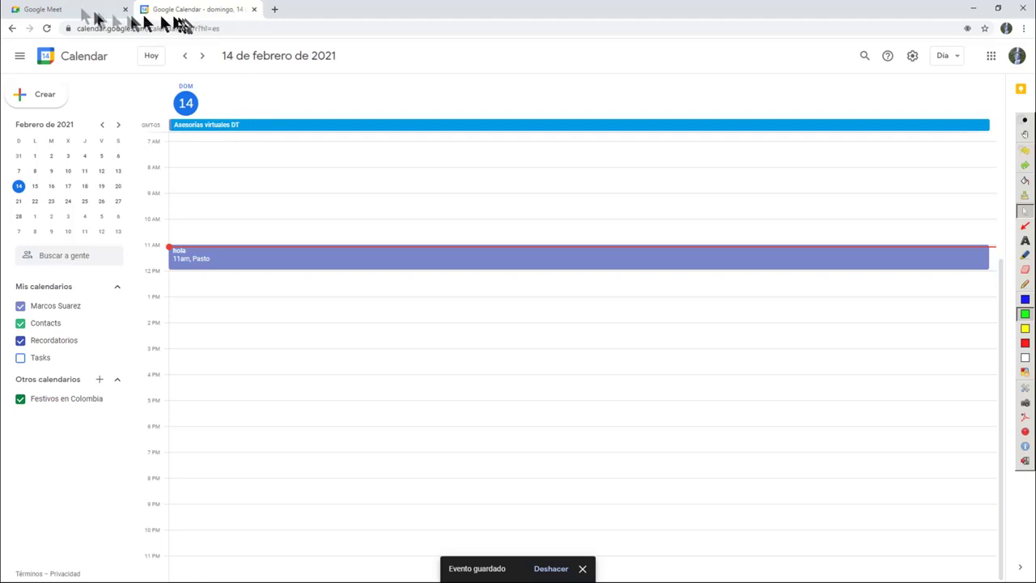
Close the Calendar tab and preview the Nueva reunión options in Meet without choosing one
left_click(253, 10)
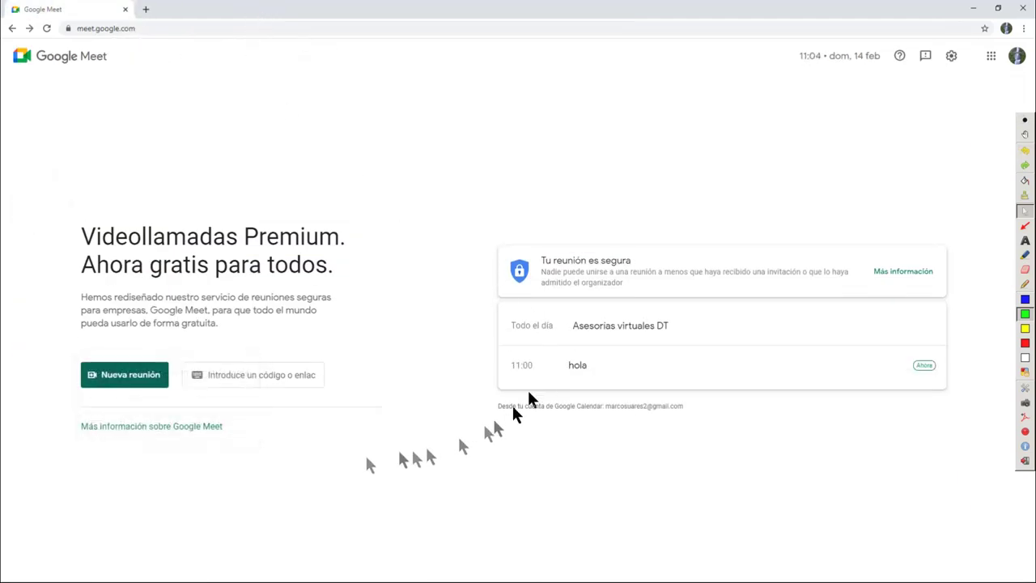
left_click(154, 389)
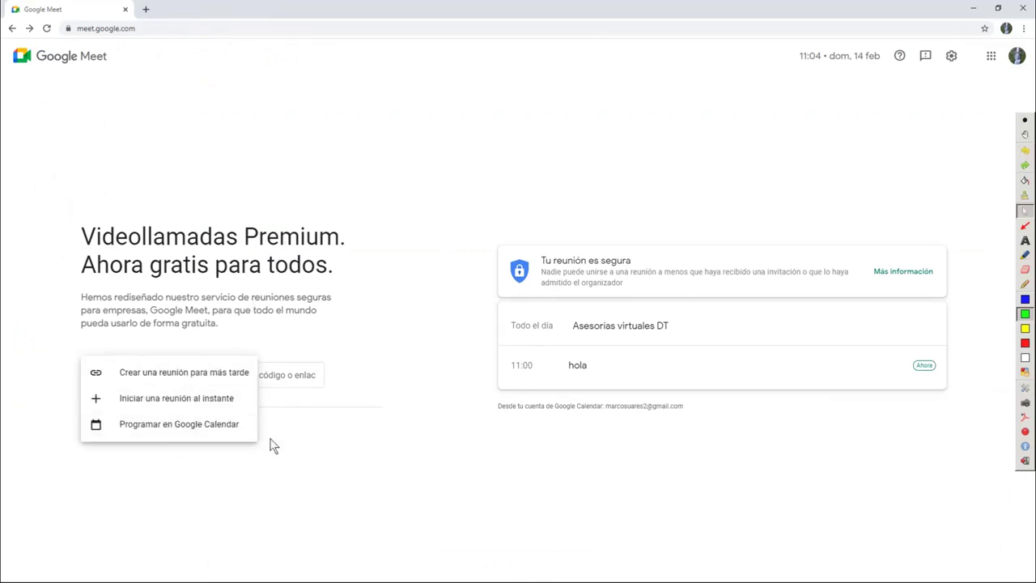
left_click(303, 454)
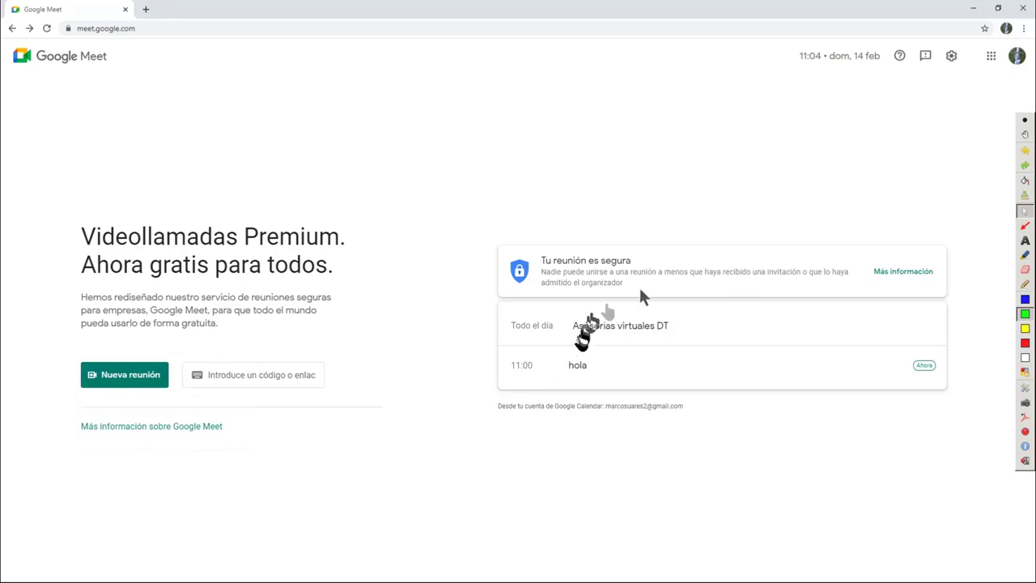
Circle the Asesorias virtuales DT and 11:00 hola events in blue, erase, then open Asesorias virtuales DT
left_click(1025, 284)
mouse_move(603, 303)
left_mouse_down()
mouse_move(559, 329)
mouse_move(942, 329)
mouse_move(581, 313)
left_mouse_up()
mouse_move(611, 350)
left_mouse_down()
mouse_move(474, 357)
mouse_move(919, 385)
mouse_move(824, 360)
mouse_move(543, 352)
left_mouse_up()
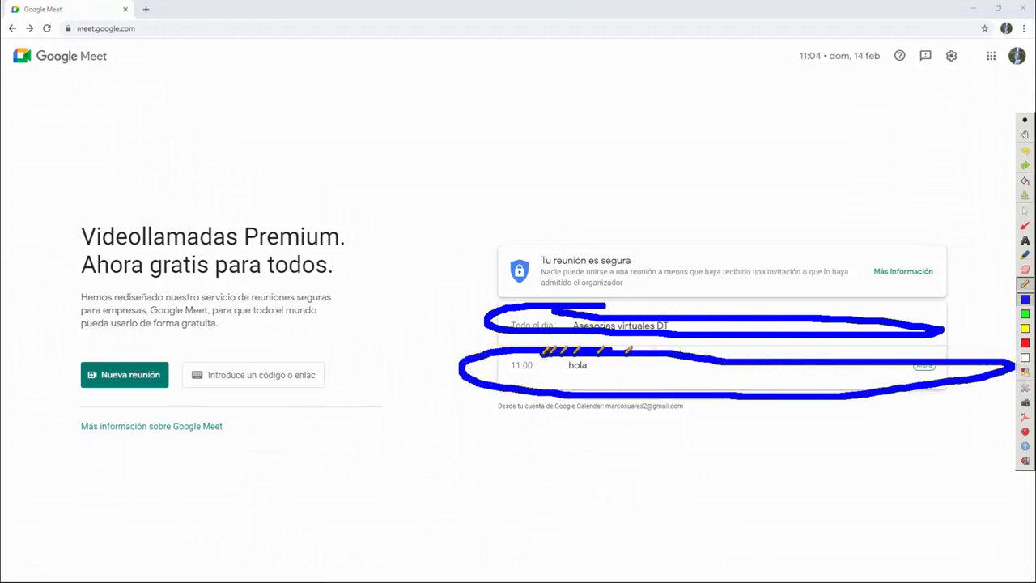
left_click(1024, 195)
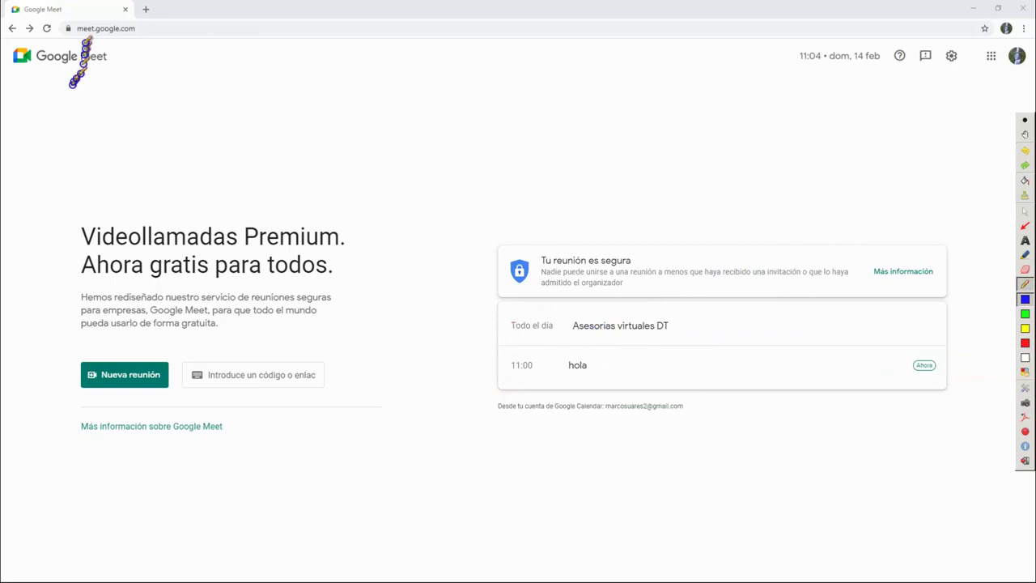
left_click_drag(537, 228, 541, 231)
left_click(1026, 212)
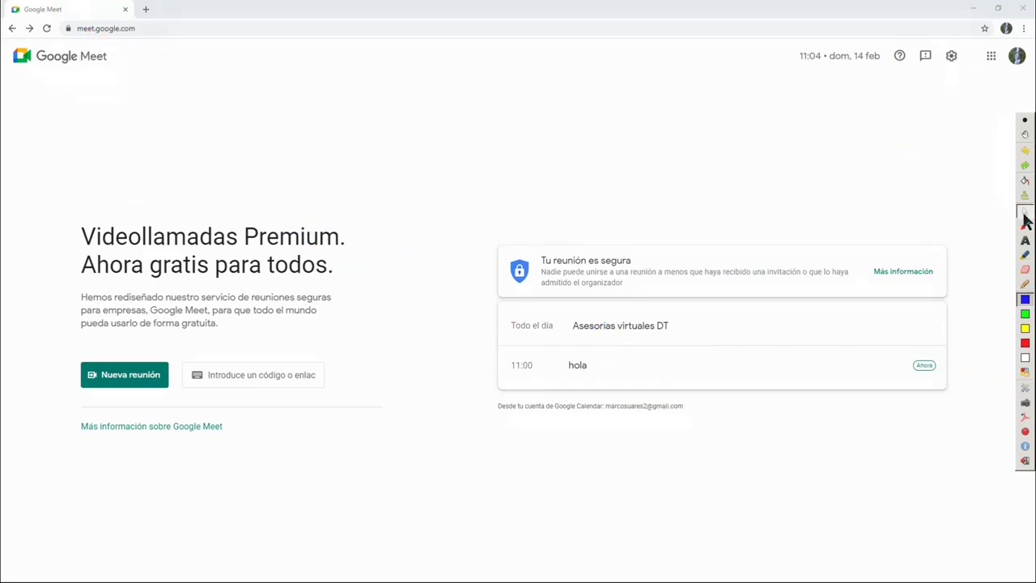
left_click(617, 331)
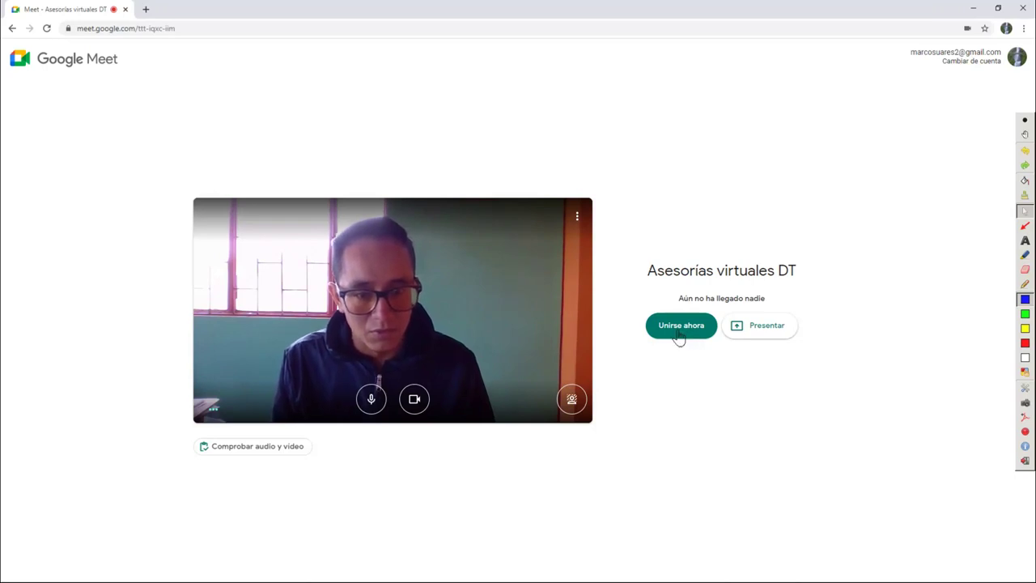
left_click(678, 328)
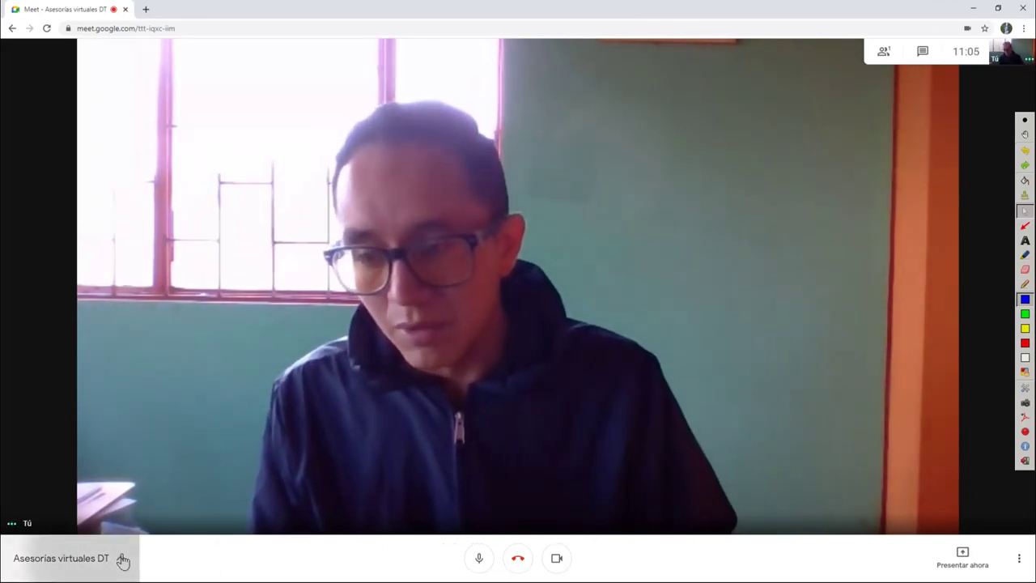
left_click(121, 557)
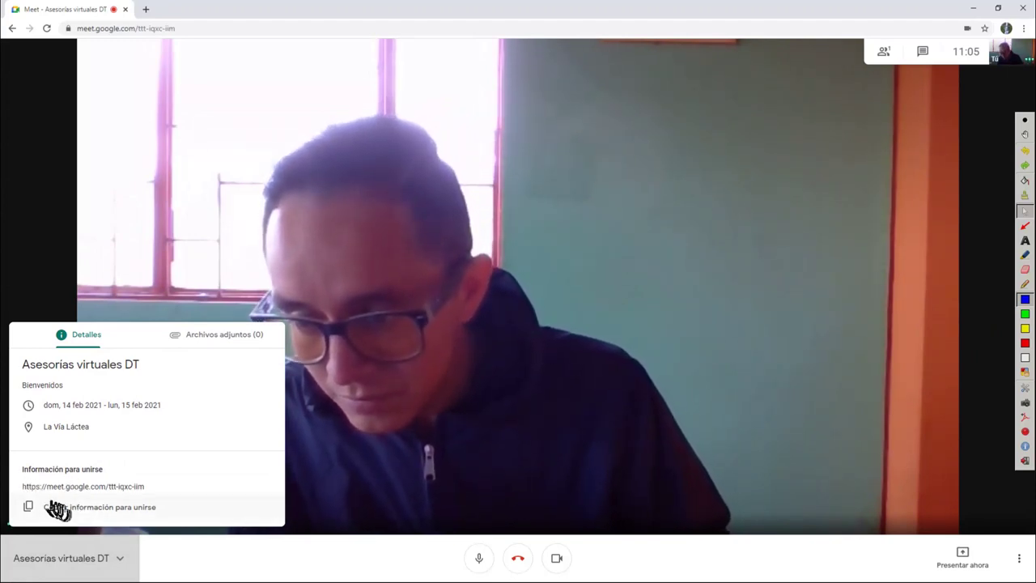
left_click(64, 508)
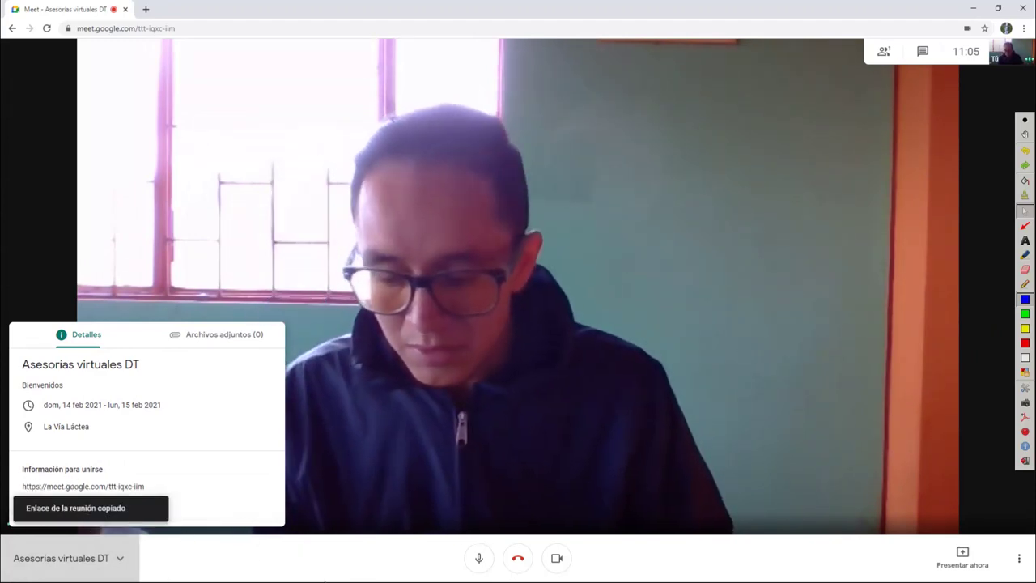
key("super")
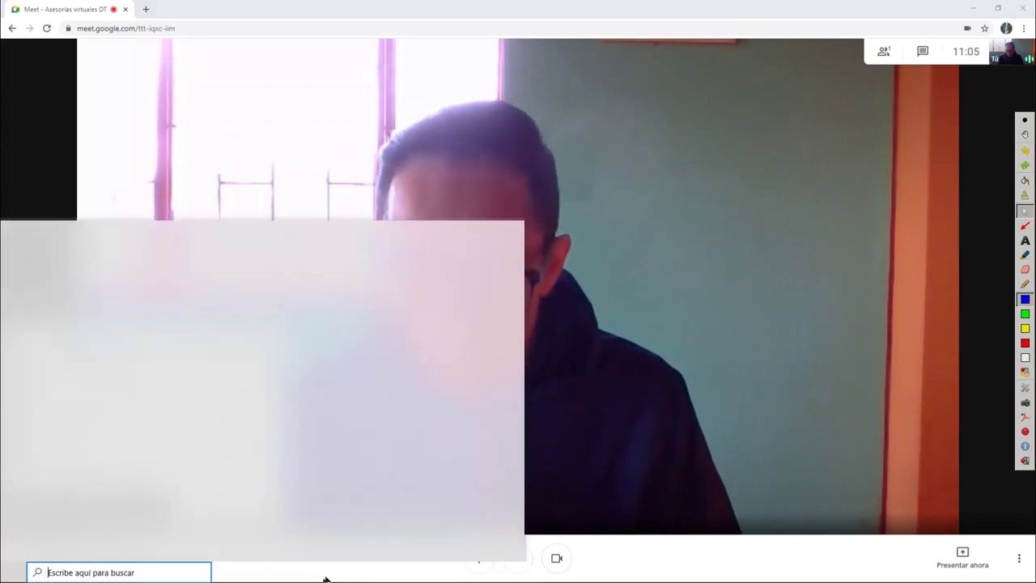
In WhatsApp Web, send the copied Meet link to your own chat
left_click(394, 573)
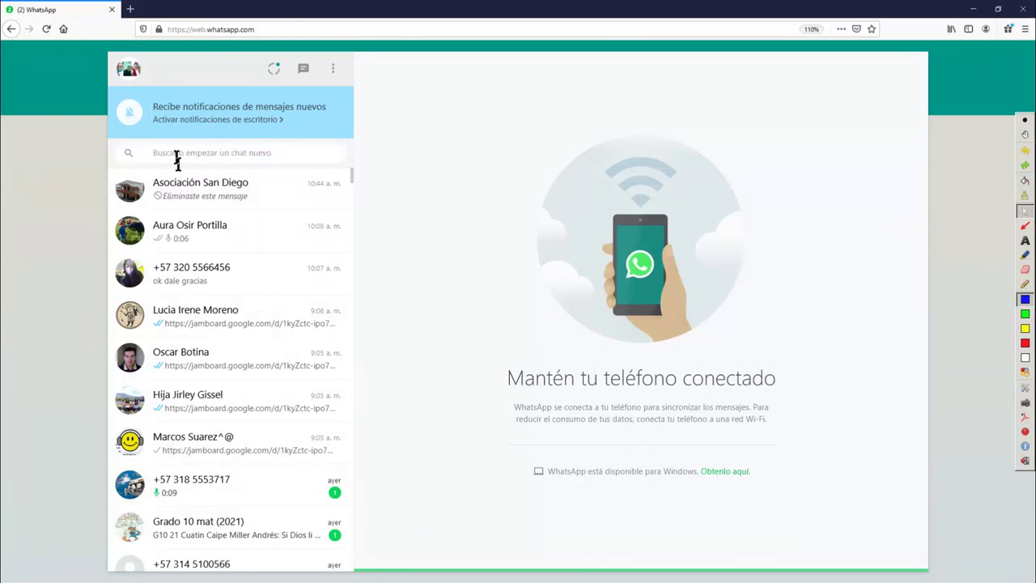
left_click(195, 445)
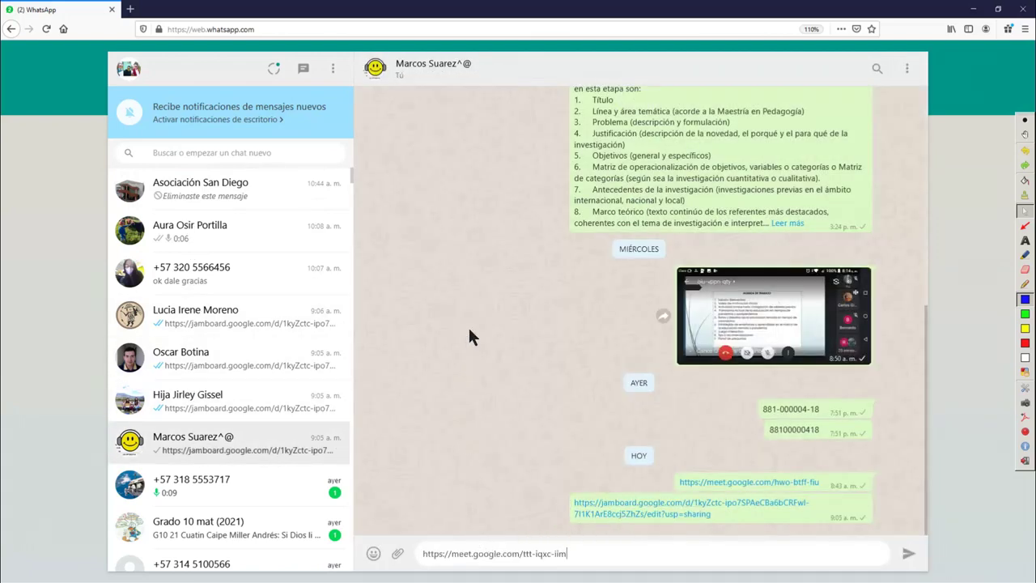
key("Return")
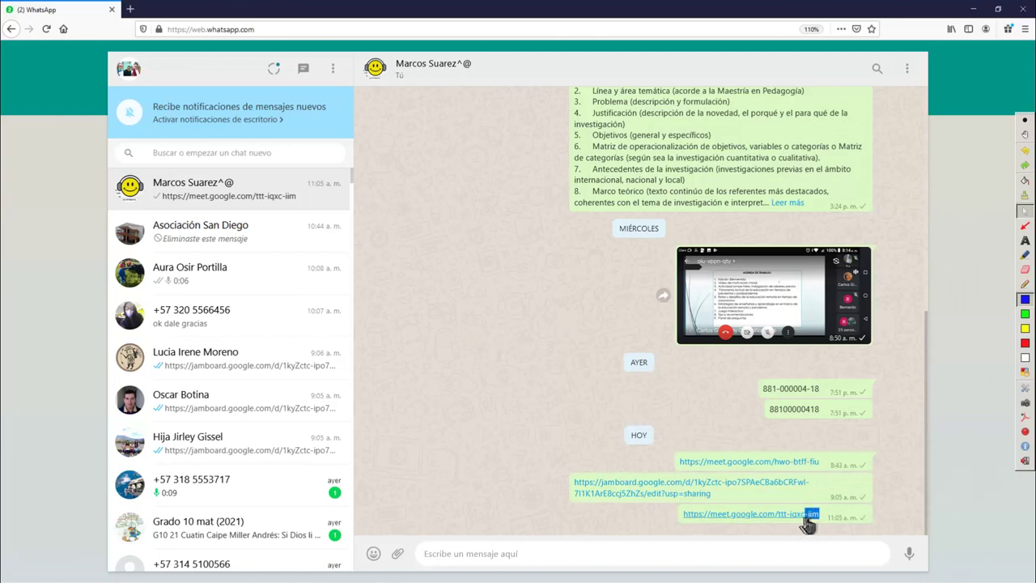
left_click_drag(810, 524, 791, 526)
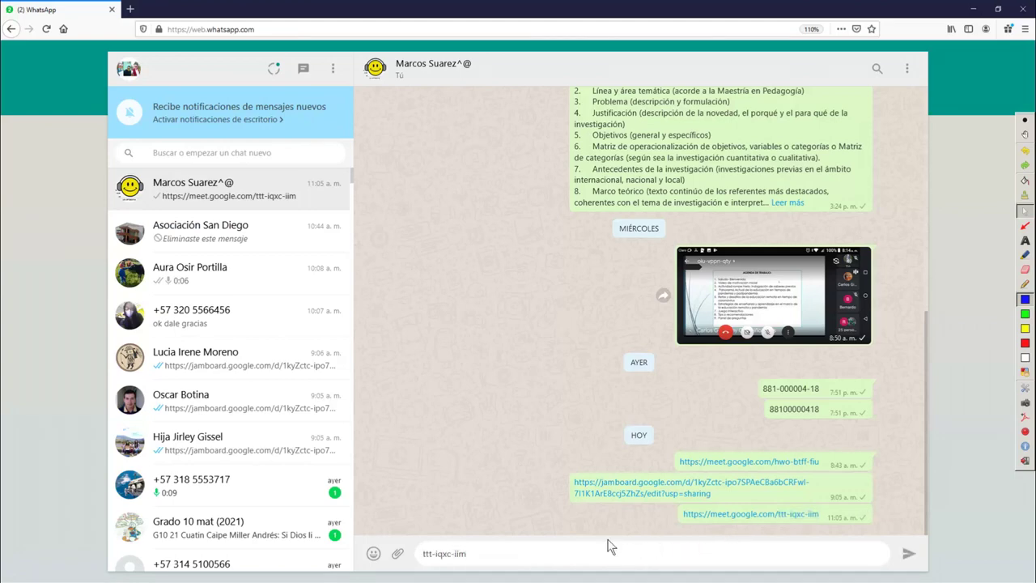
key("Return")
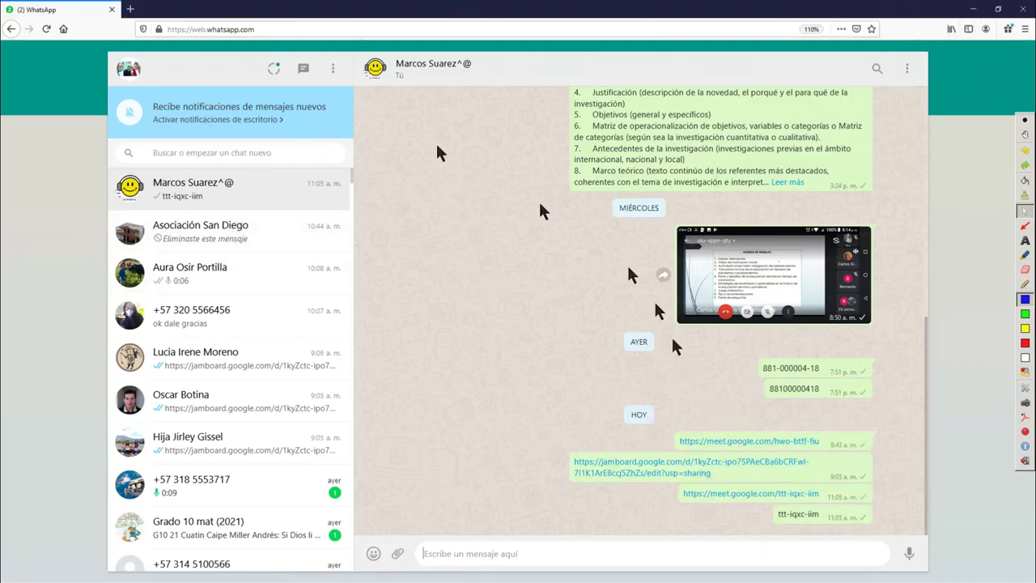
left_click(712, 495)
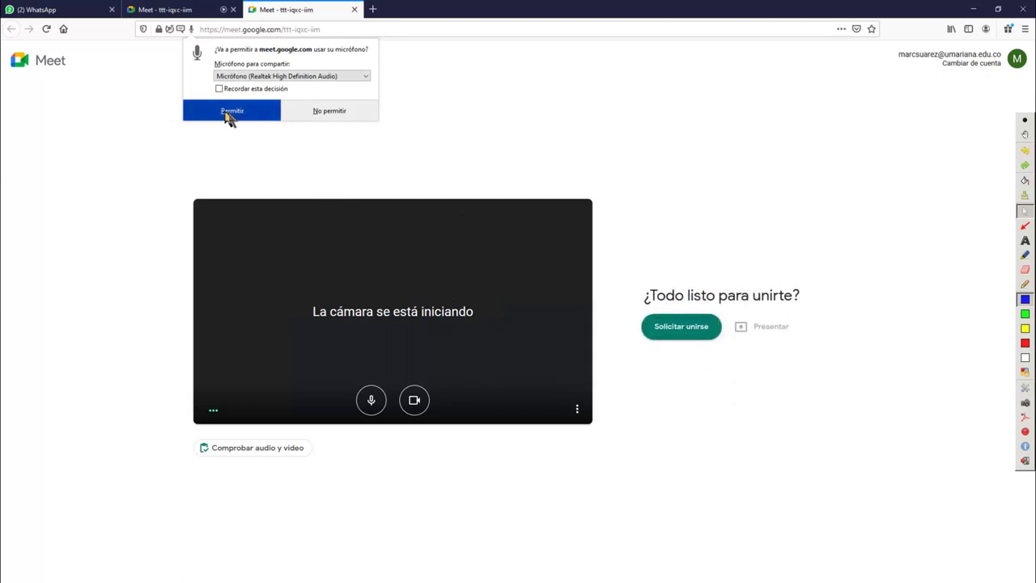
Allow microphone and camera access and request to join the ttt-iqxc-iim meeting
left_click(227, 117)
left_click(227, 115)
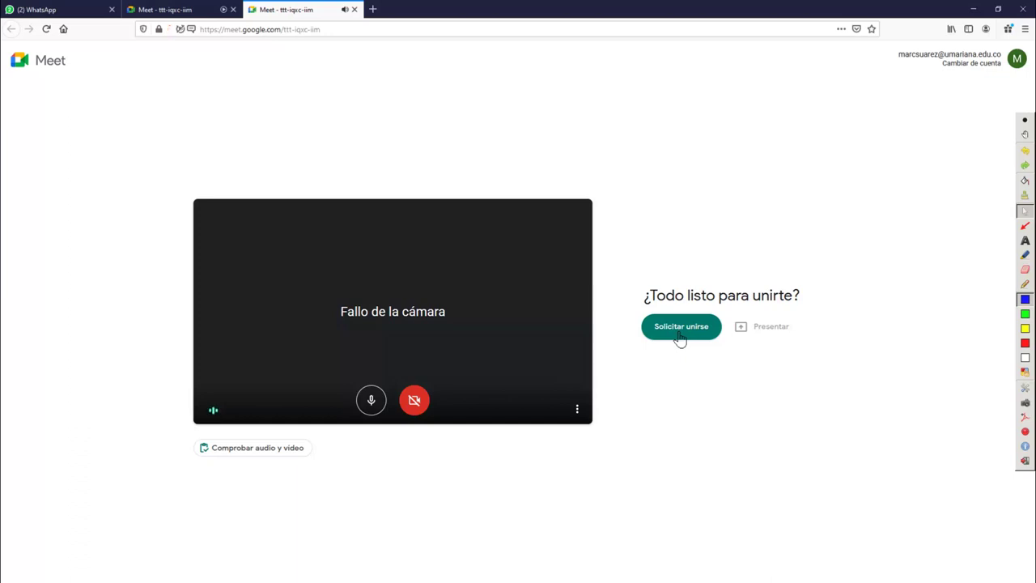
left_click(680, 336)
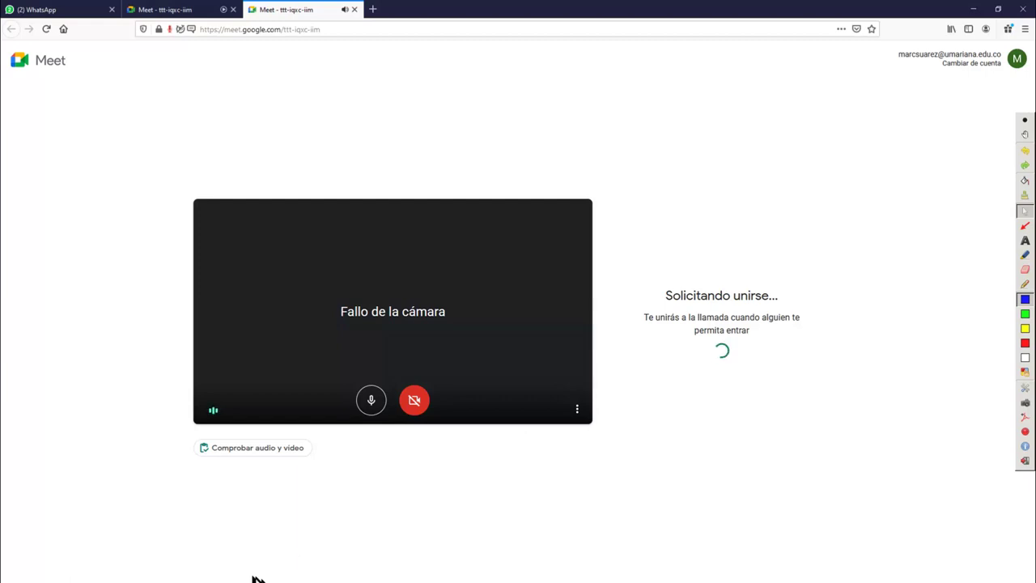
key("super")
mouse_move(369, 572)
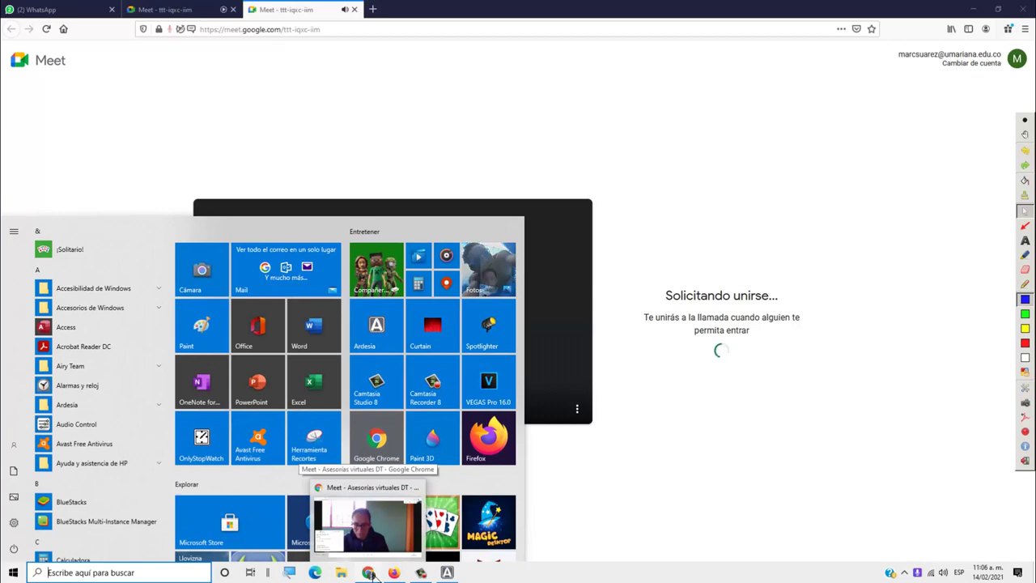
In the host's call, circle the top of the video in red with Ardesia, then erase and stop annotating
left_click(371, 572)
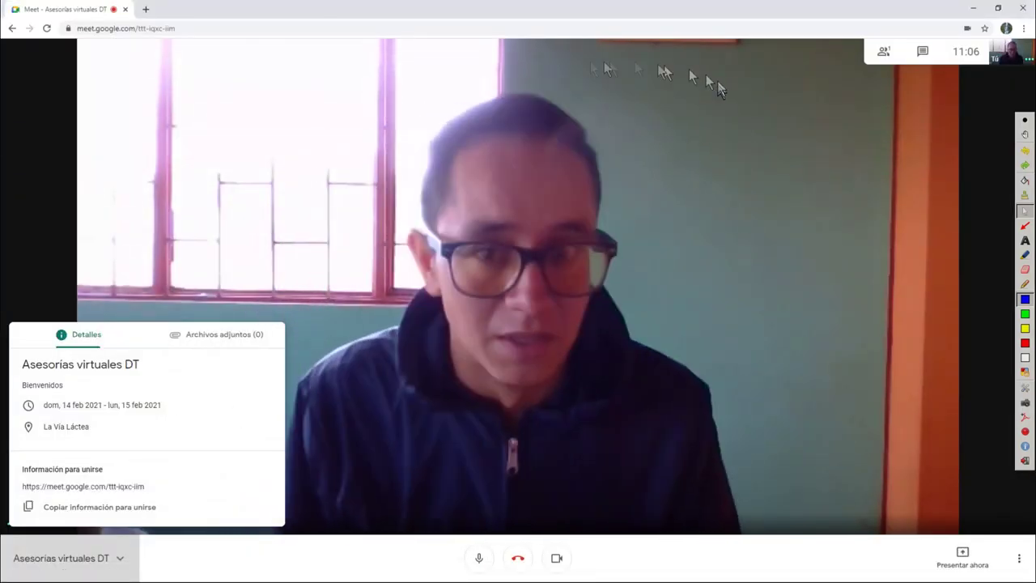
left_click(1025, 343)
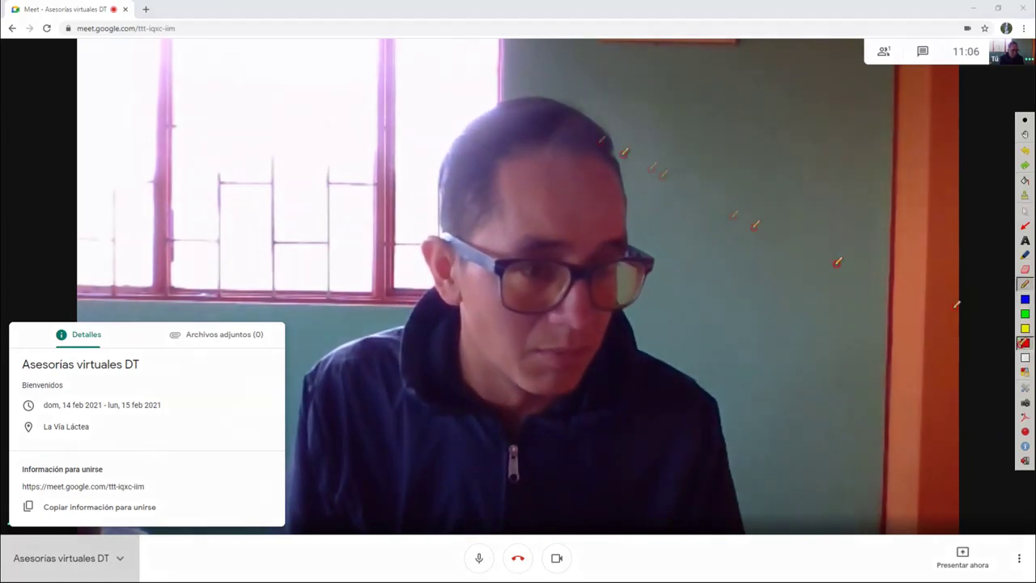
mouse_move(341, 40)
left_mouse_down()
mouse_move(606, 138)
mouse_move(689, 89)
mouse_move(518, 32)
mouse_move(339, 34)
left_mouse_up()
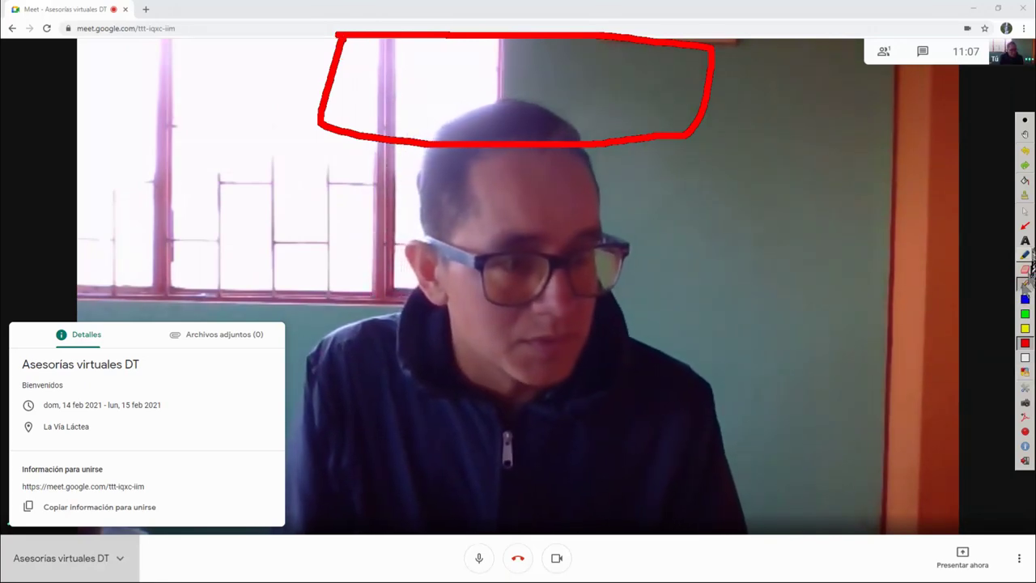
left_click(1024, 209)
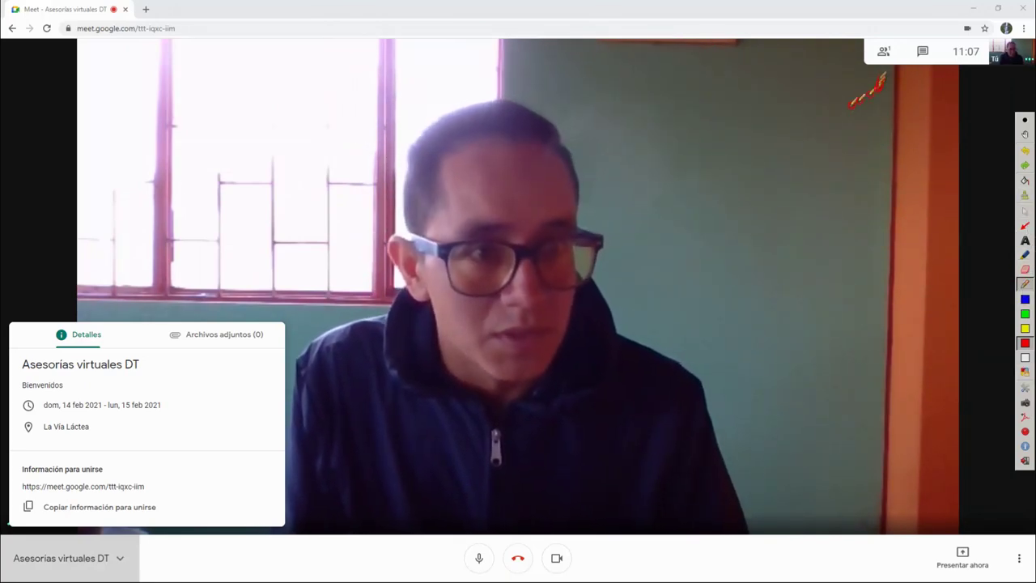
left_click(1024, 209)
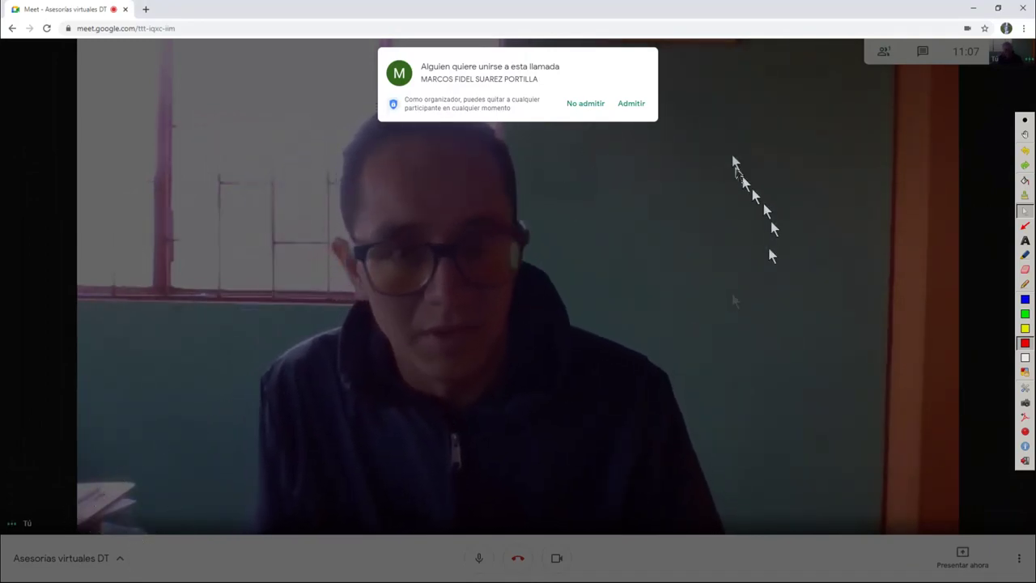
Admit the waiting participant and mute the host's microphone
left_click(628, 106)
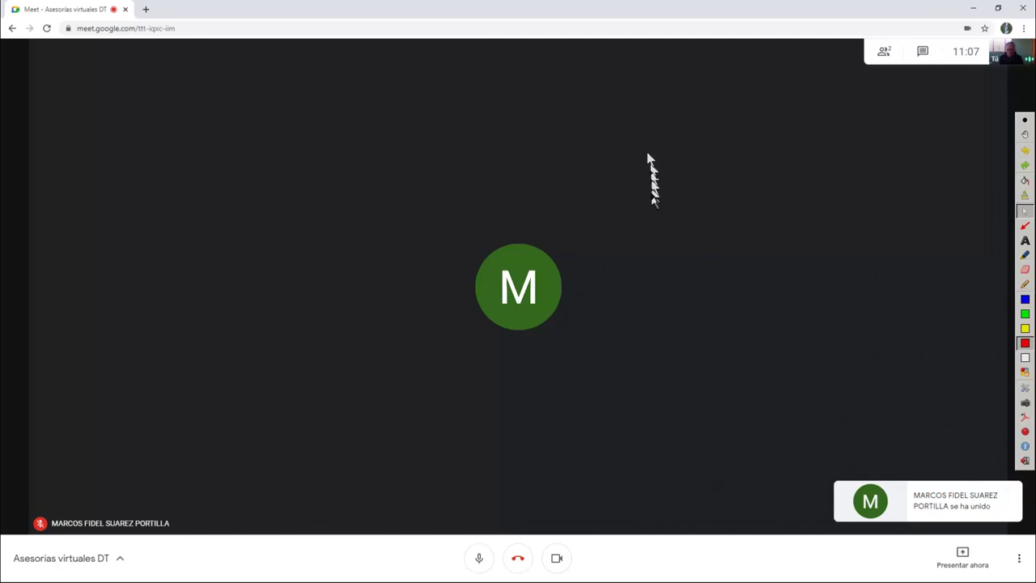
left_click(478, 559)
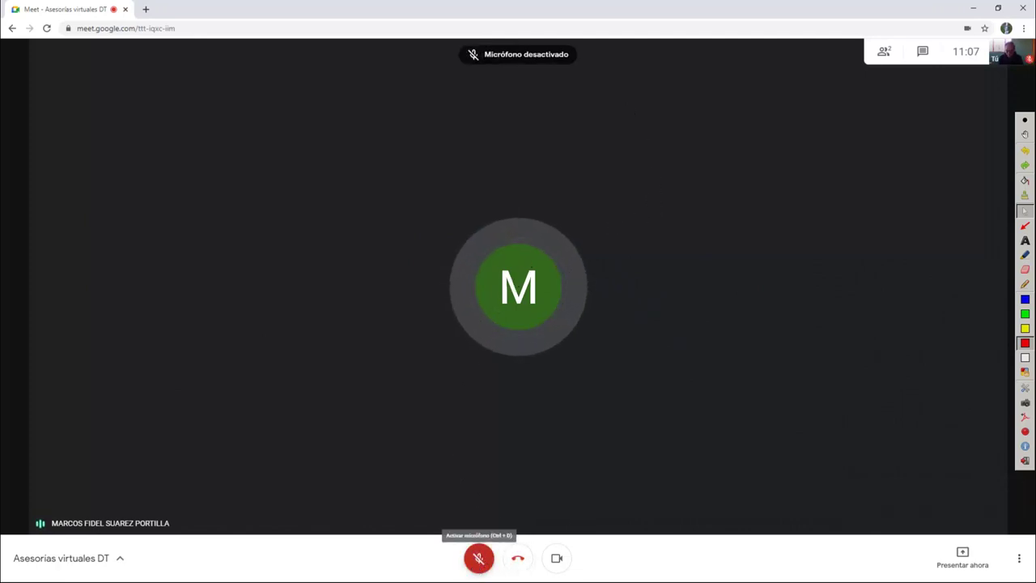
Switch between the Chrome and Firefox call windows via the taskbar, ending on Firefox's Meet call
key("super")
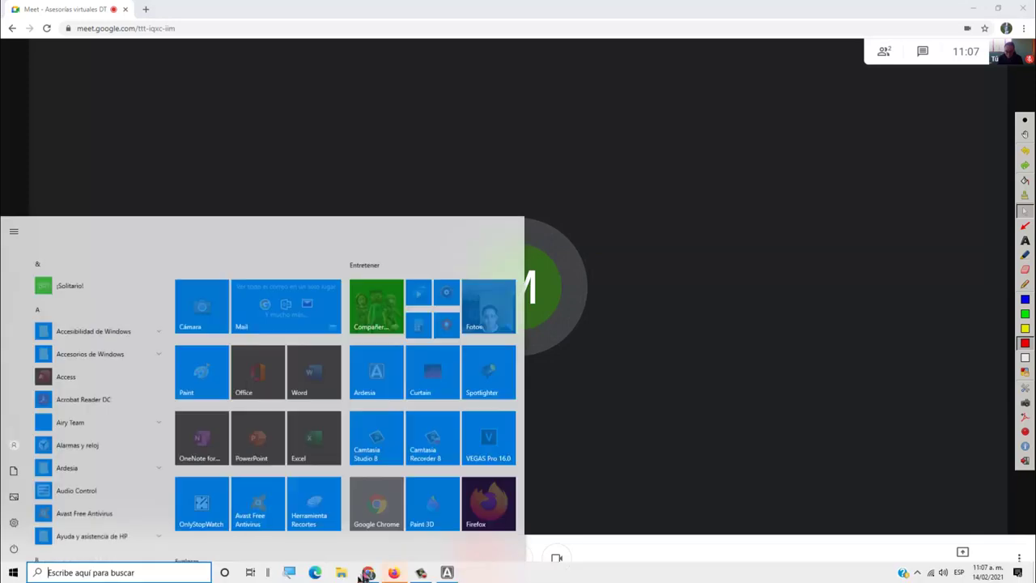
mouse_move(378, 573)
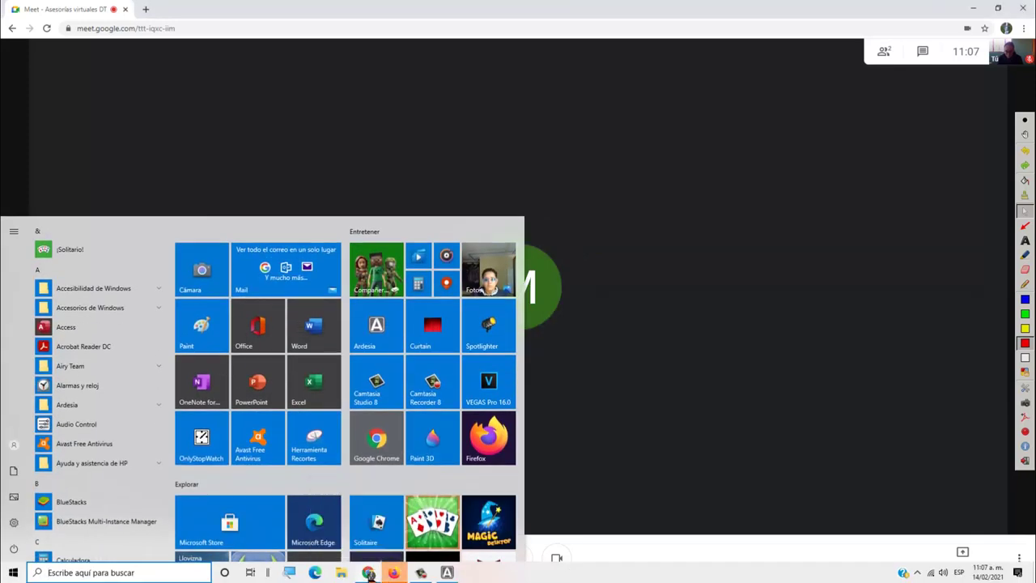
left_click(453, 572)
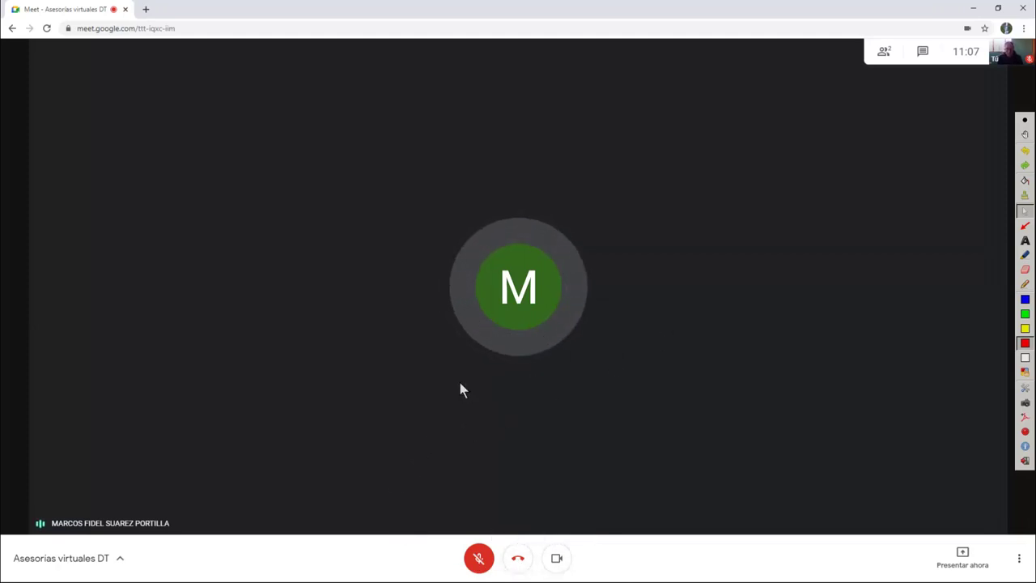
key("super")
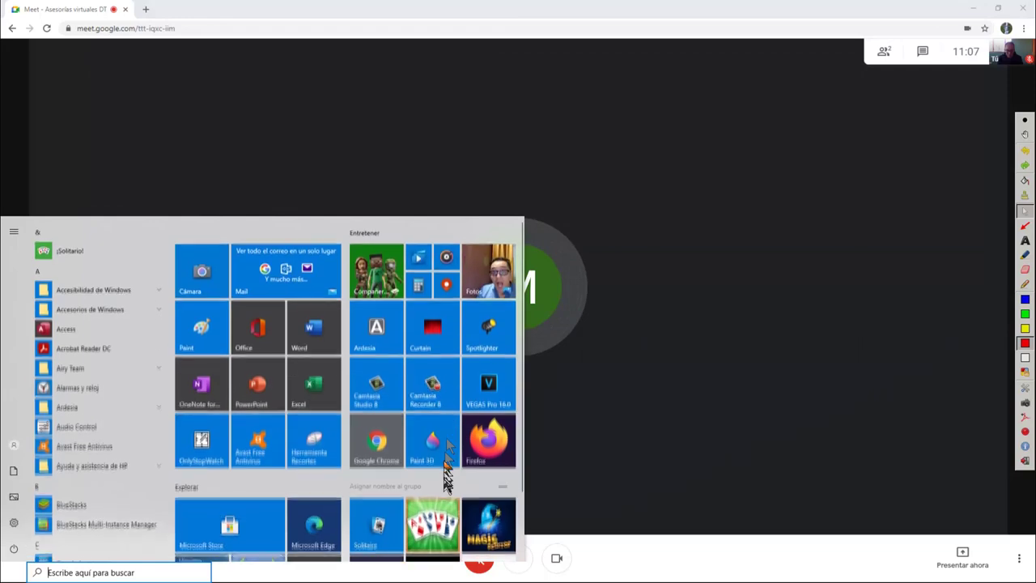
mouse_move(396, 575)
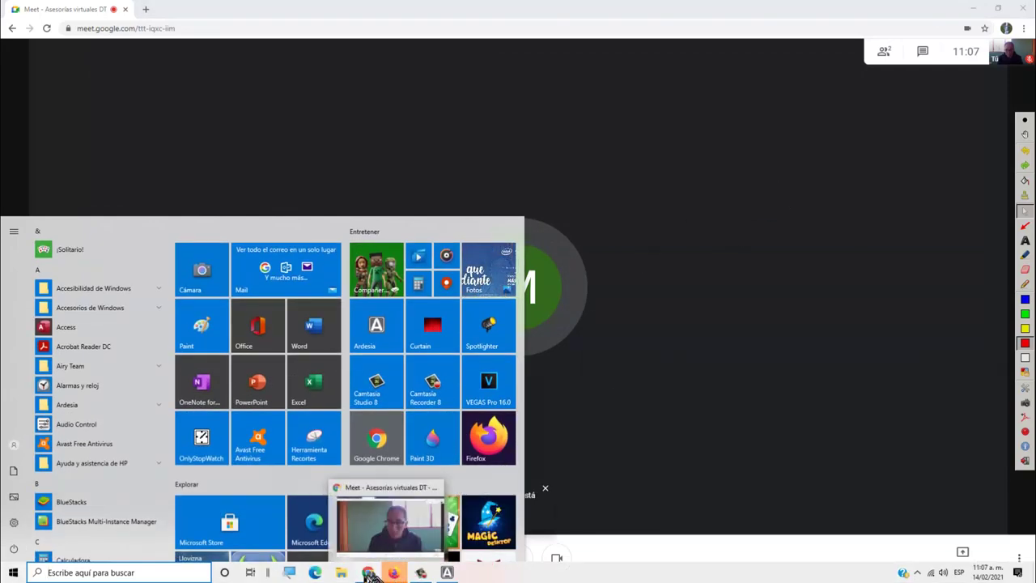
left_click(368, 574)
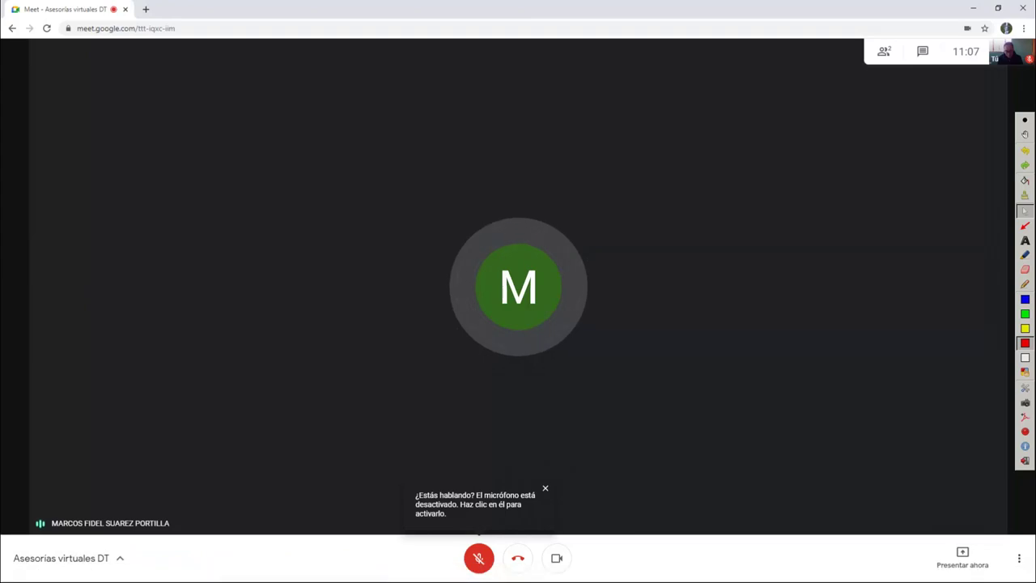
key("super")
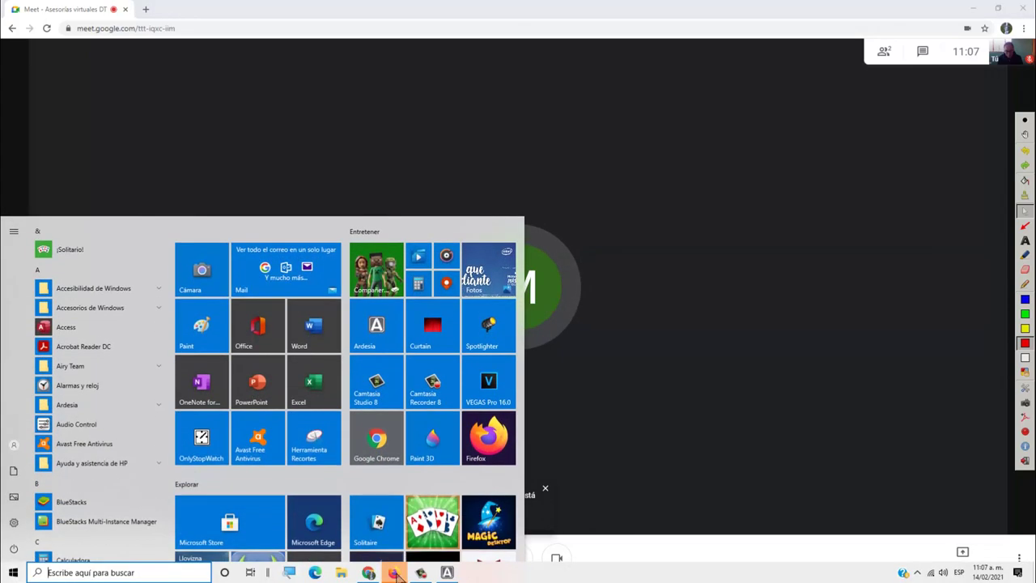
left_click(394, 573)
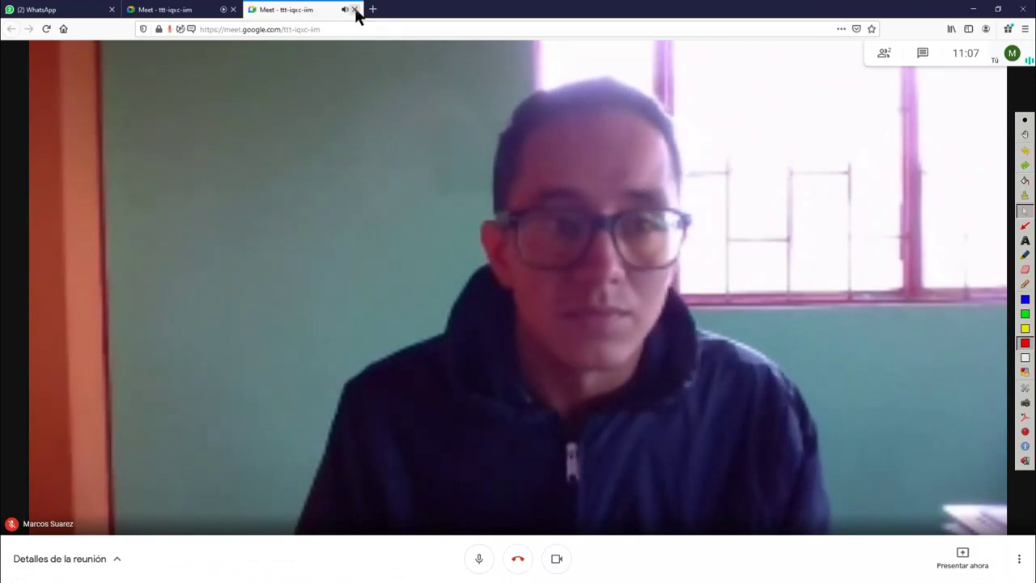
Close the duplicate Meet tab in Firefox and bring the Chrome call window back to the front
left_click(354, 9)
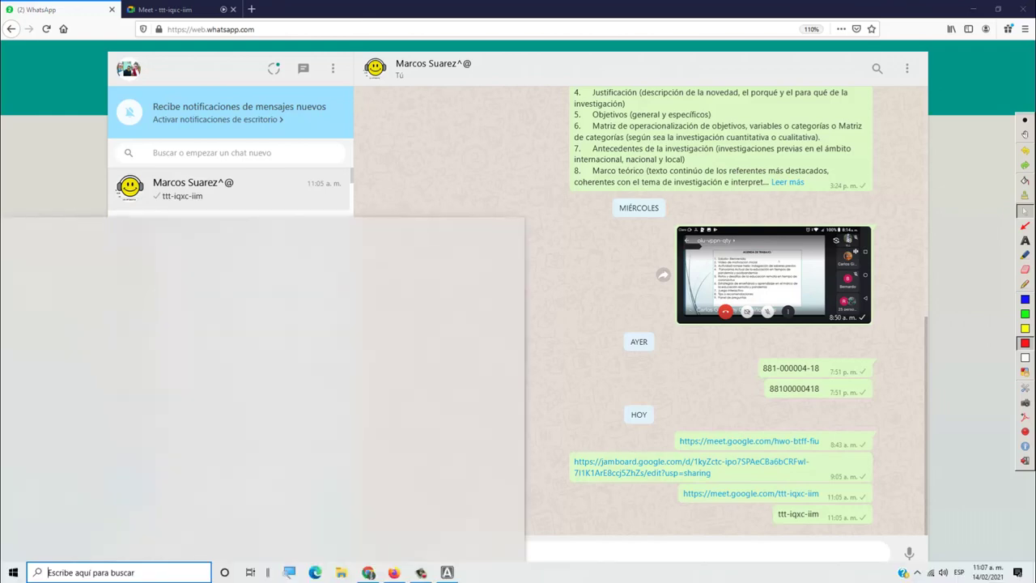
key("super")
left_click(369, 572)
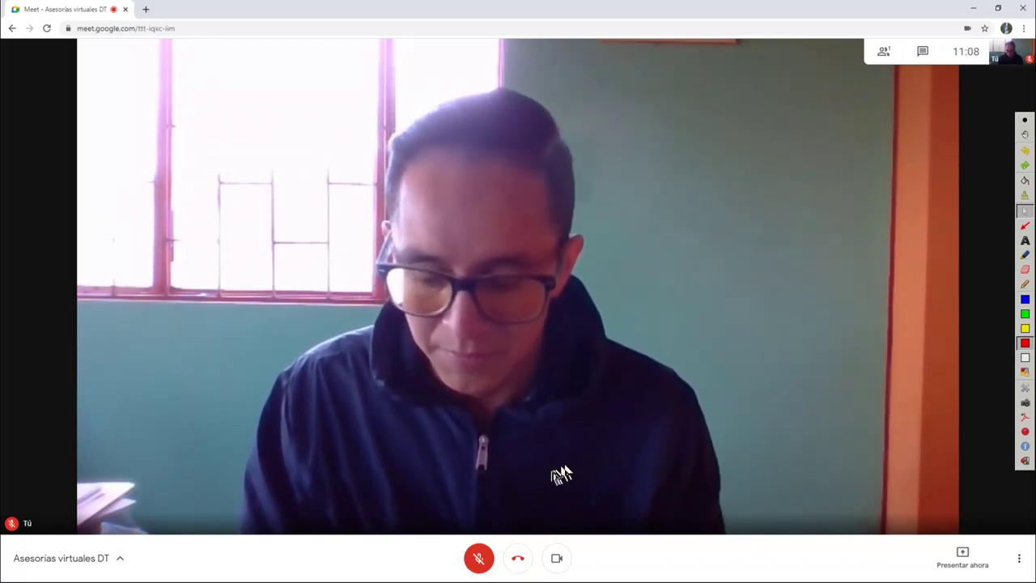
Toggle the Start menu, then show, hide and reshow the Camtasia recorder controls from the taskbar
key("super")
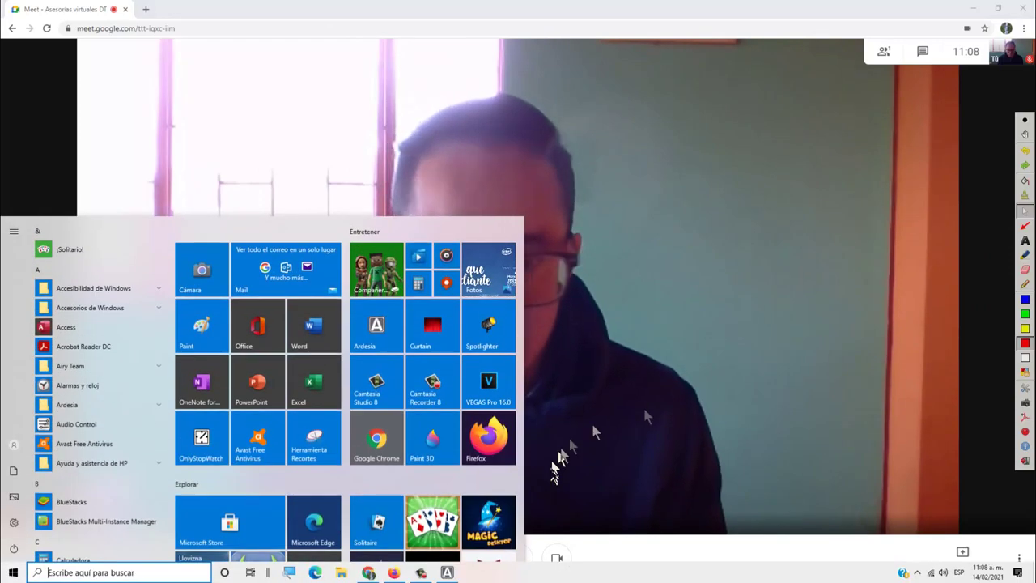
left_click(932, 360)
key("super")
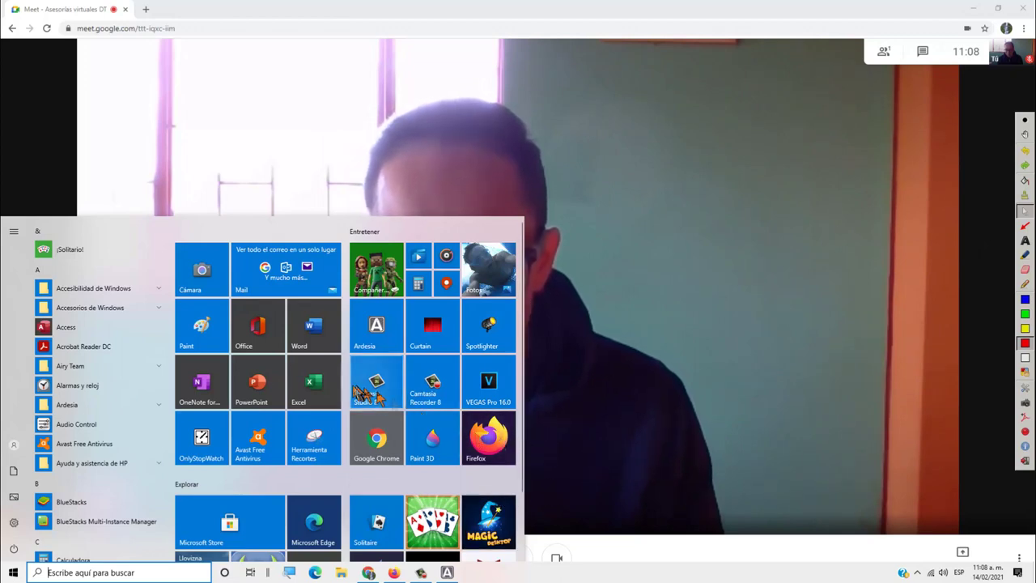
mouse_move(420, 572)
left_click(420, 572)
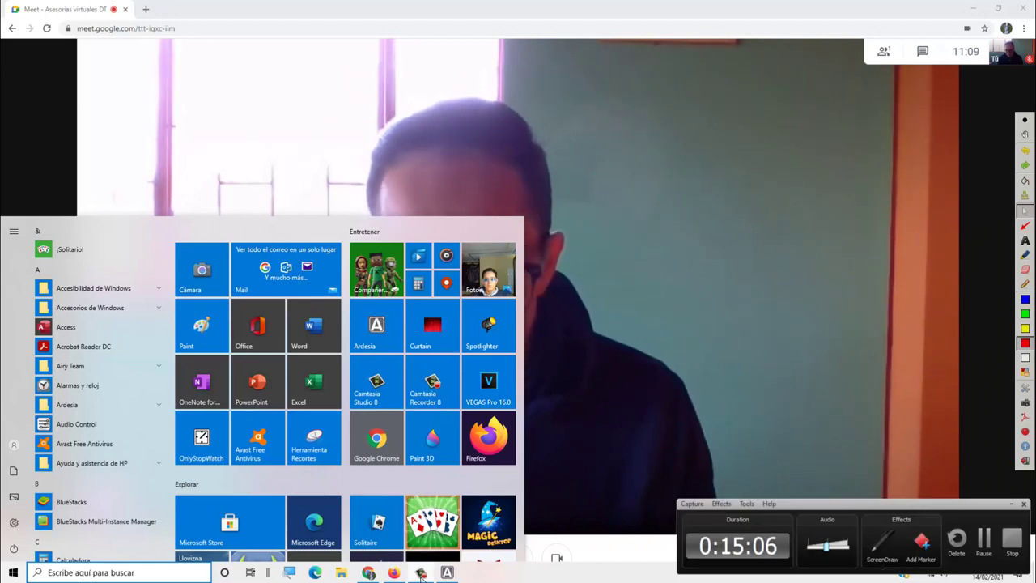
left_click(420, 572)
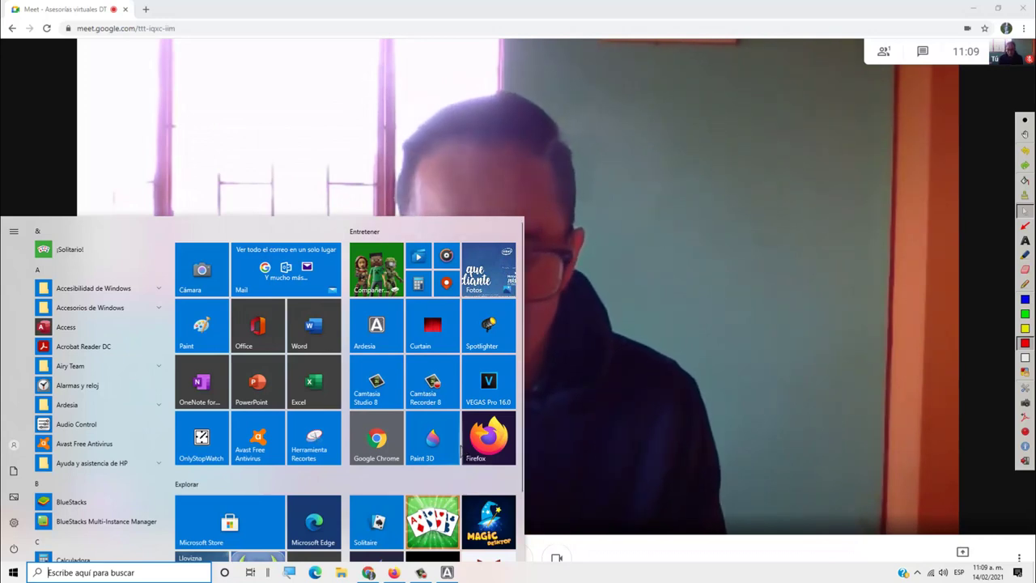
left_click(421, 573)
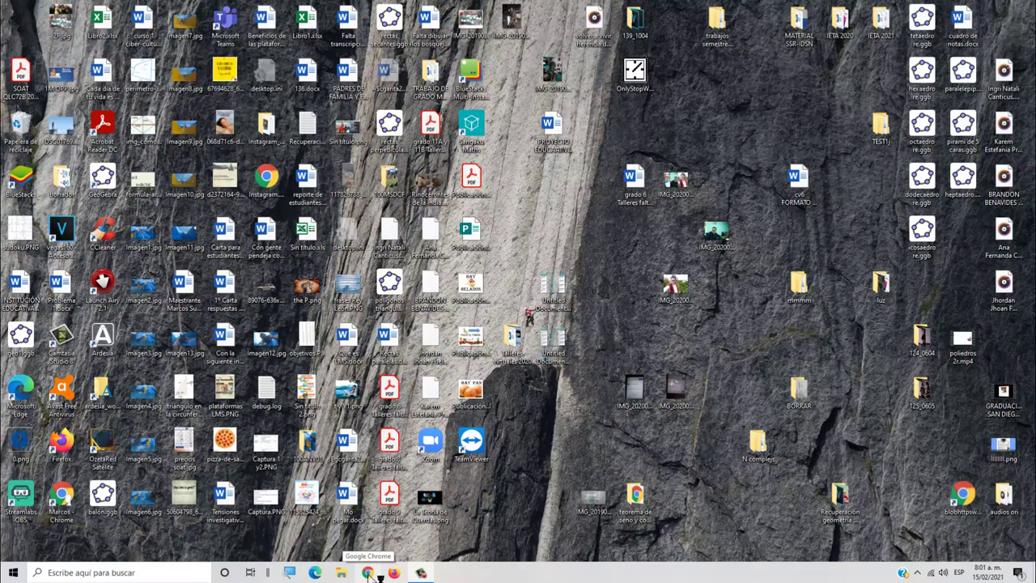
Open Chrome at meet.google.com and maximize the browser window
left_click(367, 572)
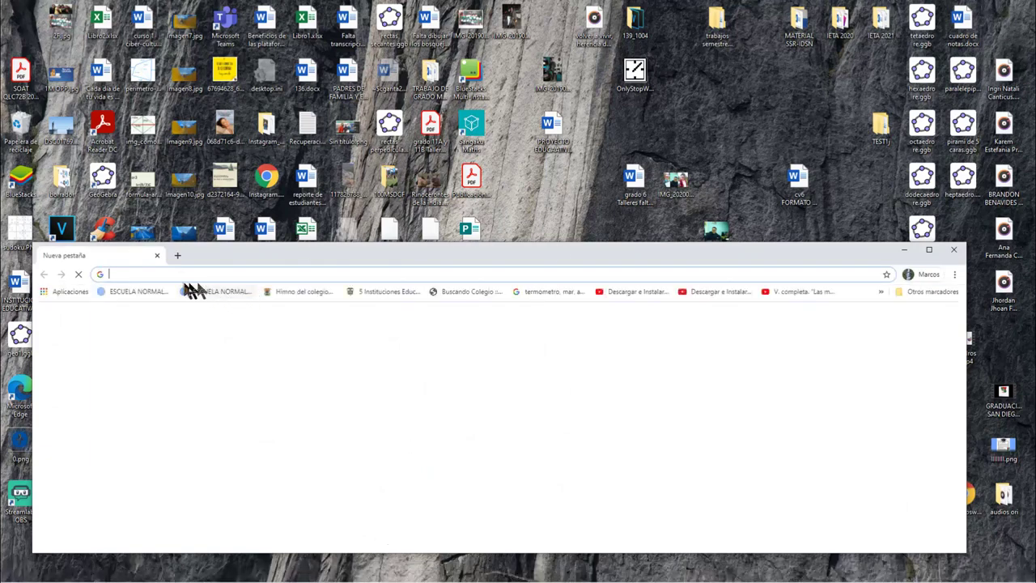
left_click(178, 274)
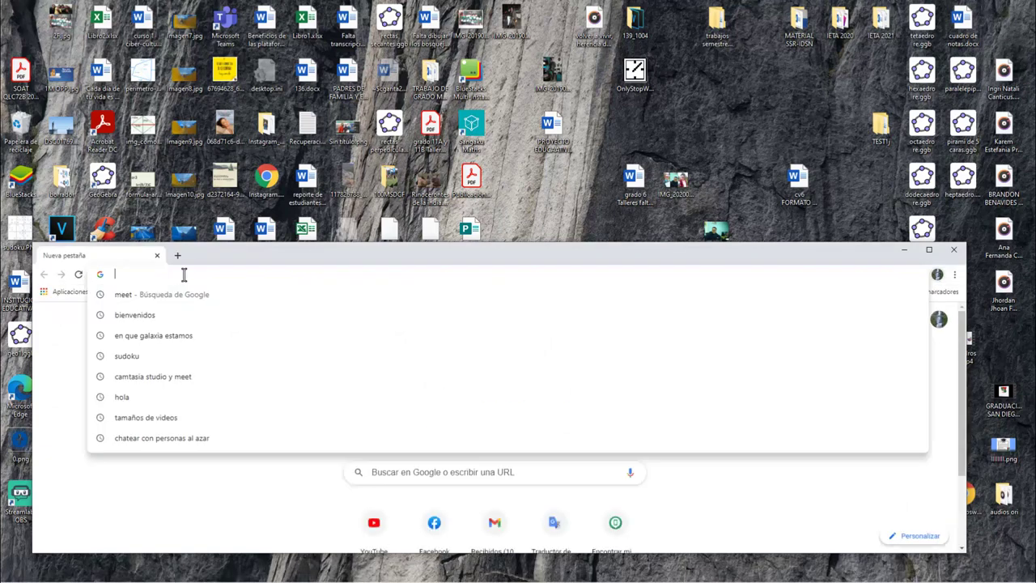
type("M")
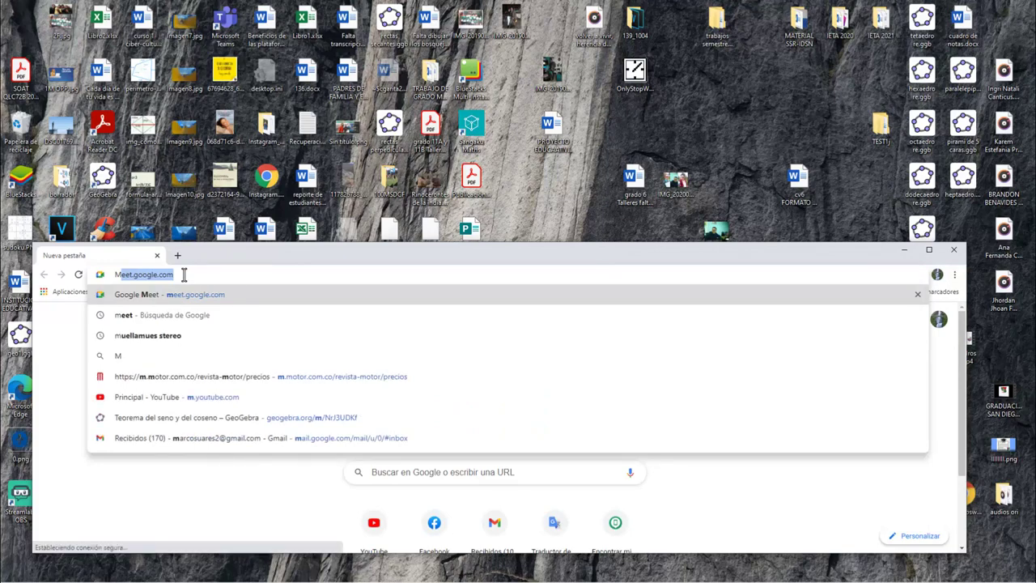
key("Right")
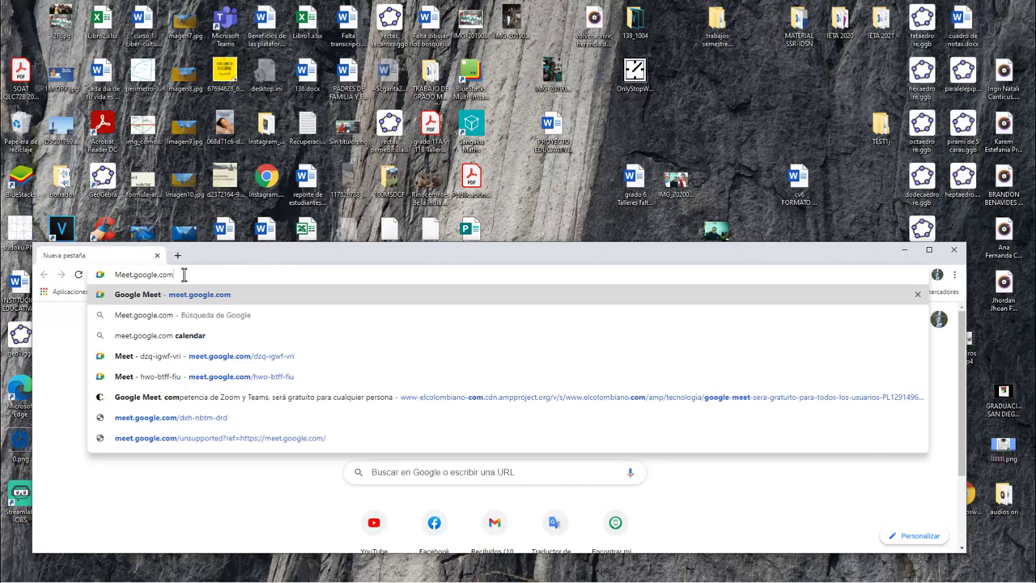
key("Return")
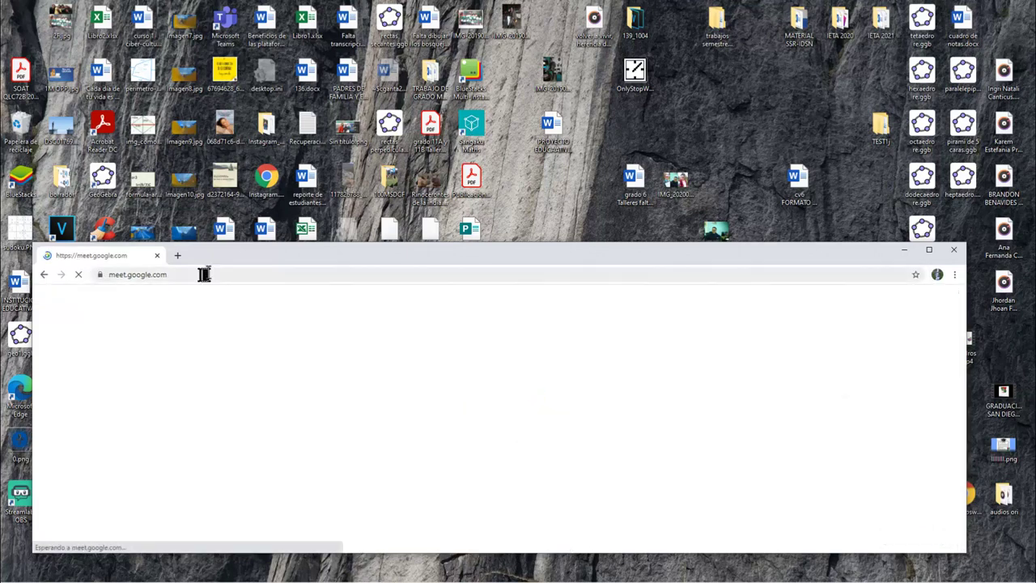
left_click_drag(229, 261, 221, 65)
double_click(220, 63)
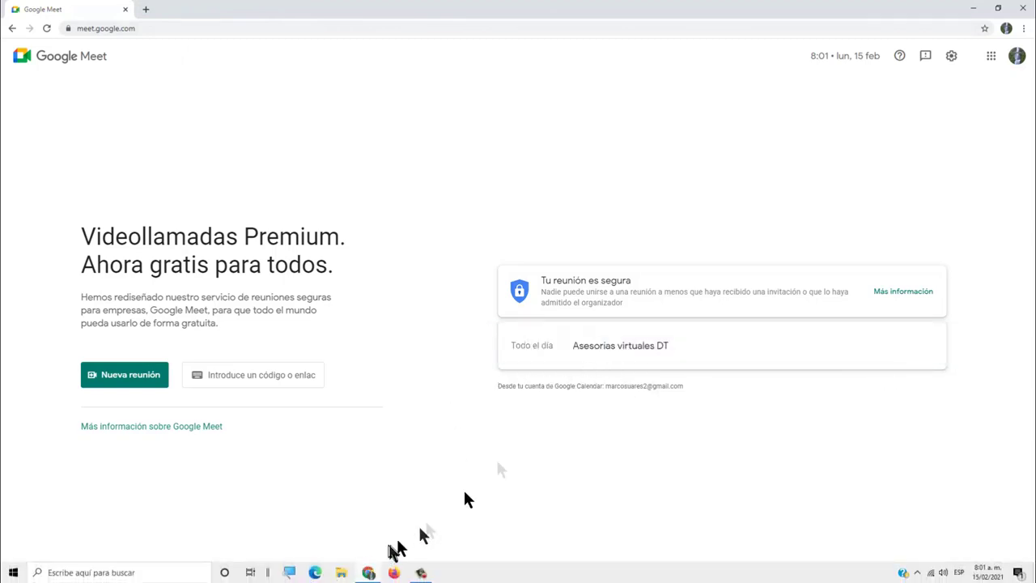
Open the Asesorias virtuales DT meeting card to reach its join screen with camera preview
left_click(644, 351)
left_click(644, 352)
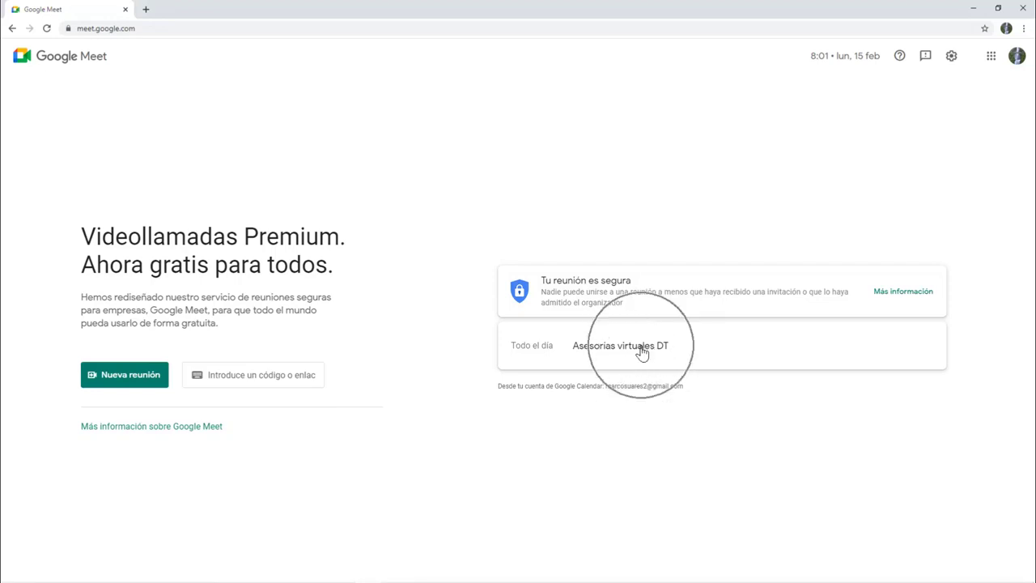
left_click(643, 352)
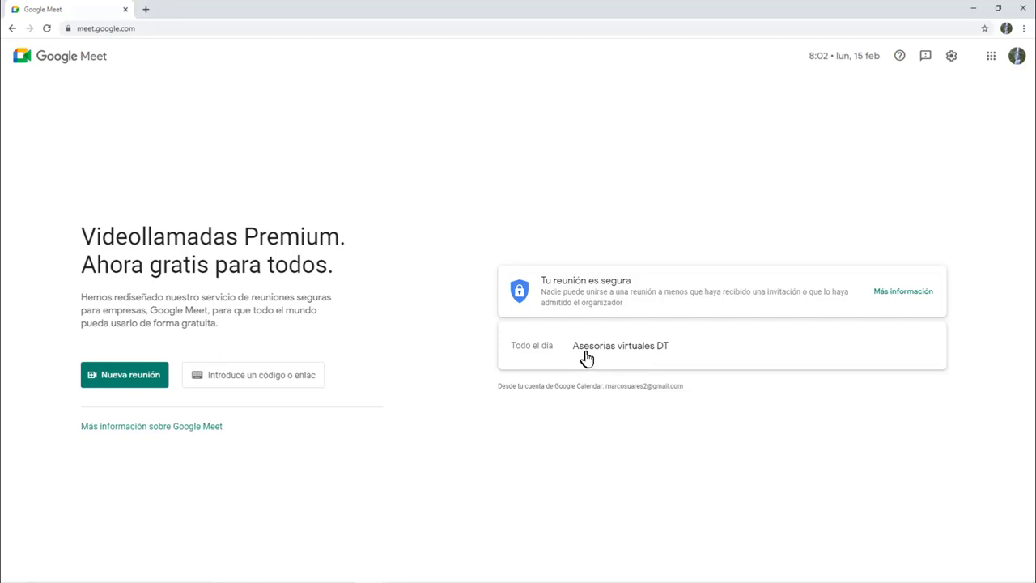
left_click(593, 356)
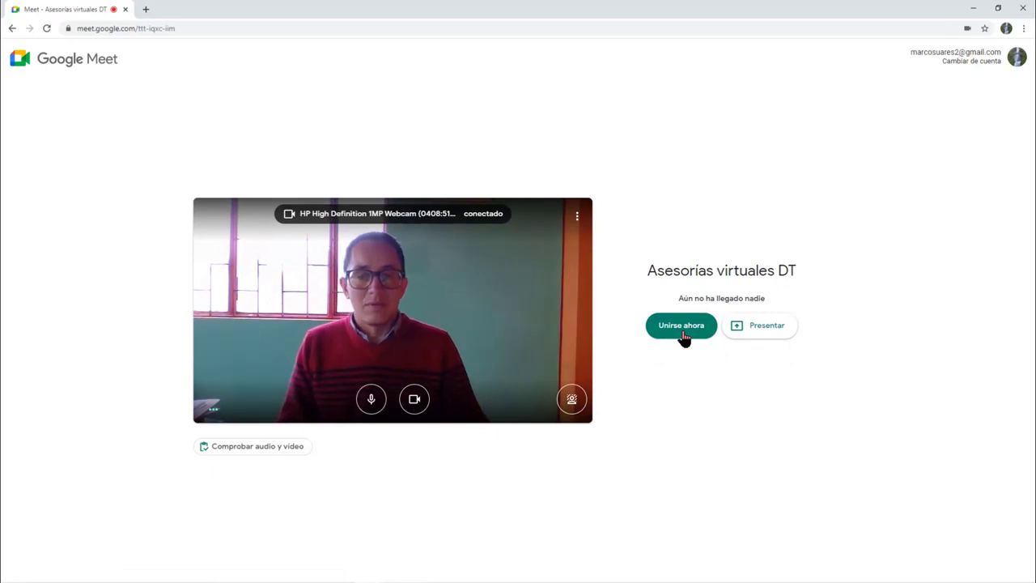
Join the Asesorias virtuales DT call and admit each of the waiting people
left_click(682, 332)
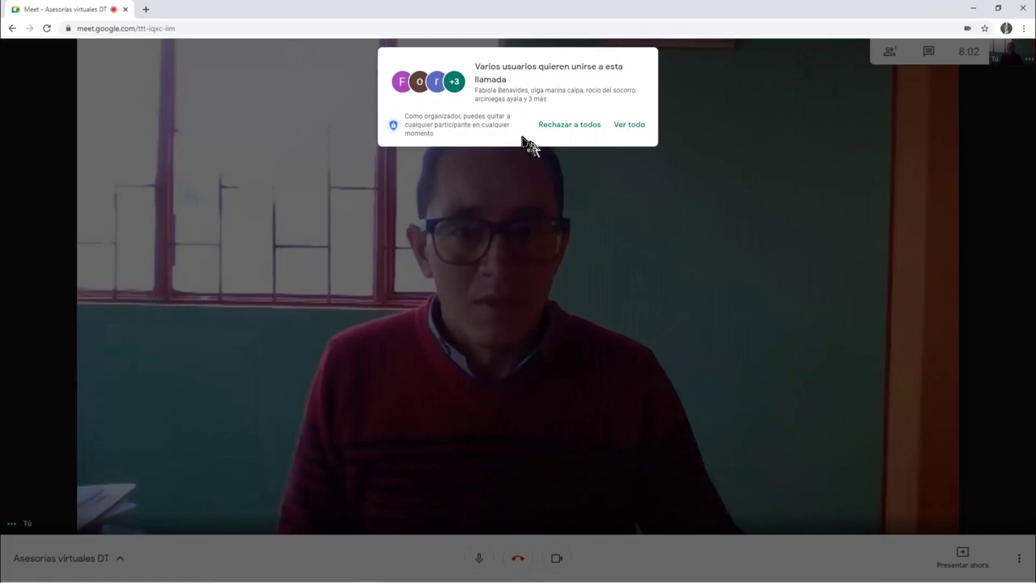
left_click(624, 127)
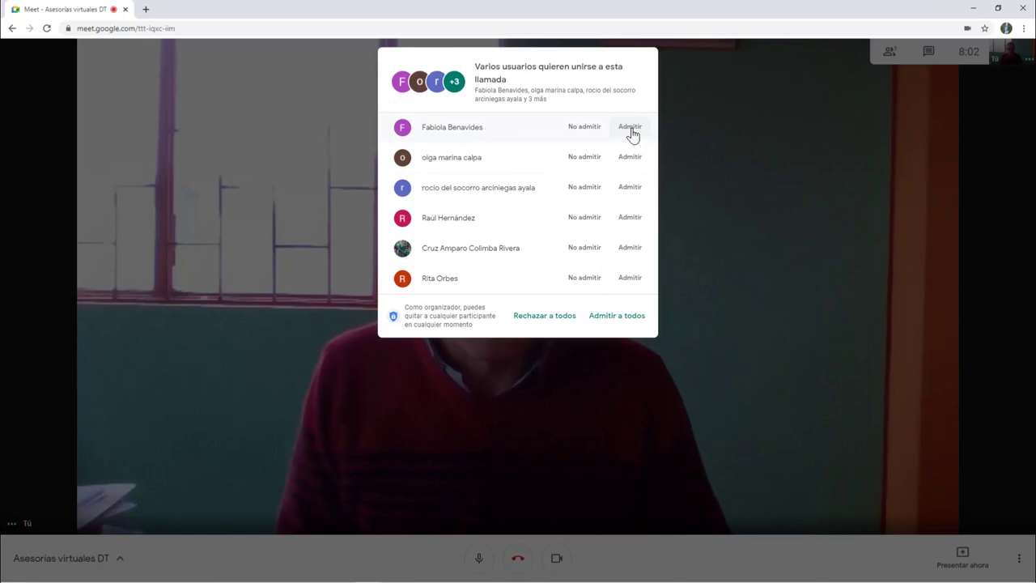
left_click(631, 131)
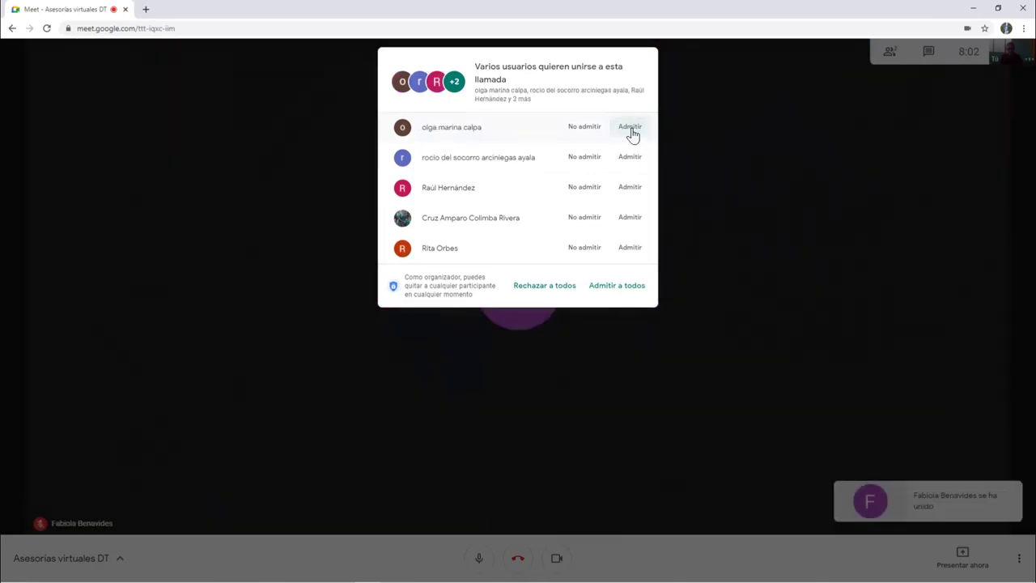
left_click(631, 130)
left_click(631, 130)
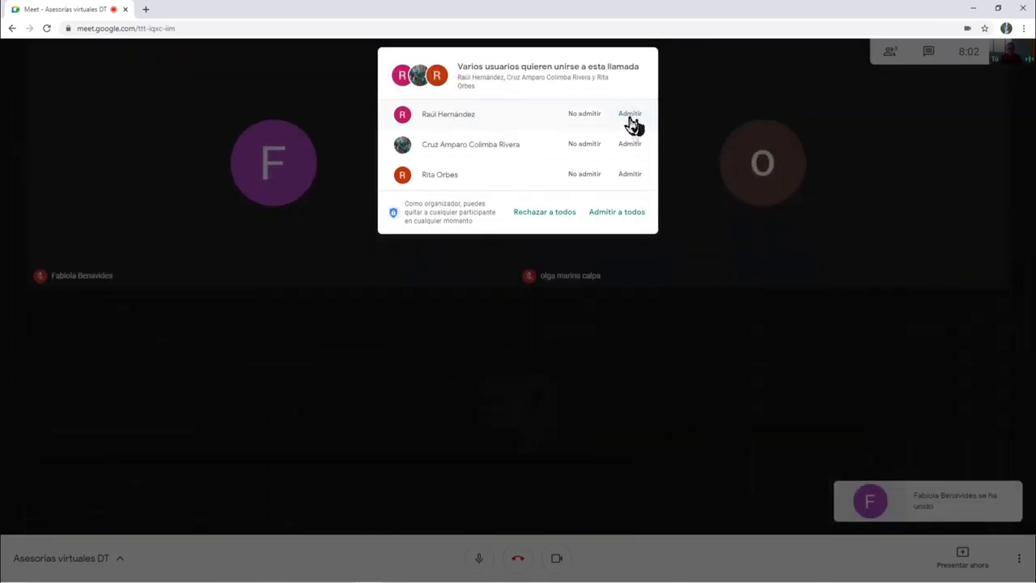
left_click(630, 120)
left_click(629, 114)
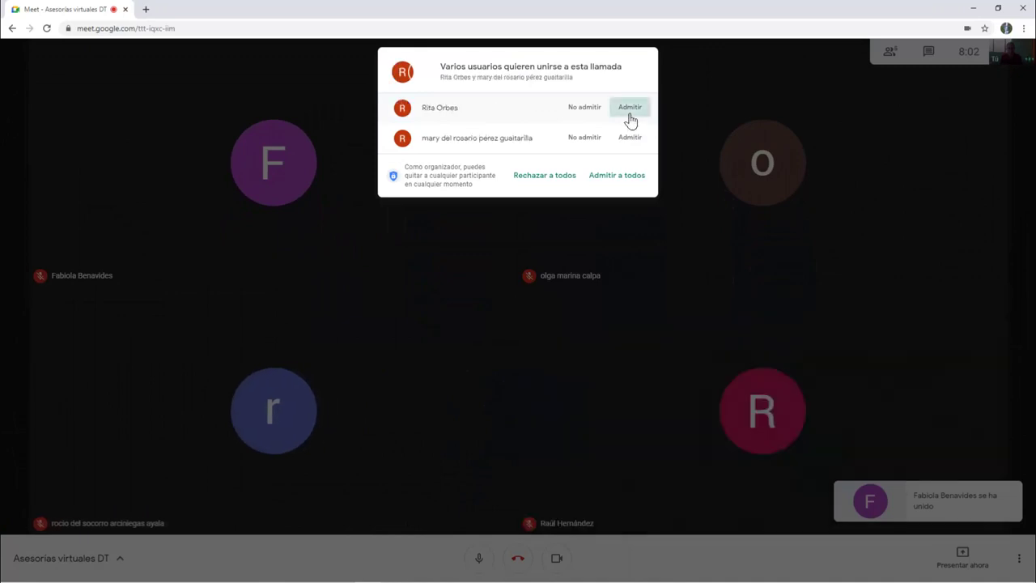
left_click(629, 116)
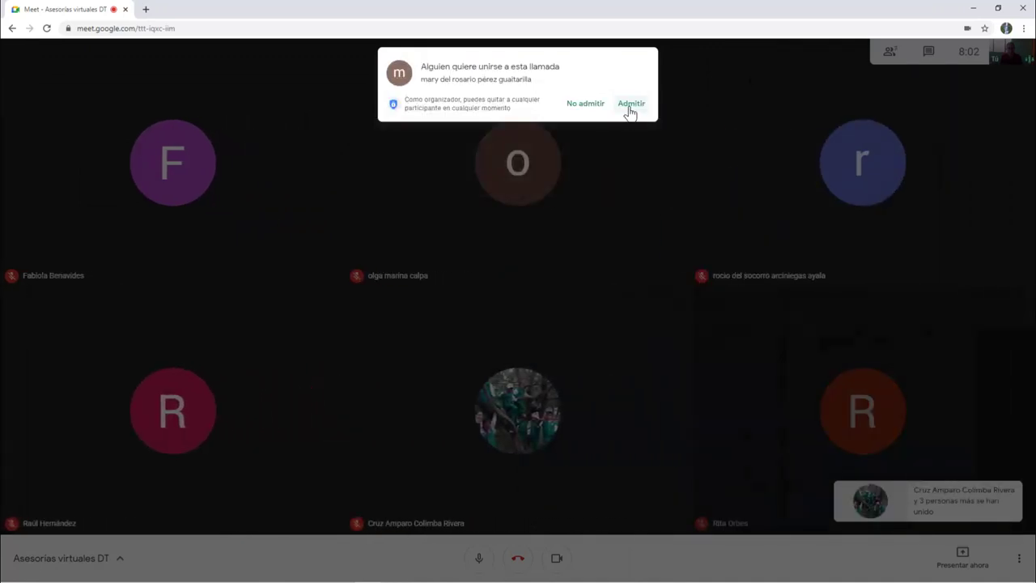
left_click(629, 106)
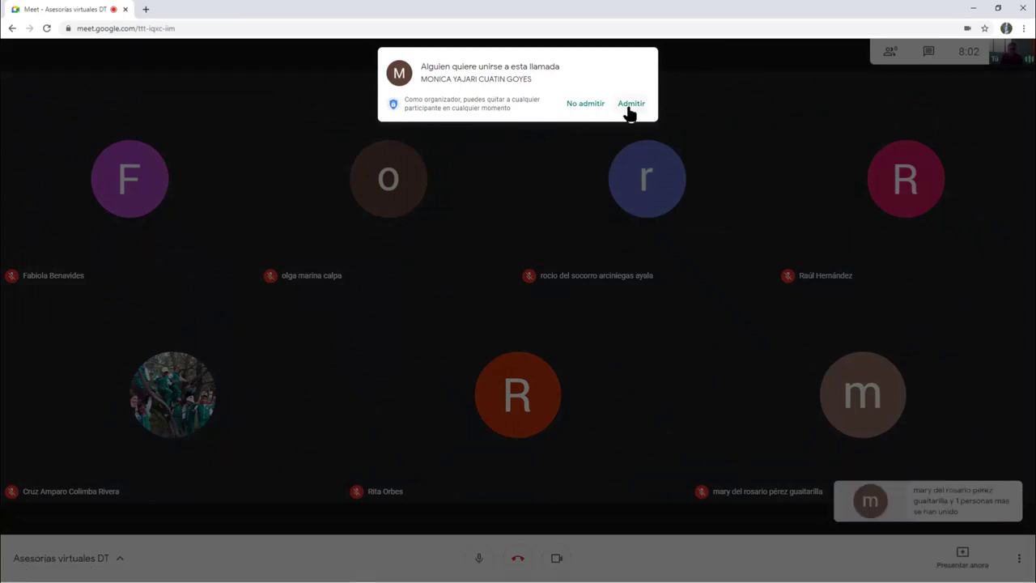
left_click(629, 107)
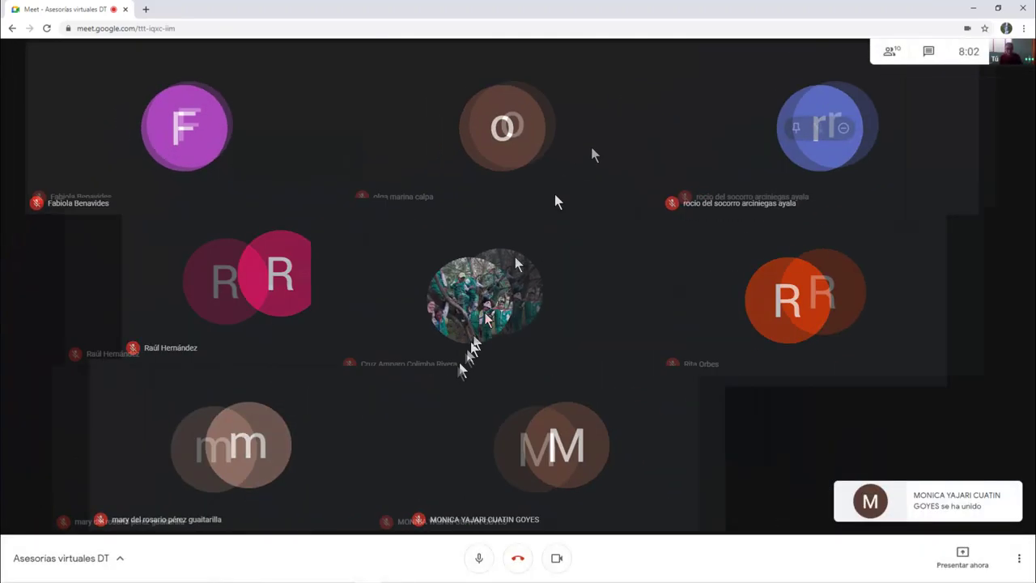
Open the People panel listing the 22 call participants
mouse_move(914, 579)
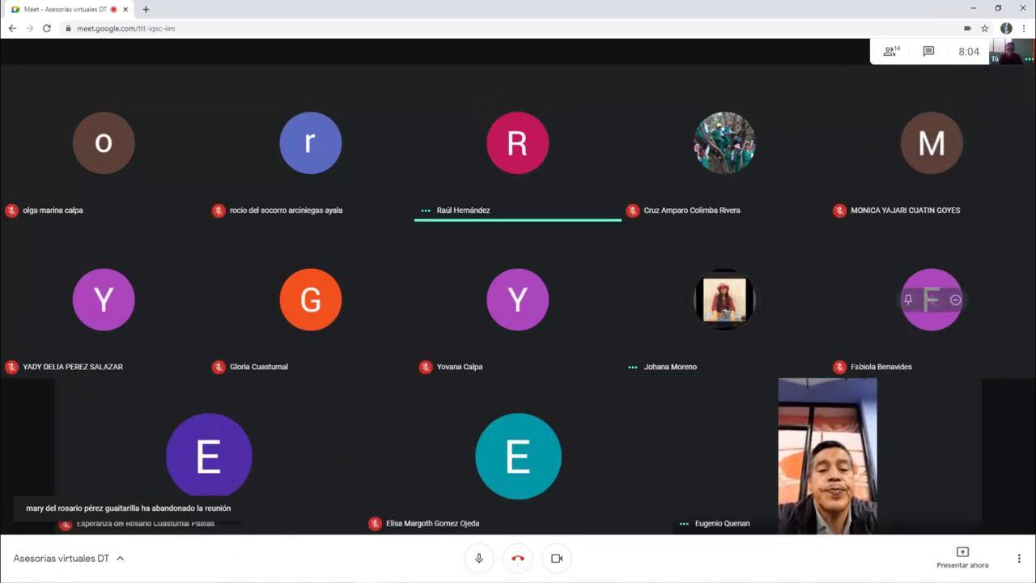
left_click(889, 51)
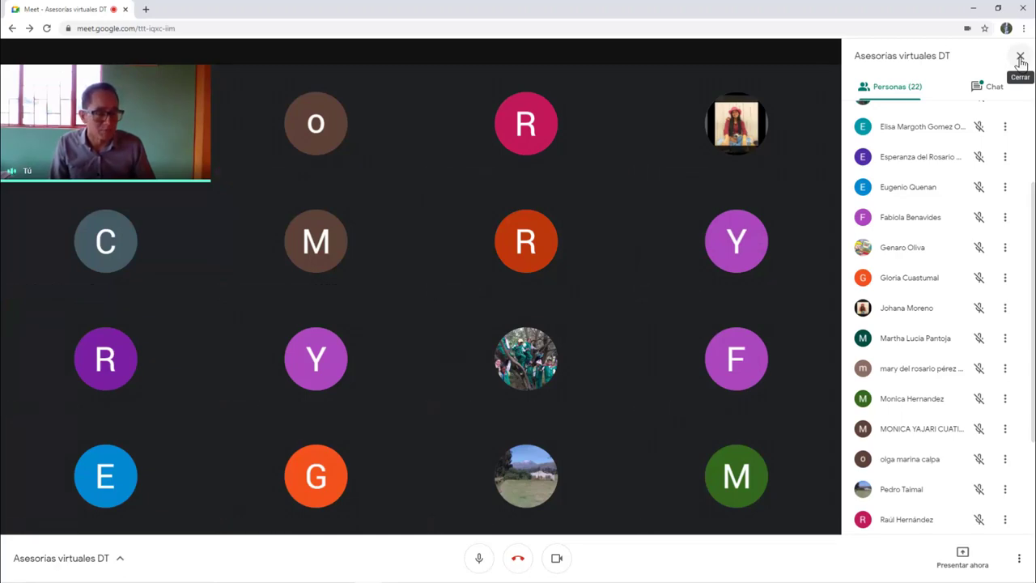
Close the People panel and launch Ardesia from the Start menu
left_click(1020, 58)
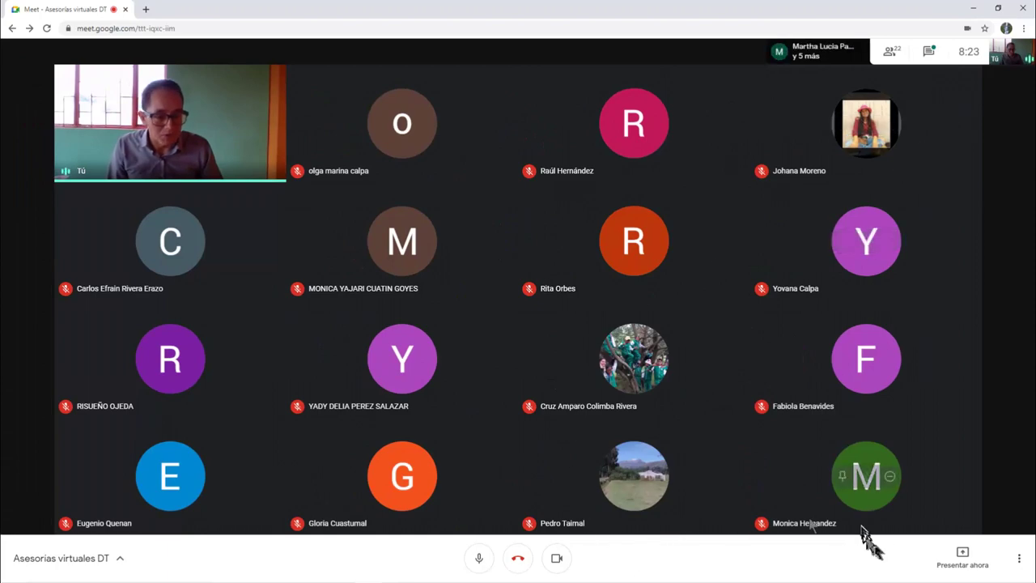
key("super")
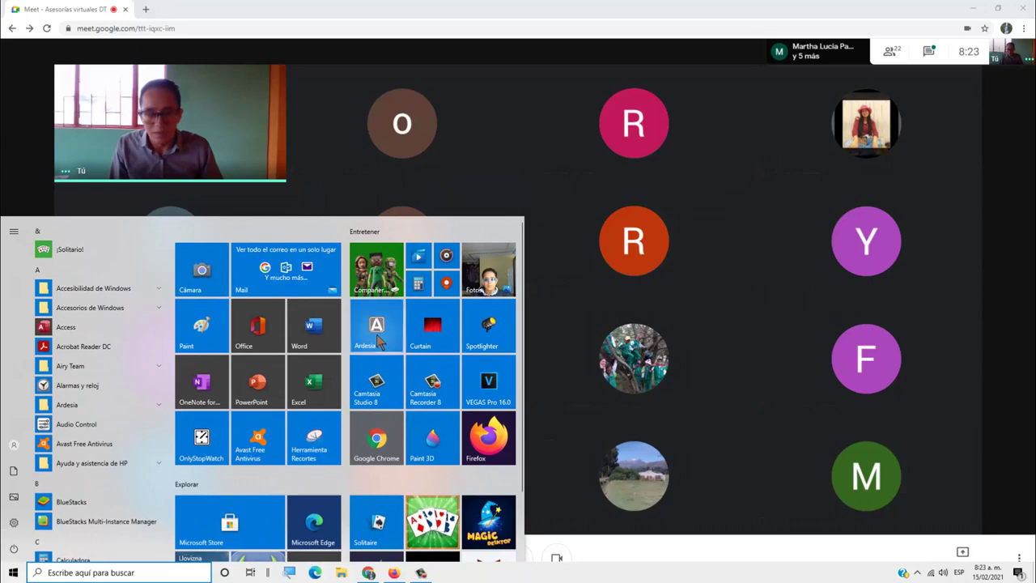
left_click(417, 357)
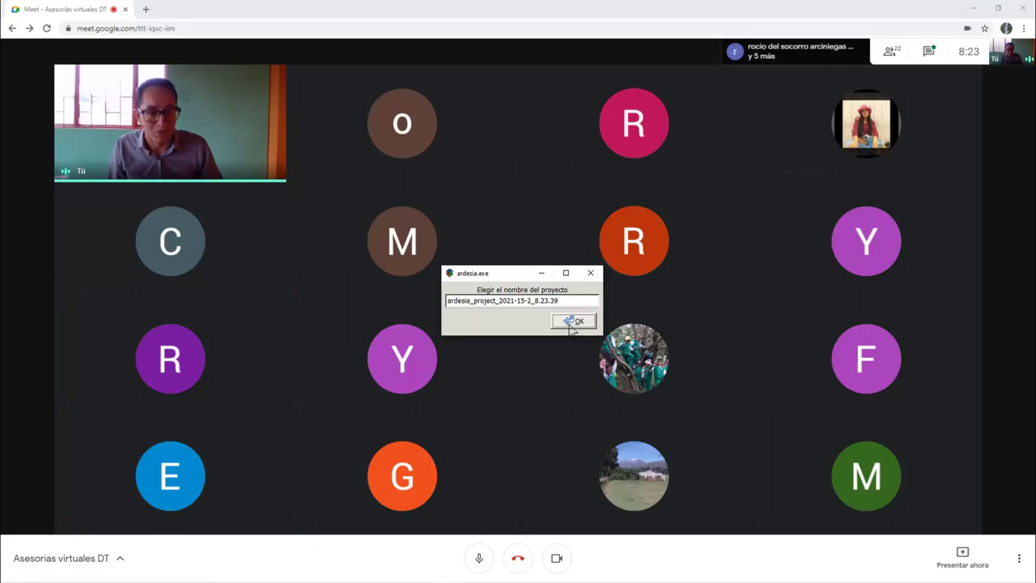
Start Ardesia with the default project name, circle the participant count in red, then clear it
left_click(575, 321)
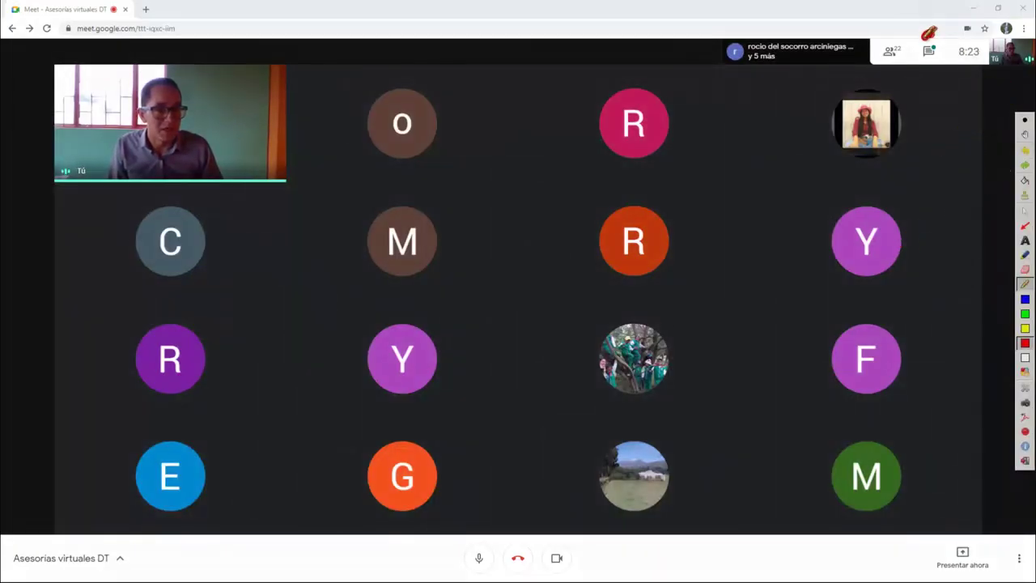
mouse_move(912, 36)
left_mouse_down()
mouse_move(866, 50)
mouse_move(927, 53)
left_mouse_up()
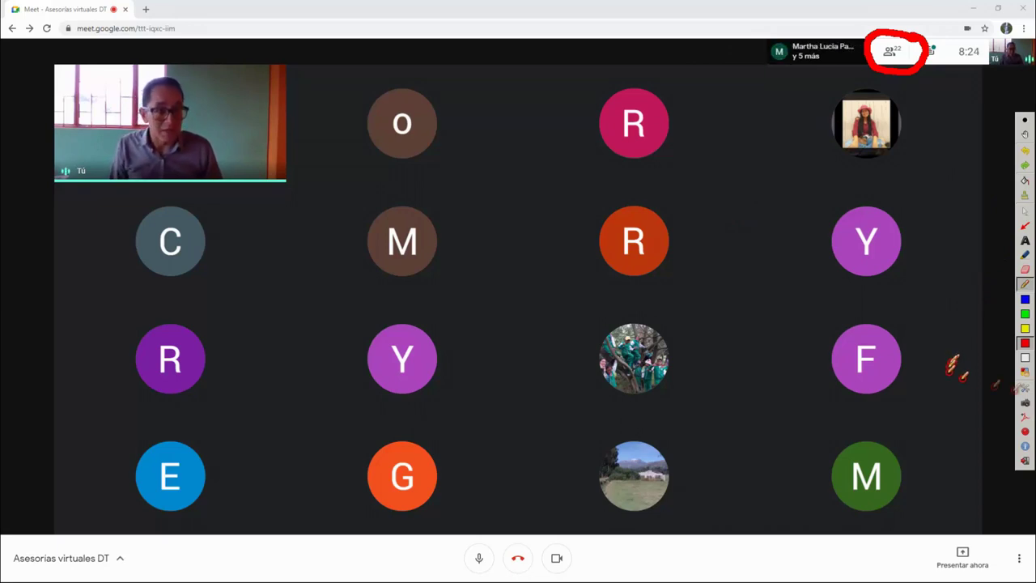
left_click(1024, 214)
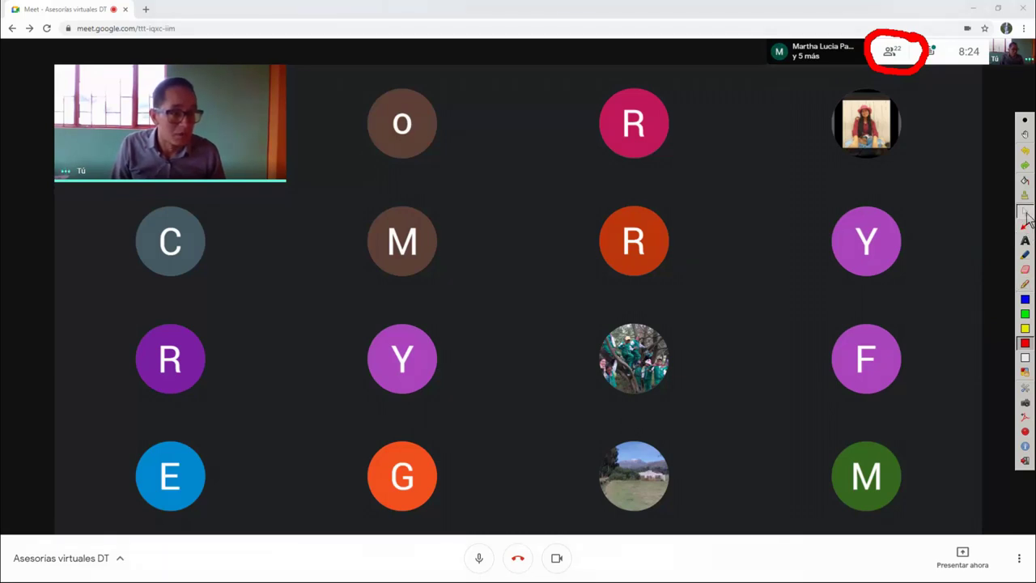
left_click(1025, 199)
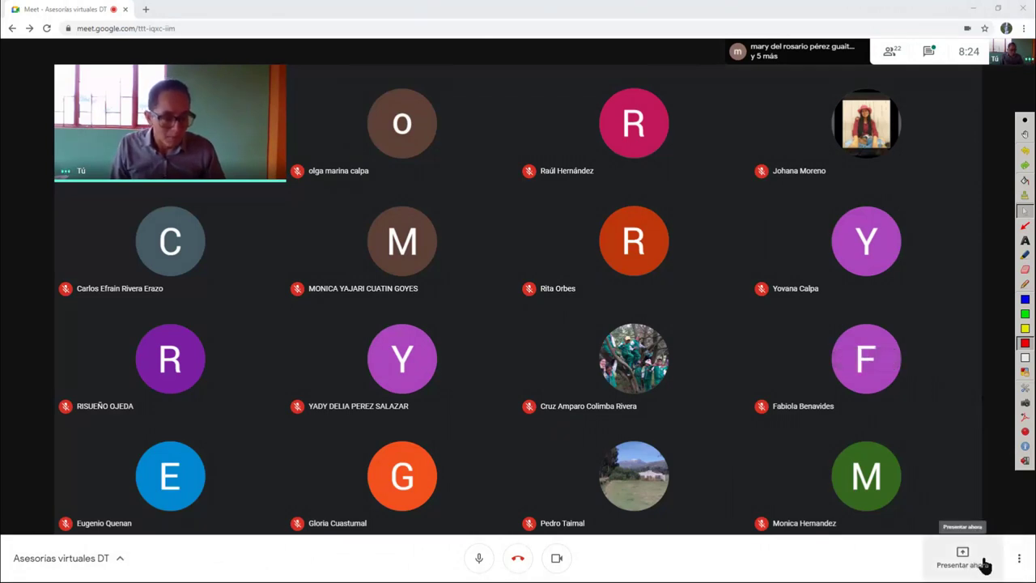
Draw a blue freehand circle around the Presentar ahora option
left_click(1024, 299)
left_click(1024, 284)
mouse_move(953, 528)
left_mouse_down()
mouse_move(895, 559)
mouse_move(991, 577)
mouse_move(1004, 538)
mouse_move(922, 529)
mouse_move(915, 539)
left_mouse_up()
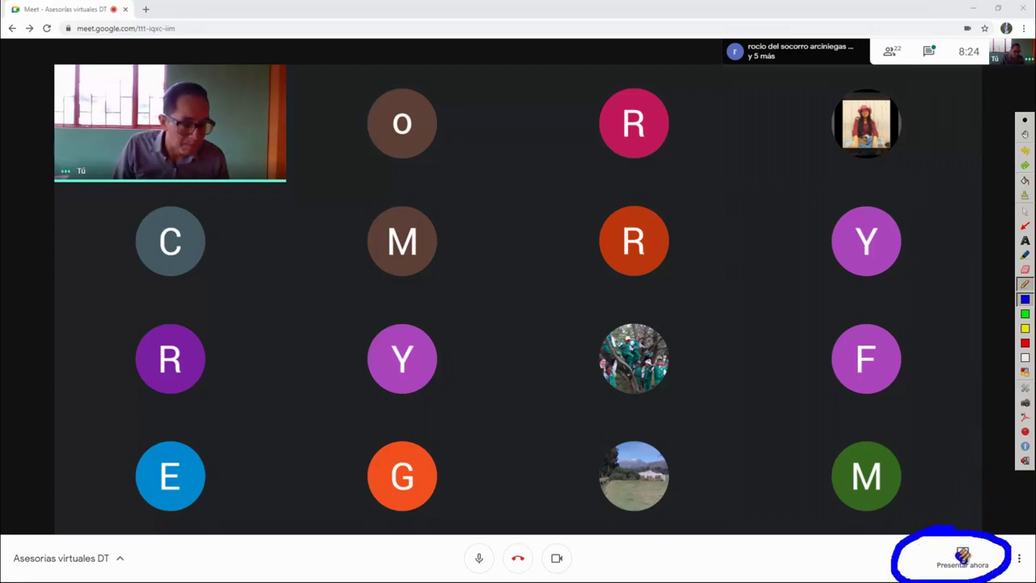
Clear the annotations and open the Presentar ahora choices
left_click(1025, 198)
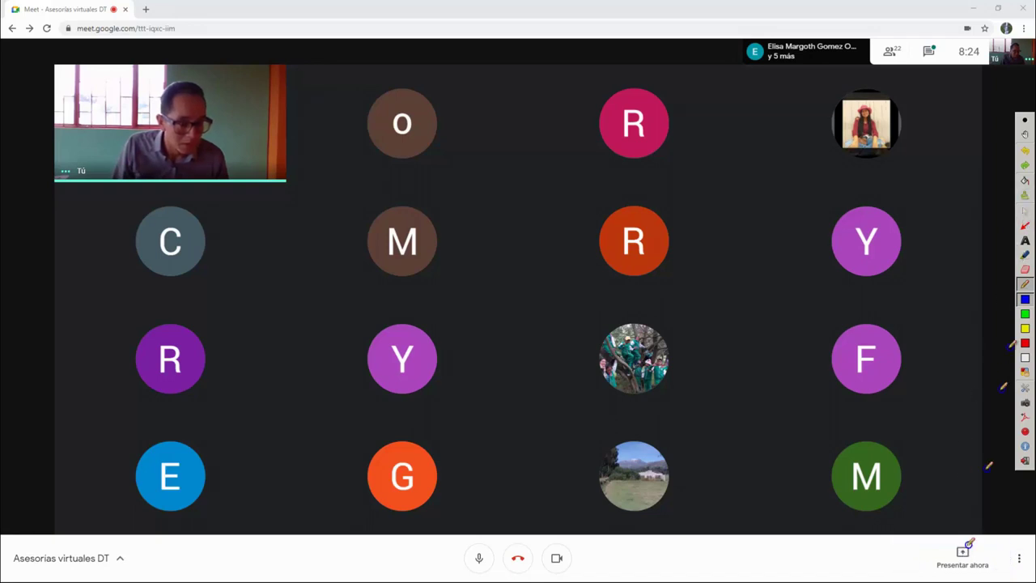
left_click(1025, 210)
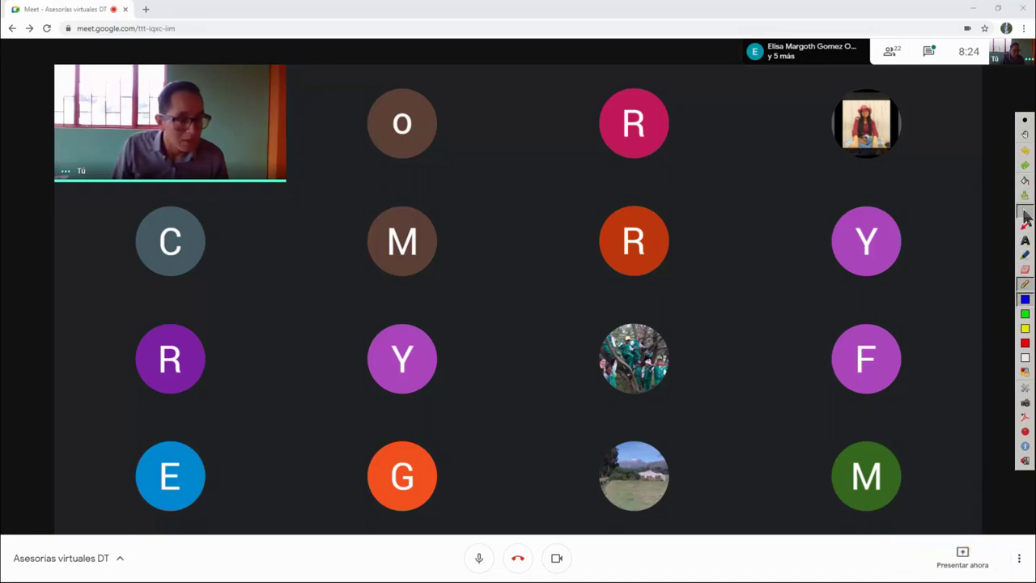
left_click(962, 562)
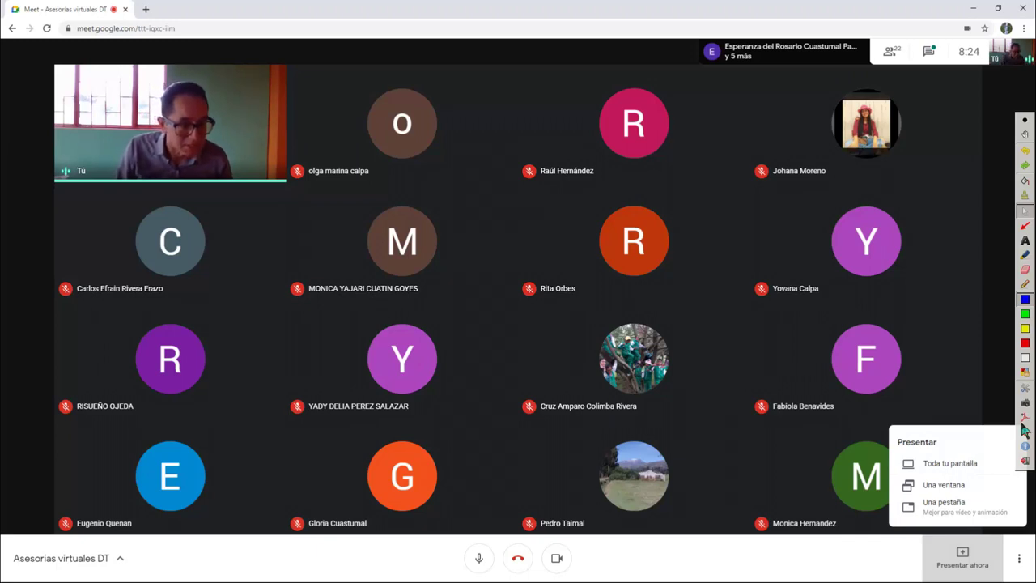
Draw red arrows at Toda tu pantalla, Una ventana and Una pestaña
left_click(1024, 283)
mouse_move(751, 468)
left_mouse_down()
mouse_move(846, 459)
mouse_move(876, 474)
left_mouse_up()
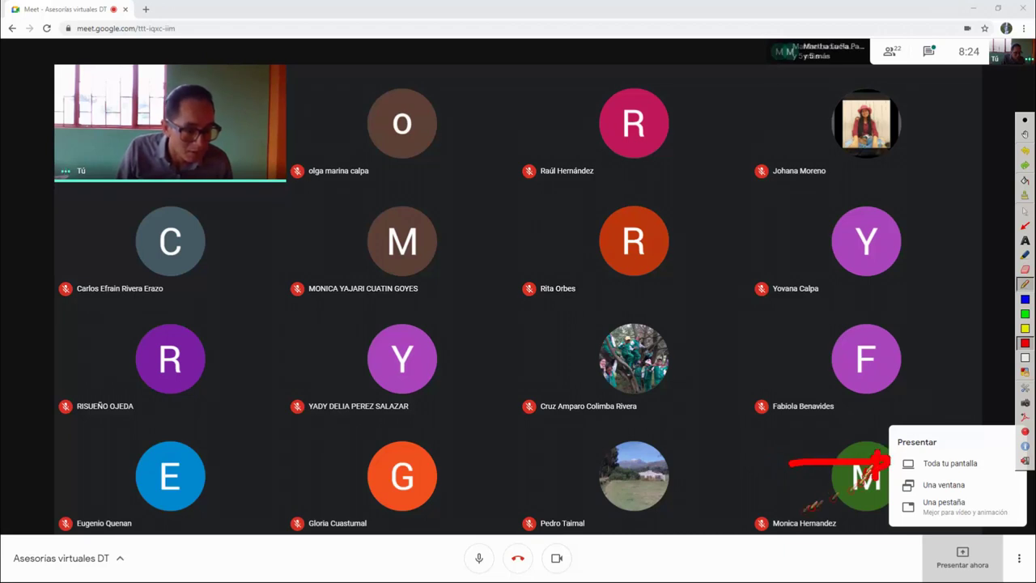
left_click_drag(794, 487, 864, 485)
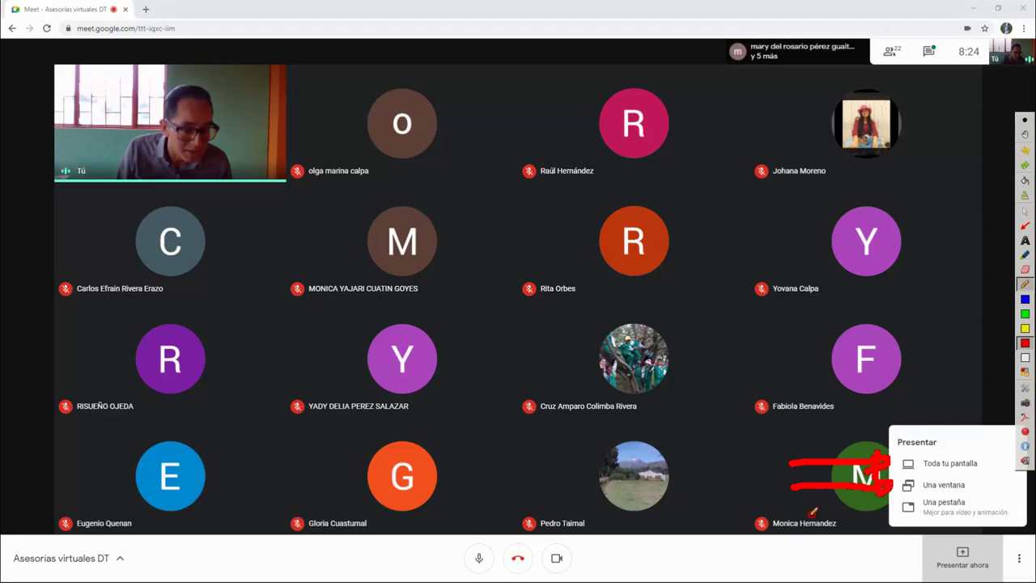
left_click_drag(806, 513, 856, 505)
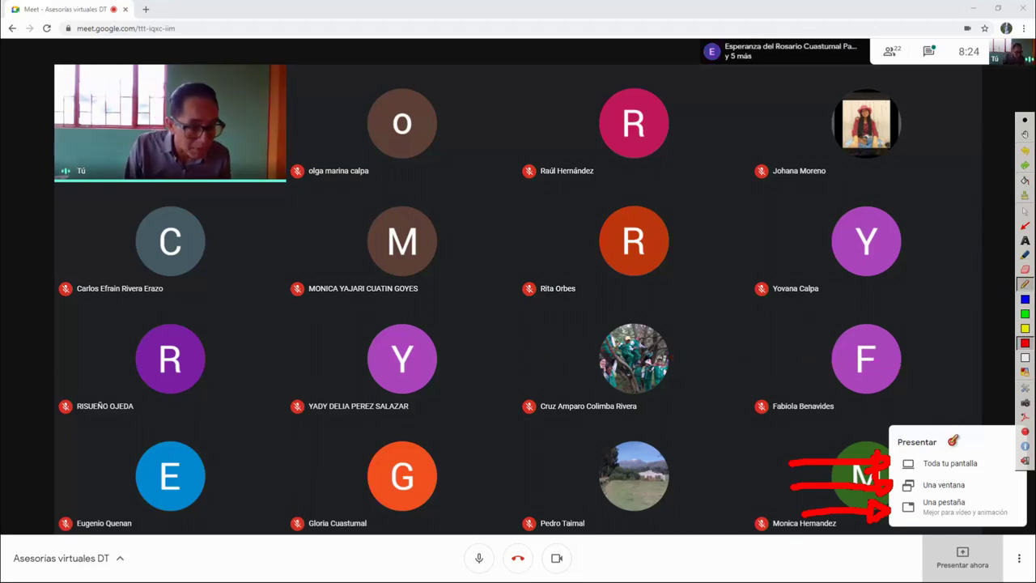
left_click(1024, 212)
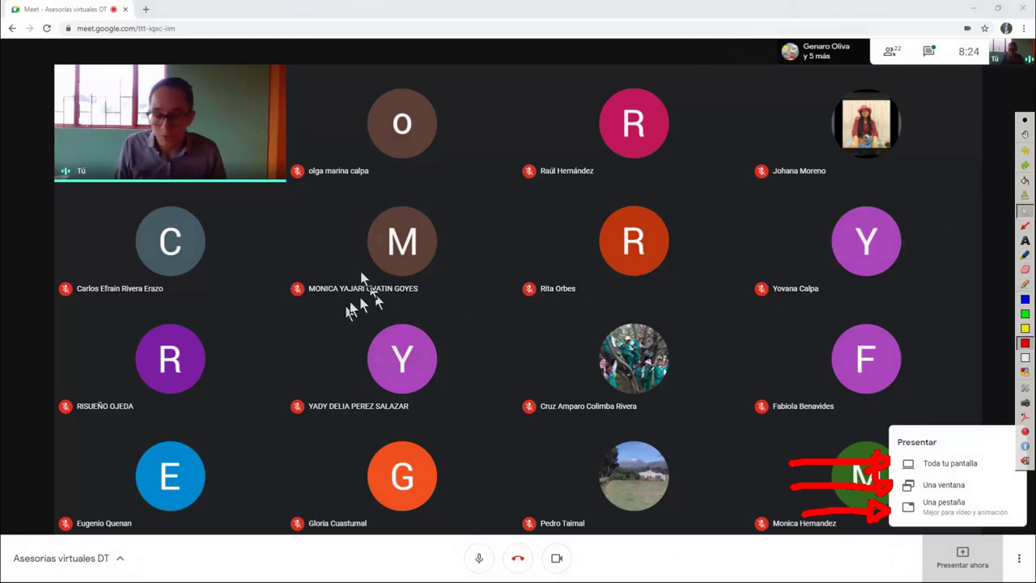
key("super")
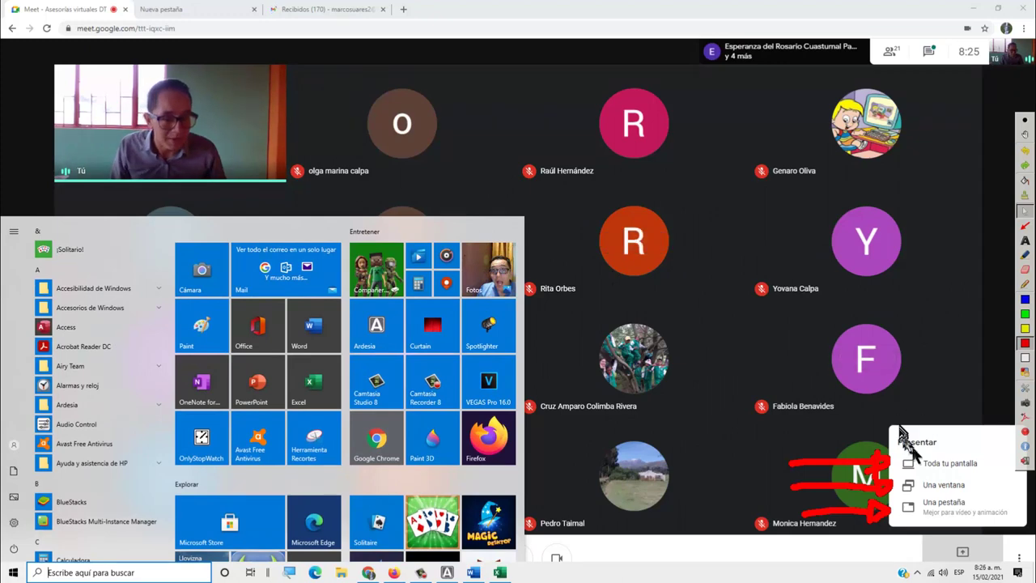
Choose Toda tu pantalla and select the screen thumbnail in the share dialog
left_click(941, 472)
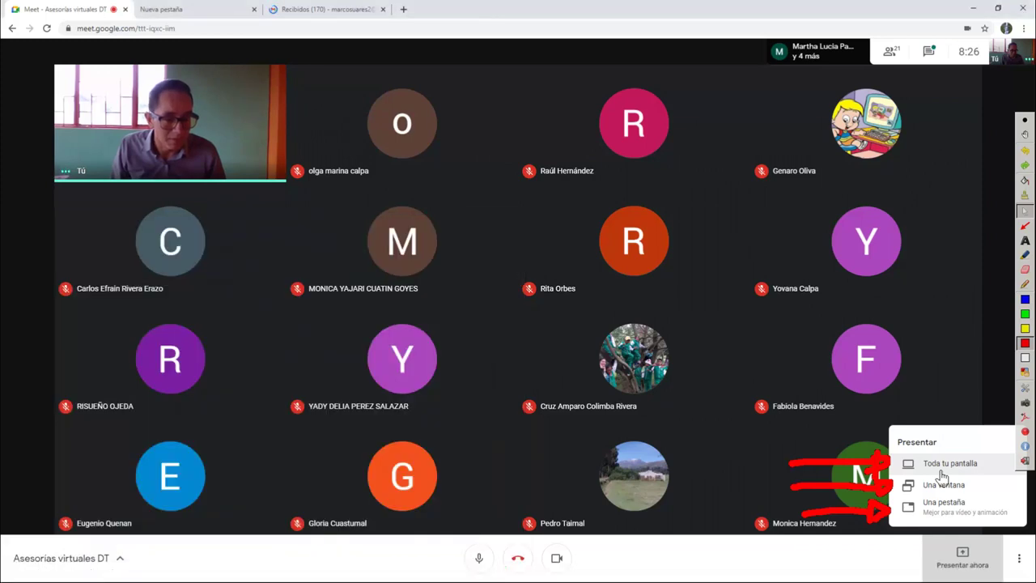
left_click(942, 473)
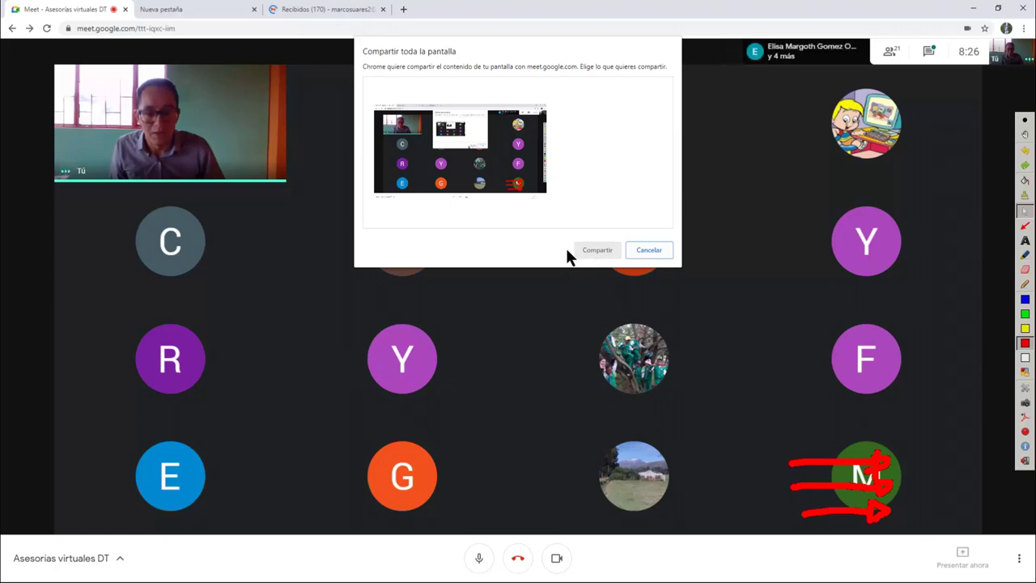
left_click(435, 145)
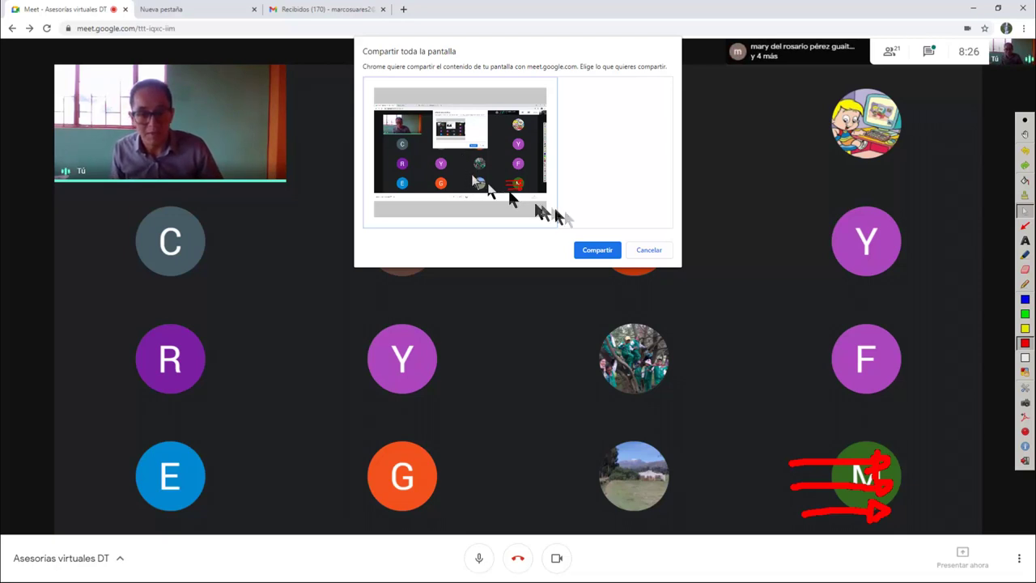
Present the entire screen, admit the waiting participant, and circle the sharing notice in blue
left_click(596, 251)
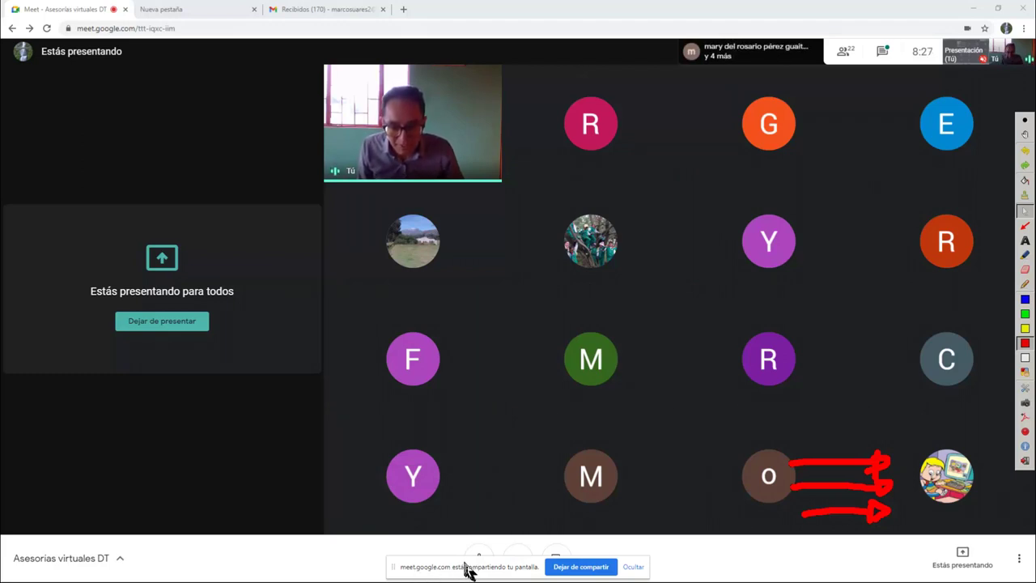
mouse_move(465, 559)
left_mouse_down()
mouse_move(478, 551)
mouse_move(479, 573)
mouse_move(492, 569)
mouse_move(491, 555)
mouse_move(462, 559)
mouse_move(475, 555)
left_mouse_up()
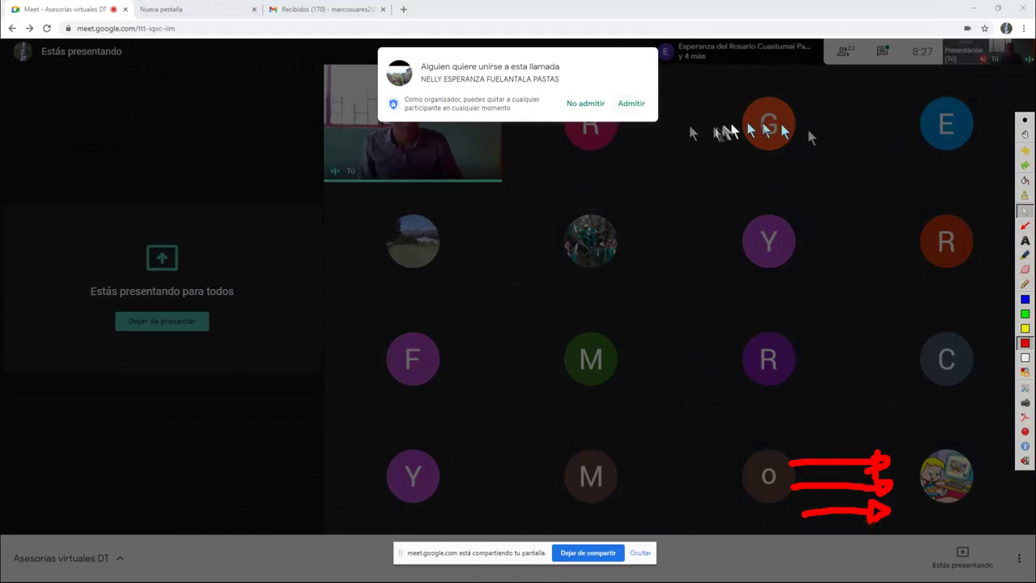
left_click(630, 106)
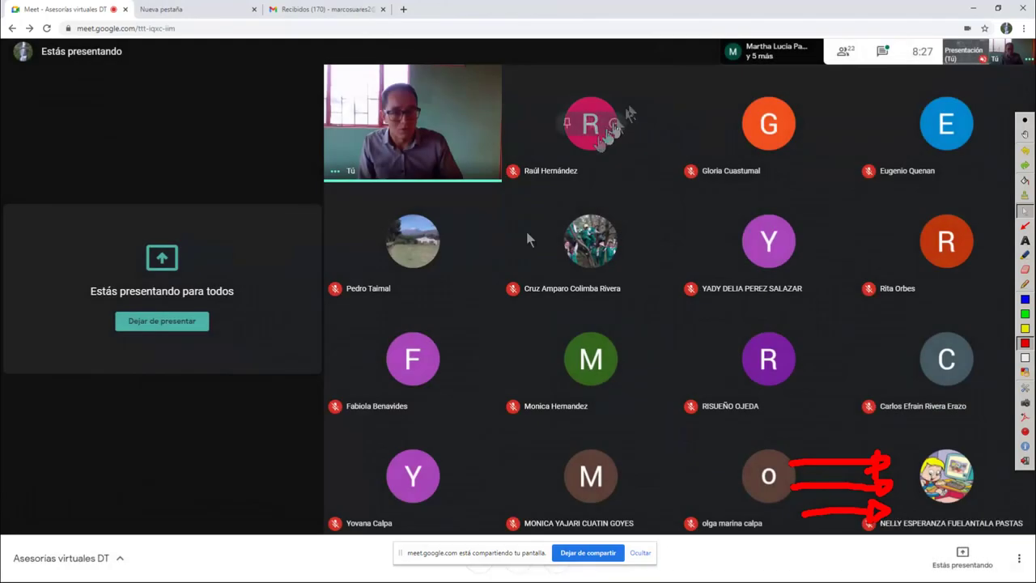
left_click(1024, 283)
mouse_move(526, 522)
left_mouse_down()
mouse_move(437, 520)
mouse_move(469, 577)
mouse_move(614, 578)
mouse_move(700, 558)
mouse_move(577, 515)
mouse_move(526, 519)
left_mouse_up()
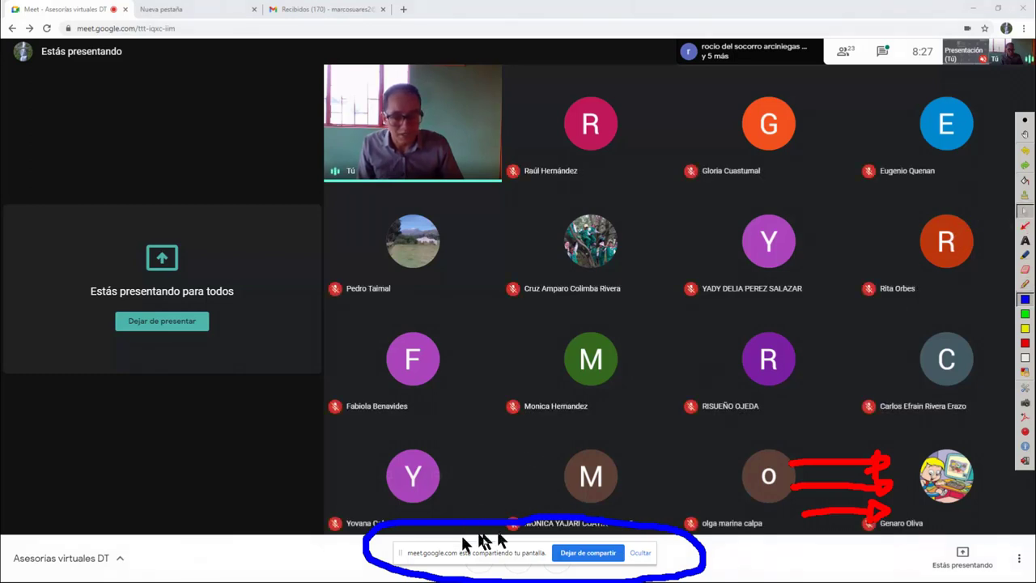
Move the sharing bar aside, toggle the mic off and on, erase annotations, and show presenting options
left_click_drag(494, 554, 731, 560)
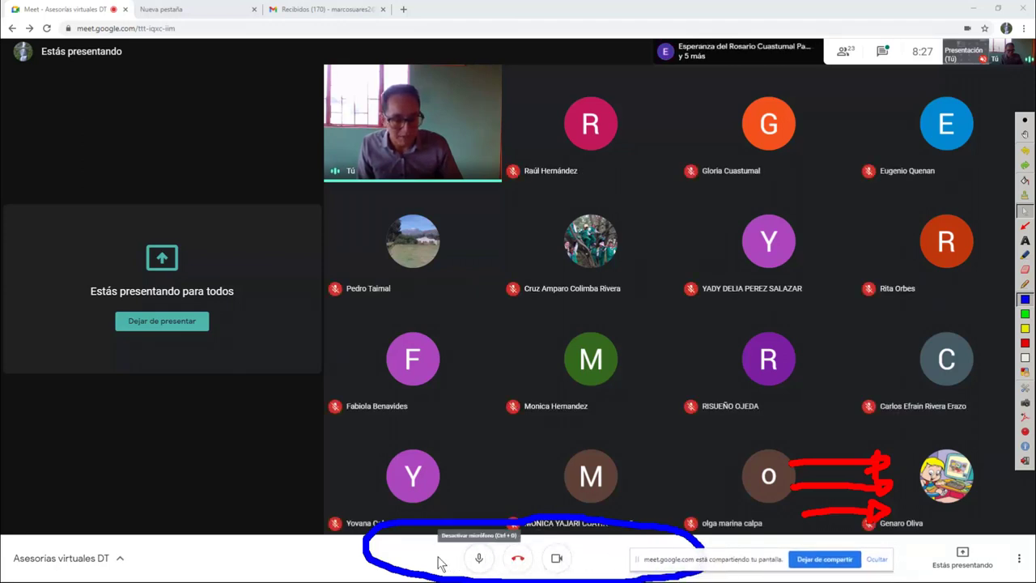
left_click(479, 560)
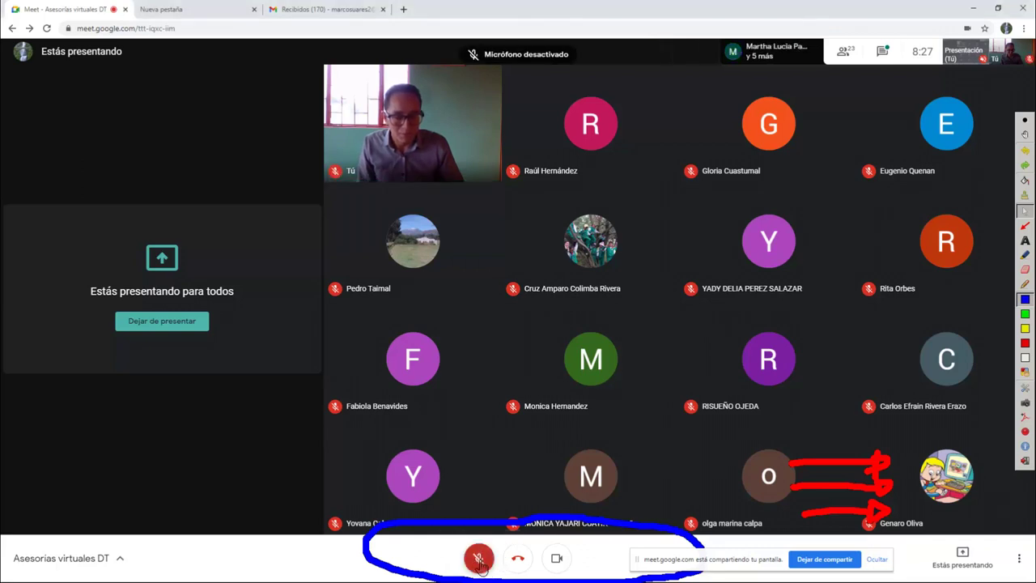
left_click(479, 561)
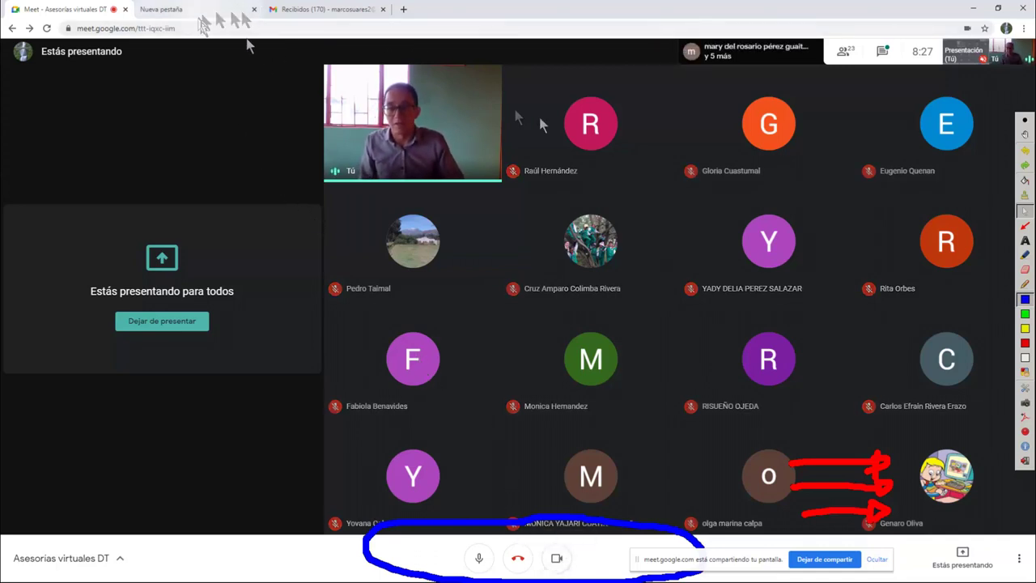
left_click(1024, 195)
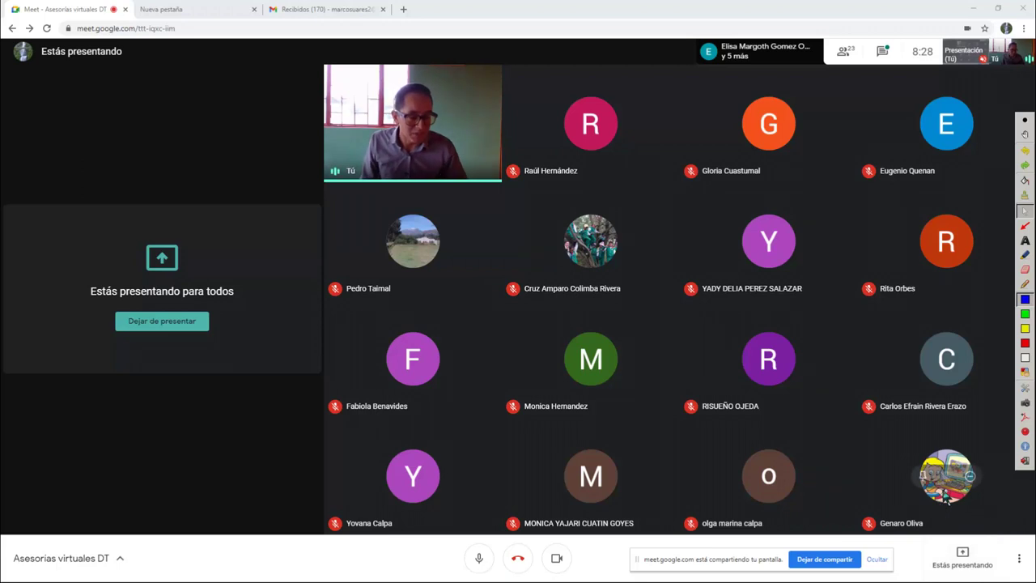
left_click(963, 564)
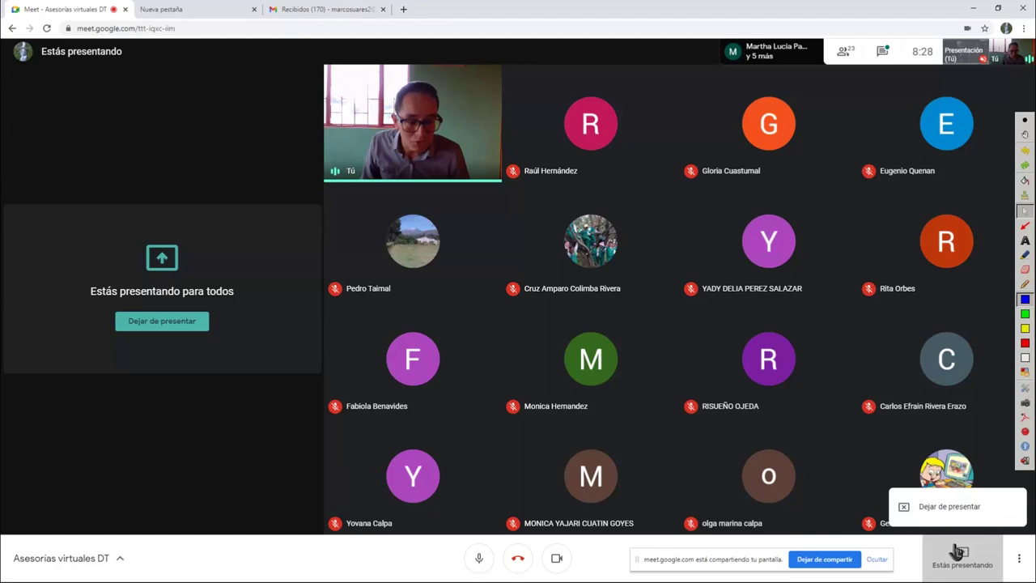
Launch Paint and paste the Meet screenshot into a new 1920 × 1080 image
key("super")
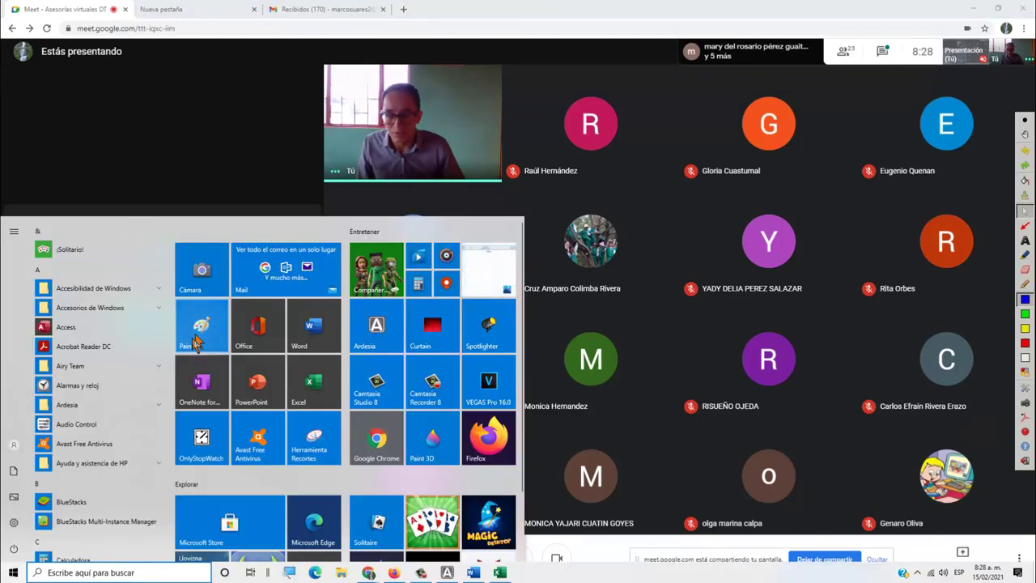
left_click(194, 344)
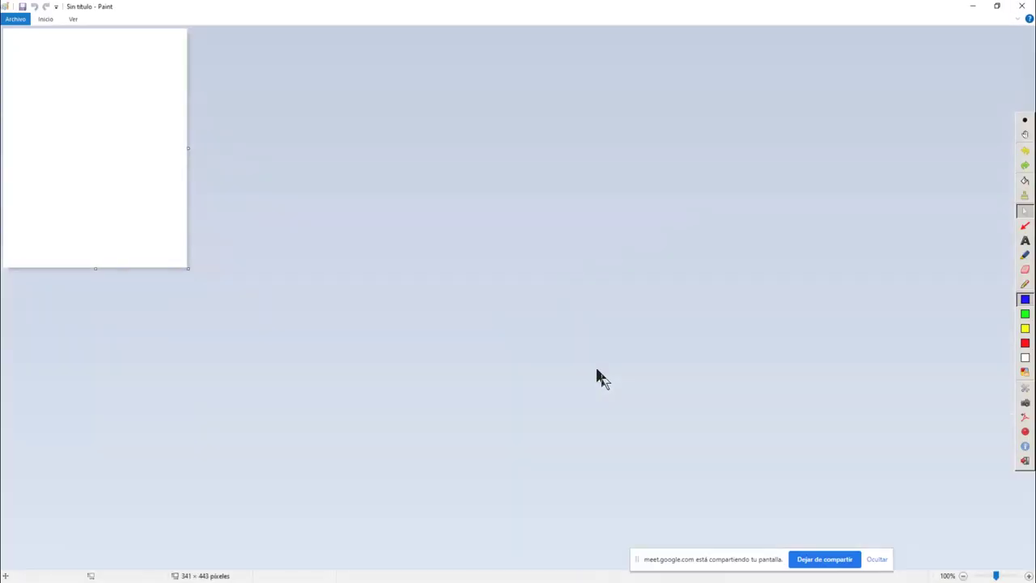
key("ctrl+v")
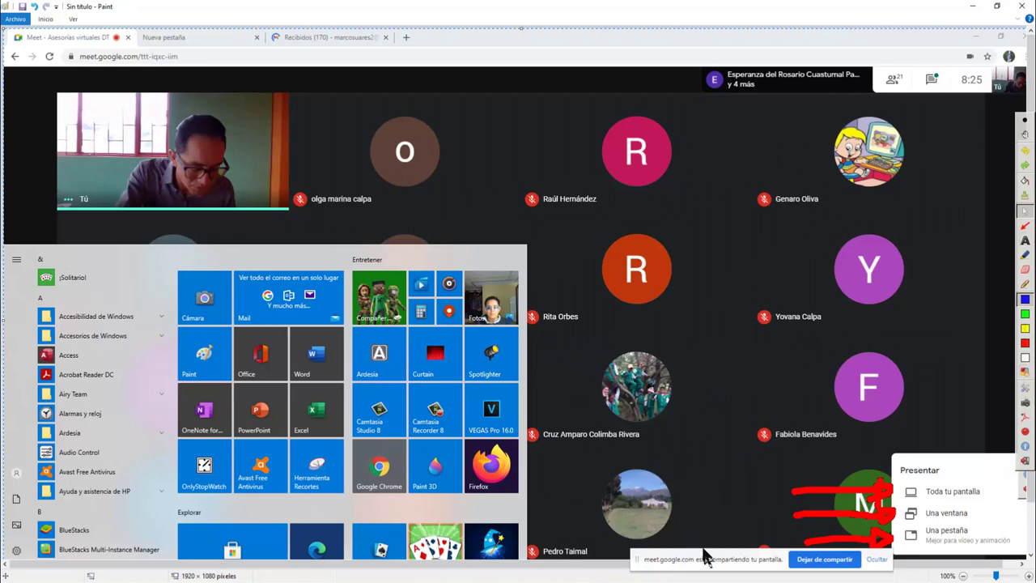
left_click_drag(708, 562, 625, 562)
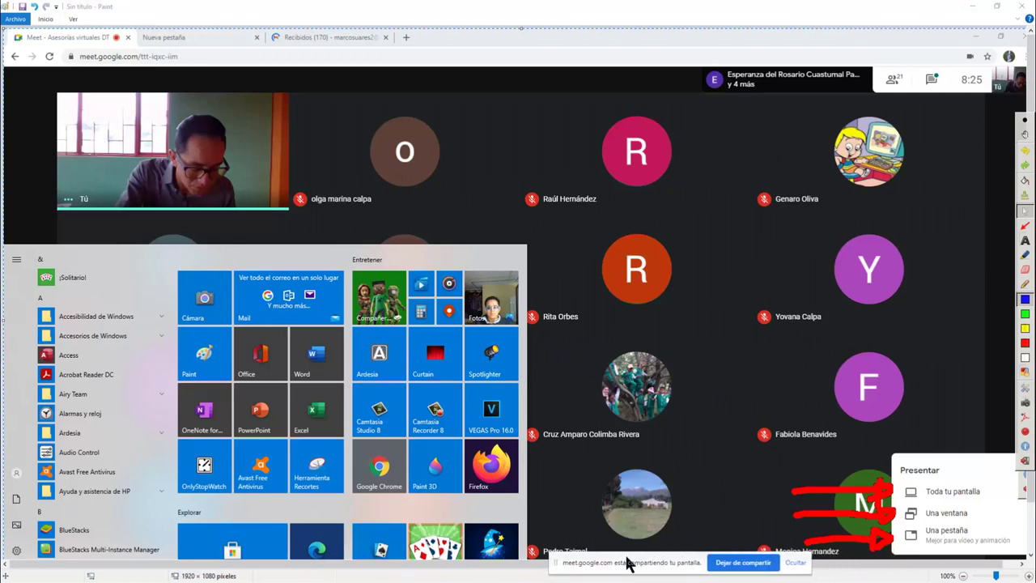
Move the sharing notice aside and underline the Una ventana option in blue
left_click_drag(640, 561, 524, 573)
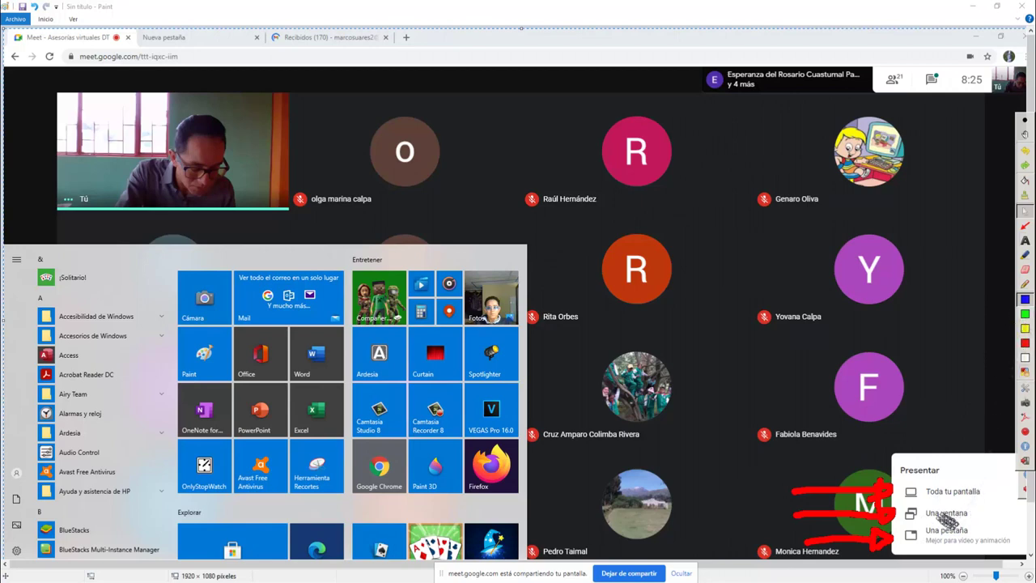
left_click(1025, 300)
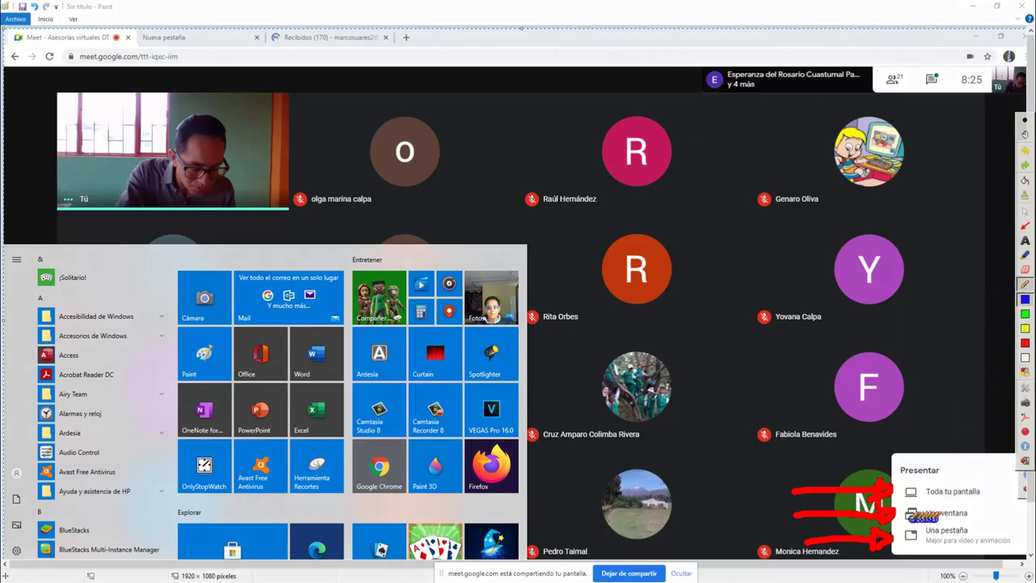
left_click_drag(905, 520, 978, 522)
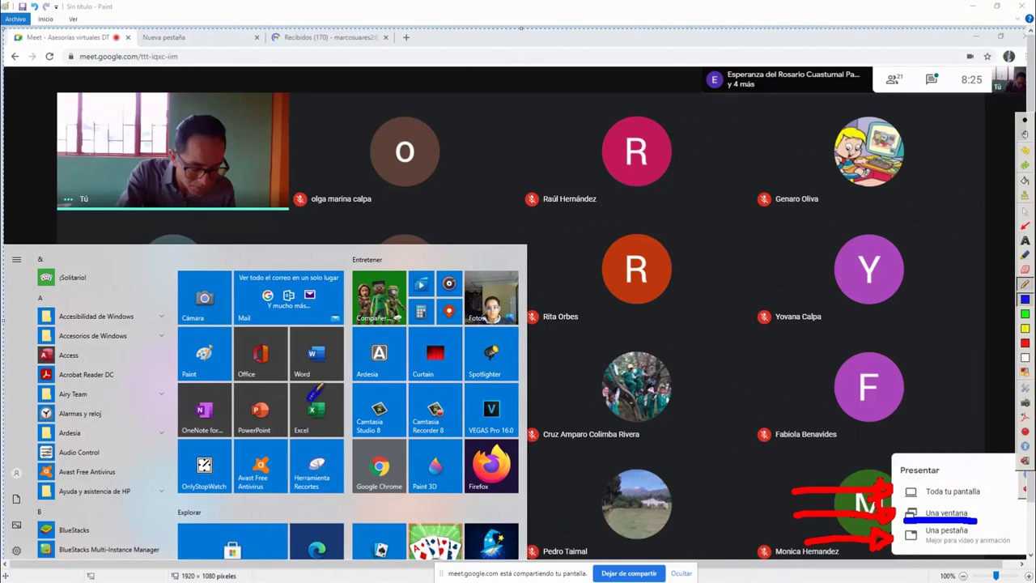
Circle the Excel, Word, PowerPoint, Paint and Ardesia tiles in blue
mouse_move(293, 394)
left_mouse_down()
mouse_move(317, 452)
mouse_move(356, 417)
mouse_move(328, 383)
mouse_move(283, 393)
left_mouse_up()
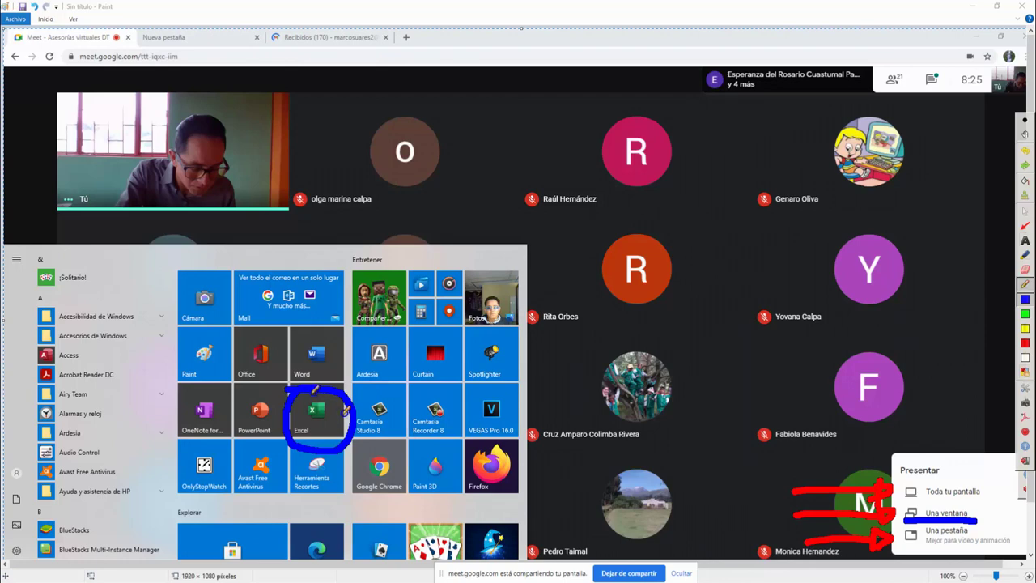
mouse_move(309, 321)
left_mouse_down()
mouse_move(284, 358)
mouse_move(340, 384)
mouse_move(346, 323)
mouse_move(308, 323)
left_mouse_up()
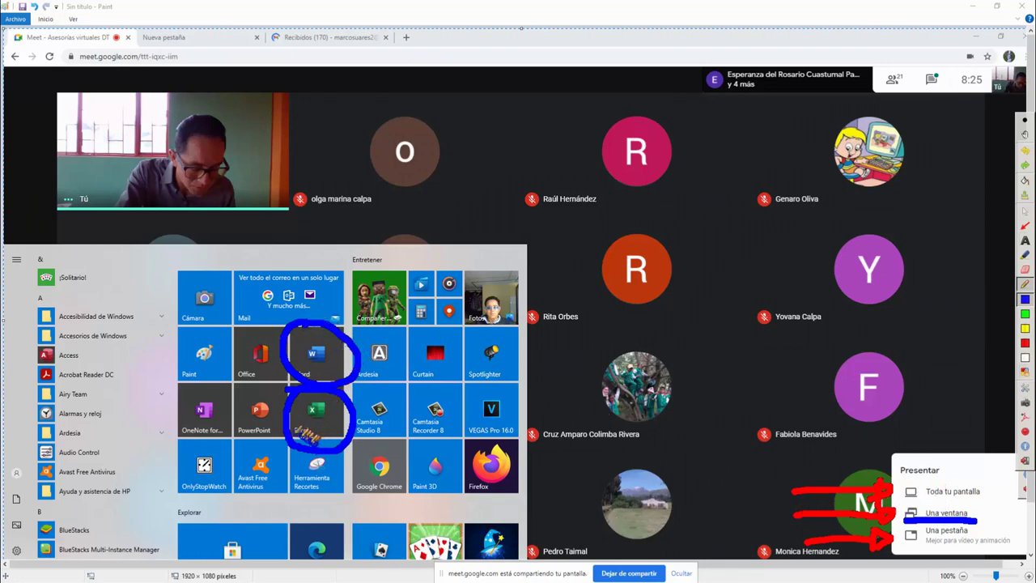
mouse_move(277, 380)
left_mouse_down()
mouse_move(220, 398)
mouse_move(237, 447)
mouse_move(291, 405)
left_mouse_up()
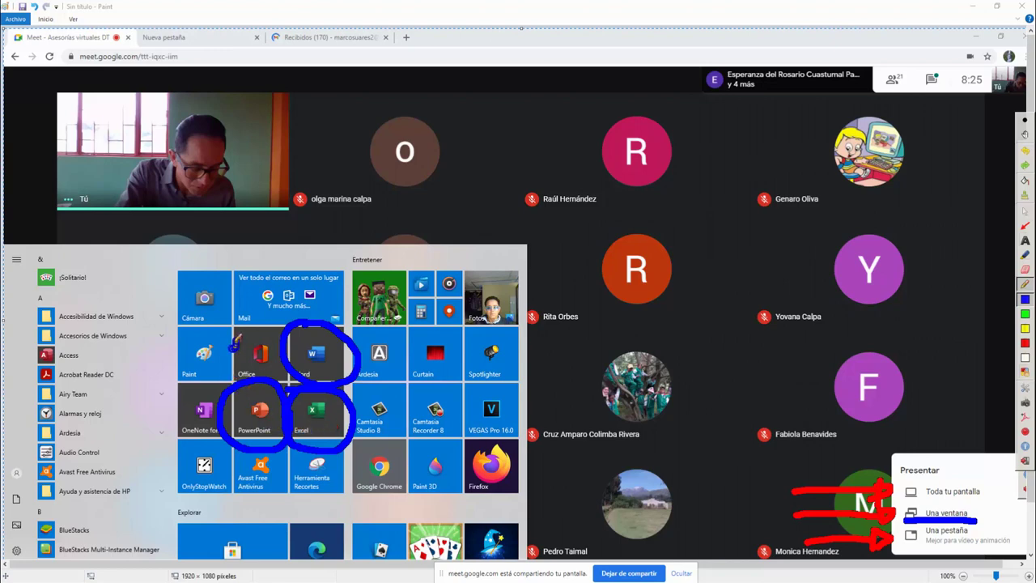
mouse_move(217, 328)
left_mouse_down()
mouse_move(170, 368)
mouse_move(226, 382)
mouse_move(231, 325)
mouse_move(236, 336)
left_mouse_up()
mouse_move(380, 320)
left_mouse_down()
mouse_move(332, 344)
mouse_move(409, 380)
mouse_move(348, 317)
left_mouse_up()
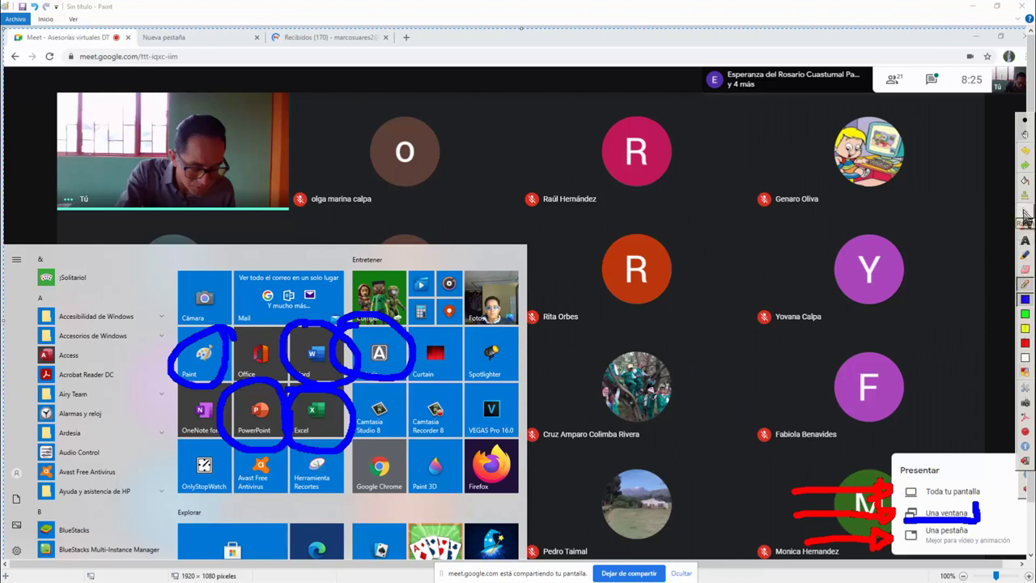
Exit drawing mode, minimize Paint, and admit the new waiting participant
left_click(1024, 212)
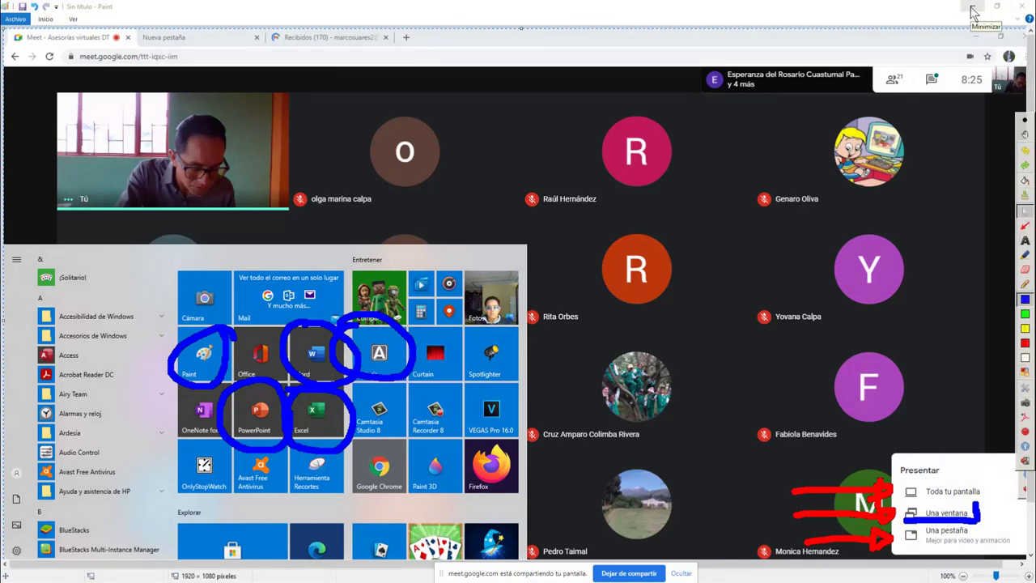
left_click(971, 10)
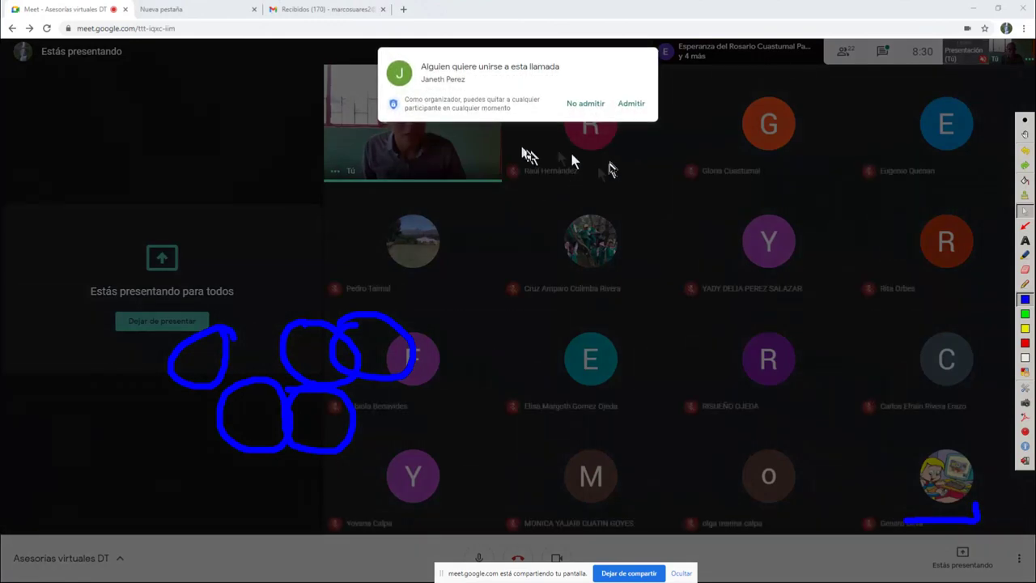
left_click(625, 104)
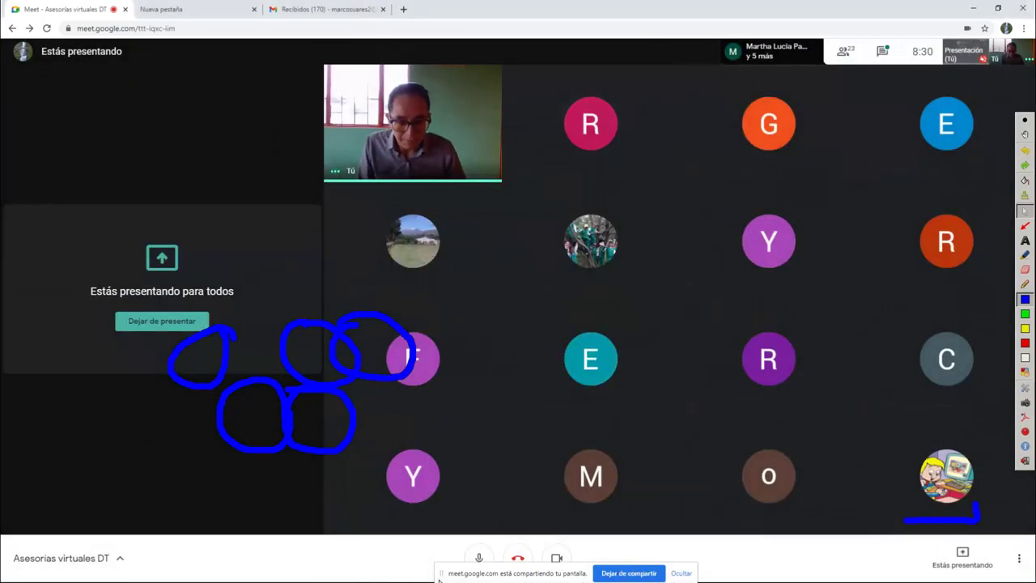
Restore Paint from the taskbar to show the annotated Meet screenshot again
key("super")
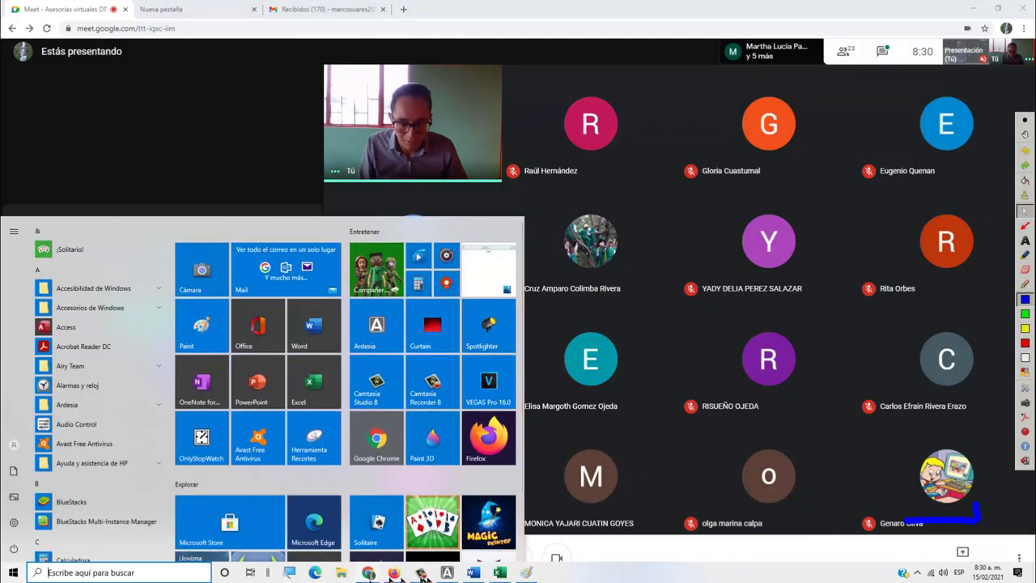
left_click(510, 573)
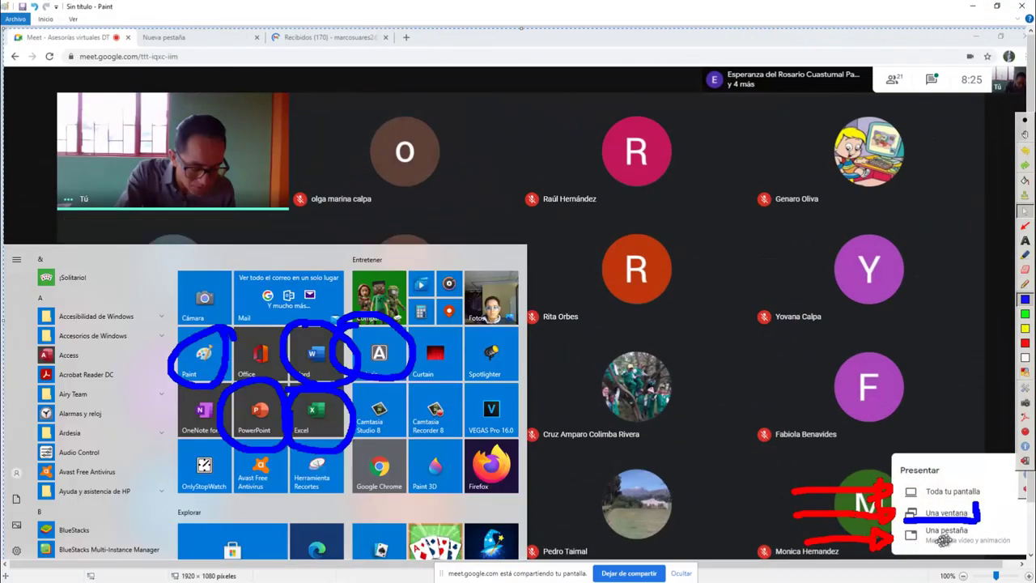
Circle the Meet, Nueva pestaña and Recibidos browser tabs in blue, then close Paint
left_click(1024, 284)
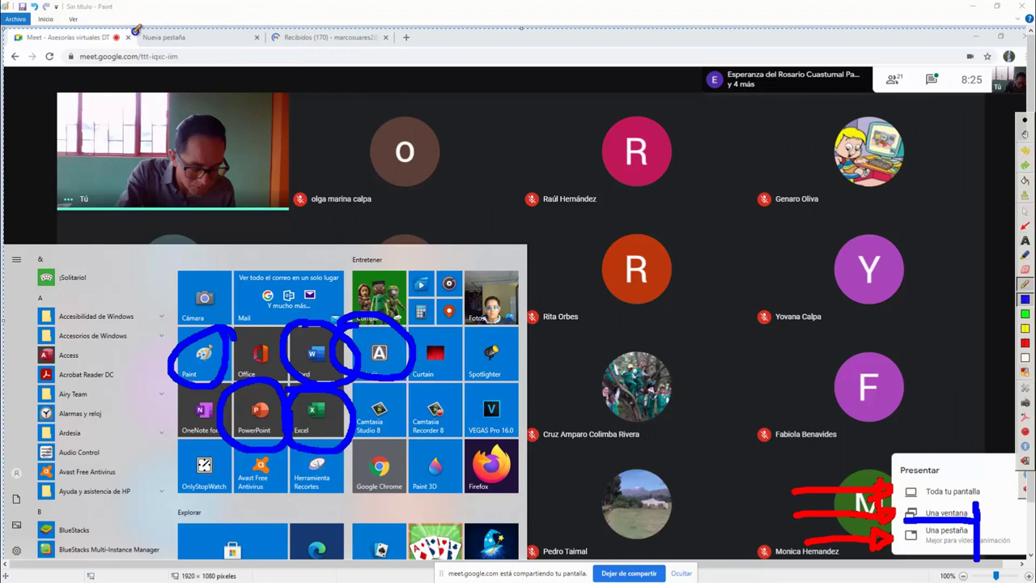
mouse_move(128, 25)
left_mouse_down()
mouse_move(48, 11)
mouse_move(8, 26)
mouse_move(33, 46)
mouse_move(131, 45)
left_mouse_up()
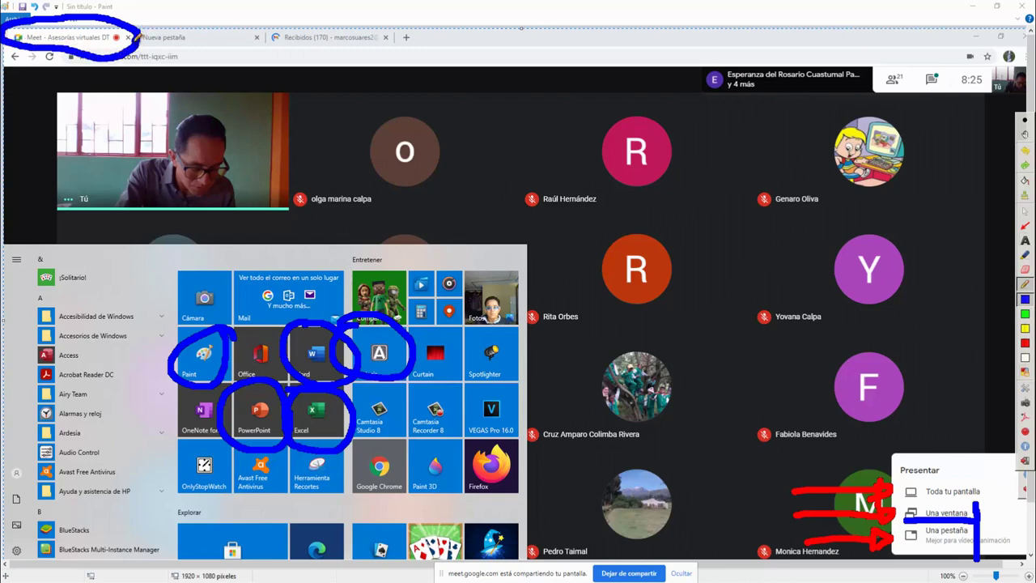
mouse_move(157, 50)
left_mouse_down()
mouse_move(254, 47)
mouse_move(241, 15)
mouse_move(162, 21)
left_mouse_up()
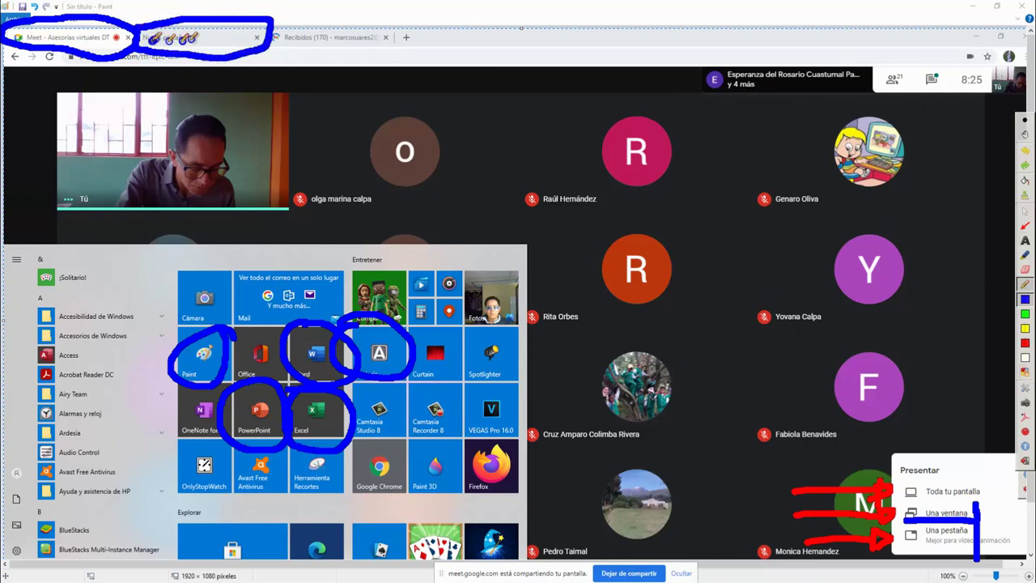
mouse_move(283, 23)
left_mouse_down()
mouse_move(411, 19)
mouse_move(426, 61)
mouse_move(269, 44)
left_mouse_up()
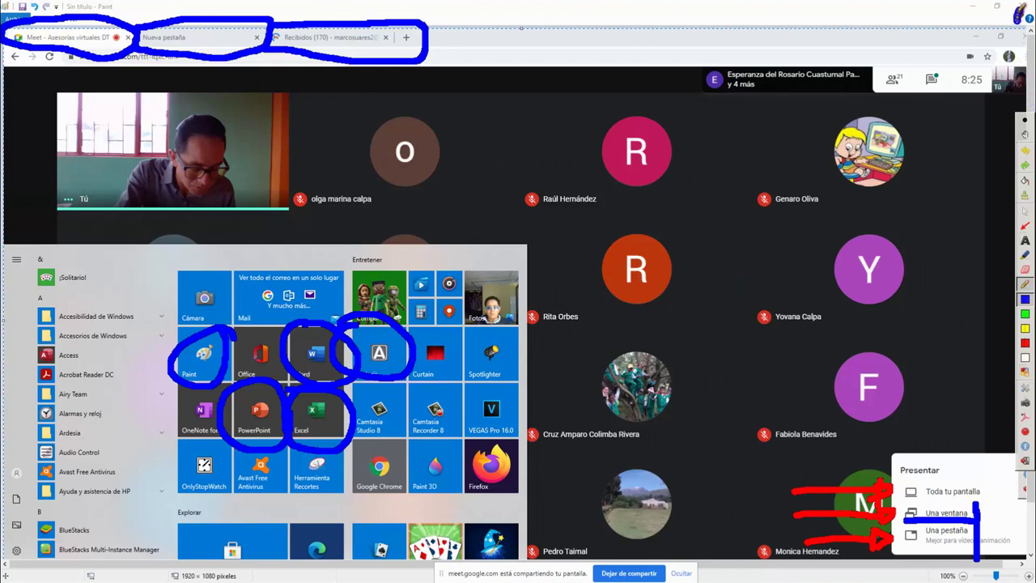
left_click(1025, 210)
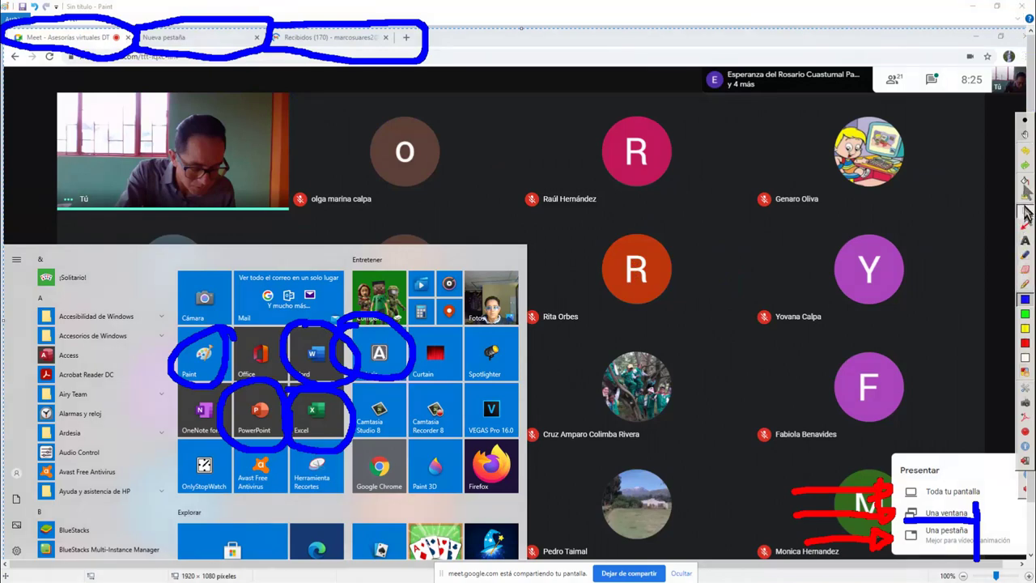
left_click(1025, 6)
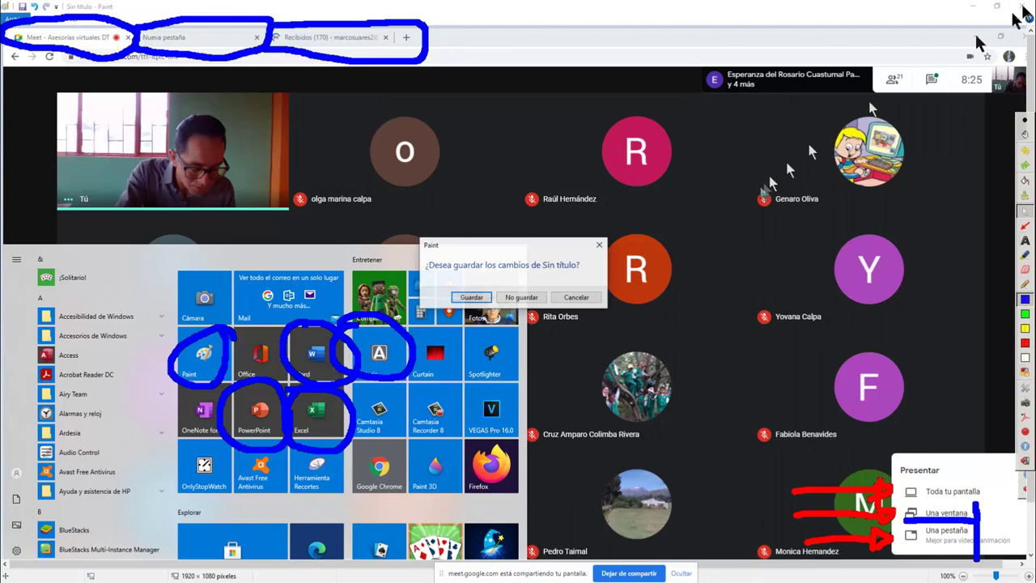
Discard the untitled Paint drawing with No guardar and clear the Ardesia ink
left_click(520, 298)
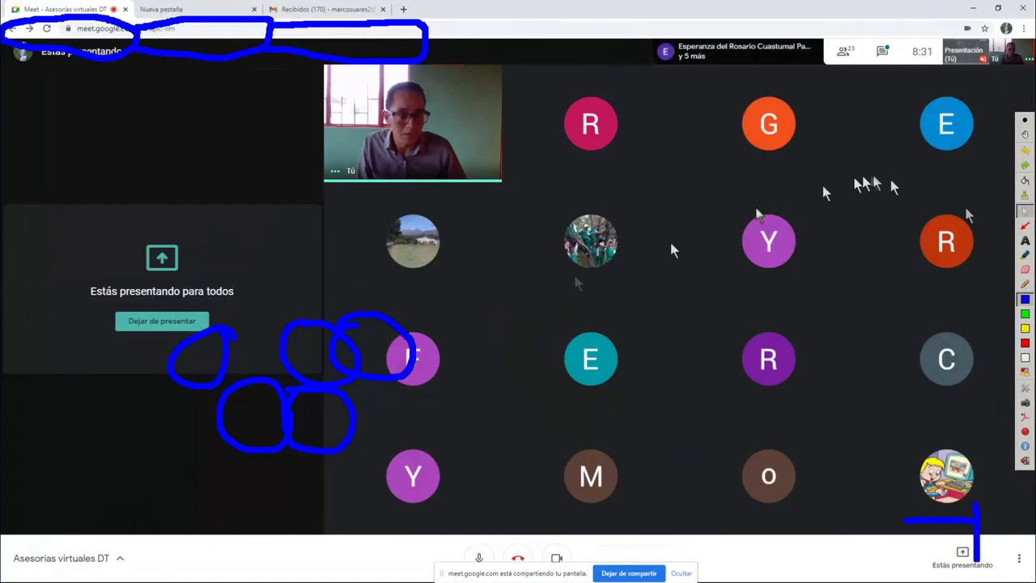
left_click(1026, 196)
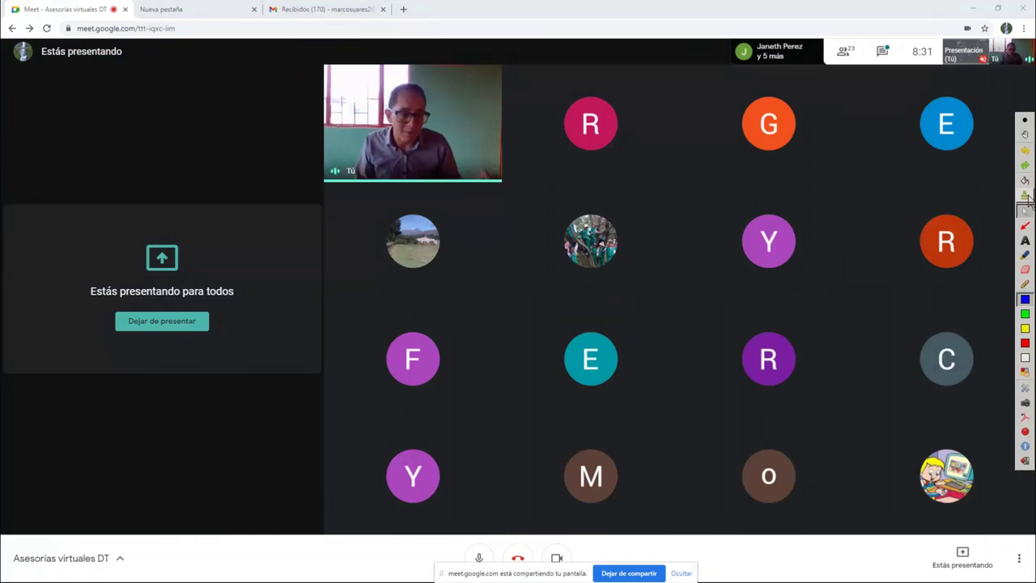
Visit the Nueva pestaña and Gmail tabs, then search Google for 'hola' in a new tab
left_click(195, 10)
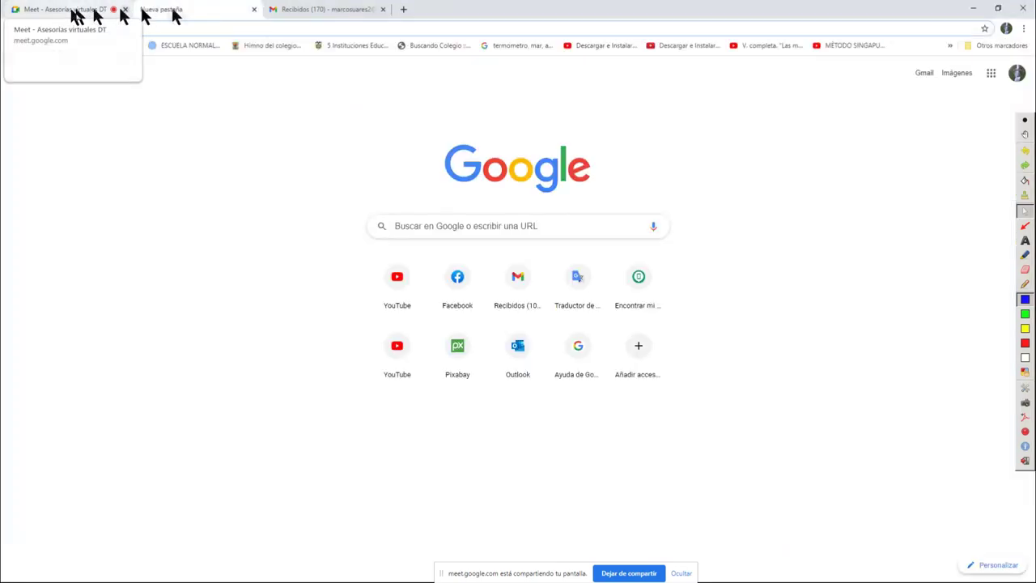
left_click(332, 11)
left_click(403, 9)
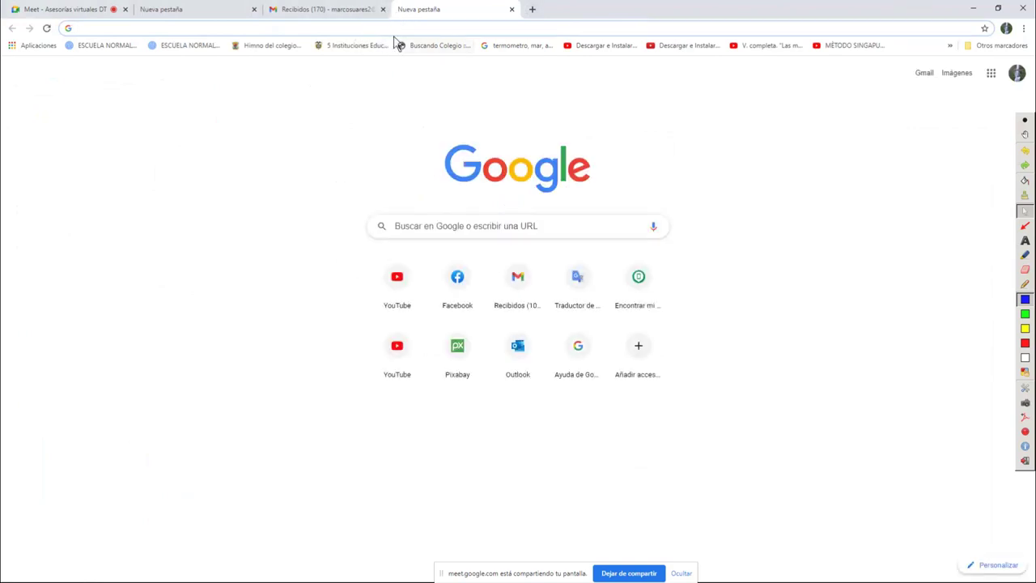
type("hola")
key("Return")
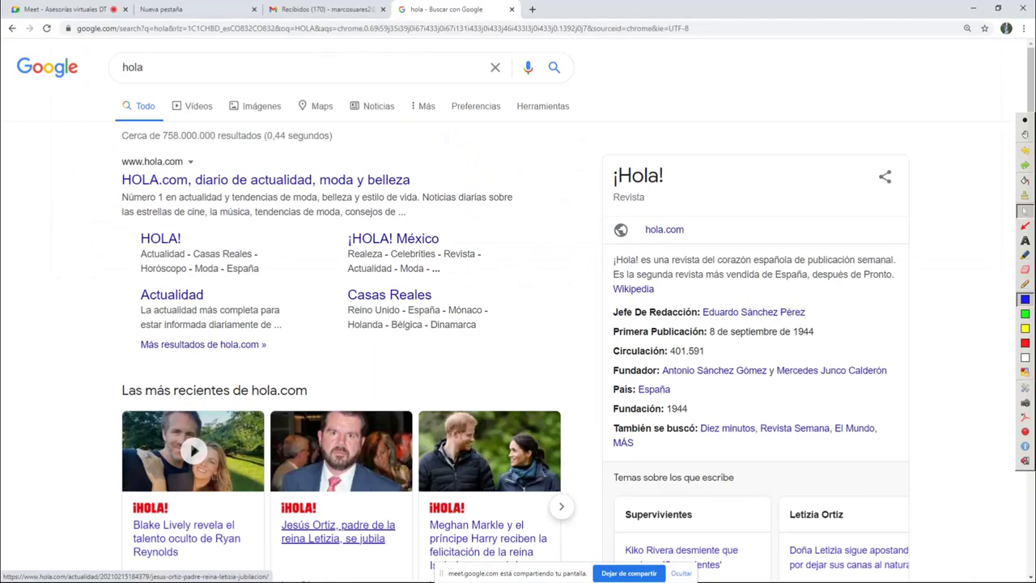
key("super")
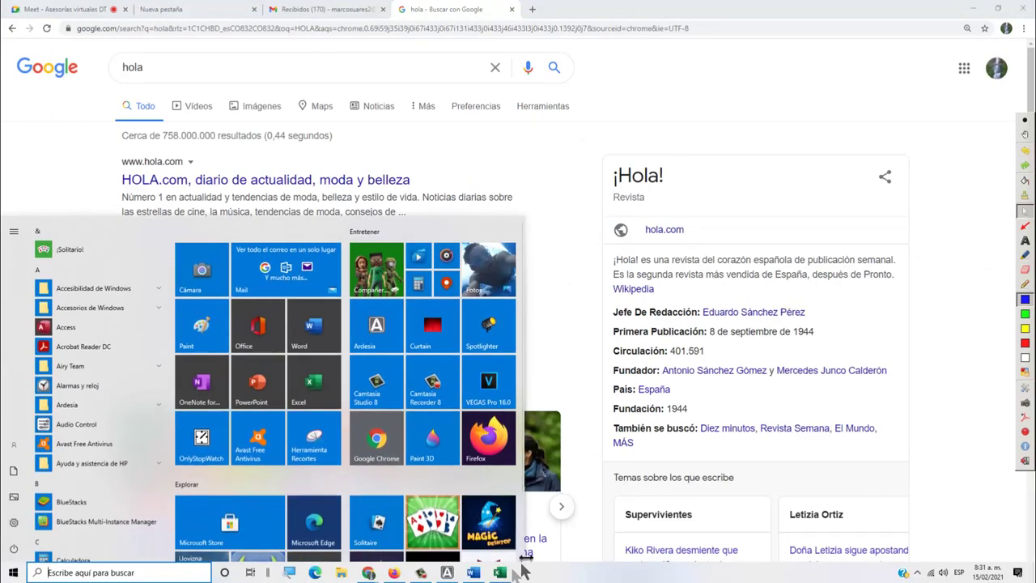
Open a blank Word Documento1 and a blank Excel workbook, then minimize both
left_click(478, 572)
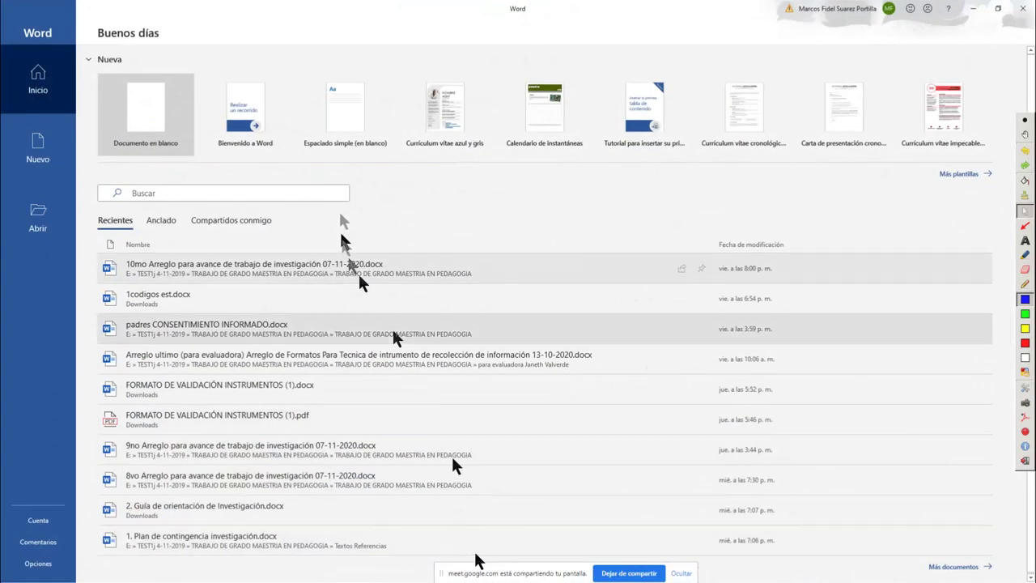
left_click(164, 139)
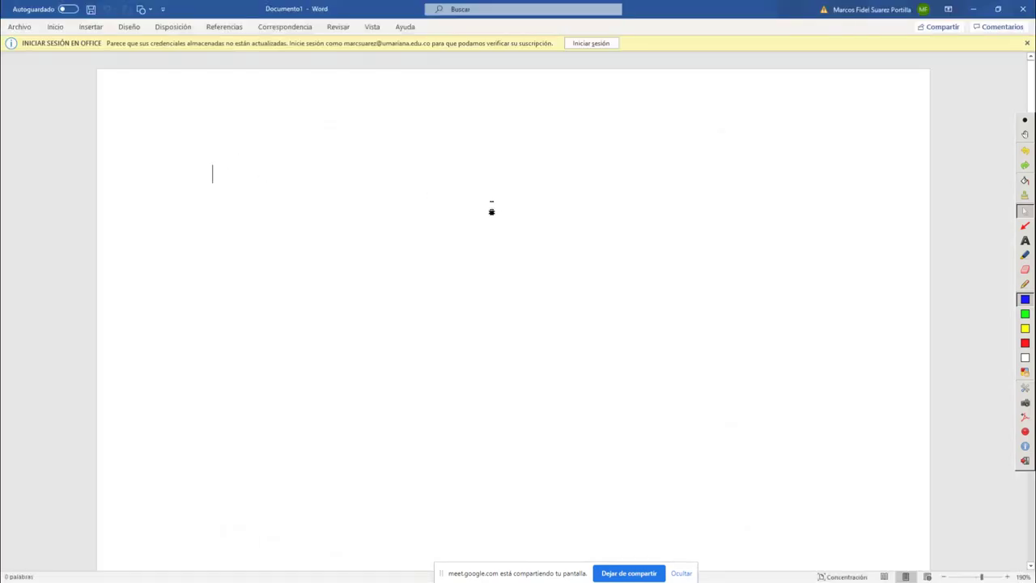
key("super")
left_click(497, 573)
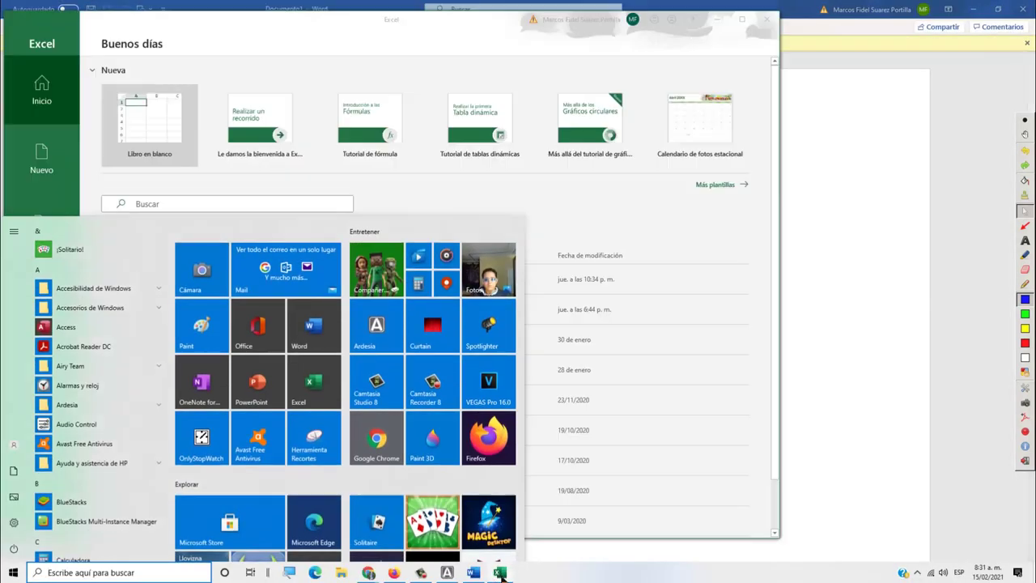
left_click(155, 116)
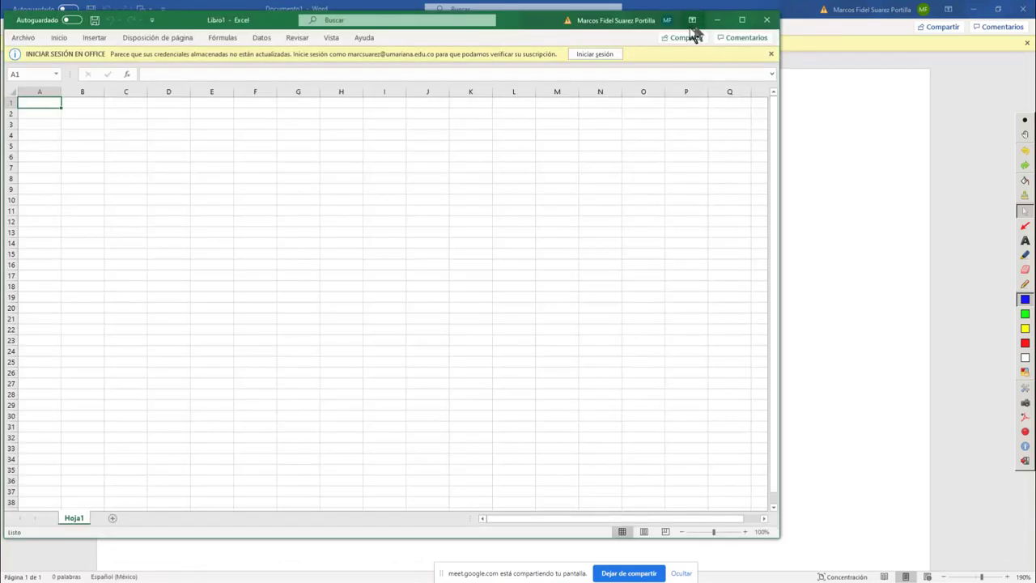
left_click(717, 21)
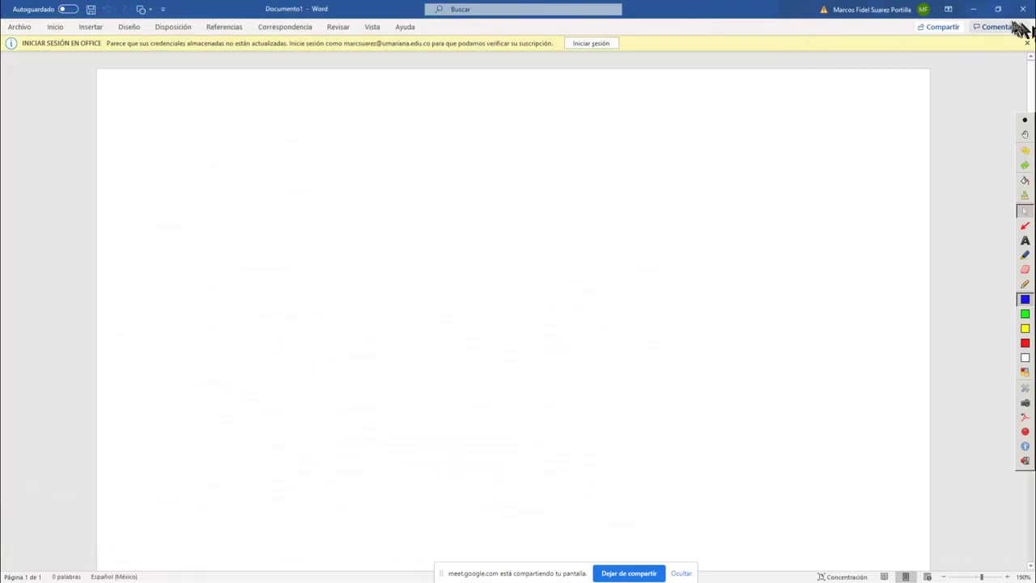
left_click(974, 9)
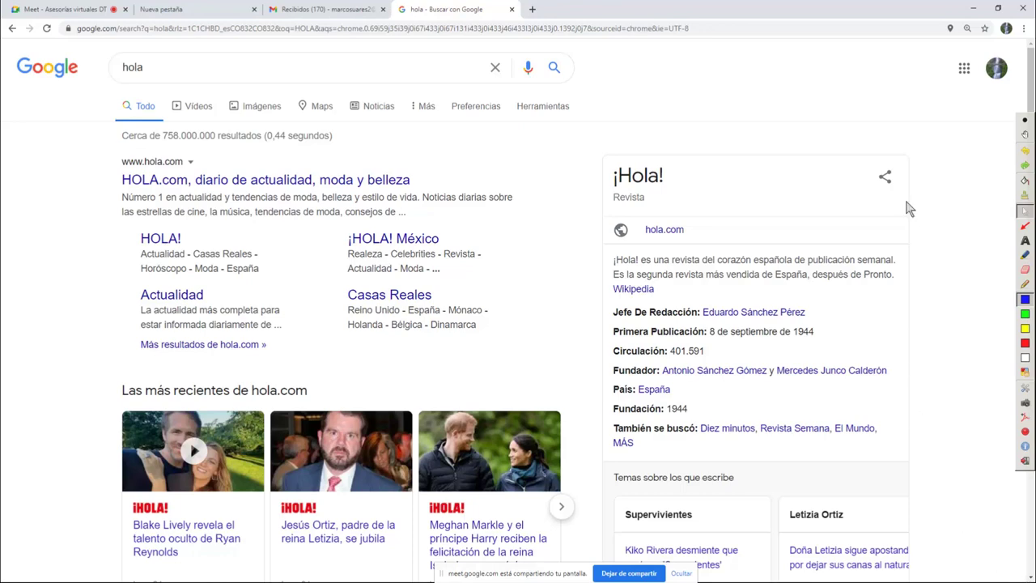
Minimize Chrome to reveal the Windows desktop icons
left_click(973, 8)
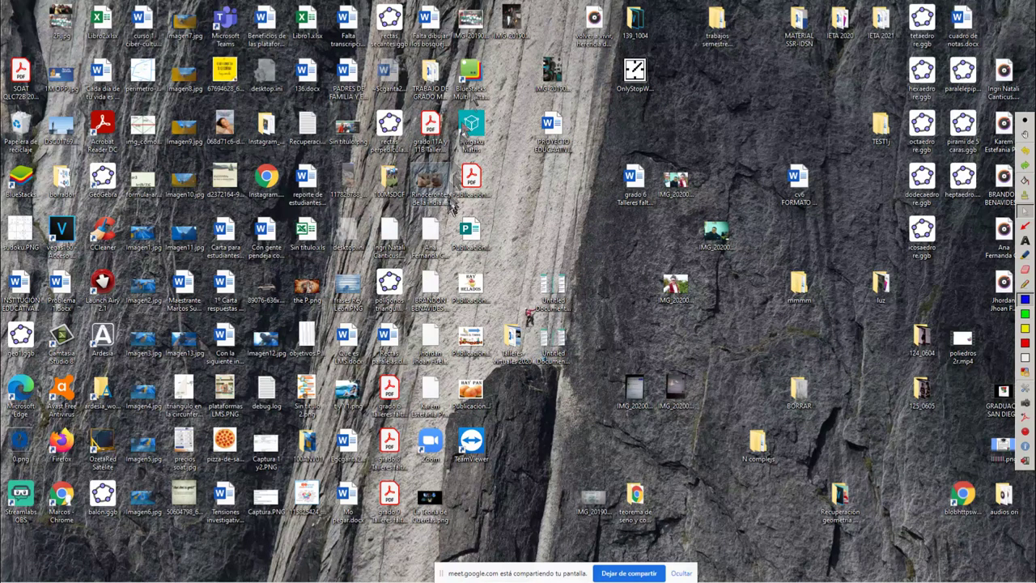
left_click(512, 27)
left_click(530, 49)
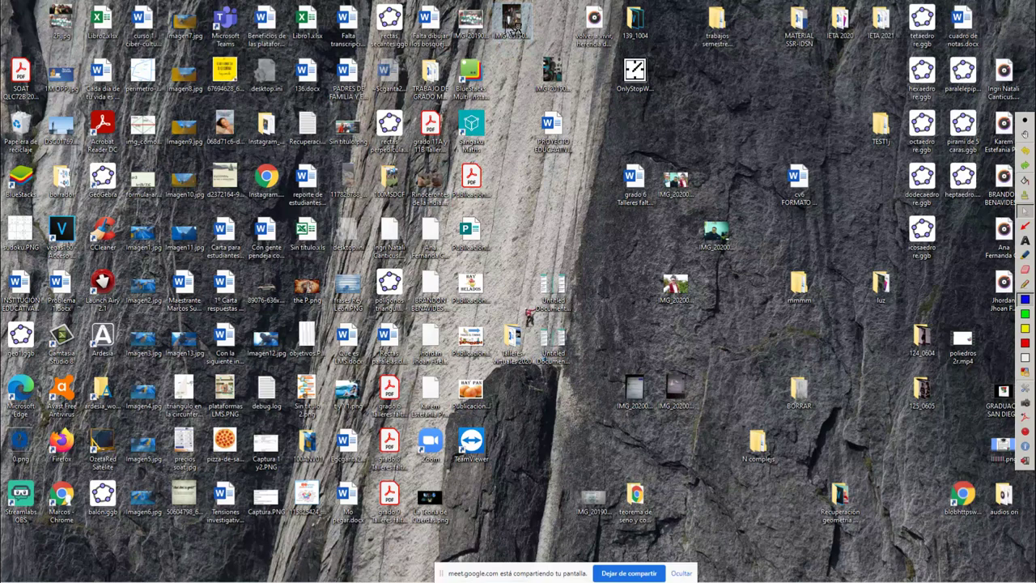
double_click(554, 290)
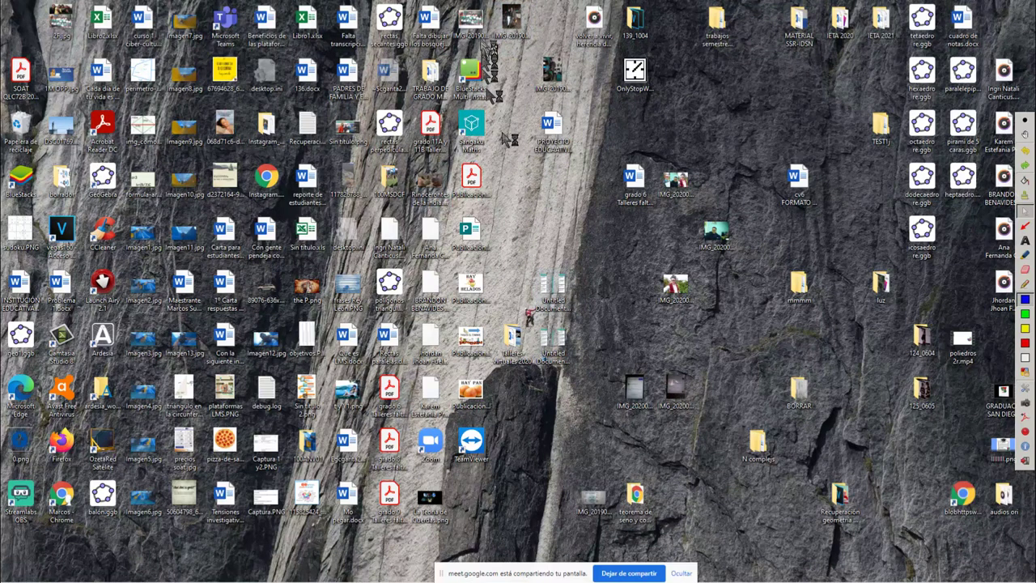
left_click_drag(553, 30, 543, 185)
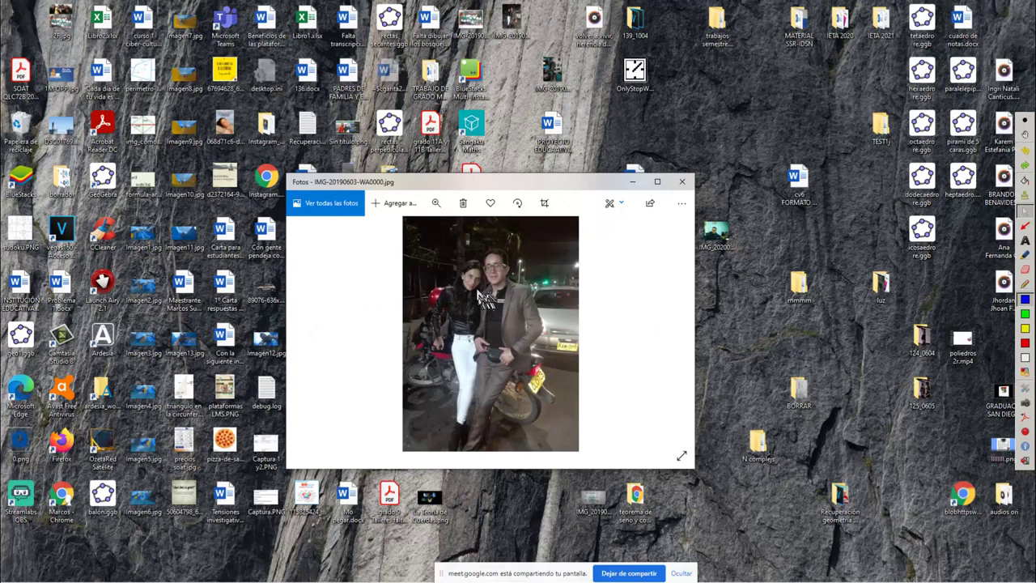
left_click(473, 19)
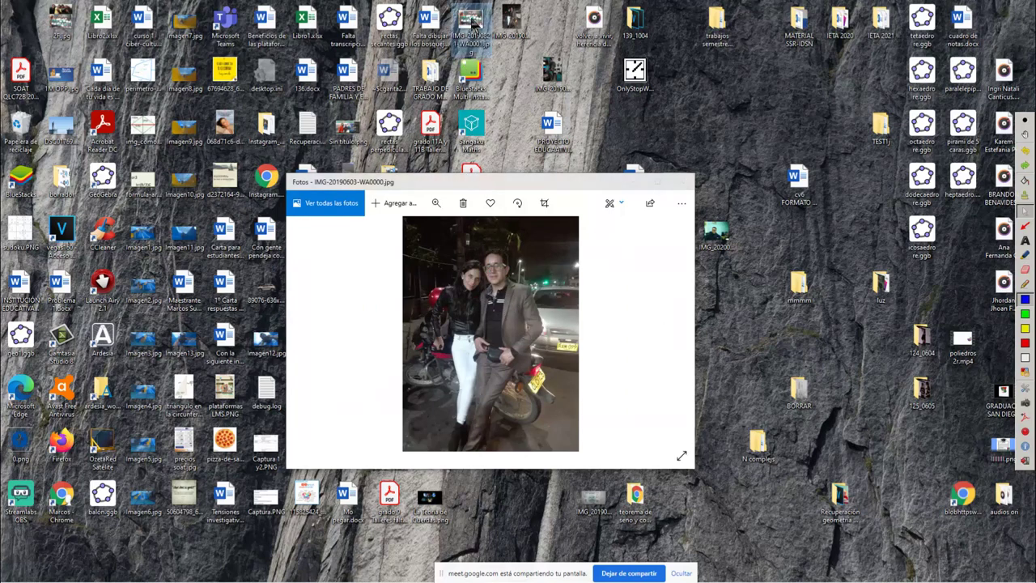
double_click(468, 33)
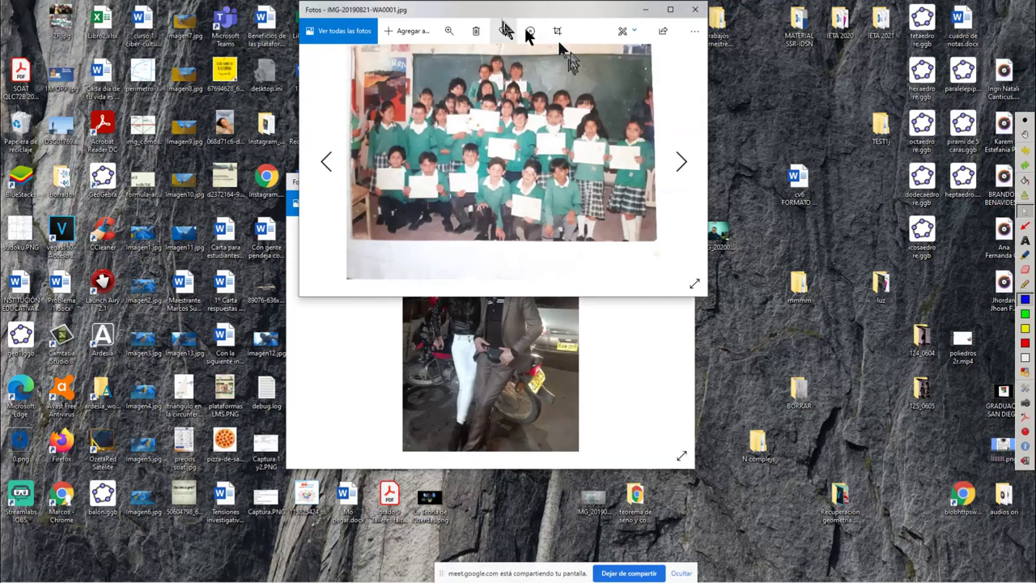
double_click(502, 13)
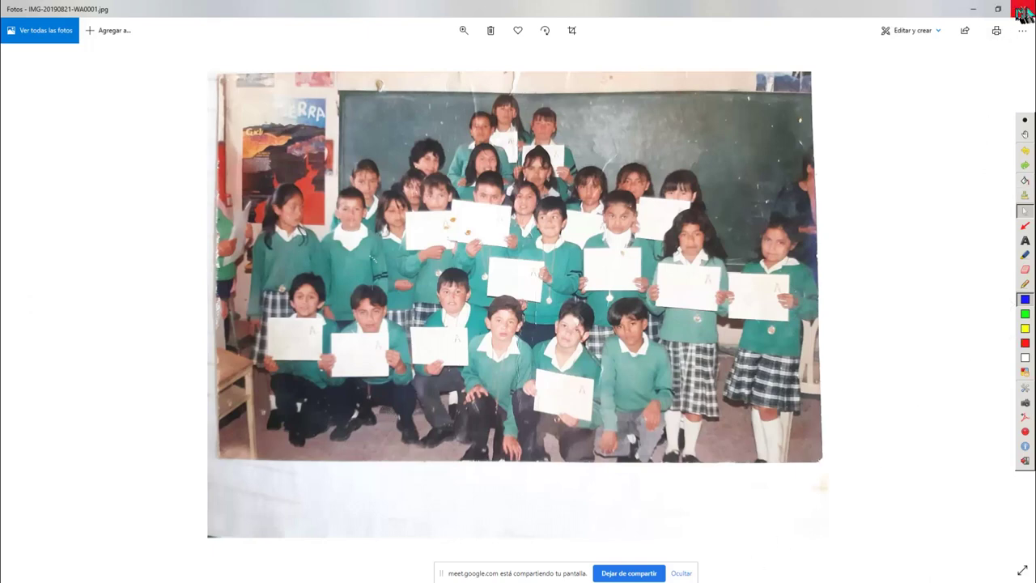
left_click(1024, 9)
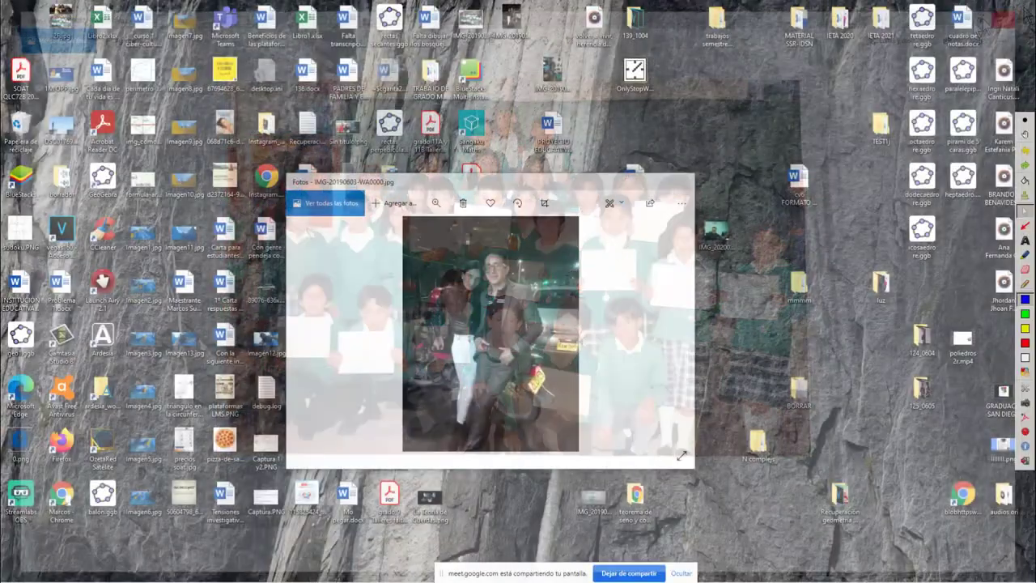
left_click(685, 183)
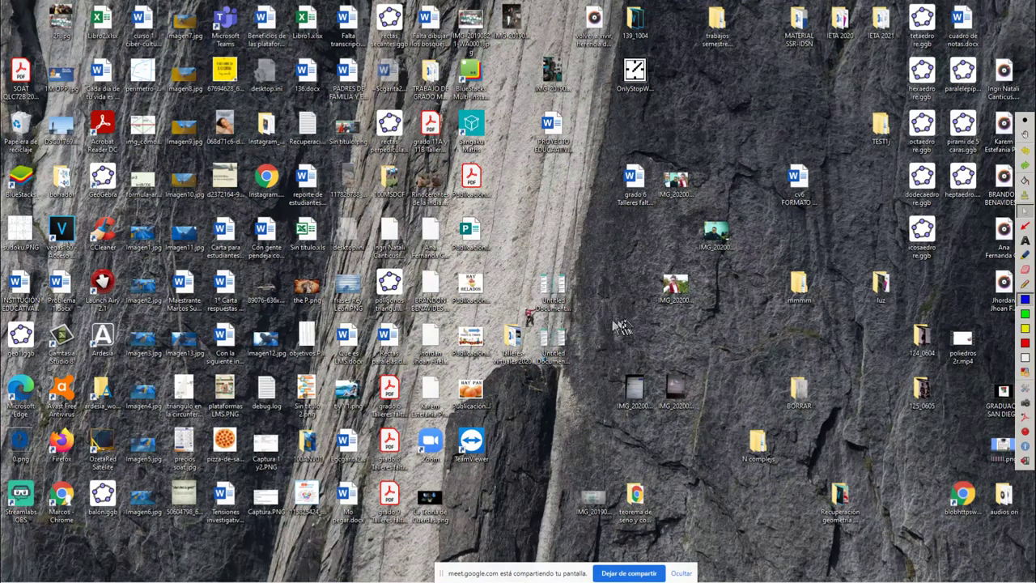
Bring Chrome back, glance at the 'hola' search results tab, then return to the Meet call
mouse_move(987, 576)
key("super+d")
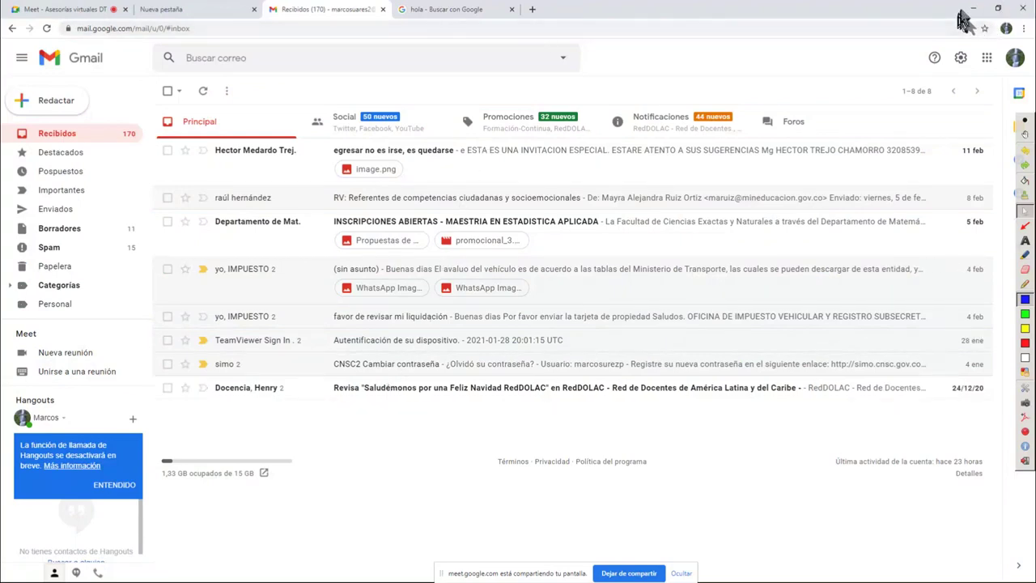
left_click(446, 9)
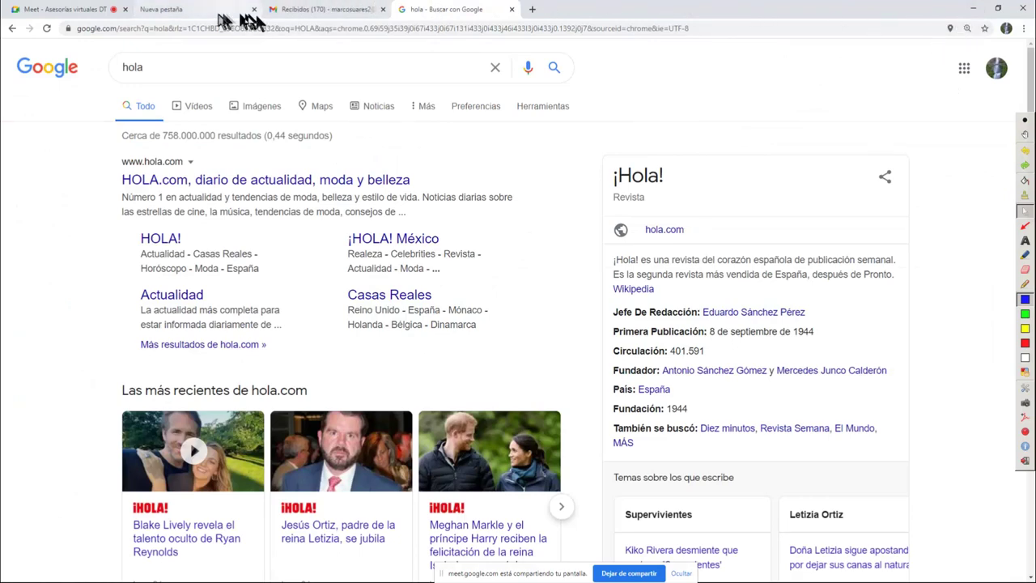
left_click(33, 10)
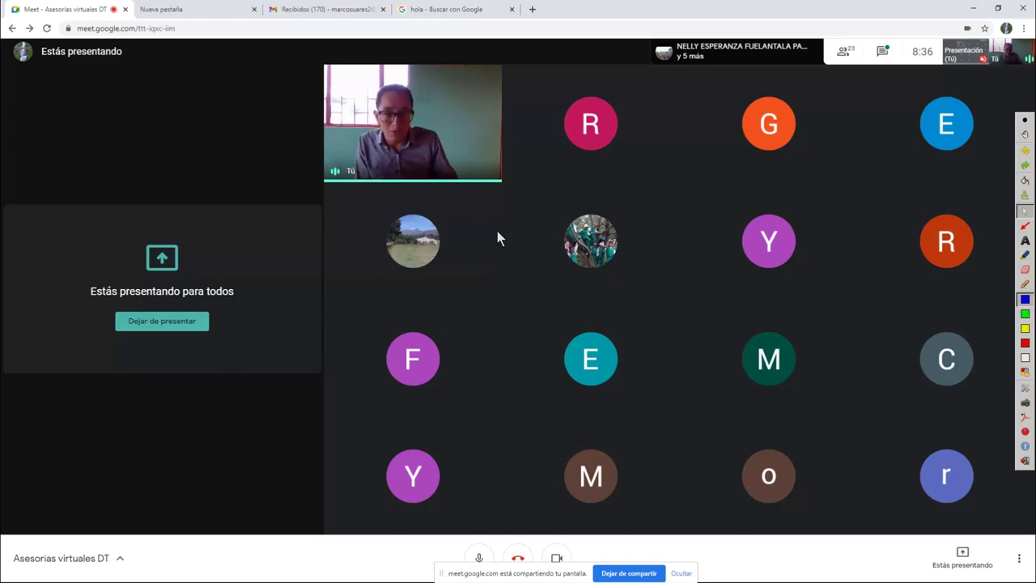
mouse_move(883, 474)
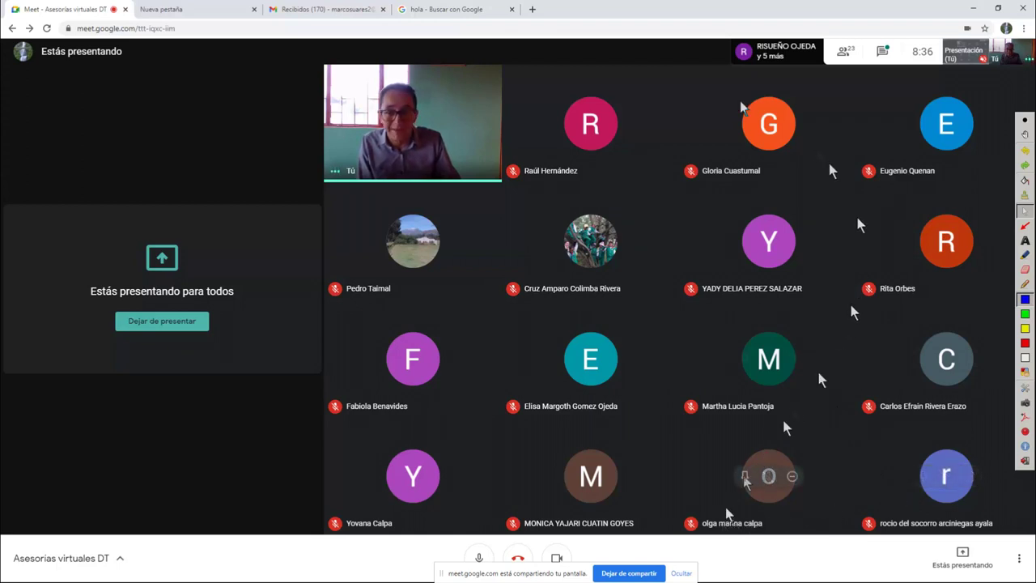
mouse_move(409, 479)
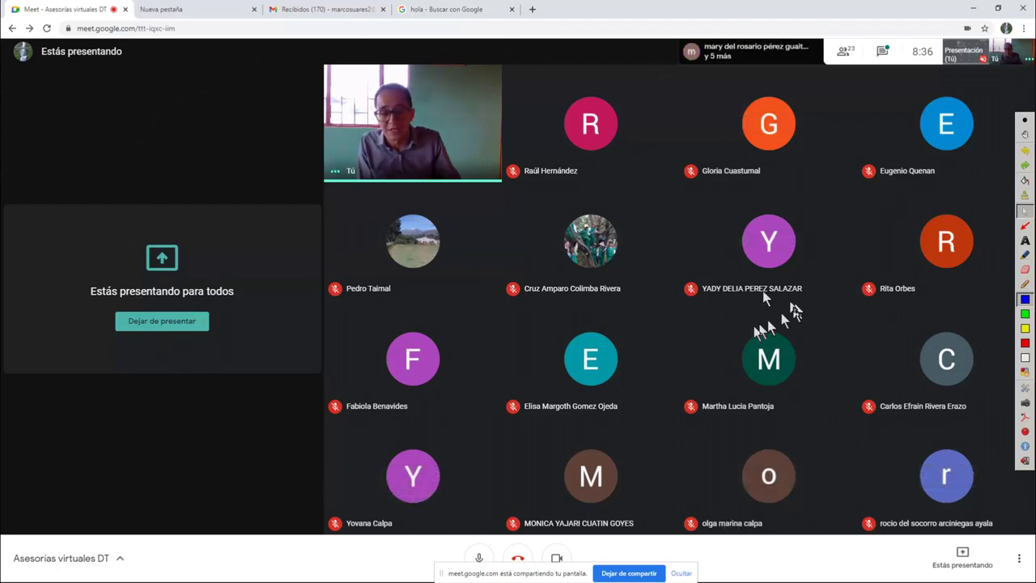
mouse_move(631, 365)
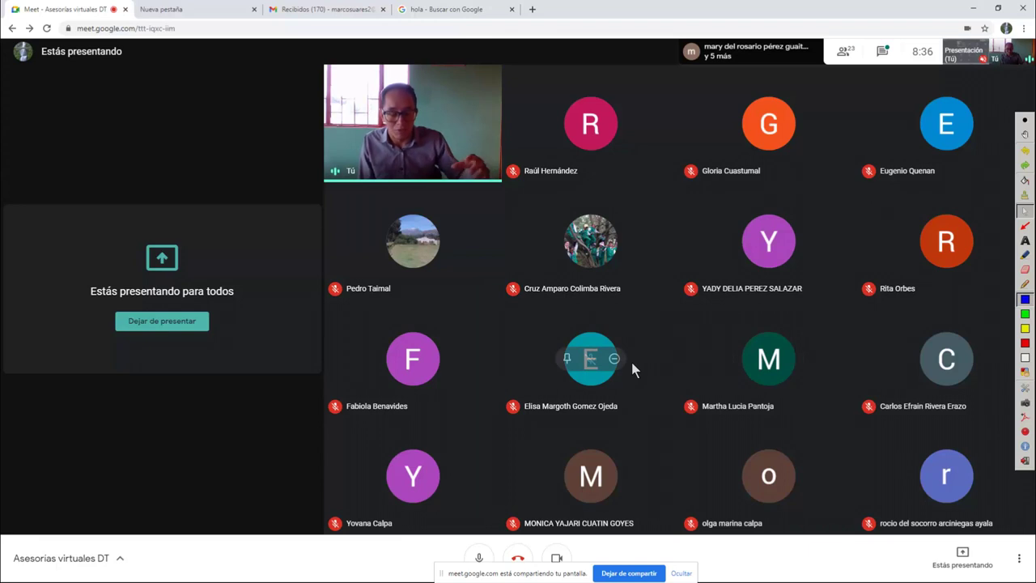
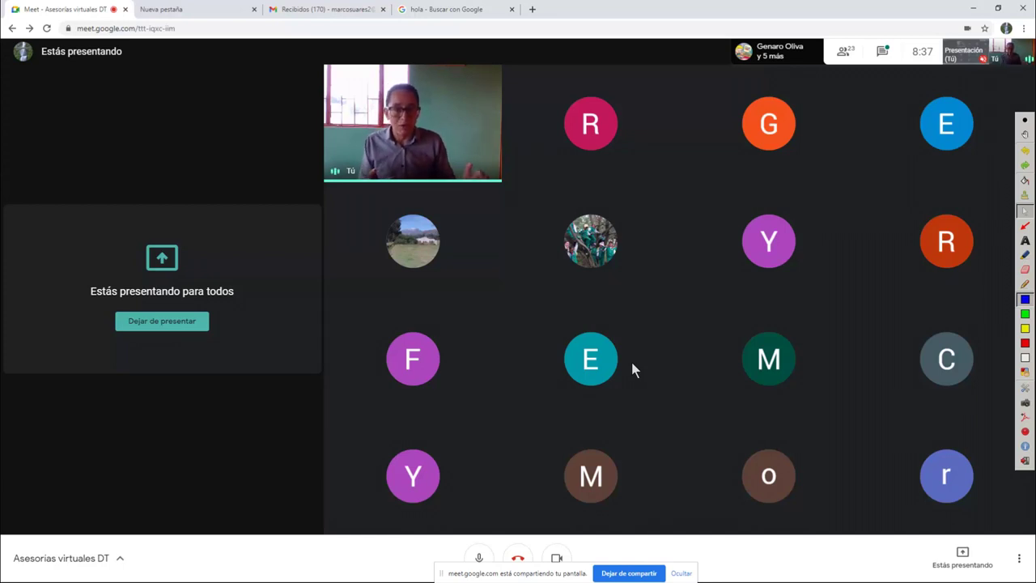
Switch from the Meet call to the Gmail inbox tab in Chrome
left_click(311, 12)
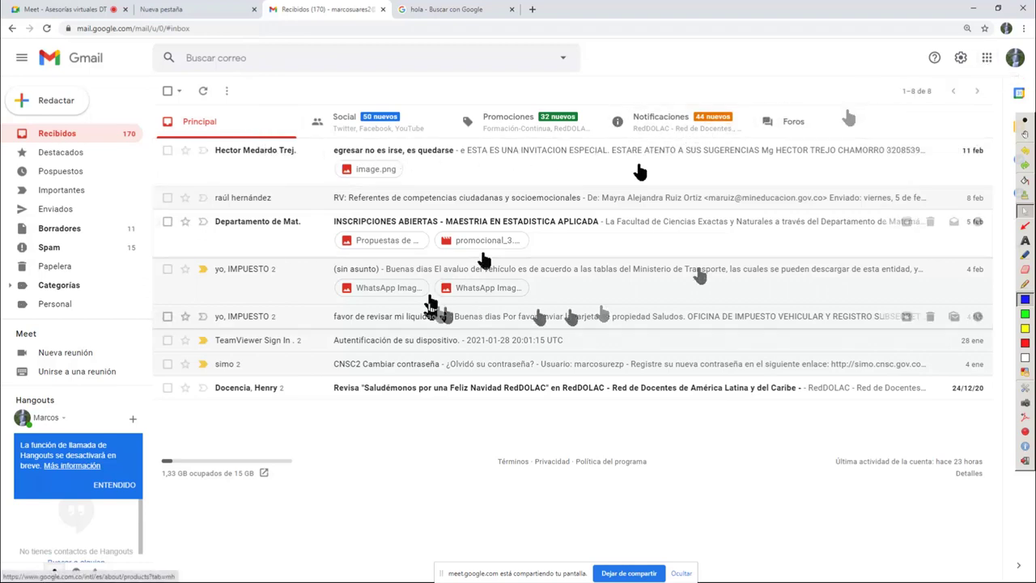
Circle the Google apps launcher with green Ardesia ink, then return to cursor mode
left_click(1024, 313)
mouse_move(984, 71)
left_mouse_down()
mouse_move(983, 34)
mouse_move(976, 77)
mouse_move(1004, 74)
left_mouse_up()
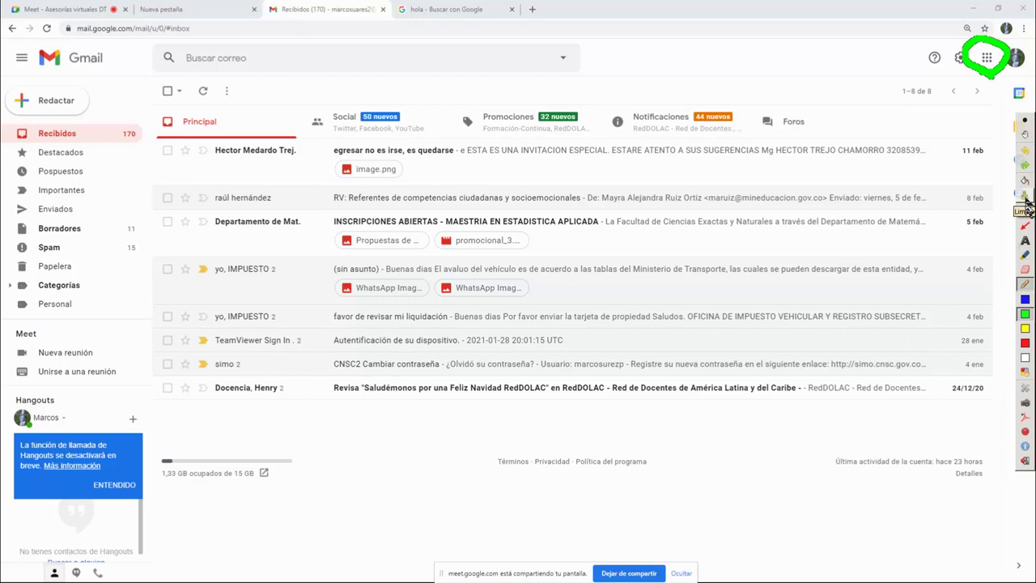
left_click(1025, 210)
Open the Google apps list and scroll through YouTube, Drive, Calendar, Meet and others
left_click(987, 58)
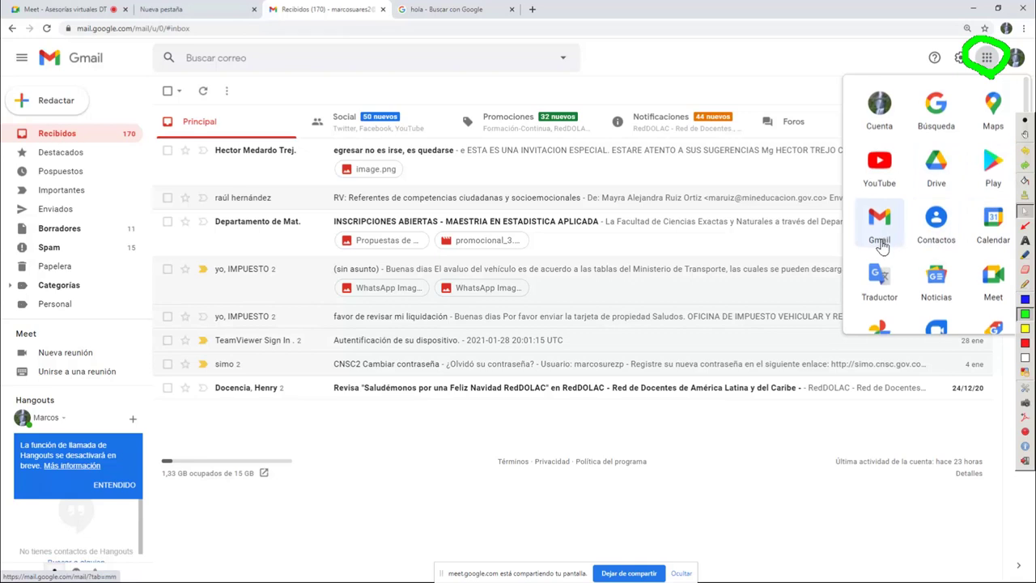
scroll(881, 243, "down", 1)
scroll(989, 240, "down", 1)
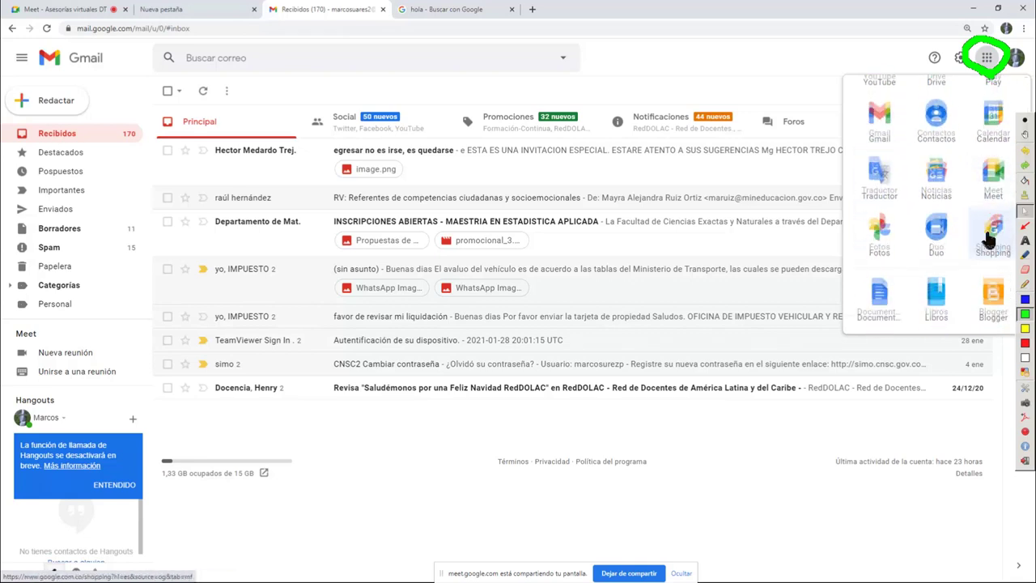
scroll(976, 264, "down", 1)
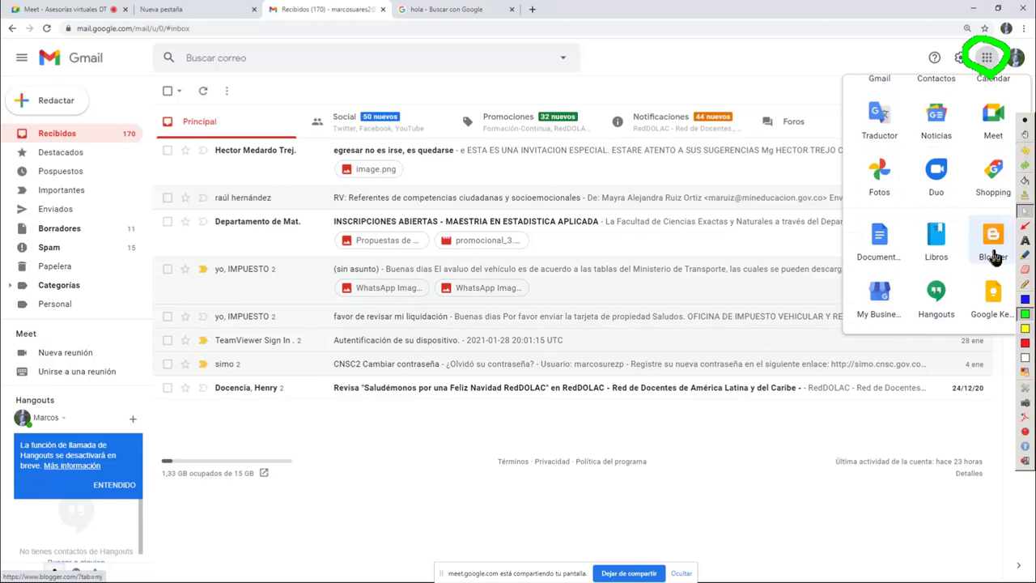
scroll(994, 258, "down", 1)
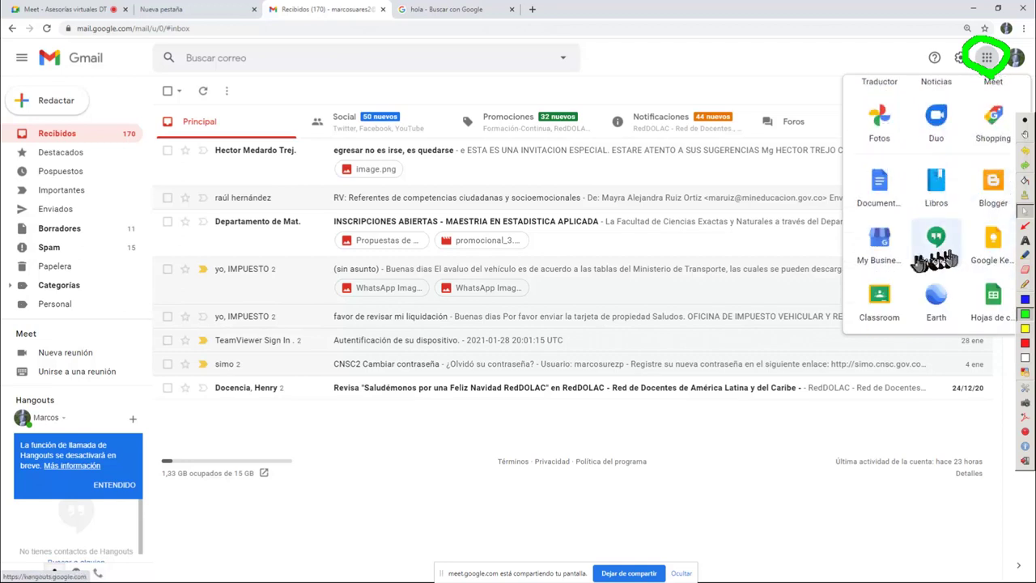
scroll(904, 267, "down", 1)
scroll(981, 258, "down", 1)
scroll(939, 268, "down", 1)
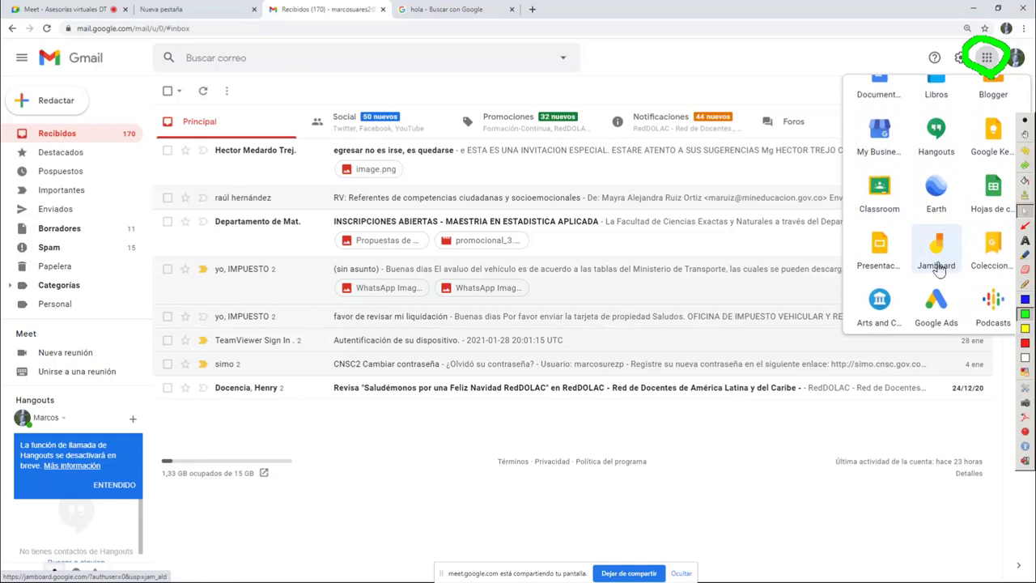
scroll(944, 269, "down", 1)
scroll(944, 269, "down", 1)
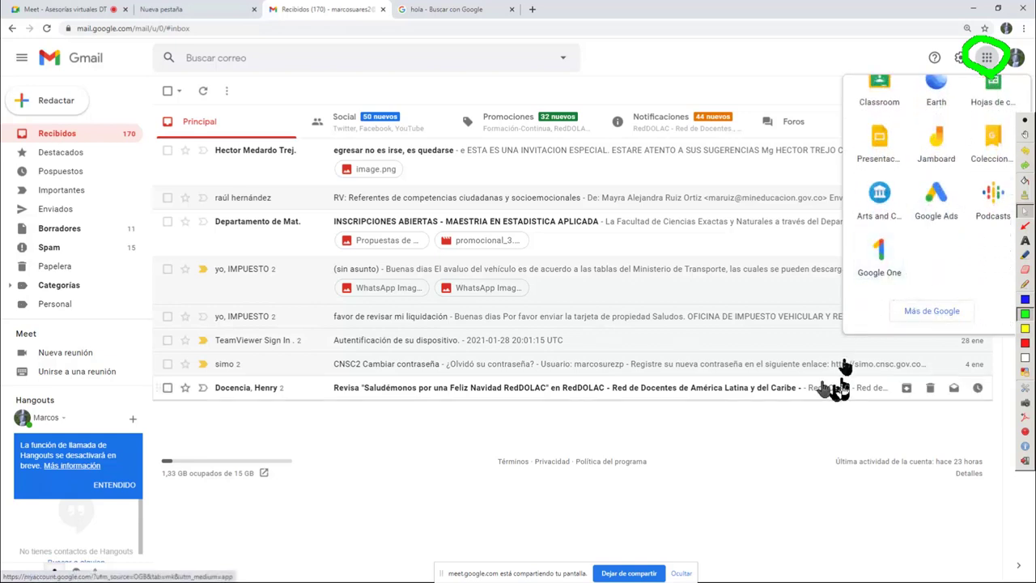
scroll(900, 218, "up", 1)
scroll(902, 223, "up", 5)
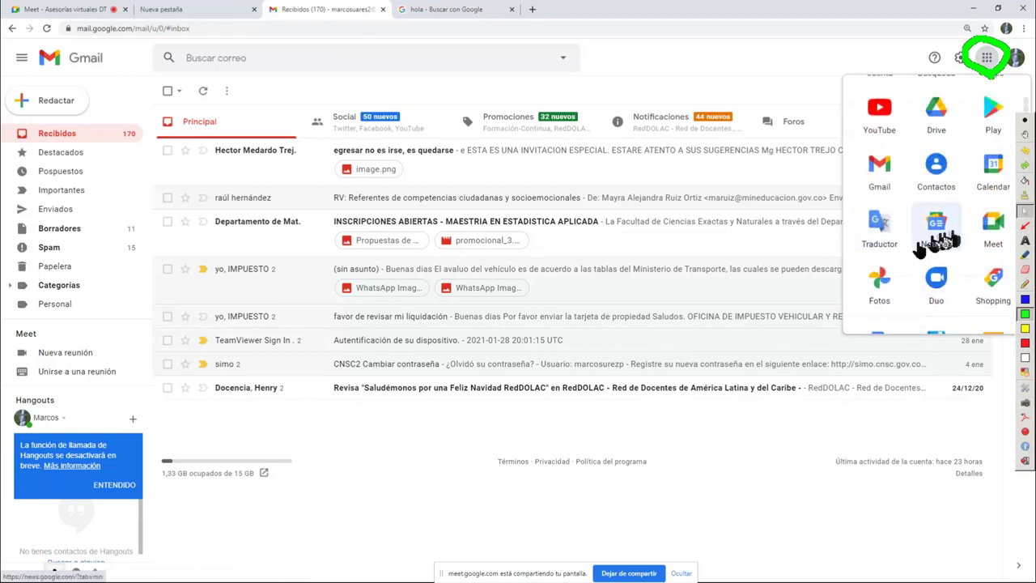
Close the Google apps list and bring up the Windows Start menu
left_click(752, 469)
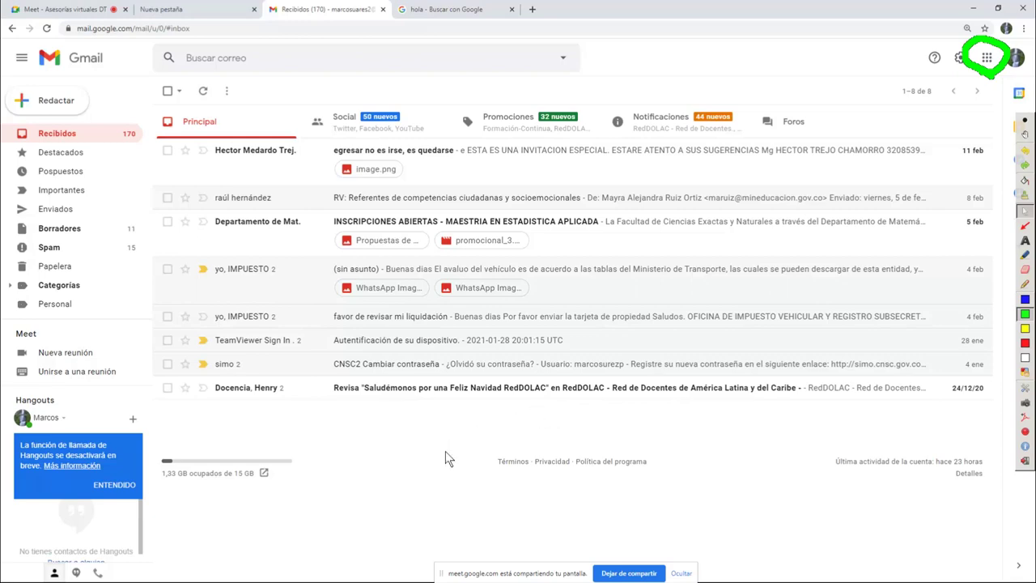
key("super")
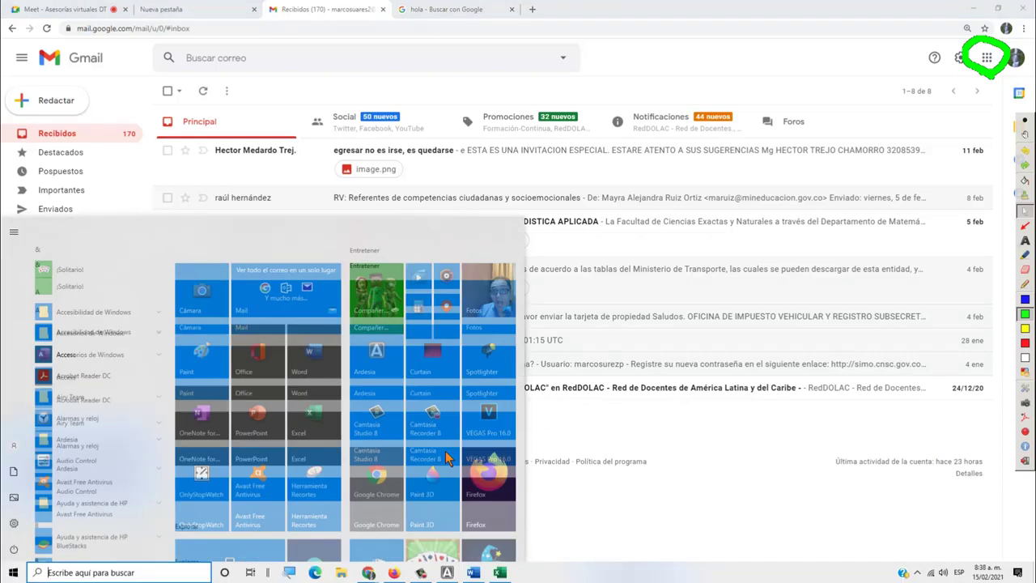
Move the Camtasia Recorder controls to mid-screen and try launching Camtasia Studio 8
left_click(420, 571)
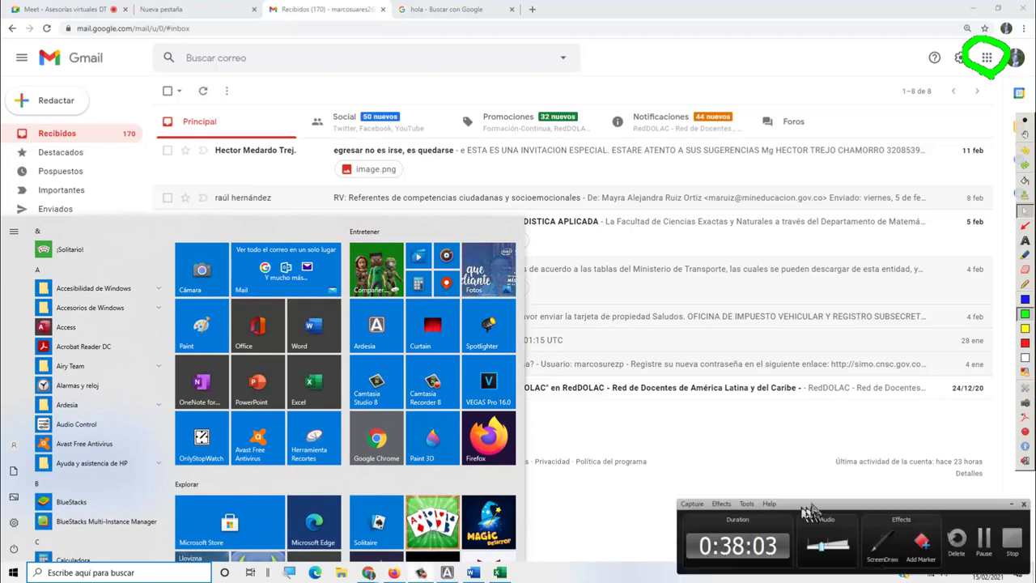
left_click_drag(843, 508, 702, 430)
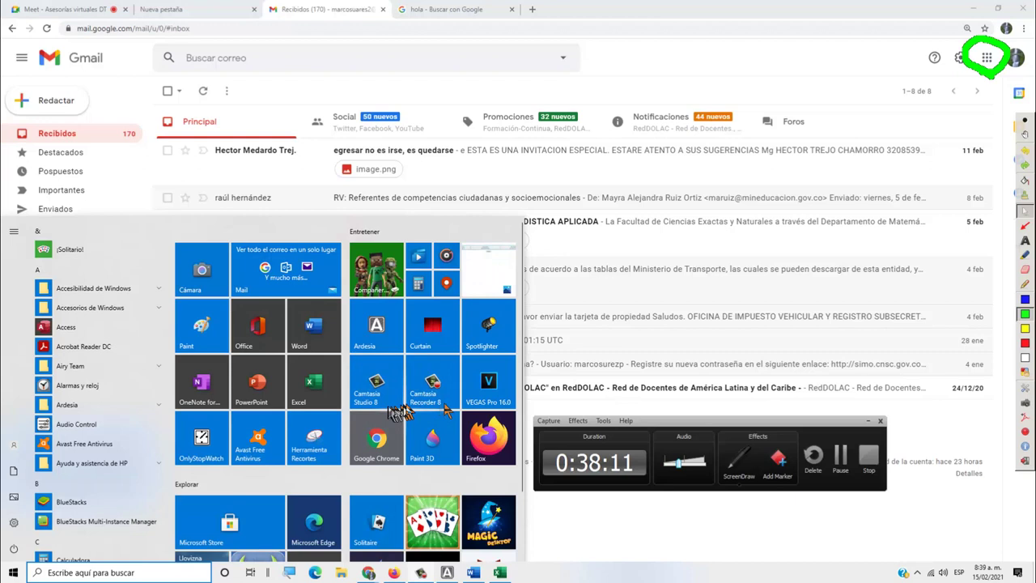
left_click(387, 402)
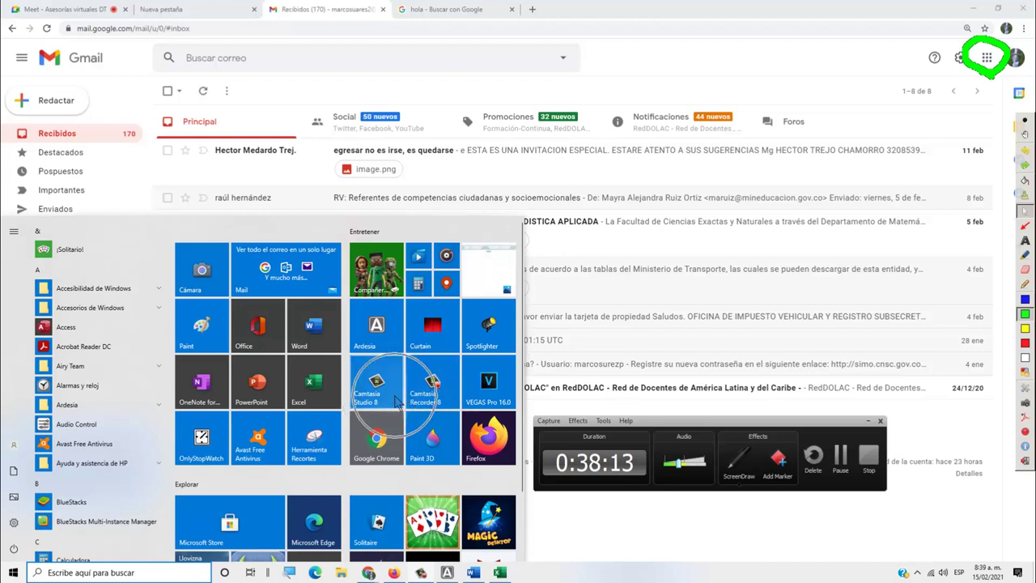
left_click(386, 402)
left_click(385, 402)
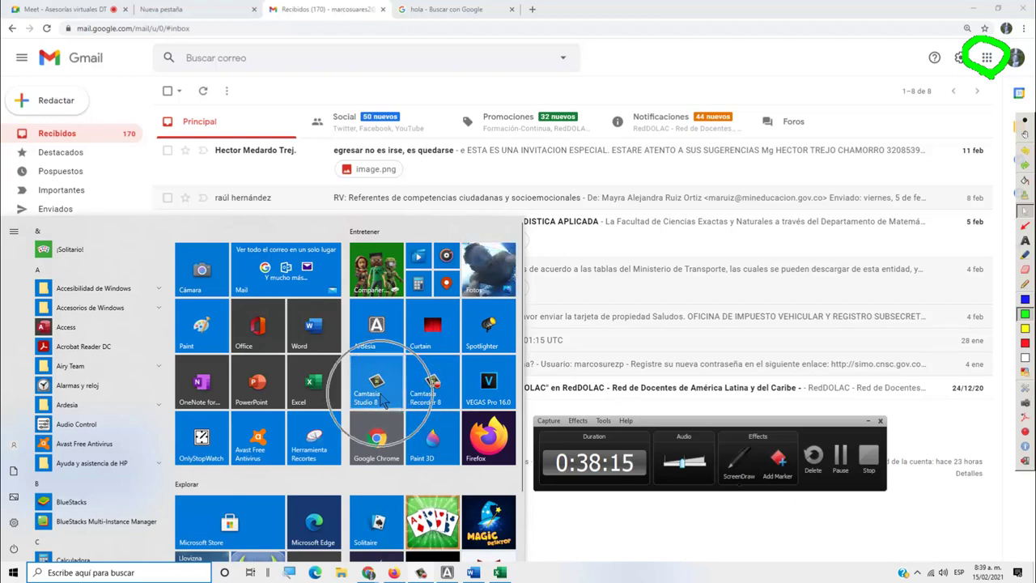
Try launching Camtasia Recorder 8 from its tile, then reopen the Start menu
left_click(437, 405)
left_click(437, 406)
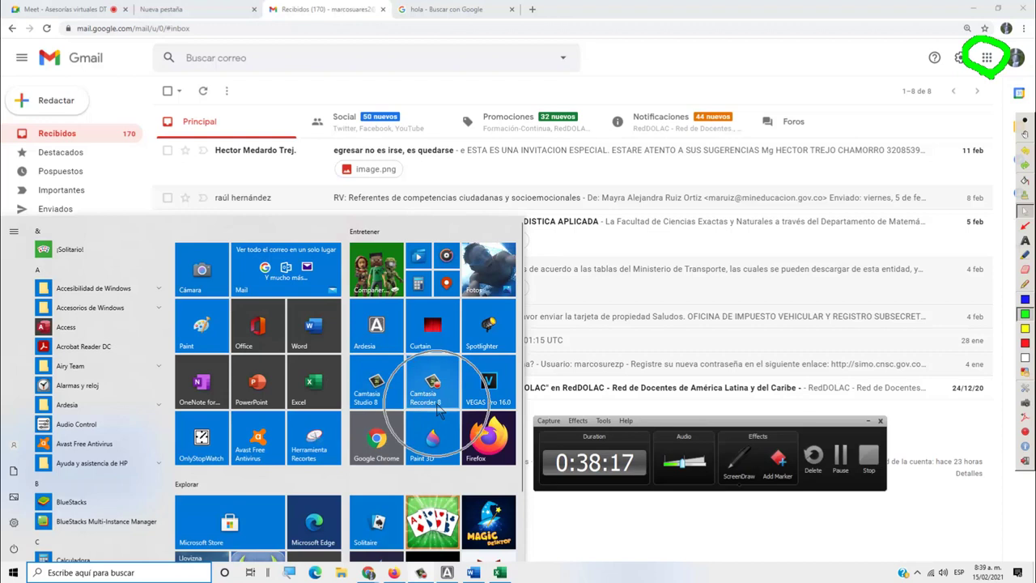
left_click(437, 410)
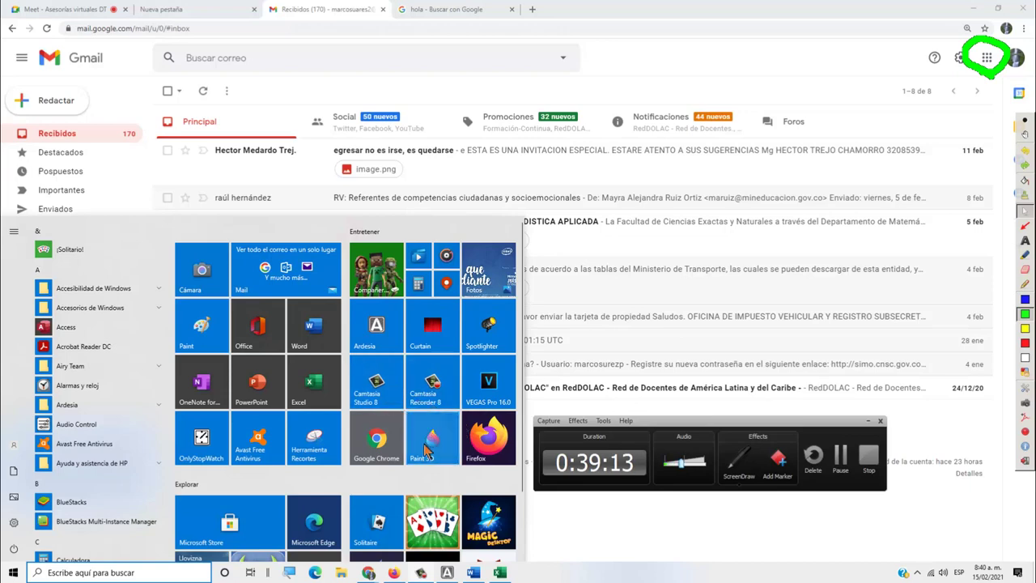
key("super")
key("super")
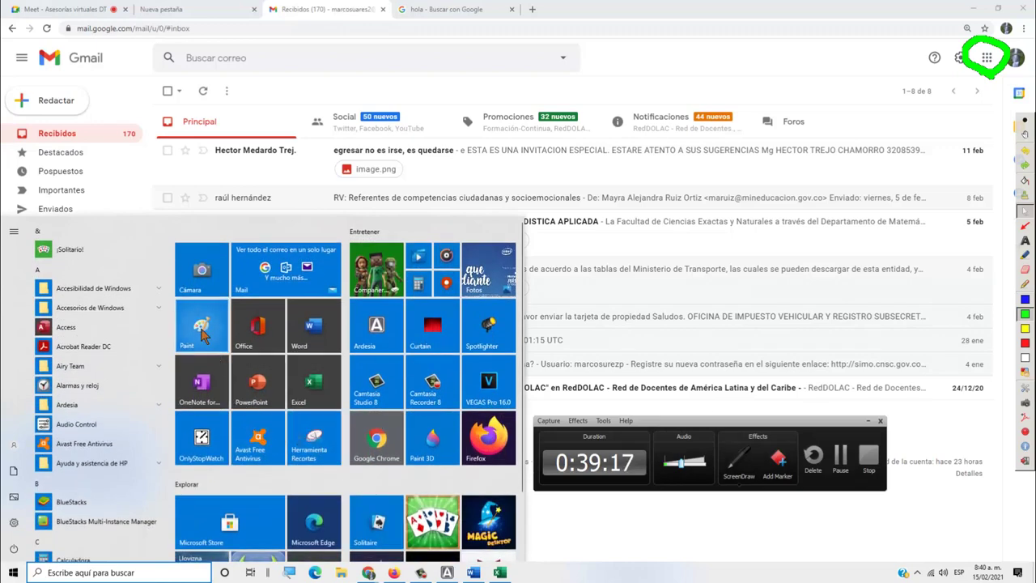
Paste the screenshot into a new Paint image, then minimize Paint and the recorder controls
left_click(202, 332)
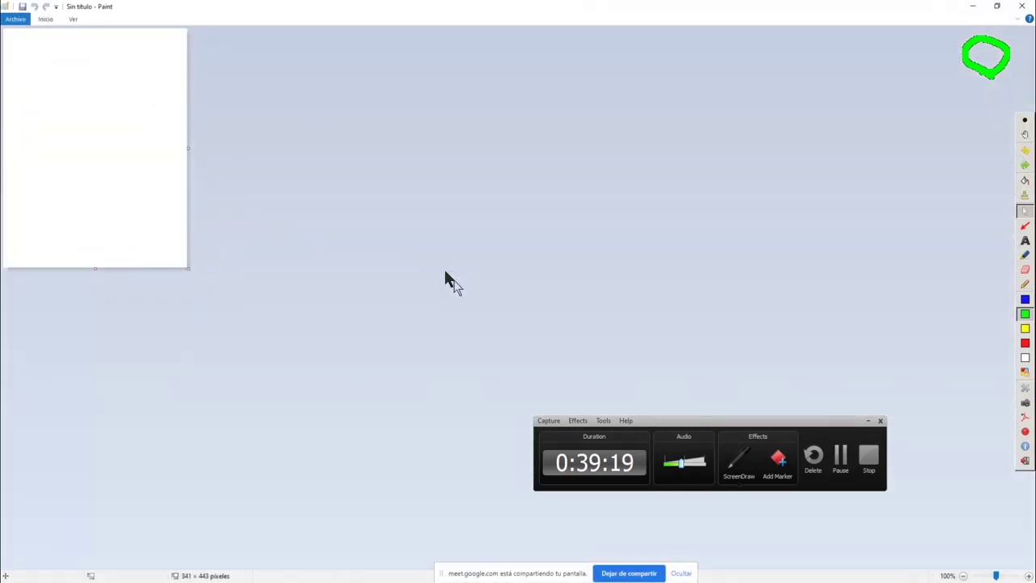
key("ctrl+v")
left_click(974, 14)
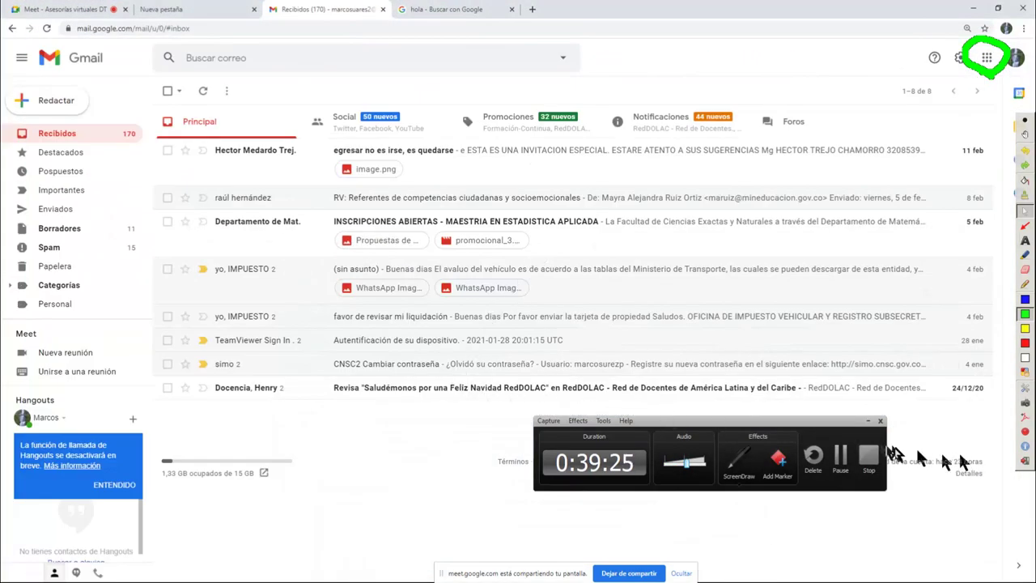
left_click(867, 422)
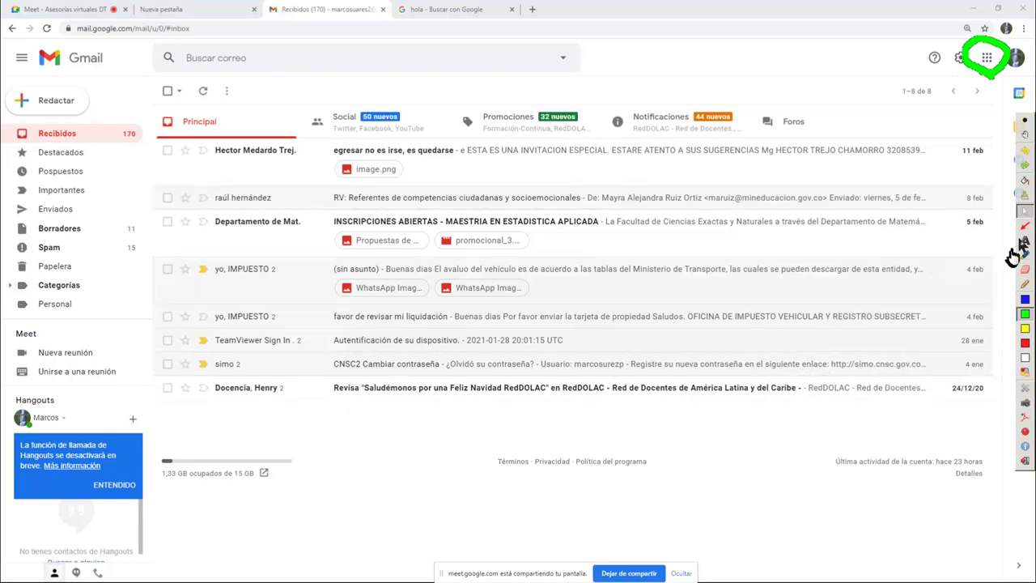
Draw blue ink around the first email, down the right edge, and as an arrow along the folders
left_click(1026, 300)
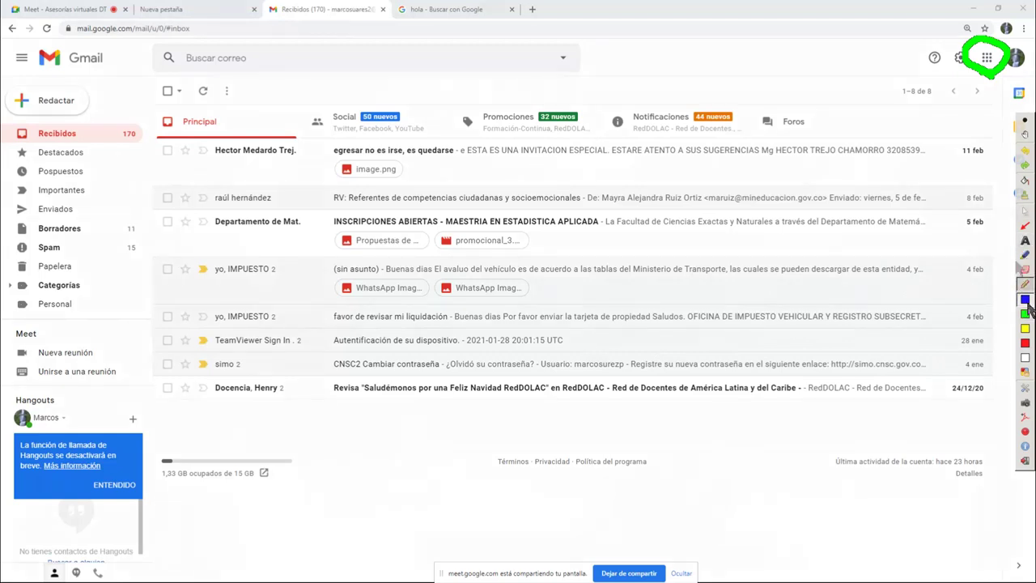
mouse_move(1035, 96)
left_mouse_down()
mouse_move(947, 98)
mouse_move(966, 257)
mouse_move(965, 495)
mouse_move(1034, 499)
left_mouse_up()
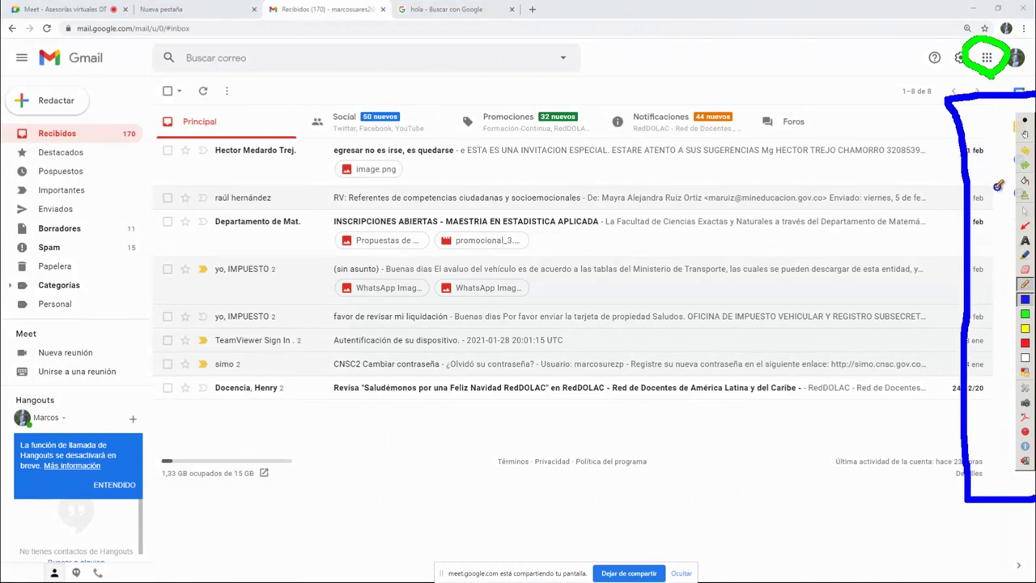
mouse_move(323, 133)
left_mouse_down()
mouse_move(377, 133)
mouse_move(154, 155)
mouse_move(437, 199)
mouse_move(918, 182)
mouse_move(455, 114)
mouse_move(279, 144)
left_mouse_up()
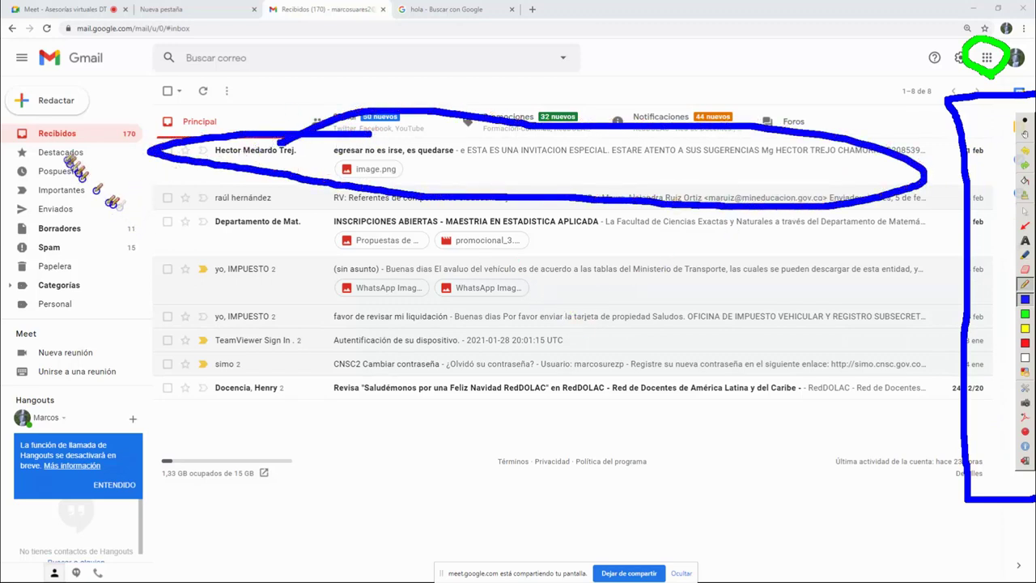
left_click_drag(61, 131, 41, 306)
mouse_move(26, 160)
left_mouse_down()
mouse_move(83, 160)
mouse_move(44, 136)
mouse_move(81, 166)
left_mouse_up()
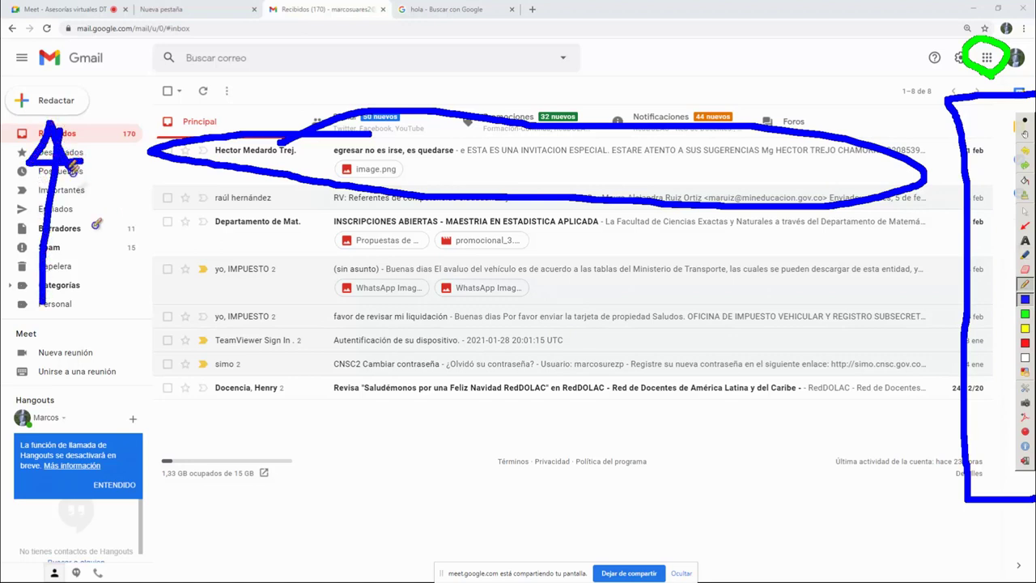
left_click_drag(150, 440, 293, 440)
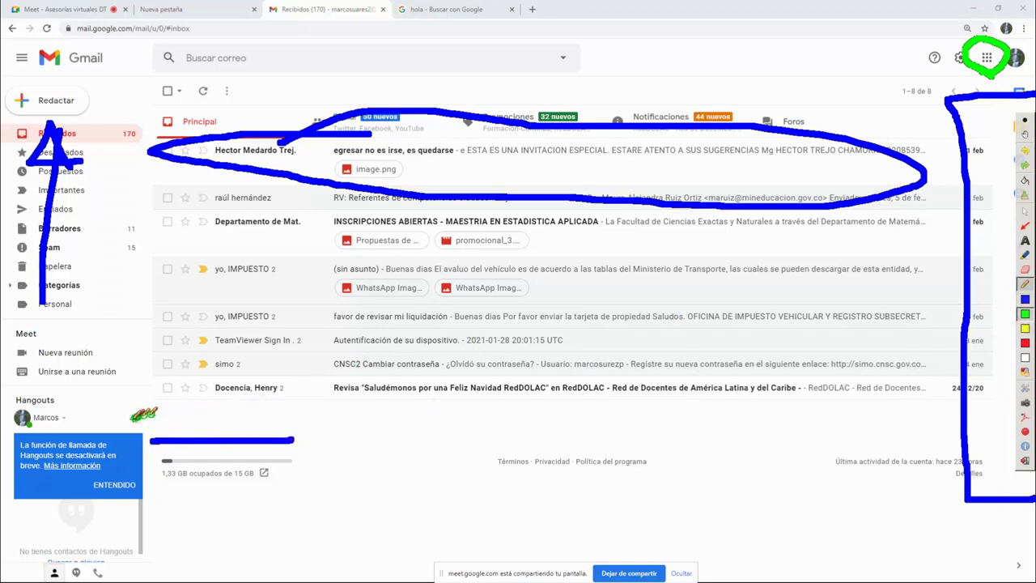
key("super")
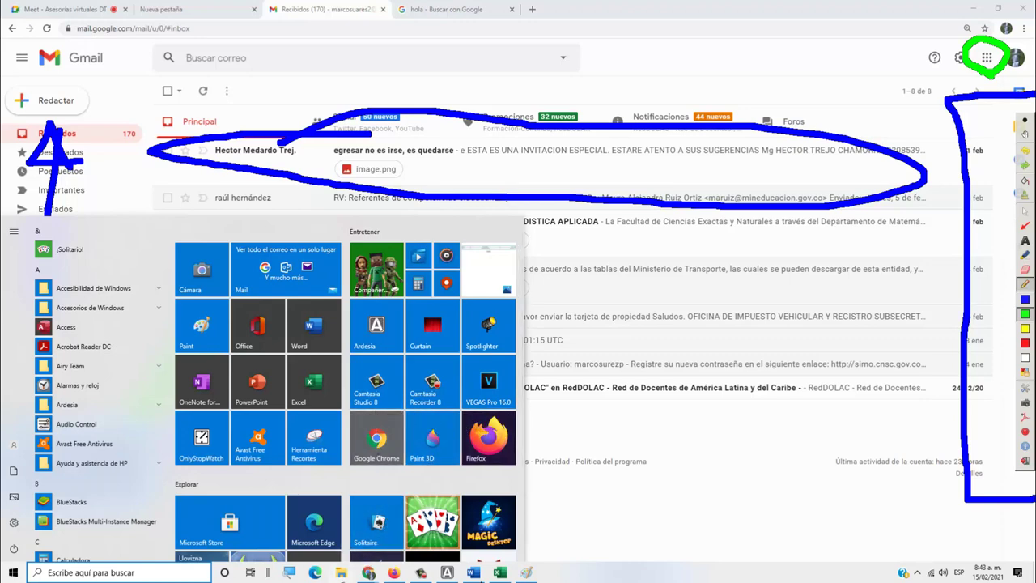
Bring back the Paint screenshot window and clear all Ardesia ink
mouse_move(368, 573)
left_click(526, 572)
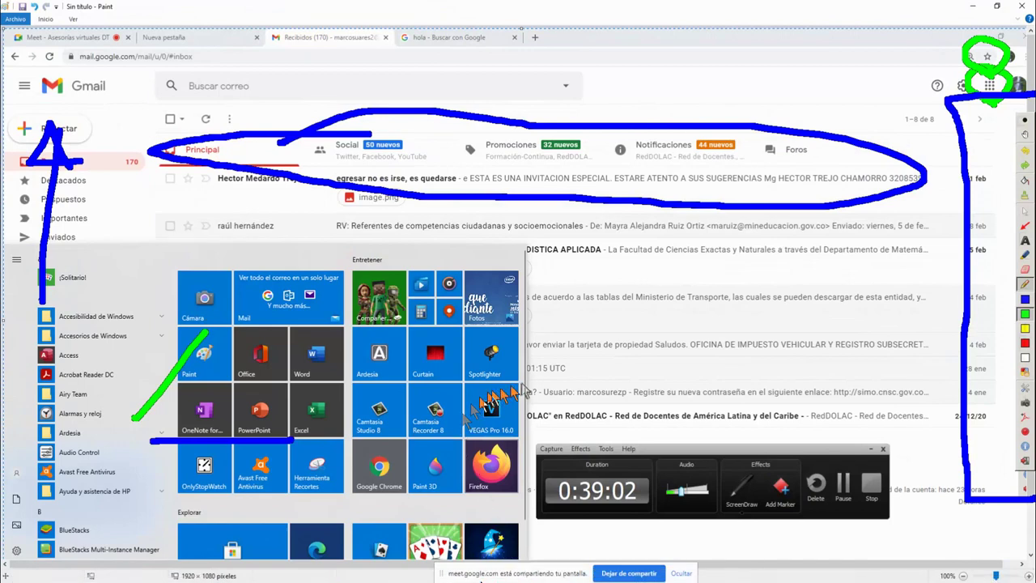
left_click(1025, 202)
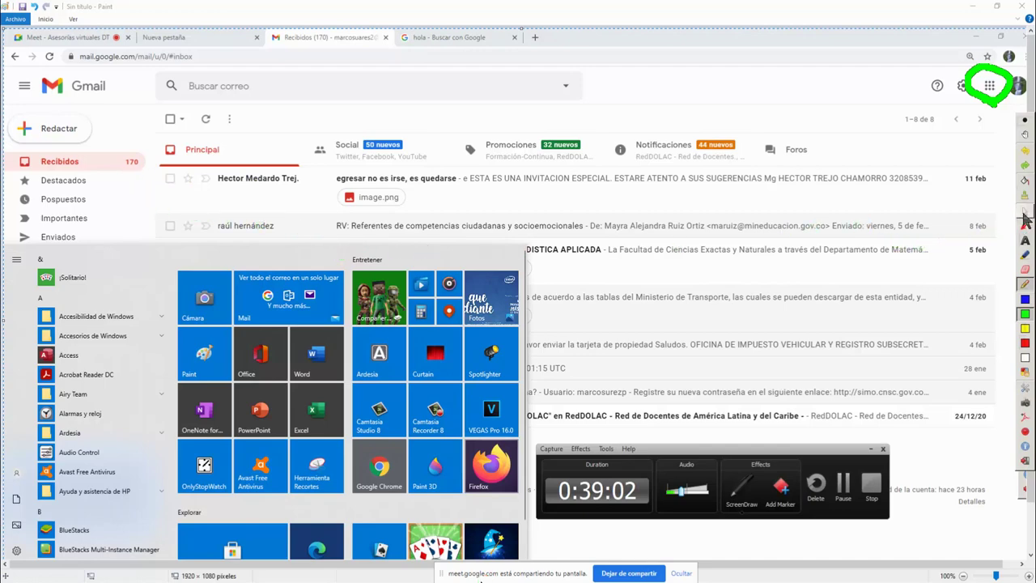
Select the Ardesia-to-VEGAS Pro tile block in the pasted Start-menu screenshot
left_click_drag(355, 346, 390, 369)
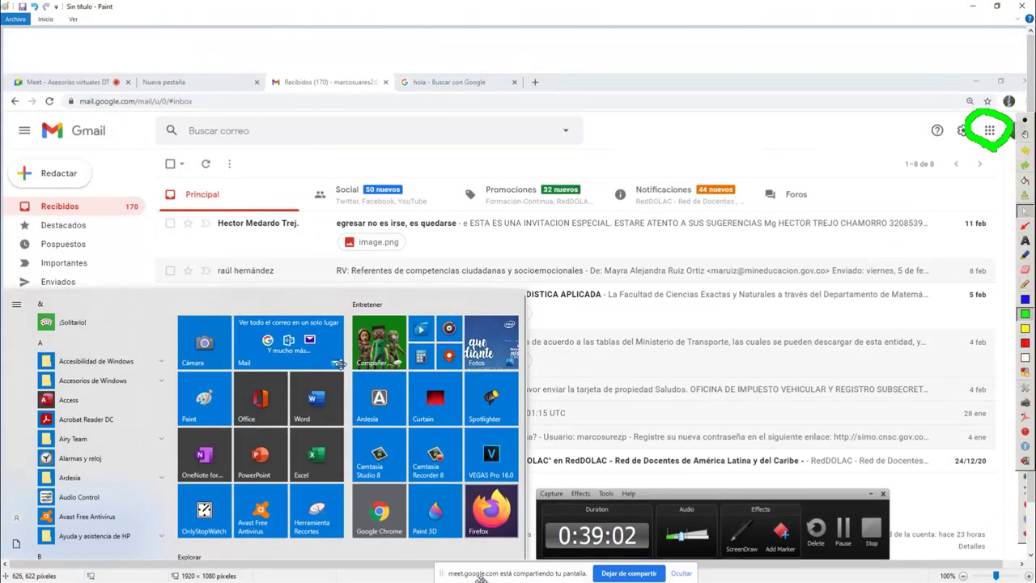
mouse_move(338, 322)
left_mouse_down()
mouse_move(348, 327)
mouse_move(338, 322)
left_mouse_up()
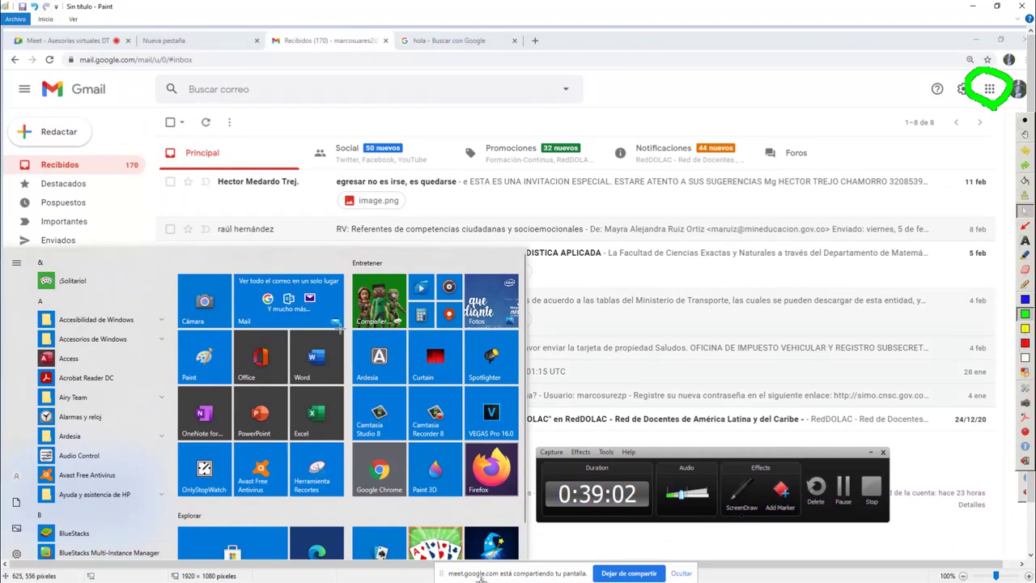
mouse_move(346, 328)
left_mouse_down()
mouse_move(370, 370)
mouse_move(464, 433)
mouse_move(532, 443)
left_mouse_up()
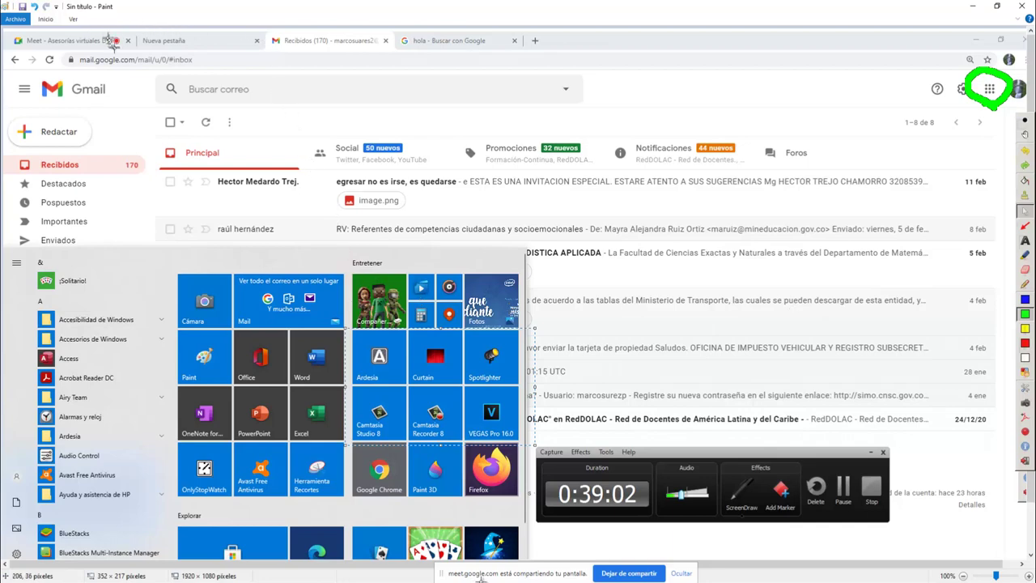
Resize the selected tiles to 150%, then undo the enlargement
left_click(47, 25)
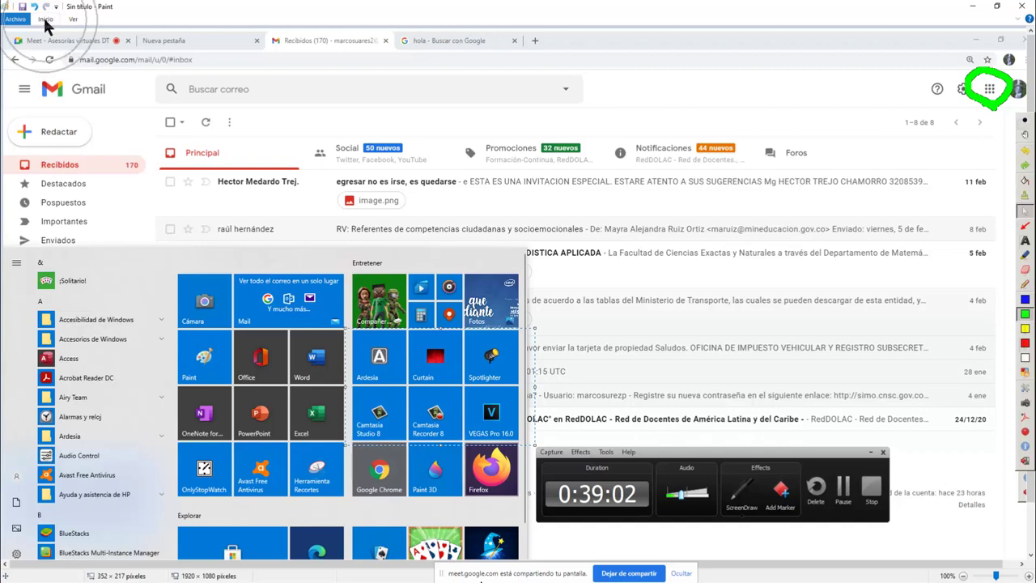
left_click(46, 23)
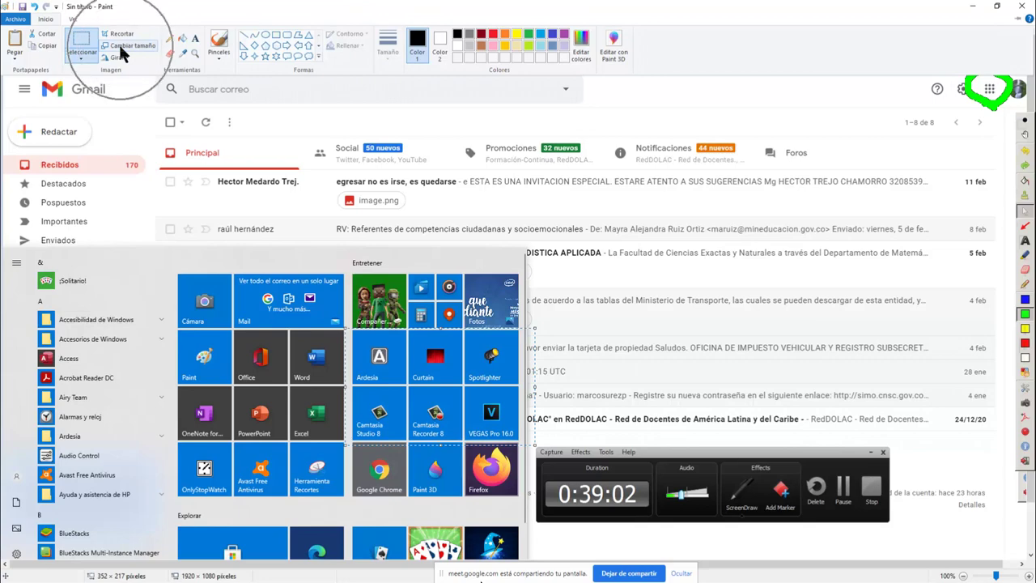
left_click(120, 47)
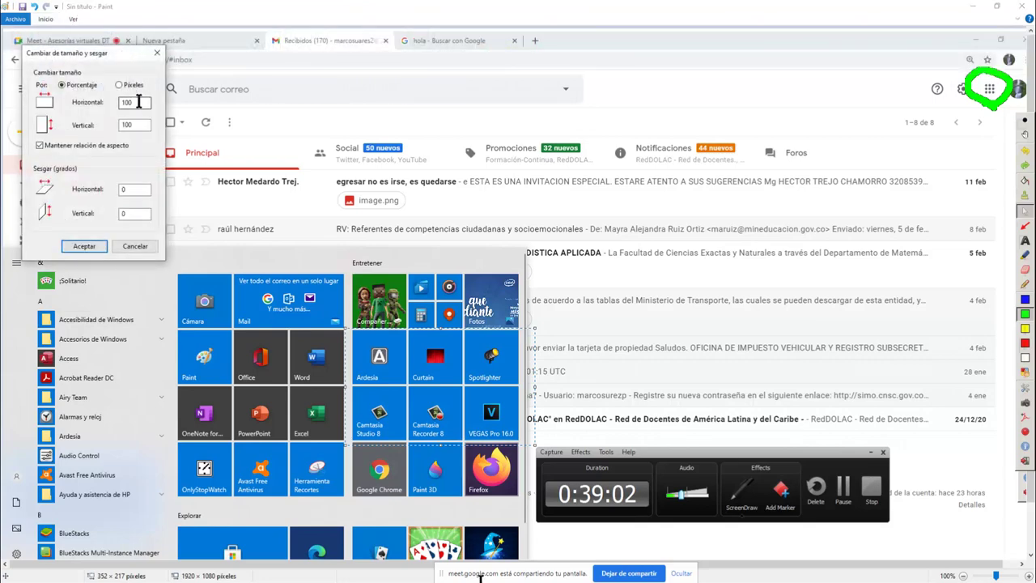
left_click_drag(138, 102, 114, 106)
type("150")
key("Return")
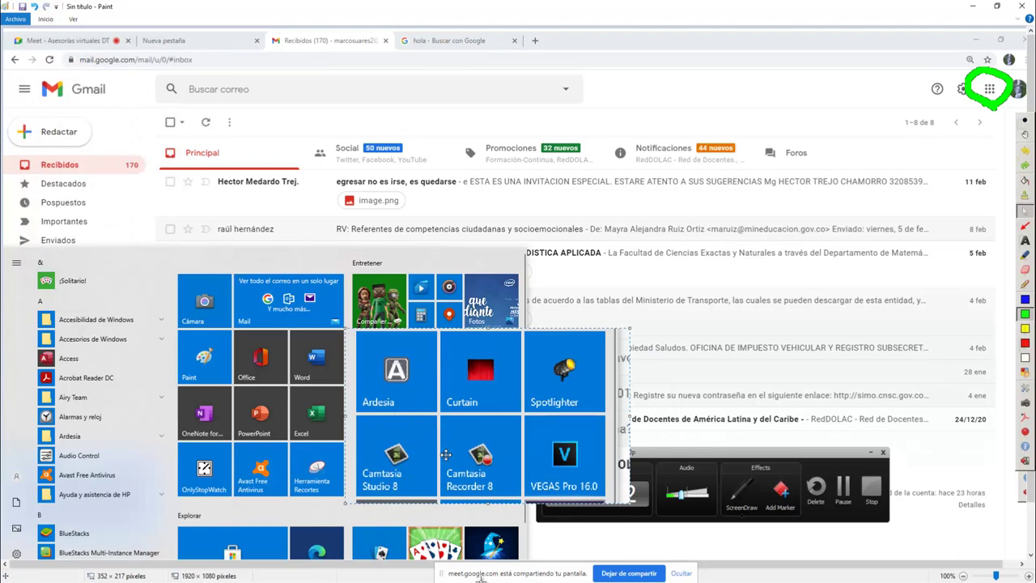
key("ctrl+z")
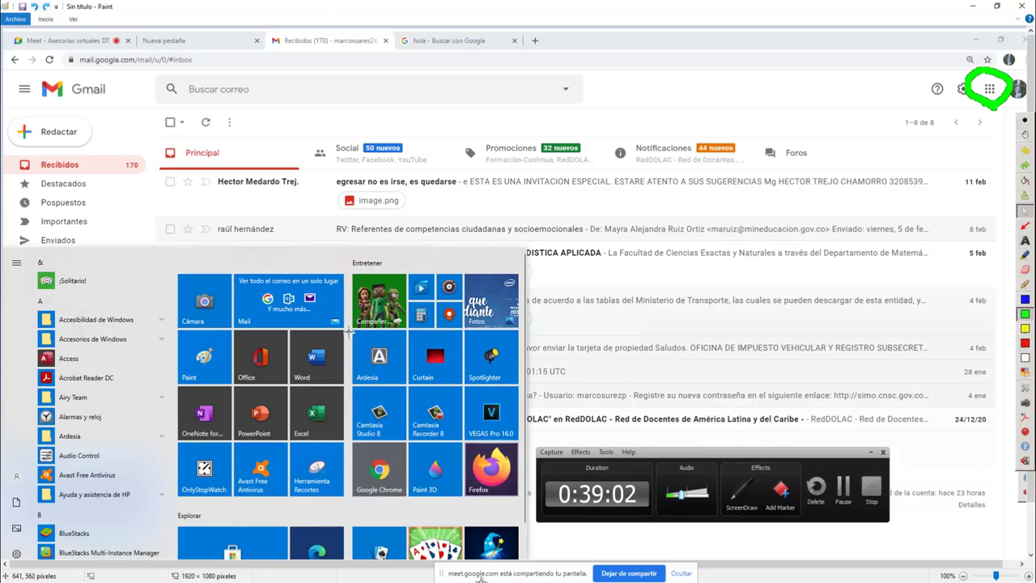
Enlarge the reselected tile block to 250%, move it top left, and choose red ink
left_click_drag(350, 330, 530, 443)
left_click(46, 19)
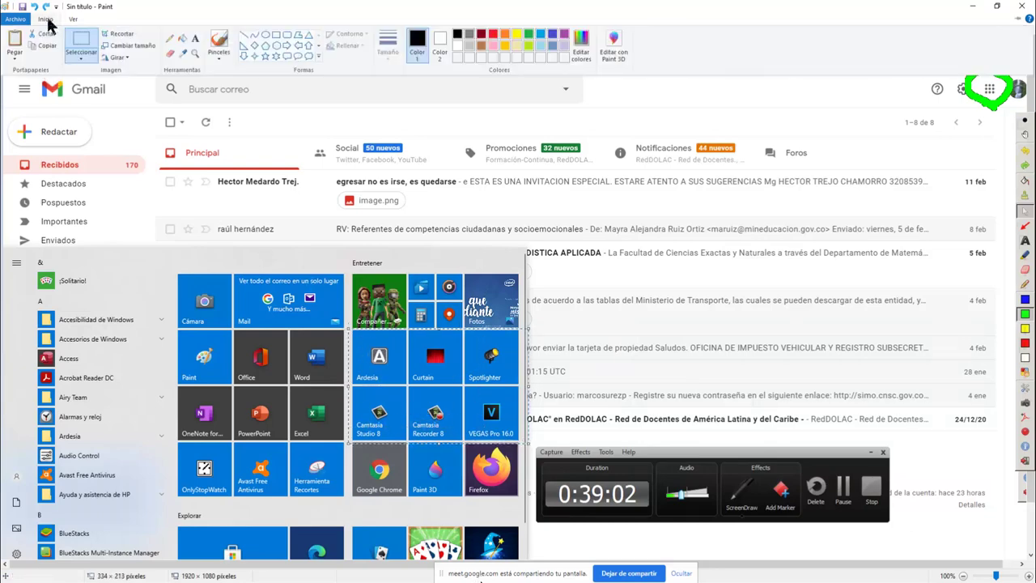
left_click(119, 48)
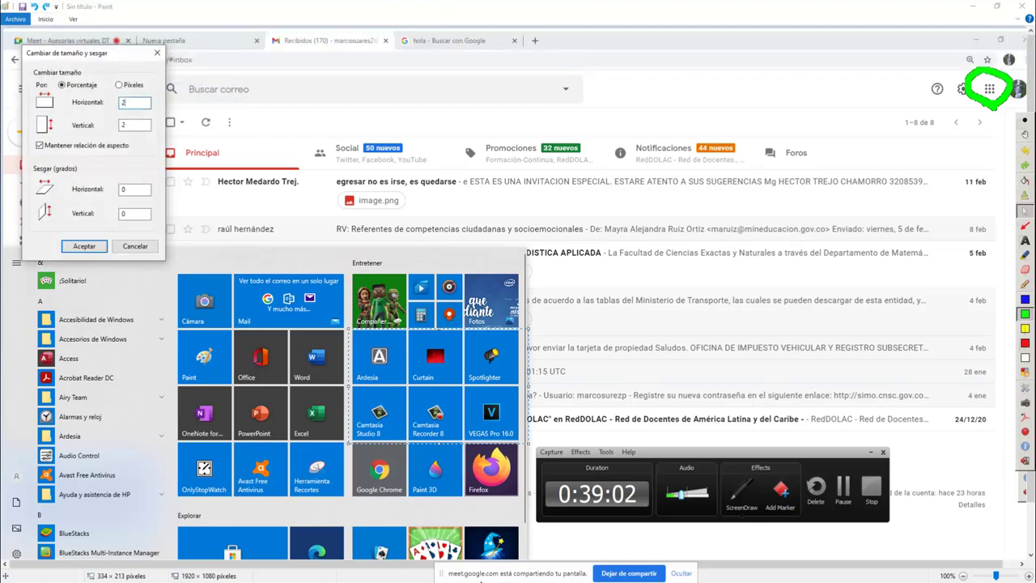
key("Return")
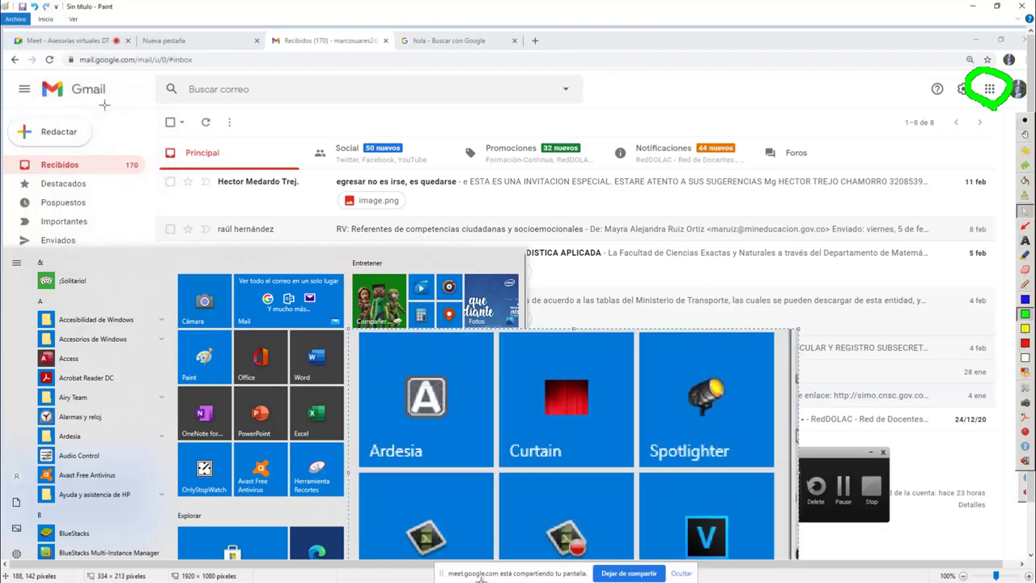
mouse_move(515, 353)
left_mouse_down()
mouse_move(308, 105)
mouse_move(249, 98)
mouse_move(224, 77)
mouse_move(264, 122)
mouse_move(251, 93)
mouse_move(249, 116)
mouse_move(241, 87)
left_mouse_up()
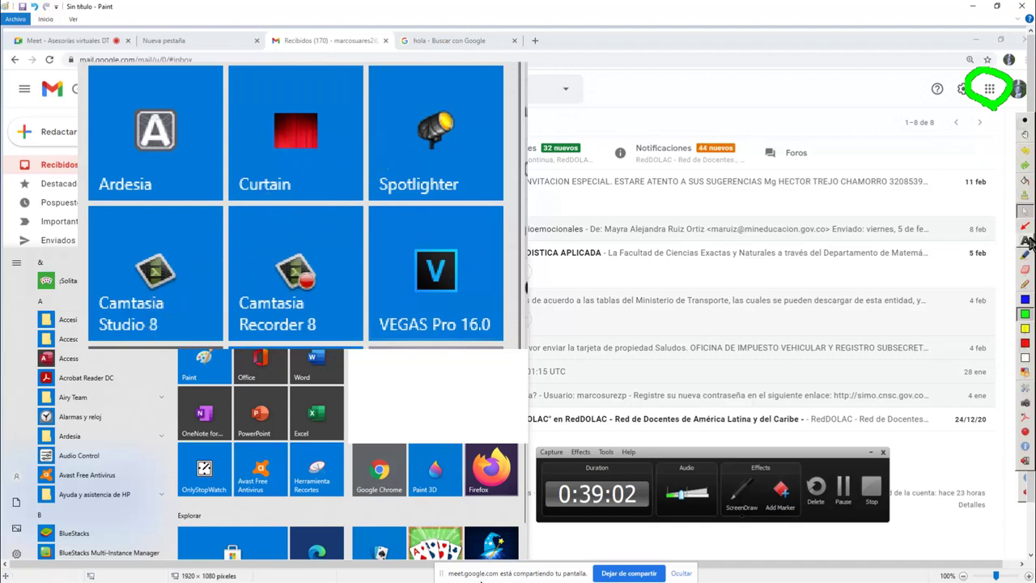
left_click(1025, 312)
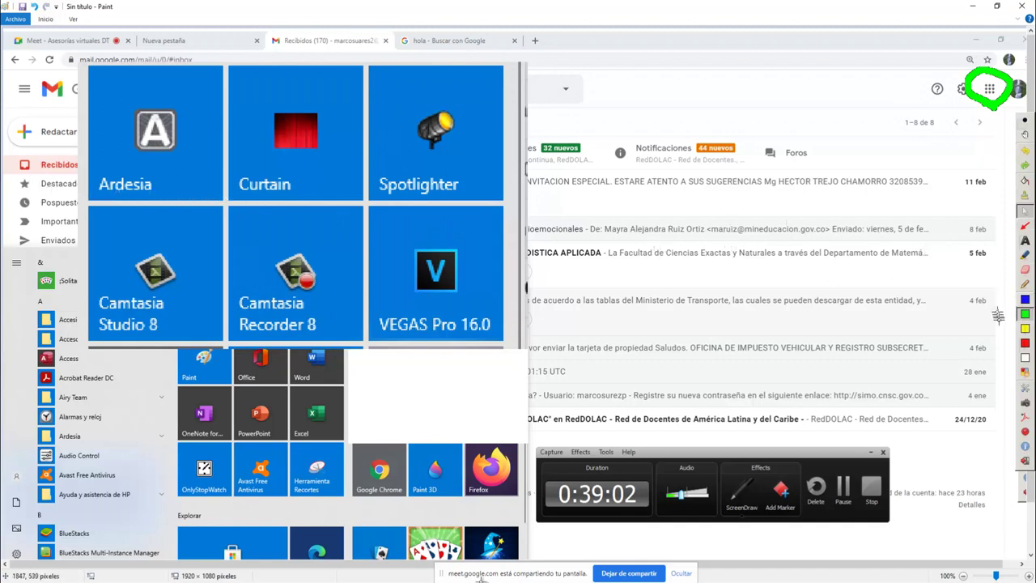
left_click(1026, 342)
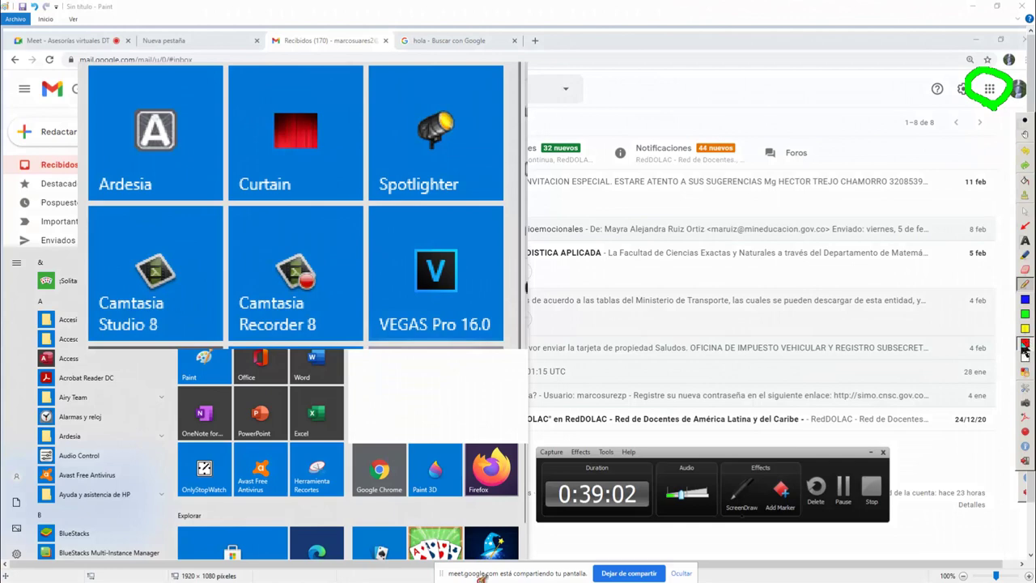
mouse_move(314, 65)
left_mouse_down()
mouse_move(123, 61)
mouse_move(63, 165)
mouse_move(278, 215)
mouse_move(534, 197)
mouse_move(421, 65)
mouse_move(271, 51)
left_mouse_up()
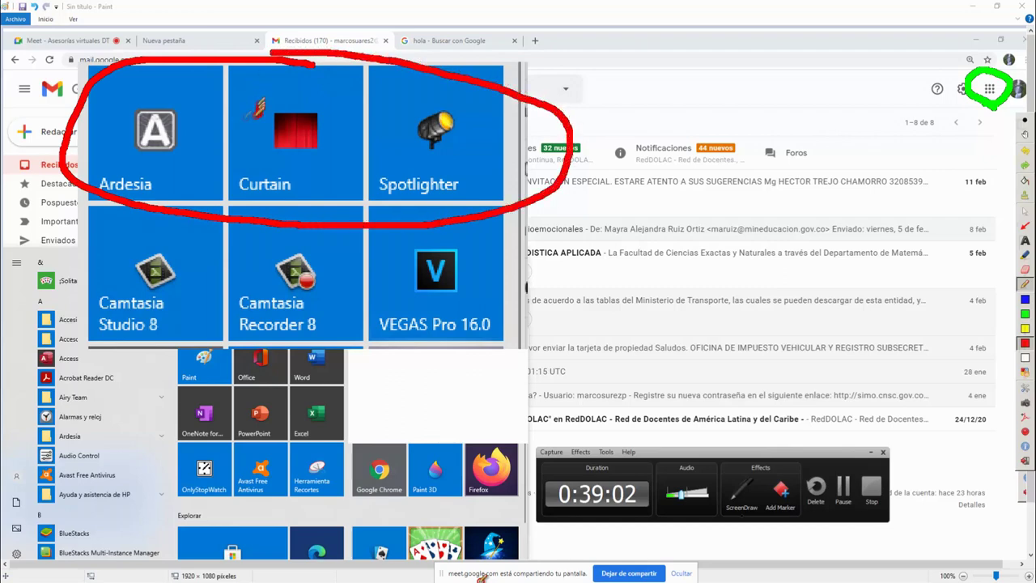
mouse_move(161, 92)
left_mouse_down()
mouse_move(234, 87)
mouse_move(225, 107)
mouse_move(243, 89)
mouse_move(228, 111)
left_mouse_up()
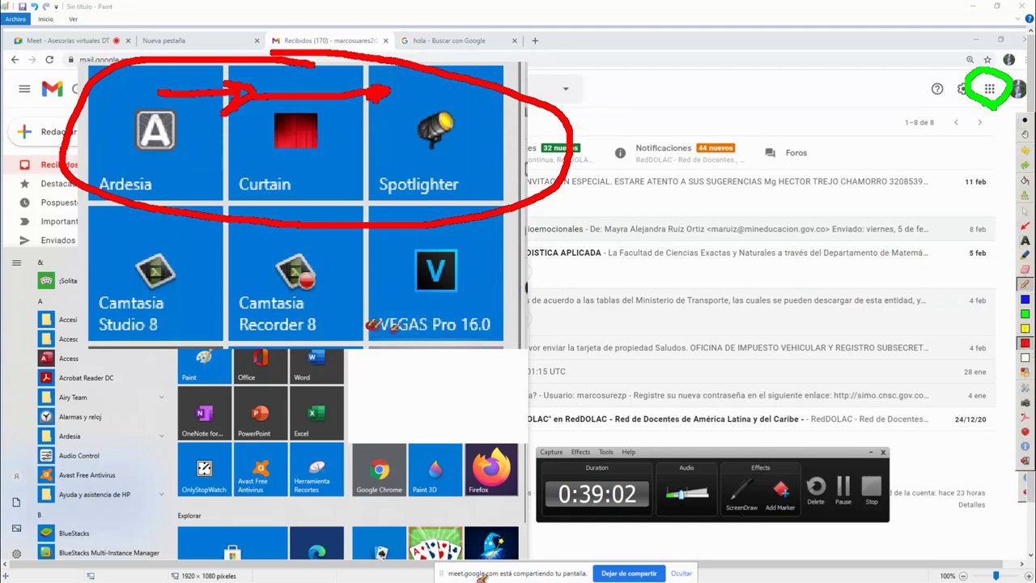
mouse_move(212, 260)
left_mouse_down()
mouse_move(166, 217)
mouse_move(65, 304)
mouse_move(191, 324)
mouse_move(212, 240)
left_mouse_up()
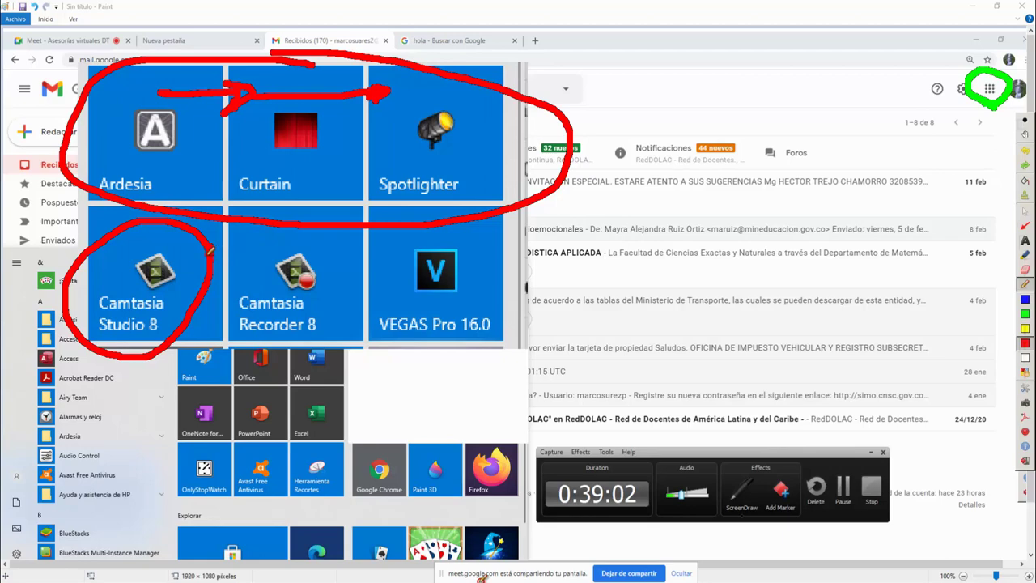
left_click_drag(210, 249, 260, 243)
left_click_drag(265, 243, 270, 255)
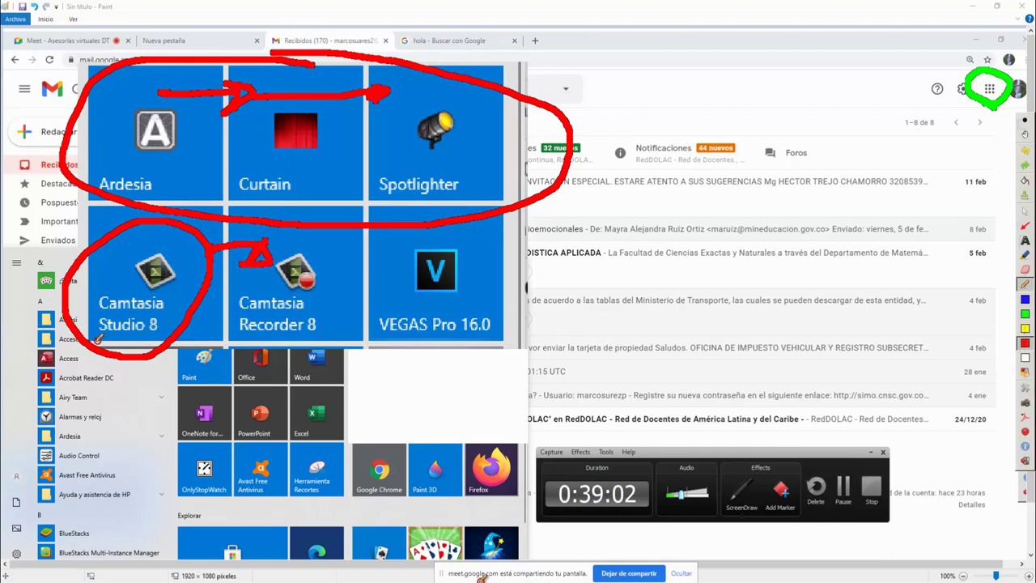
mouse_move(94, 340)
left_mouse_down()
mouse_move(183, 374)
mouse_move(356, 350)
left_mouse_up()
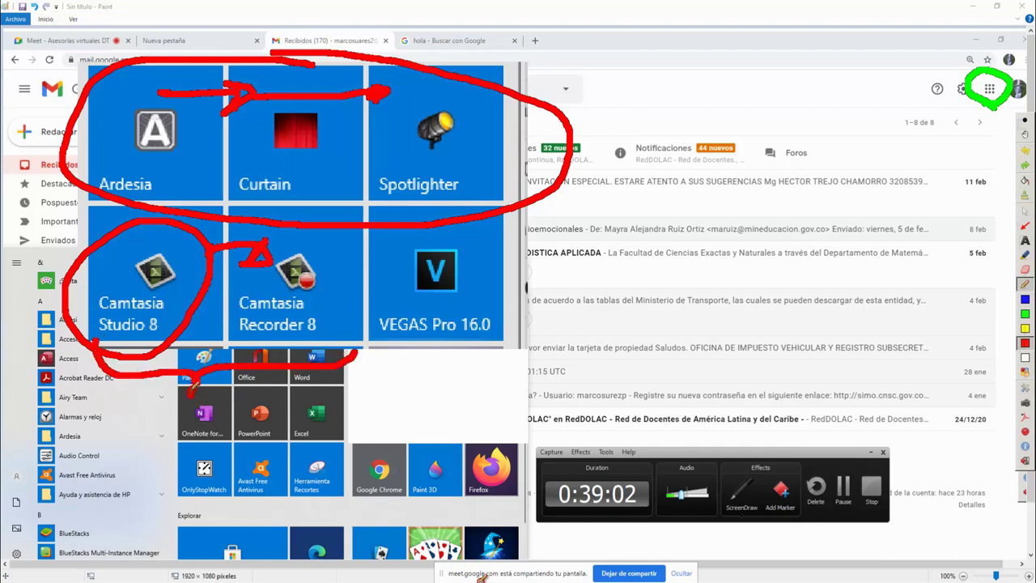
mouse_move(209, 387)
left_mouse_down()
mouse_move(445, 441)
mouse_move(458, 369)
mouse_move(473, 374)
left_mouse_up()
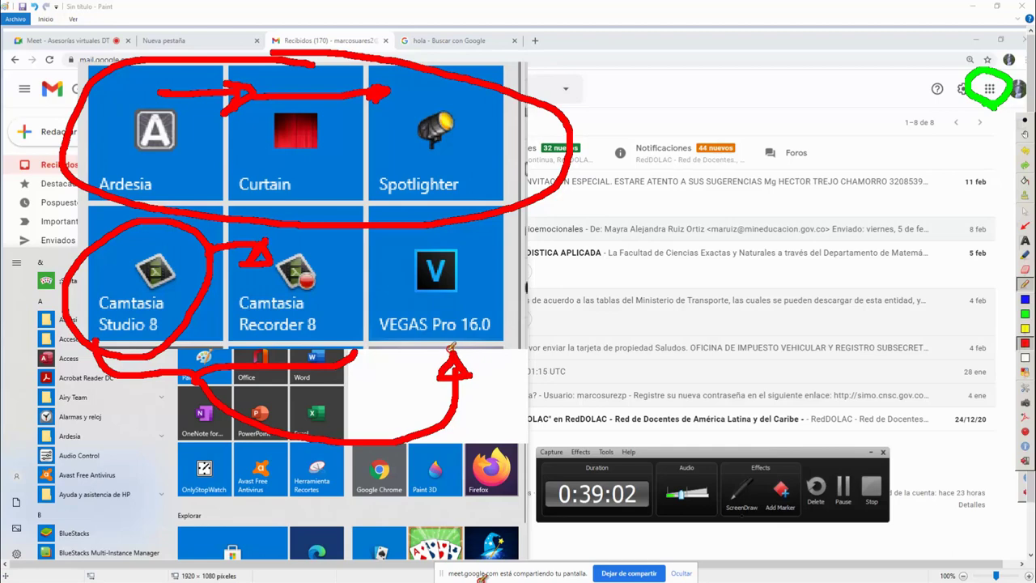
mouse_move(457, 349)
left_mouse_down()
mouse_move(400, 350)
mouse_move(356, 271)
mouse_move(490, 207)
mouse_move(479, 344)
left_mouse_up()
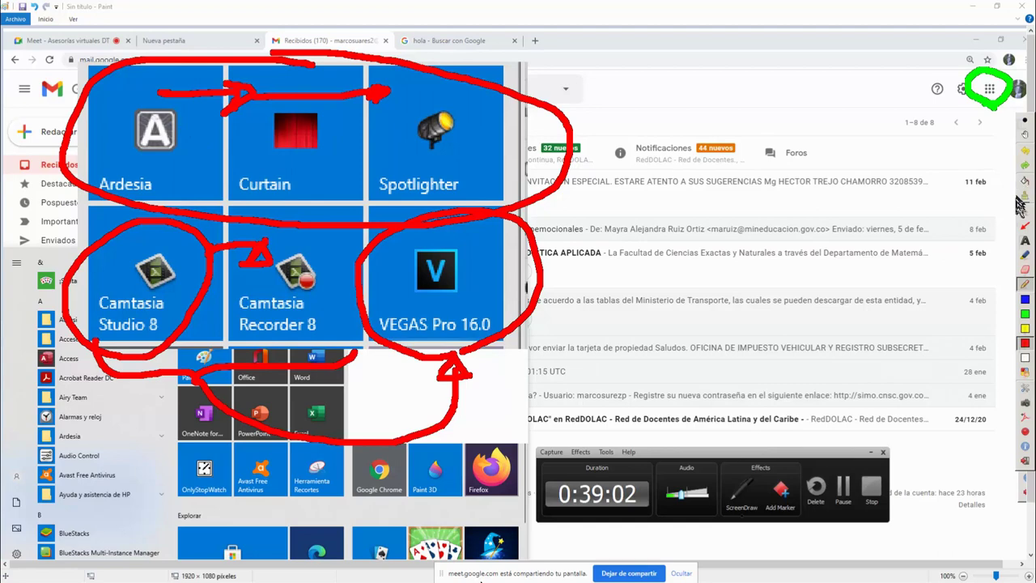
left_click(1025, 201)
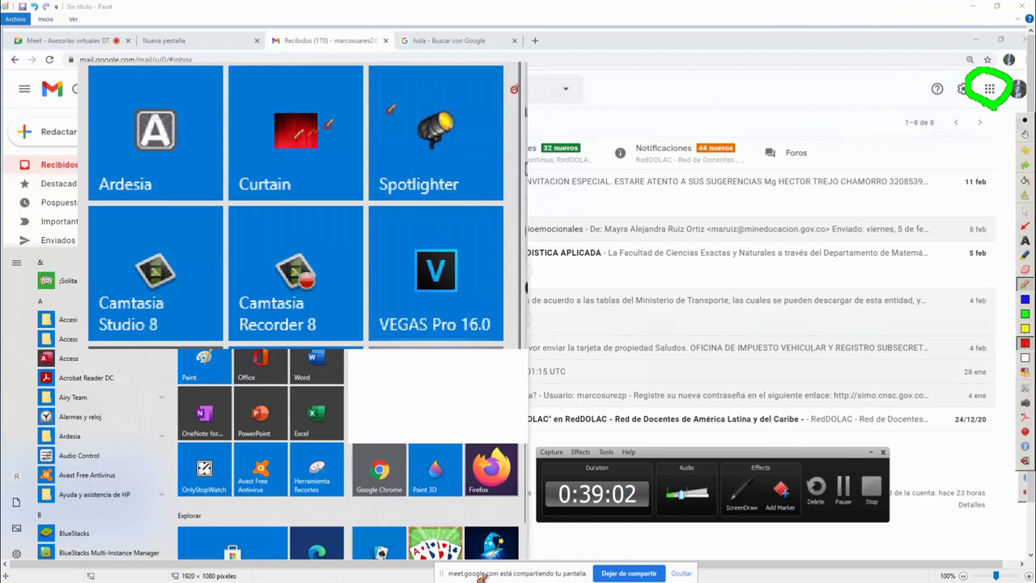
Draw long red strokes, a large red X and a red plus sign over the inbox
mouse_move(971, 8)
left_mouse_down()
mouse_move(607, 196)
mouse_move(839, 78)
mouse_move(863, 128)
mouse_move(606, 180)
left_mouse_up()
left_click_drag(593, 21, 710, 267)
left_click_drag(797, 66, 615, 283)
left_click_drag(595, 126, 647, 237)
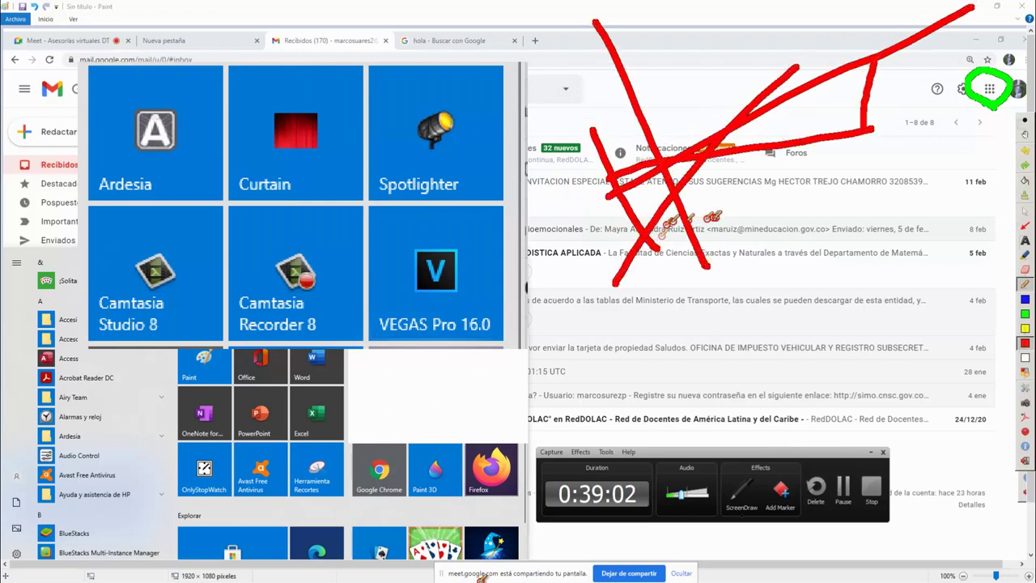
mouse_move(672, 79)
left_mouse_down()
mouse_move(672, 122)
mouse_move(706, 102)
left_mouse_up()
Draw a blue X and a short blue arrow line toward the tool palette
left_click_drag(717, 234, 844, 217)
left_click_drag(832, 165, 749, 292)
left_click_drag(704, 231, 824, 286)
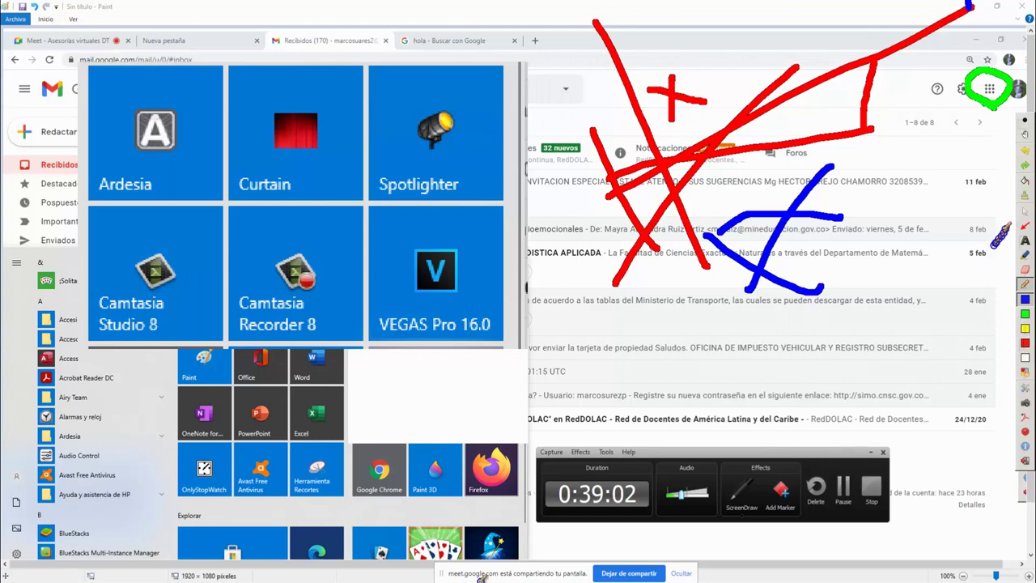
mouse_move(941, 213)
left_mouse_down()
mouse_move(1000, 209)
mouse_move(993, 224)
left_mouse_up()
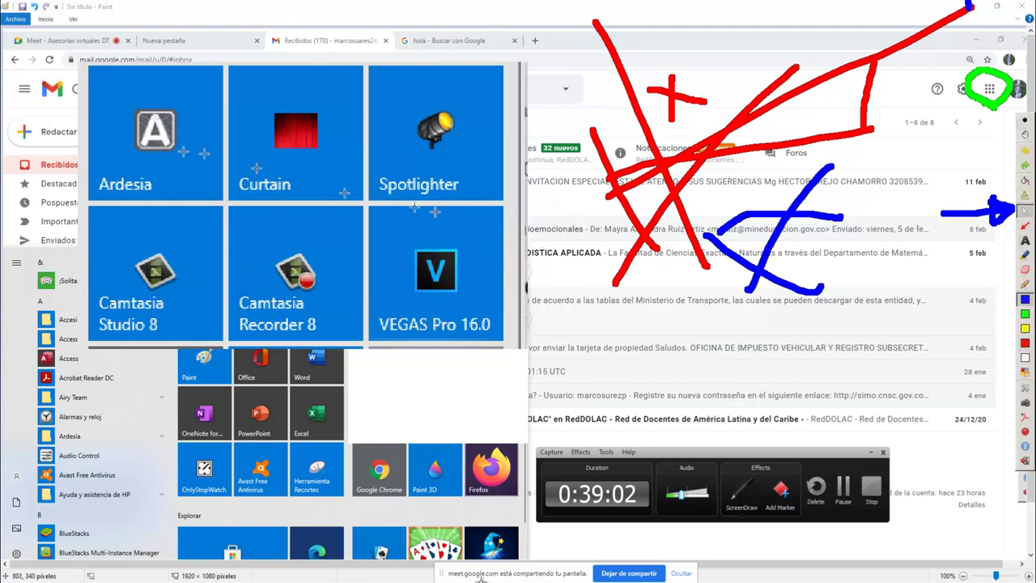
Drag tile blocks down and right within the Paint screenshot image
mouse_move(252, 165)
left_mouse_down()
mouse_move(356, 279)
mouse_move(422, 300)
left_mouse_up()
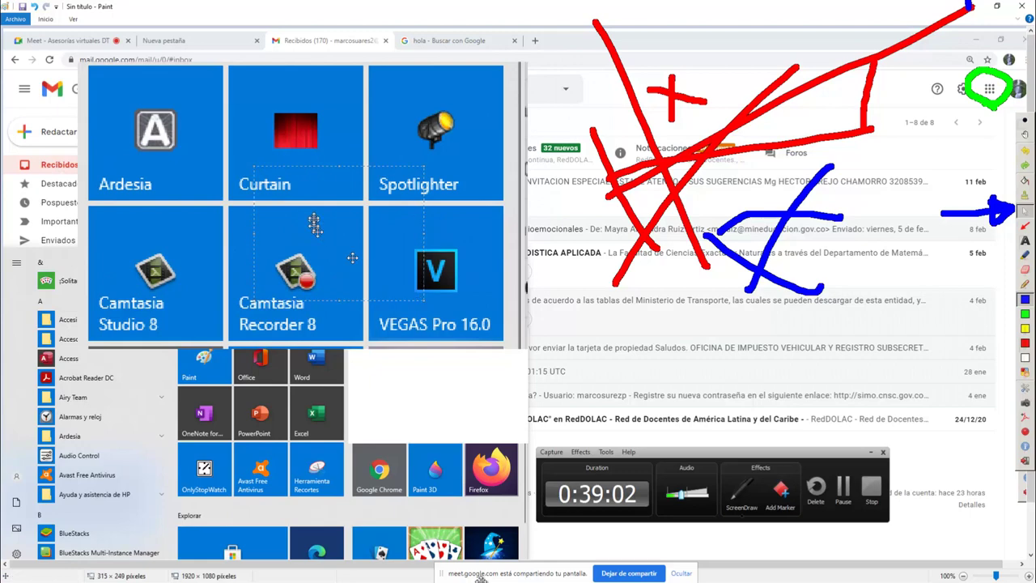
left_click_drag(304, 216, 421, 316)
left_click_drag(267, 197, 335, 231)
left_click(335, 231)
Move more selected tile areas, then close the Paint image without saving
mouse_move(149, 169)
left_mouse_down()
mouse_move(257, 252)
mouse_move(459, 368)
left_mouse_up()
mouse_move(541, 309)
left_mouse_down()
mouse_move(696, 409)
mouse_move(578, 481)
left_mouse_up()
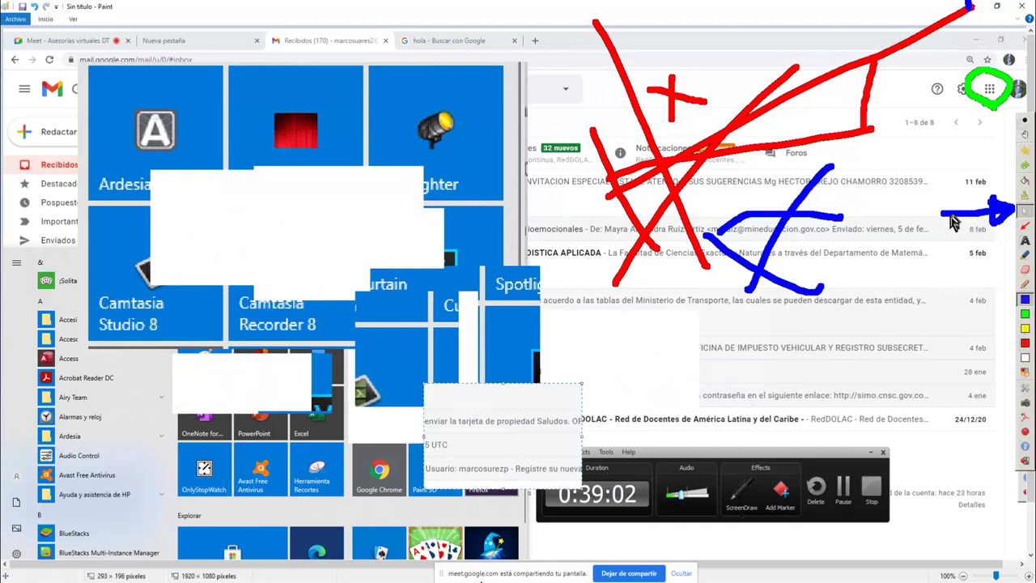
left_click_drag(680, 328, 782, 414)
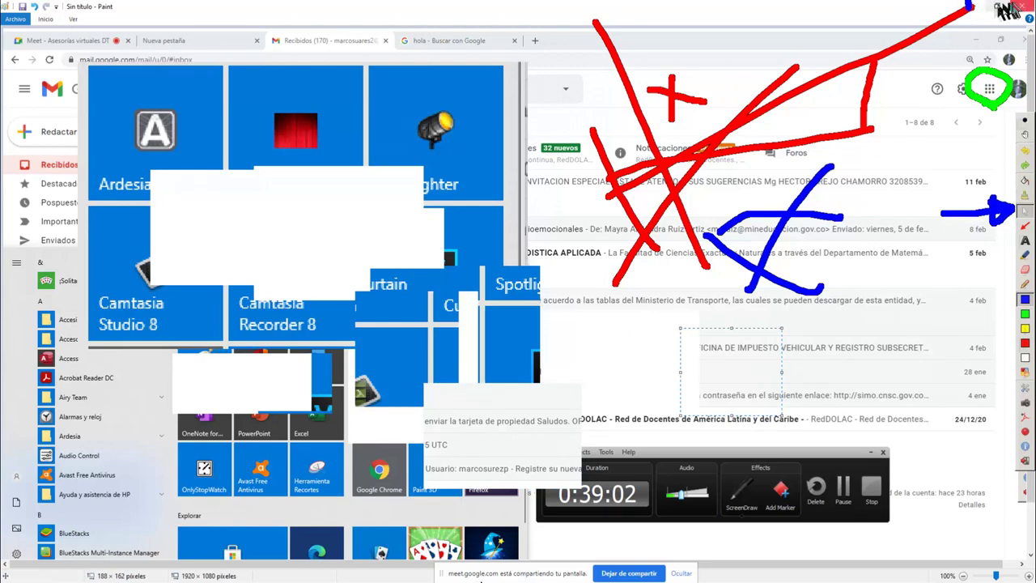
left_click(1021, 7)
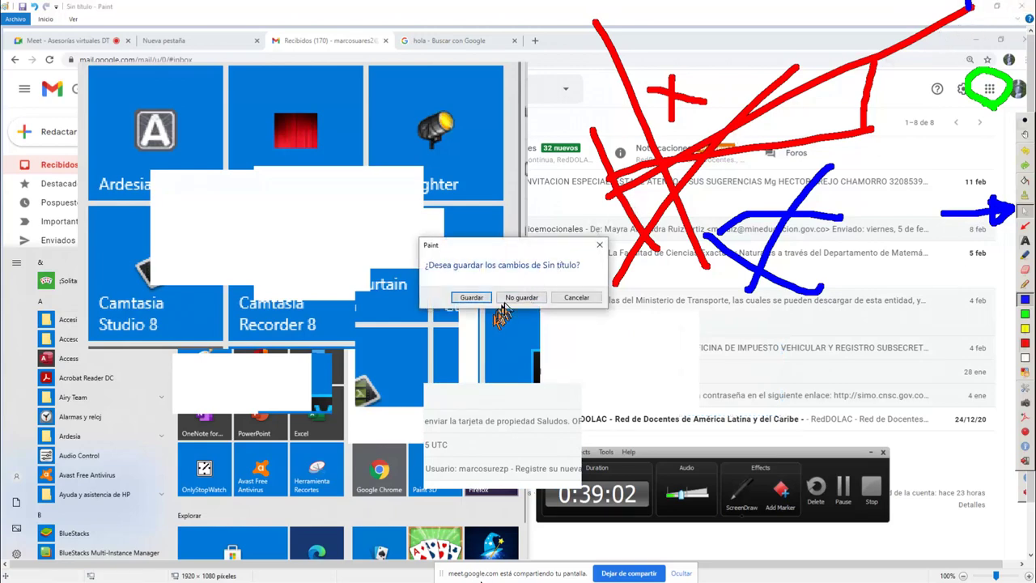
left_click(516, 298)
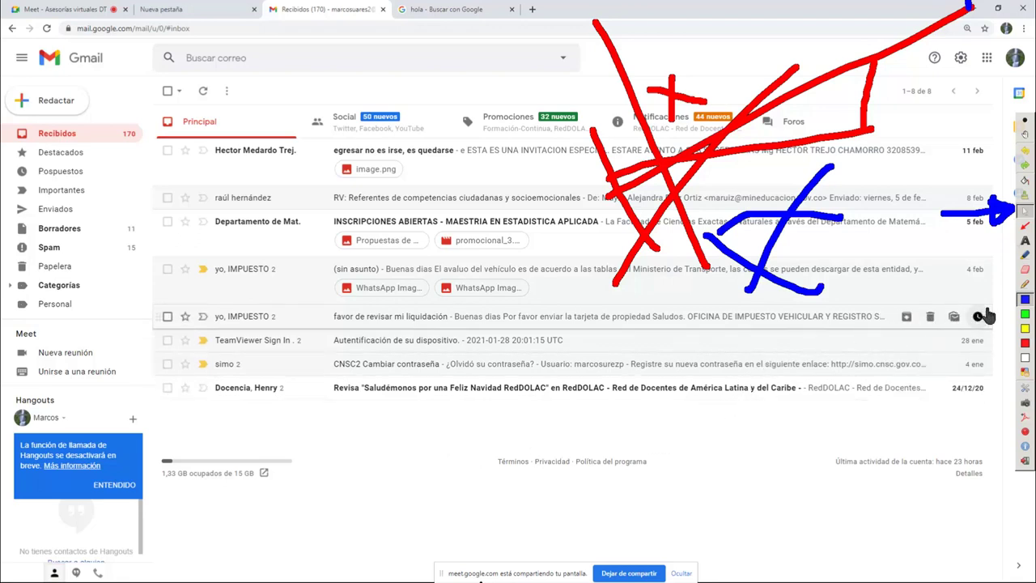
Draw a red arrow beside the 8 feb row, then wipe all Ardesia ink with Limpiar
left_click(1025, 343)
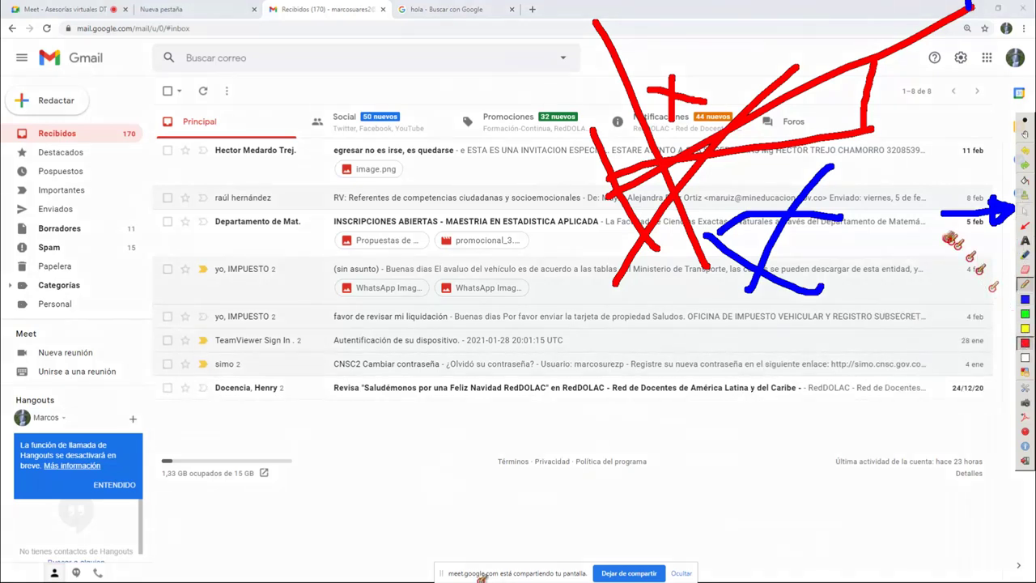
left_click_drag(915, 195, 1001, 189)
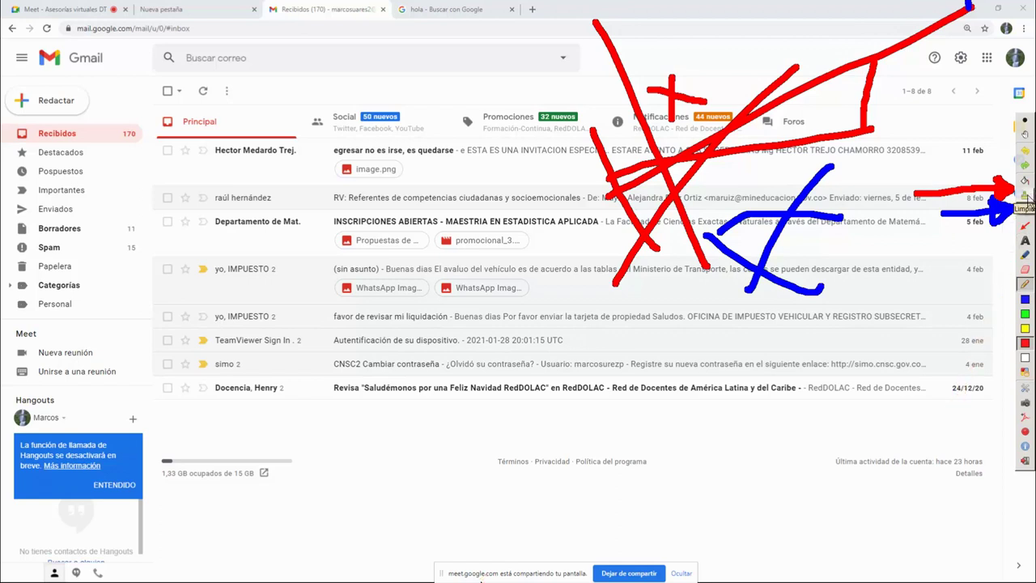
left_click(1026, 196)
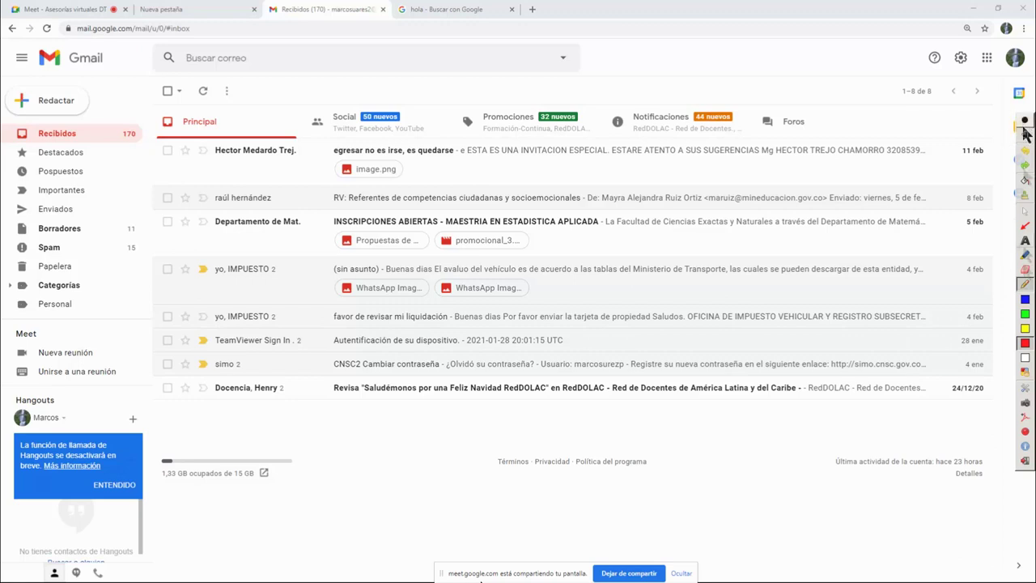
left_click(1024, 300)
left_click_drag(427, 224, 813, 202)
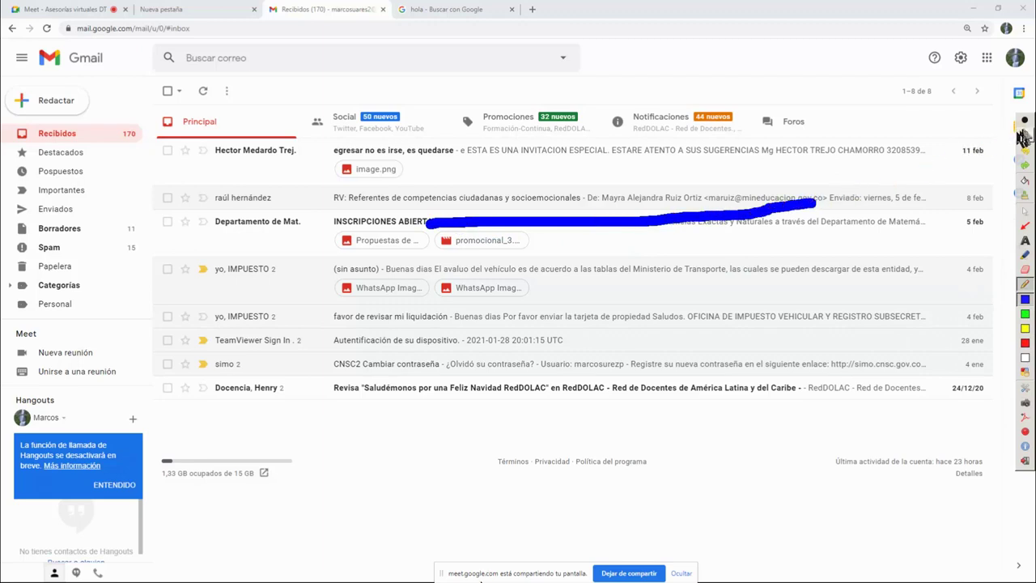
left_click_drag(463, 259, 801, 245)
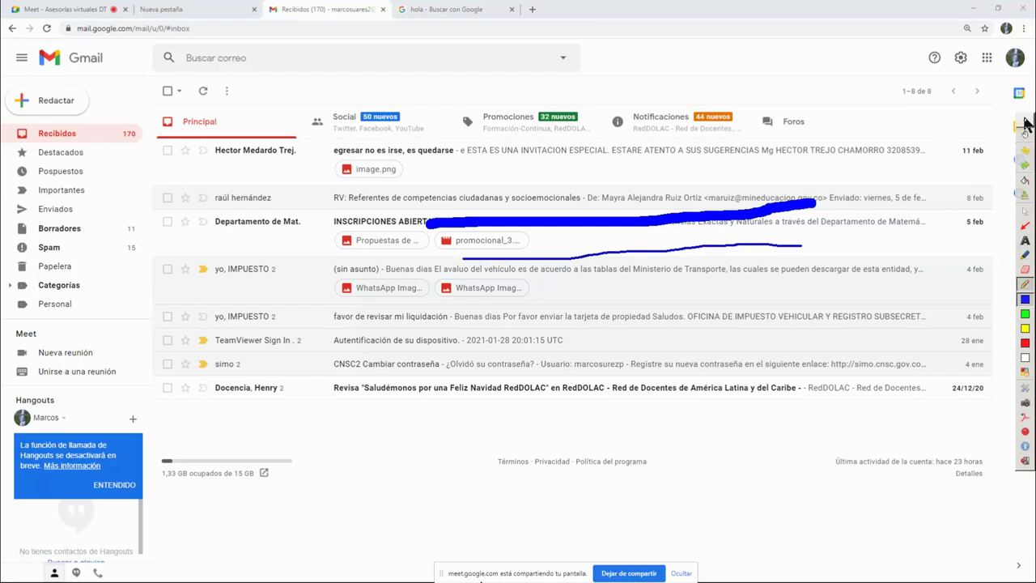
left_click_drag(404, 317, 779, 307)
left_click_drag(759, 143, 984, 118)
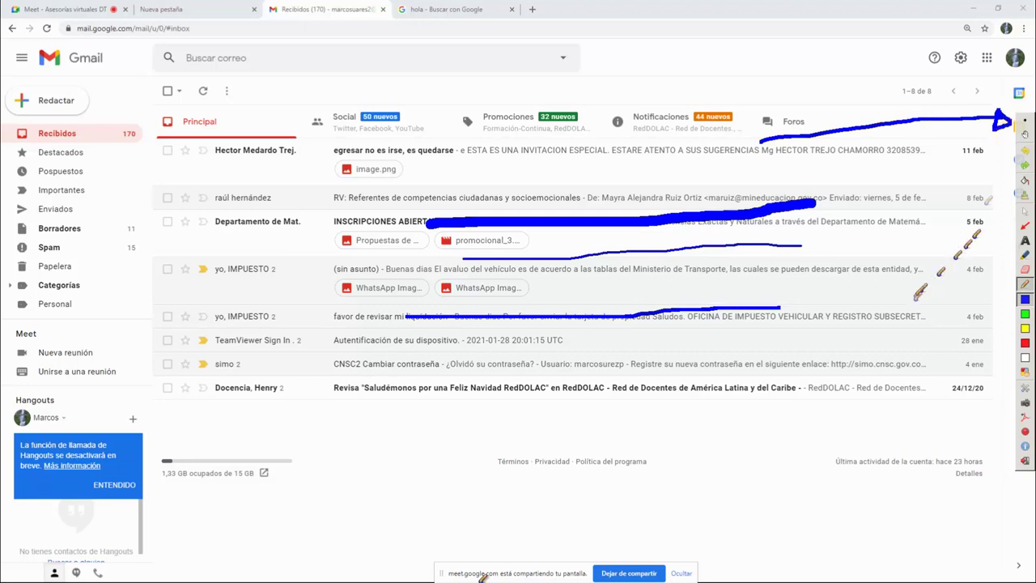
left_click(1024, 342)
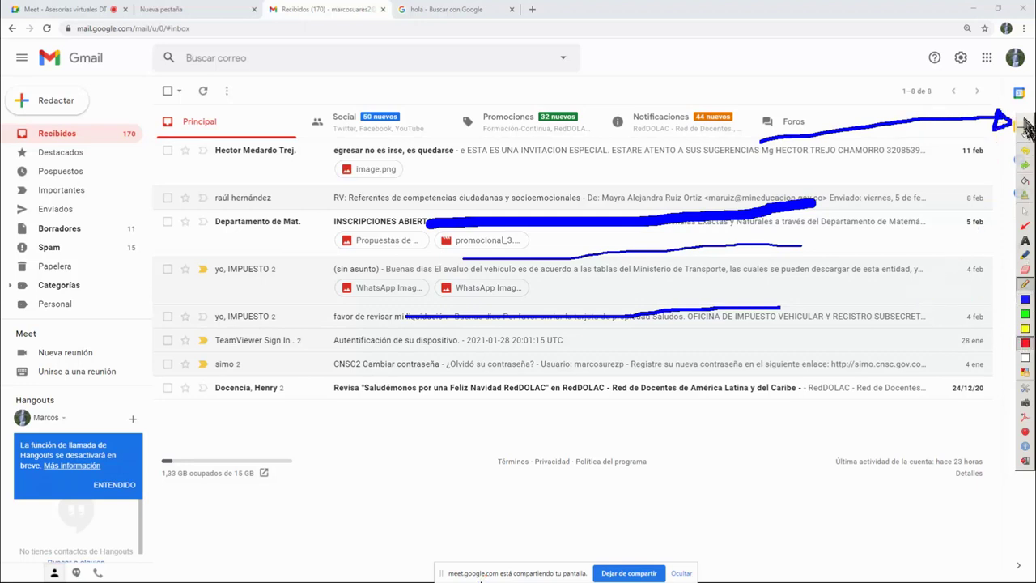
left_click_drag(374, 364, 824, 338)
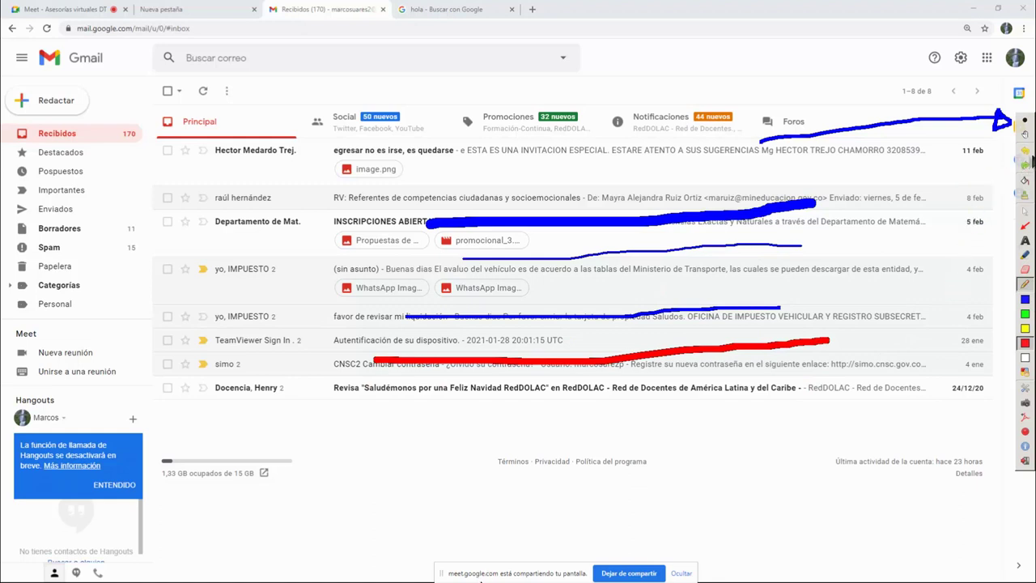
left_click(1026, 152)
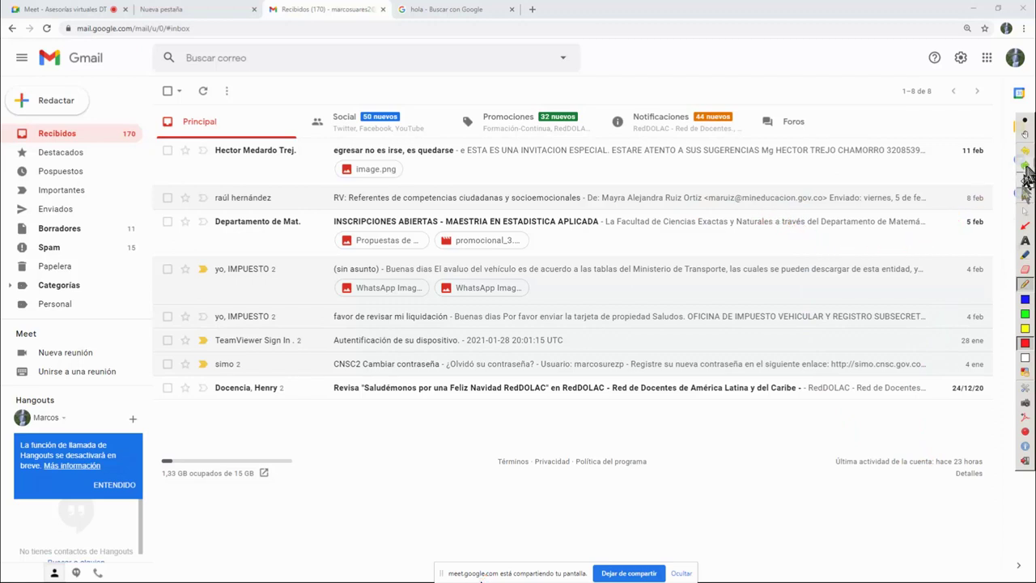
Scribble green, blue and yellow strokes across the mail list, then clear them with Delete
left_click(1025, 313)
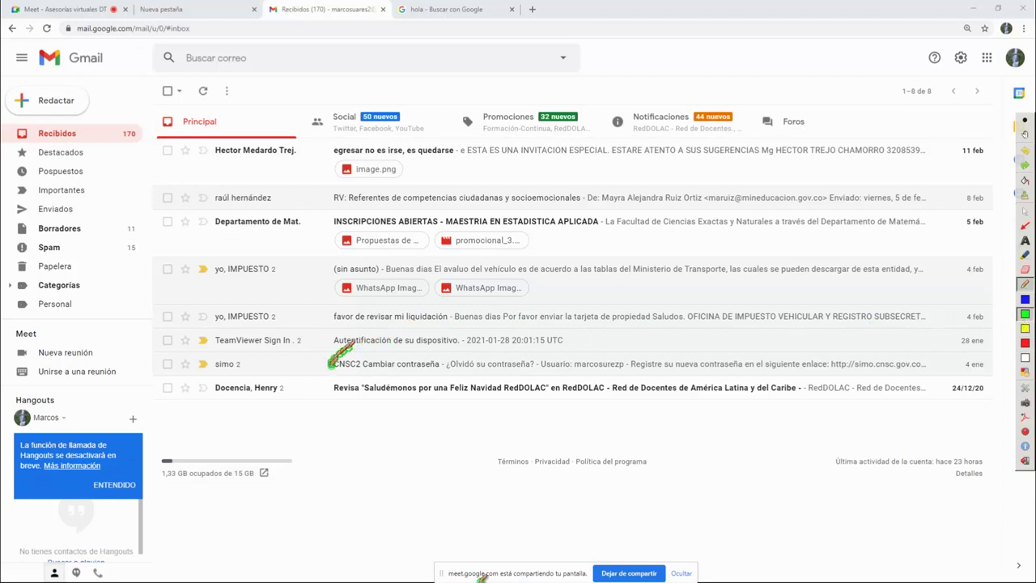
left_click_drag(366, 468, 711, 299)
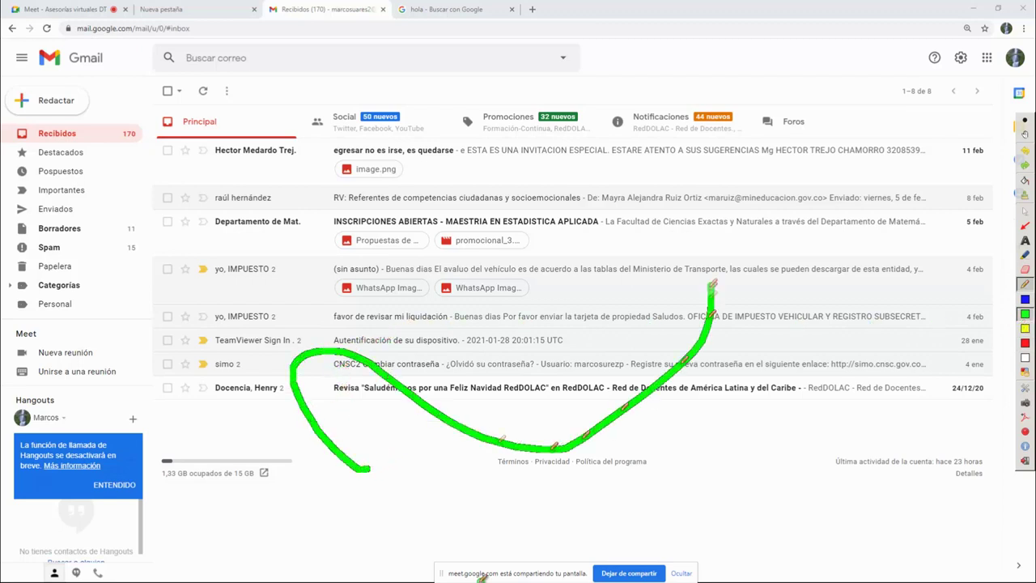
left_click(1025, 299)
mouse_move(605, 252)
left_mouse_down()
mouse_move(637, 454)
mouse_move(813, 531)
left_mouse_up()
left_click(1025, 328)
mouse_move(905, 335)
left_mouse_down()
mouse_move(458, 275)
mouse_move(420, 176)
left_mouse_up()
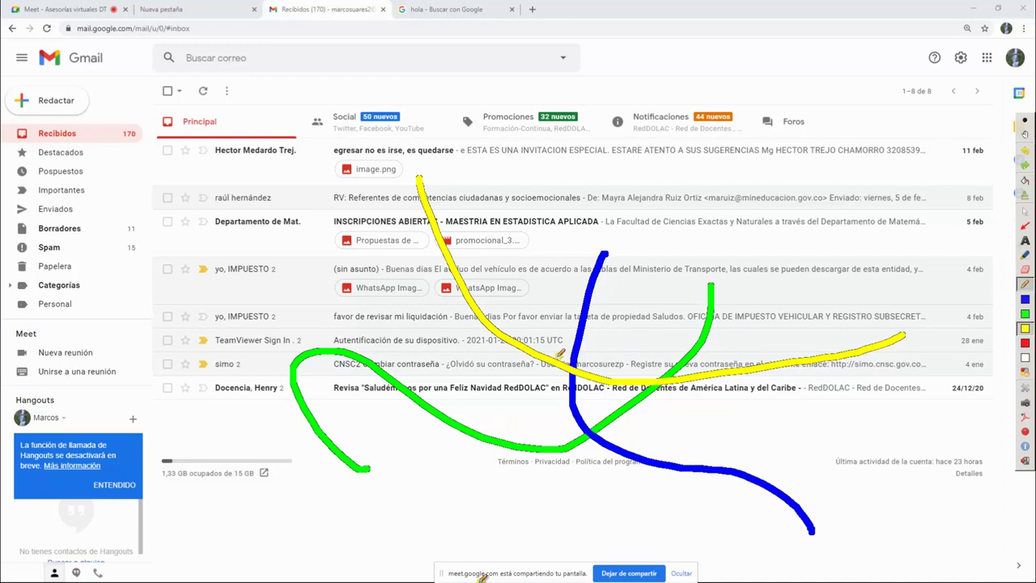
key("Delete")
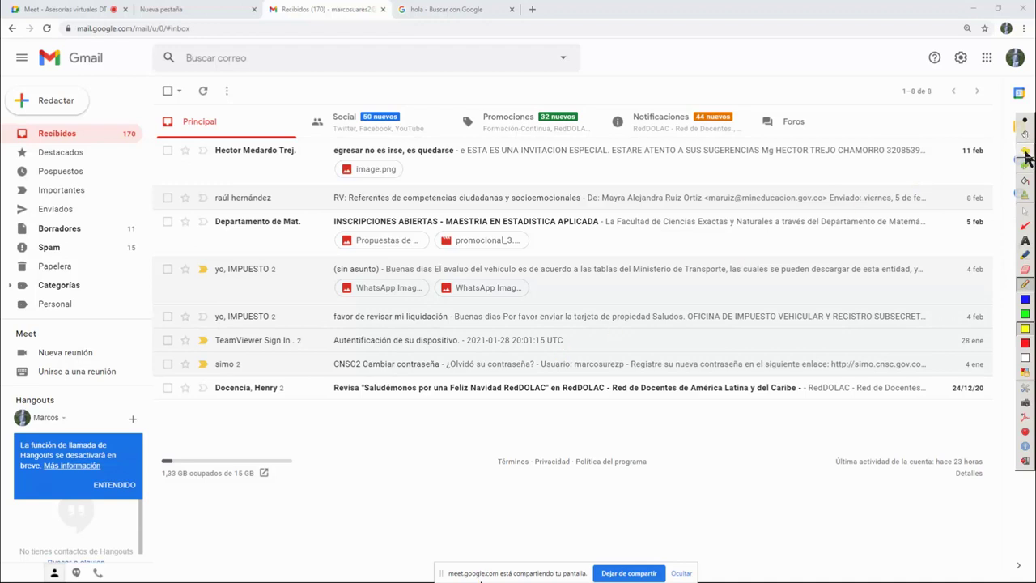
Draw two green arrows beside the top mail rows
left_click(1025, 314)
mouse_move(931, 154)
left_mouse_down()
mouse_move(1004, 149)
mouse_move(1003, 159)
left_mouse_up()
left_click_drag(928, 179, 990, 170)
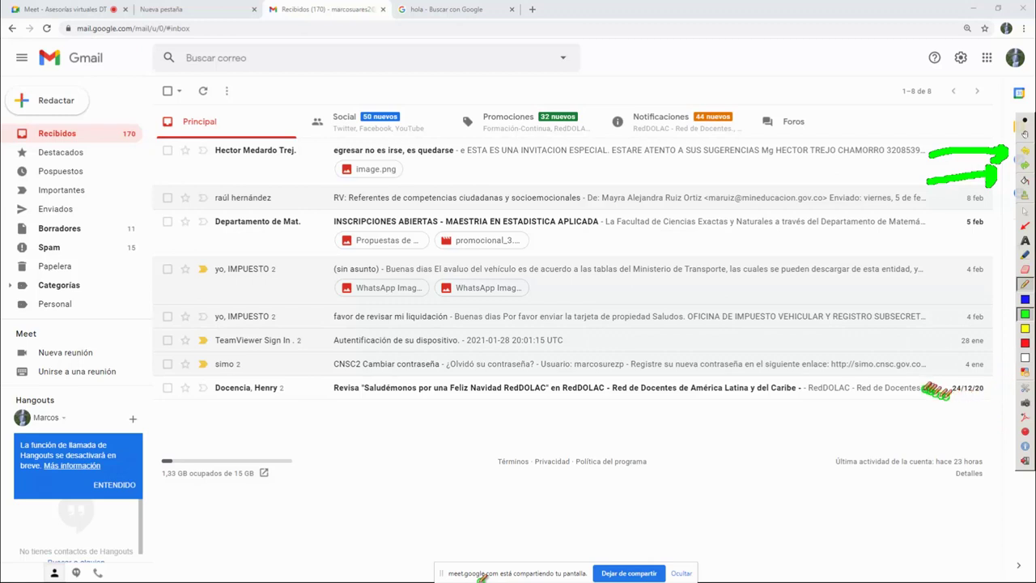
Draw green arrows beside the simo and Docencia rows
mouse_move(838, 382)
left_mouse_down()
mouse_move(1011, 365)
mouse_move(1005, 371)
left_mouse_up()
mouse_move(846, 409)
left_mouse_down()
mouse_move(971, 381)
mouse_move(1012, 392)
mouse_move(979, 406)
left_mouse_up()
left_click_drag(928, 437, 975, 428)
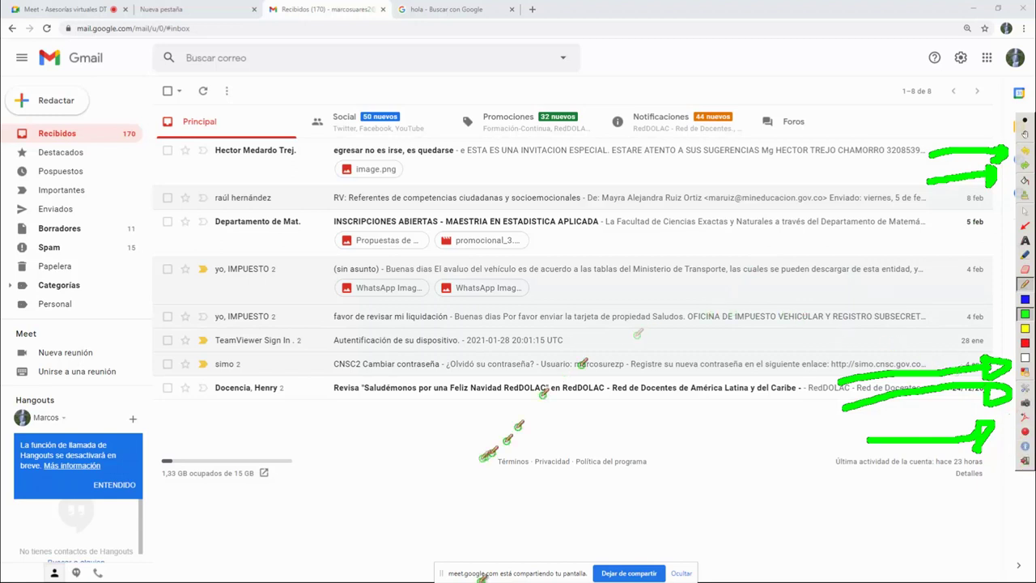
Add a large green loop, then erase all ink, turn drawing off and return to the Meet call
mouse_move(595, 217)
left_mouse_down()
mouse_move(381, 470)
mouse_move(477, 332)
mouse_move(453, 366)
left_mouse_up()
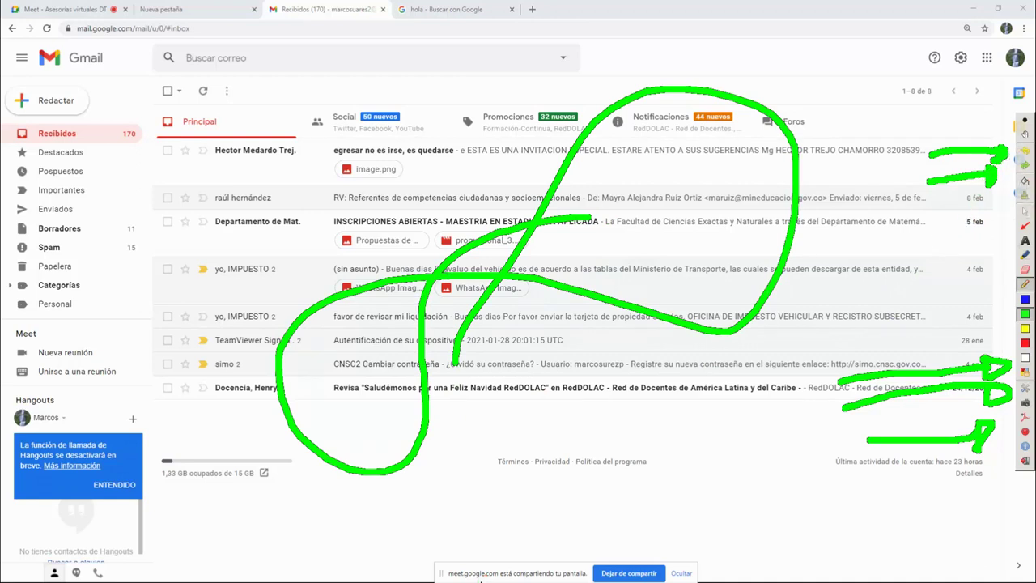
left_click(1028, 202)
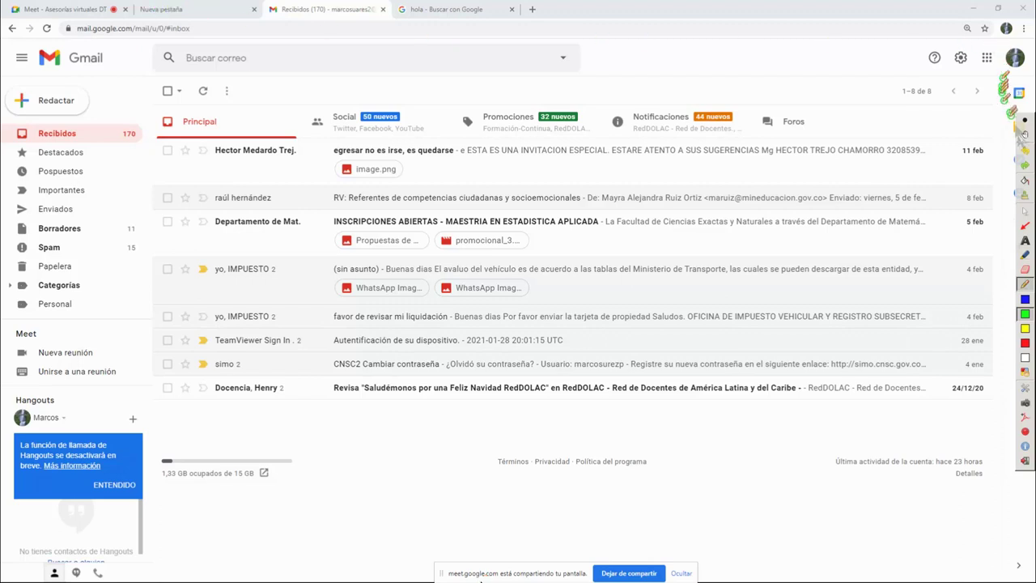
left_click(1025, 212)
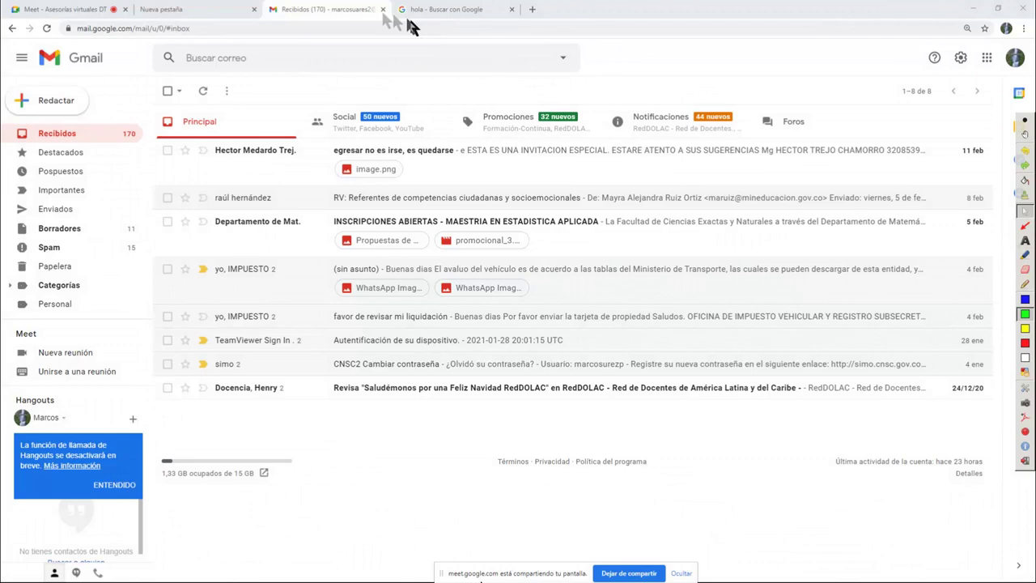
left_click(190, 11)
left_click(72, 11)
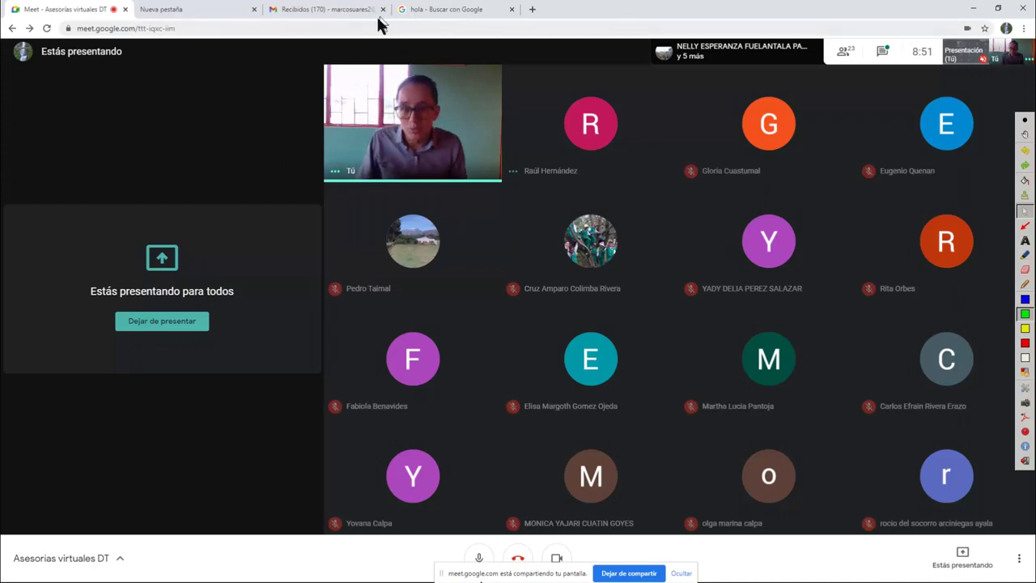
left_click(463, 13)
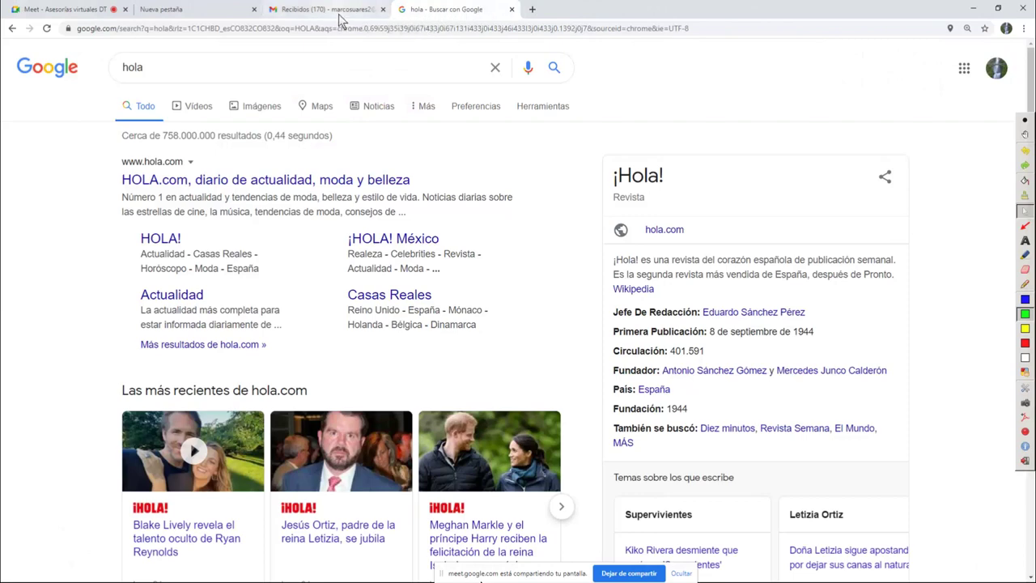
left_click(344, 16)
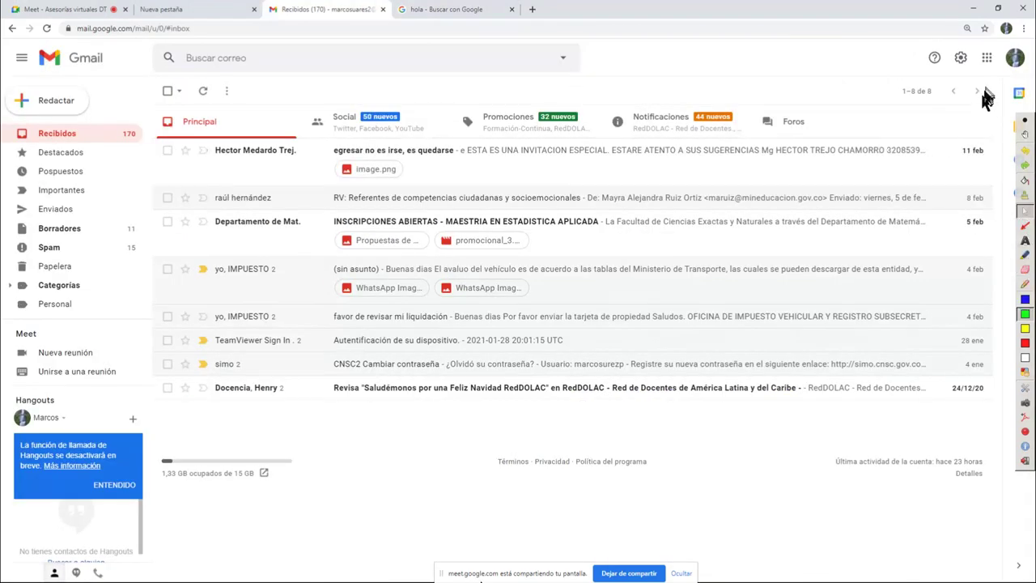
Open Gmail's Google apps grid, scroll down and launch Jamboard
left_click(986, 64)
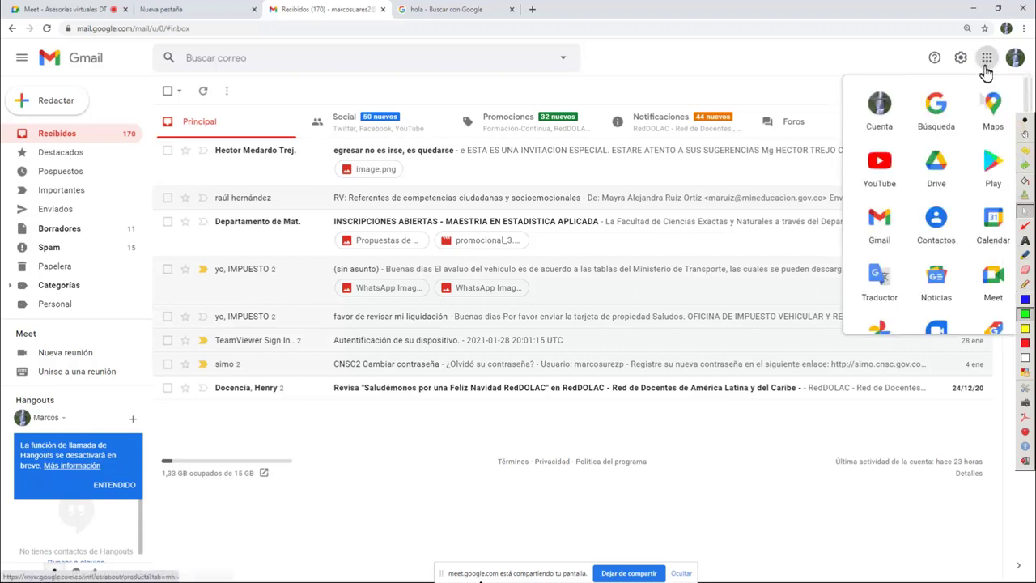
scroll(958, 177, "down", 4)
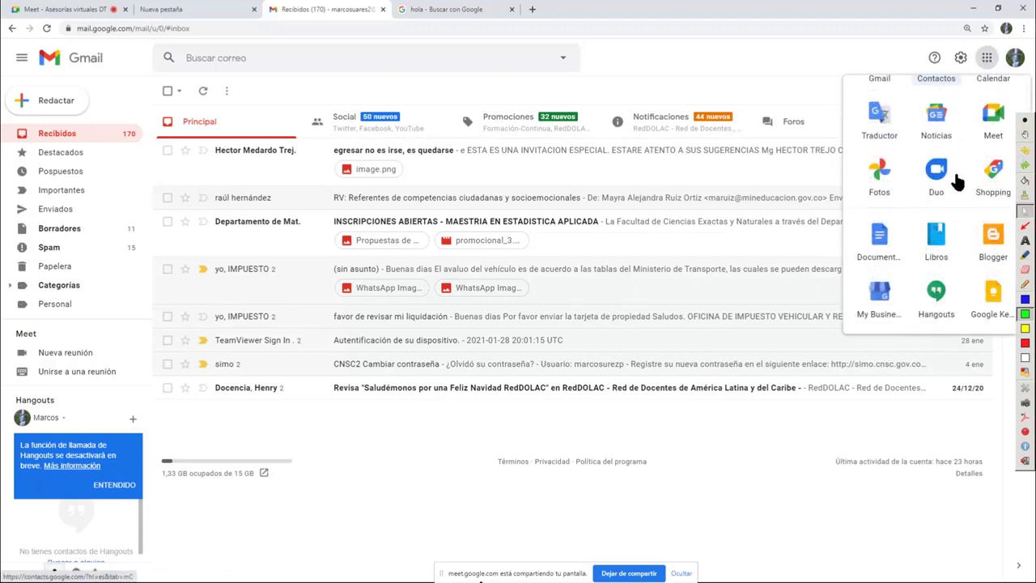
scroll(957, 182, "down", 4)
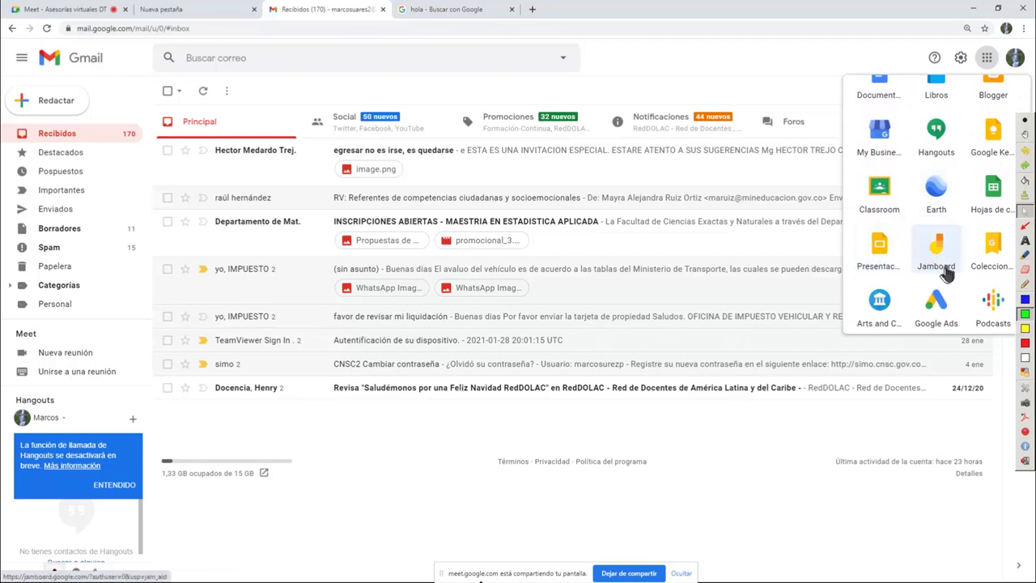
mouse_move(951, 261)
left_mouse_down()
mouse_move(918, 275)
mouse_move(944, 243)
left_mouse_up()
In red, underline the Mat. grado 6, Inf. Grado 6 and Mat. grado 10 jams and circle Borrador
left_click(944, 243)
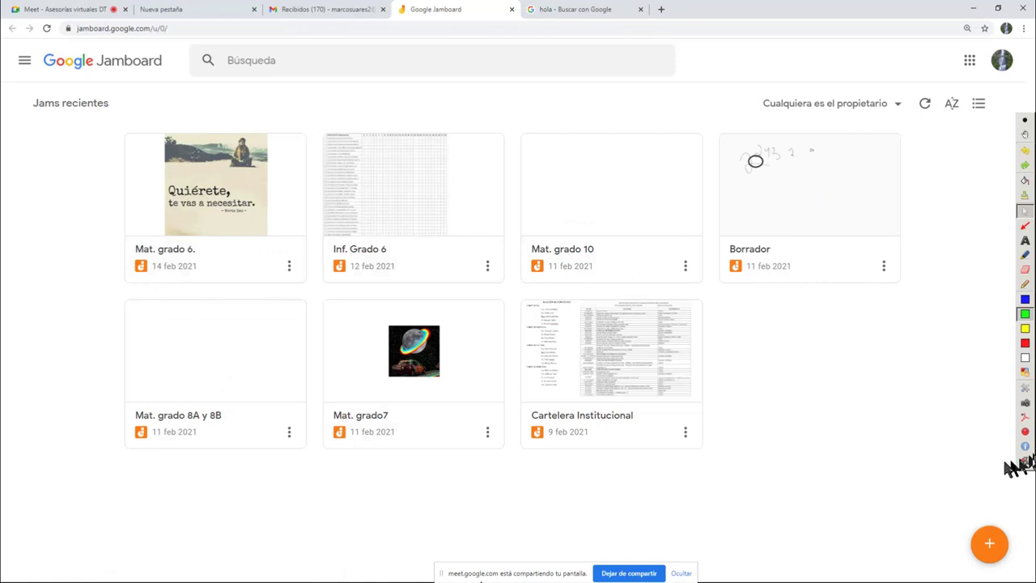
left_click(1024, 342)
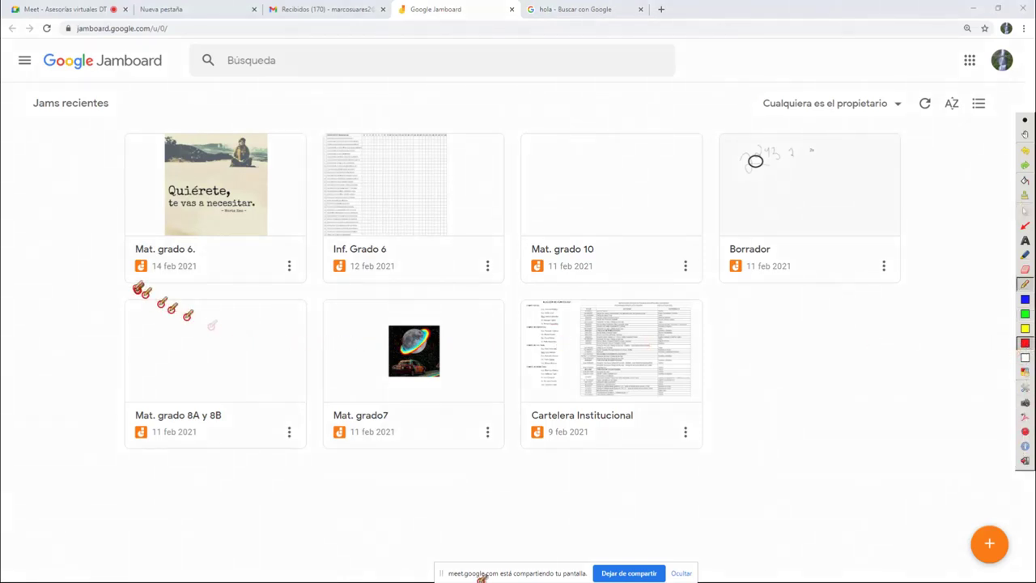
left_click_drag(121, 282, 285, 284)
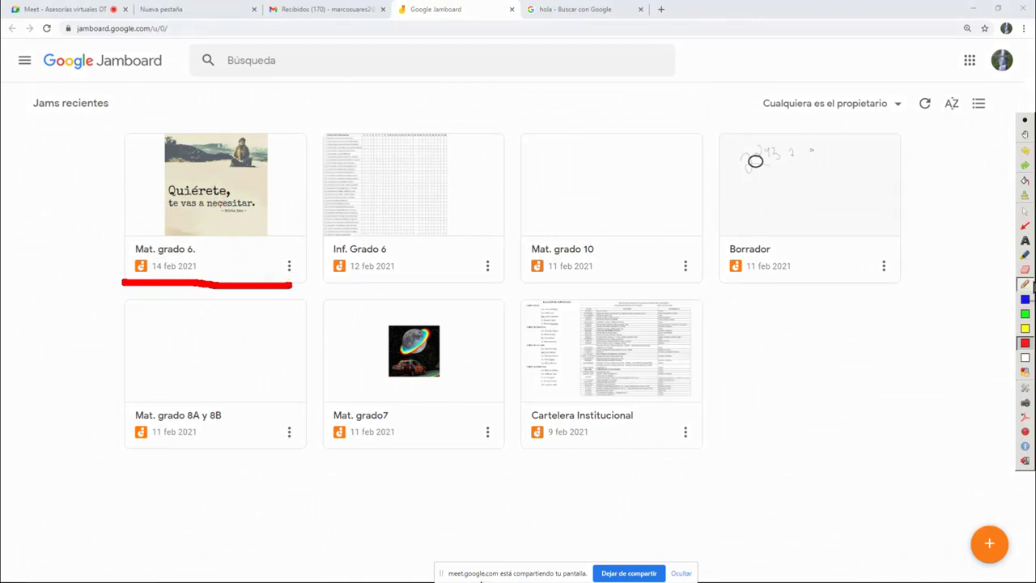
left_click_drag(328, 281, 504, 274)
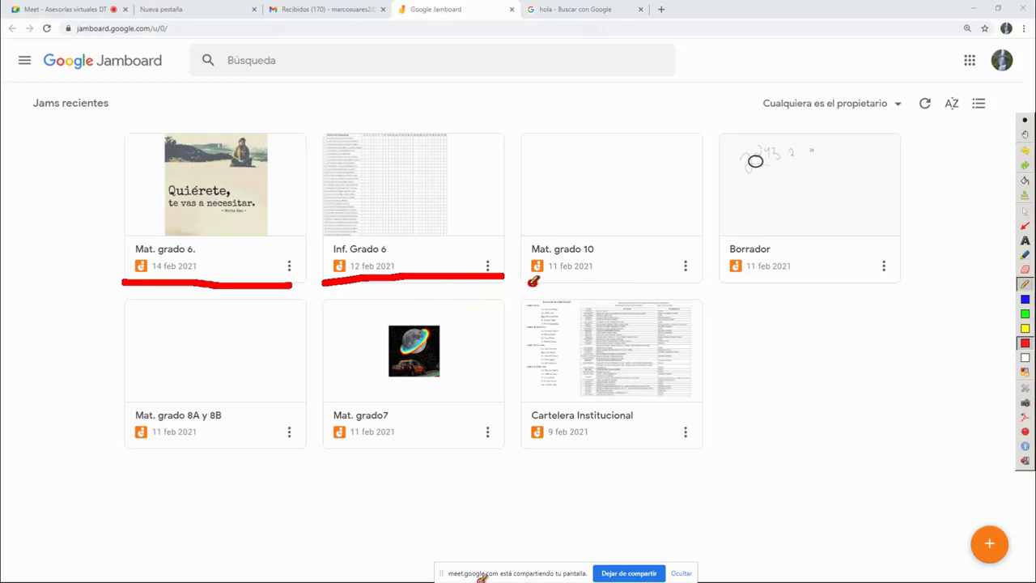
left_click_drag(527, 281, 698, 279)
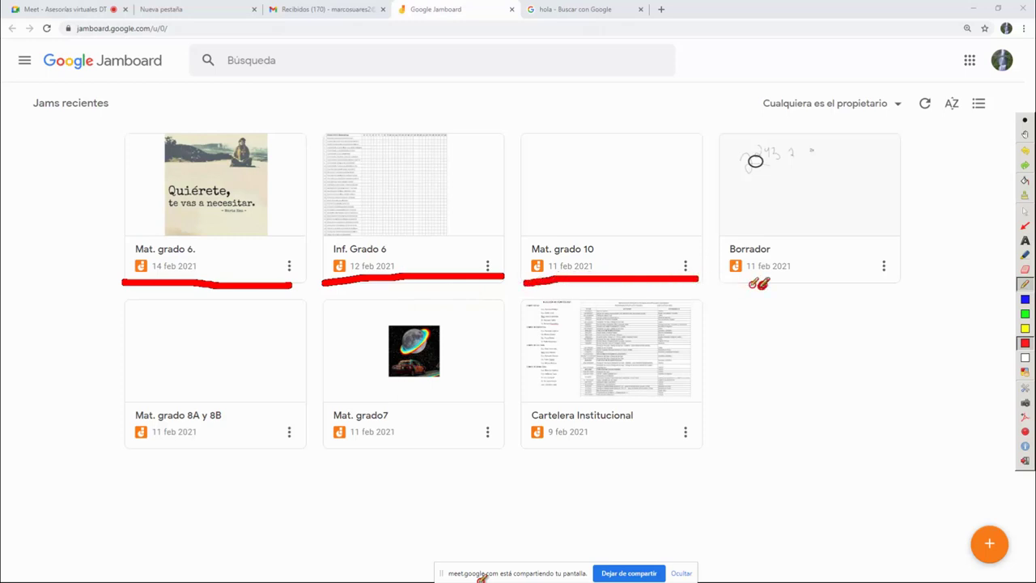
mouse_move(823, 139)
left_mouse_down()
mouse_move(799, 289)
mouse_move(742, 172)
left_mouse_up()
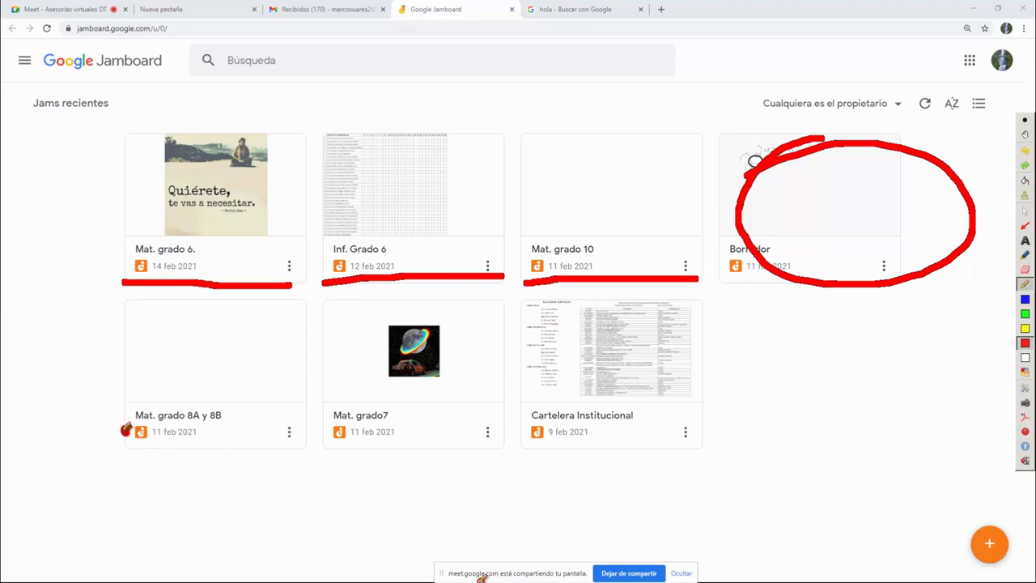
Strike through the Mat. grado 8A y 8B and Mat. grado7 titles and circle Cartelera Institucional
left_click_drag(126, 429, 245, 409)
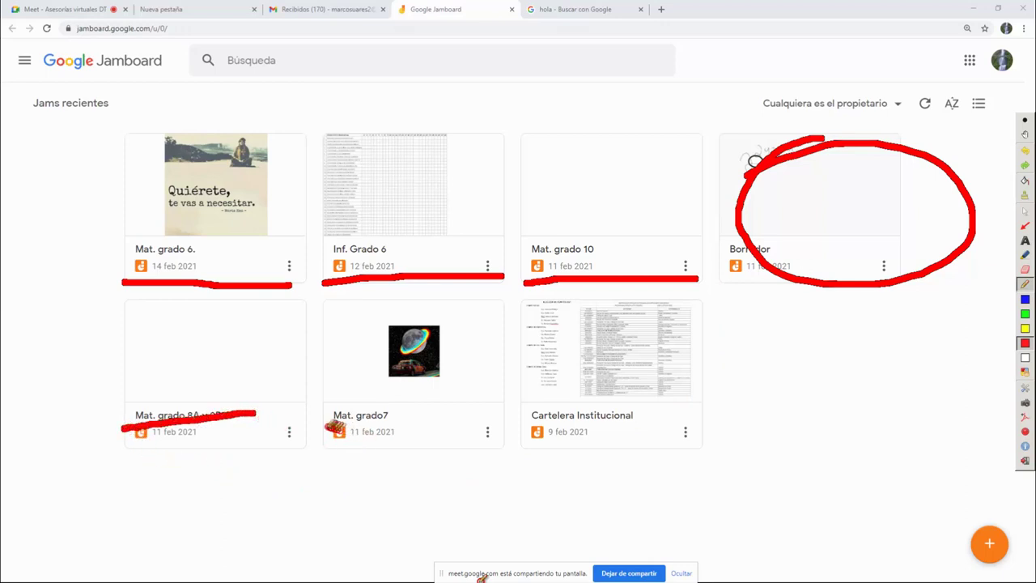
left_click_drag(325, 425, 469, 416)
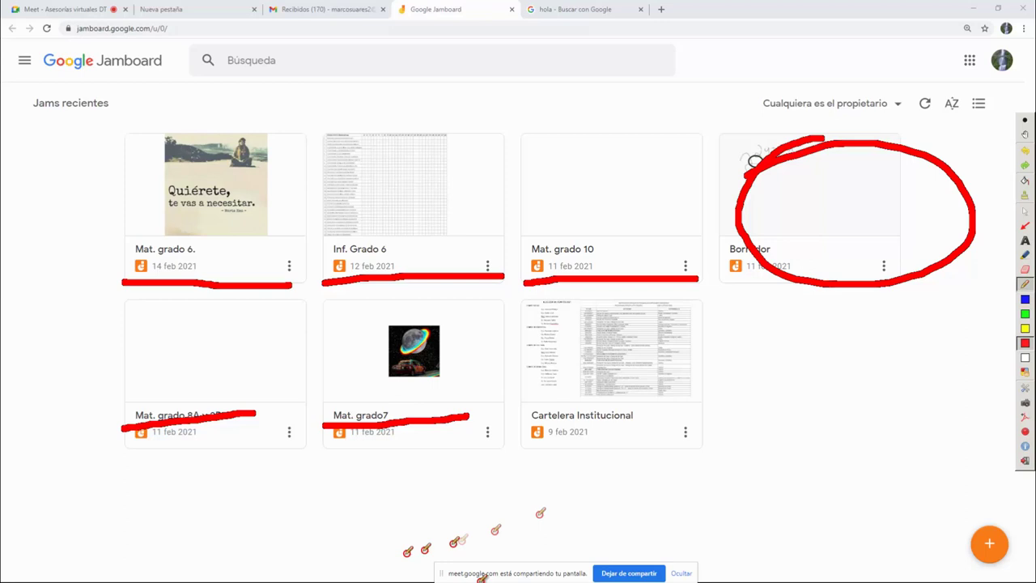
mouse_move(683, 293)
left_mouse_down()
mouse_move(522, 298)
mouse_move(523, 414)
mouse_move(566, 471)
mouse_move(741, 437)
mouse_move(723, 298)
mouse_move(664, 293)
left_mouse_up()
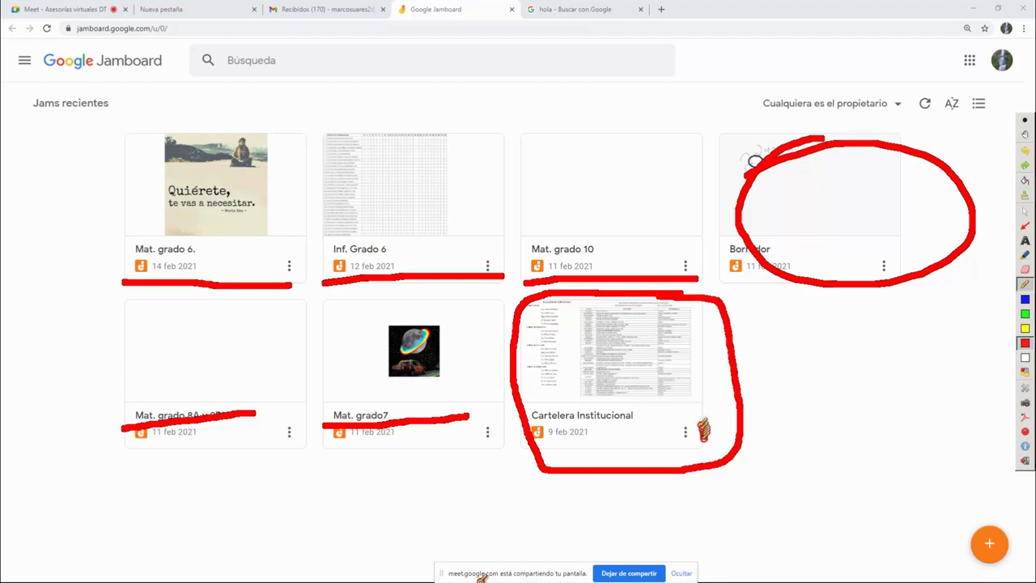
left_click(1026, 212)
Open the Cartelera Institucional jam and clear the red Ardesia ink
left_click(686, 432)
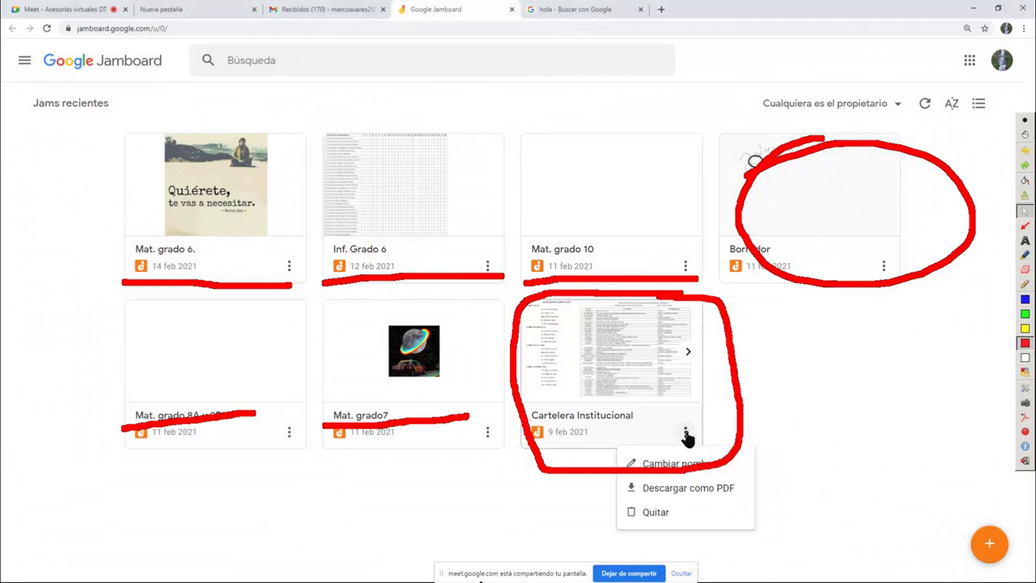
left_click(636, 382)
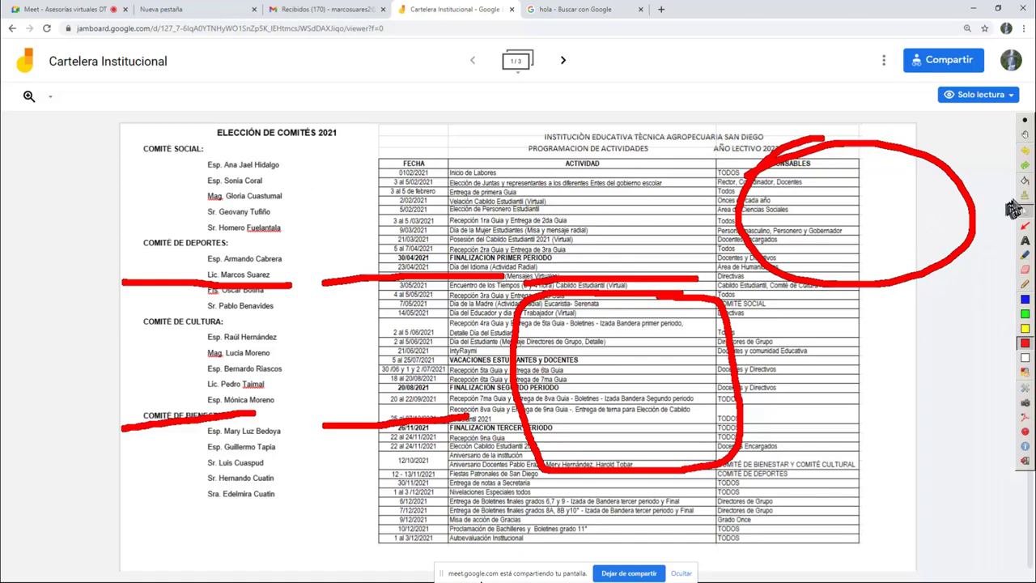
left_click(1023, 206)
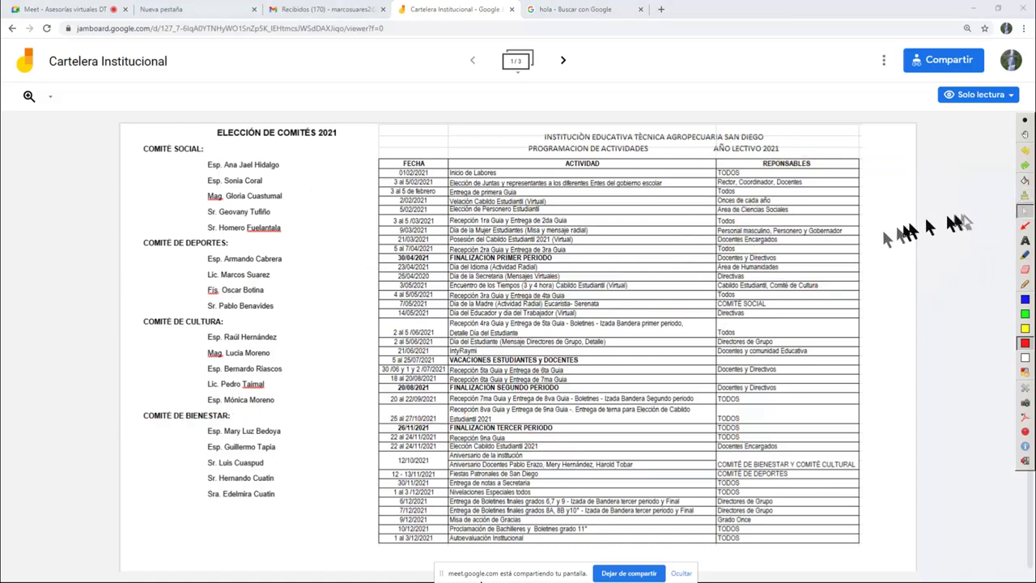
Draw a blue outline down the board's left side, then return to normal page control
left_click(1025, 283)
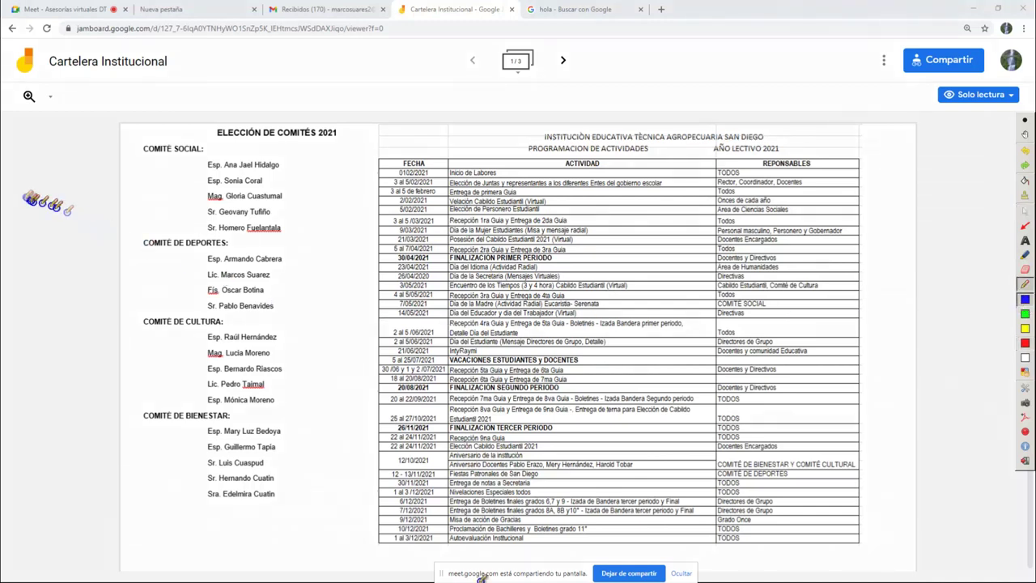
mouse_move(16, 183)
left_mouse_down()
mouse_move(63, 188)
mouse_move(49, 303)
mouse_move(52, 467)
mouse_move(1, 477)
left_mouse_up()
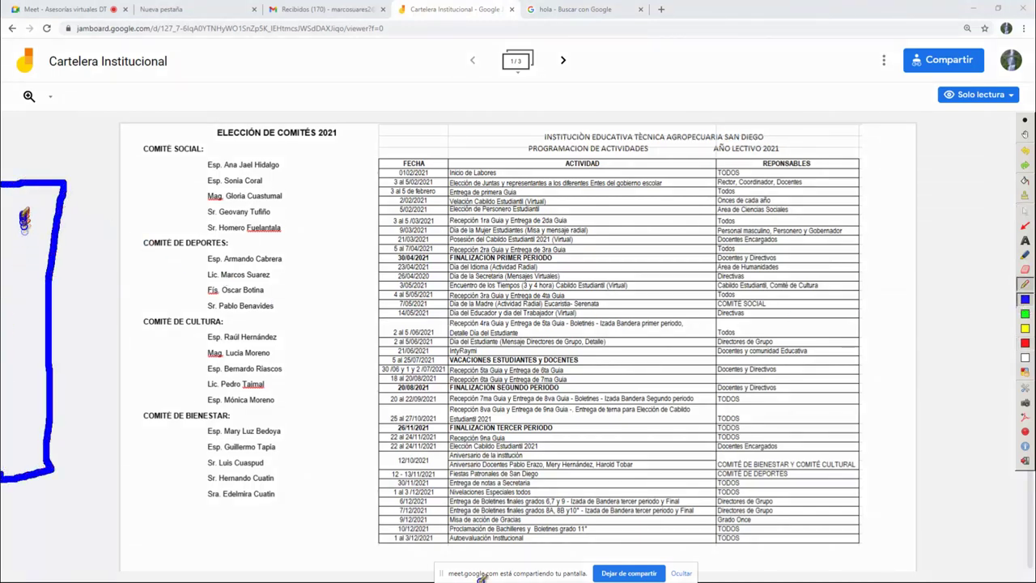
mouse_move(12, 208)
left_mouse_down()
mouse_move(9, 259)
mouse_move(31, 356)
mouse_move(9, 434)
left_mouse_up()
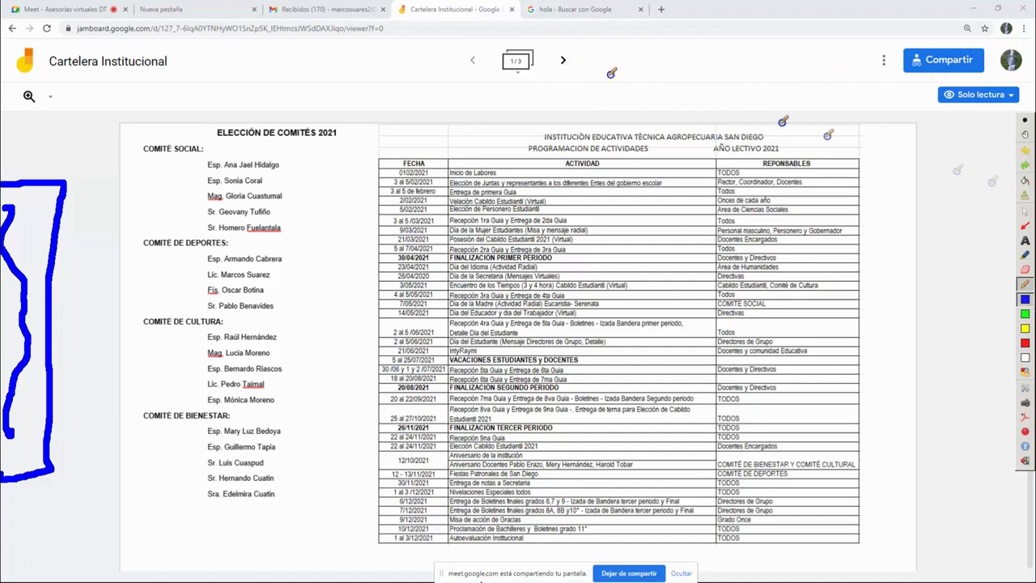
left_click(1025, 211)
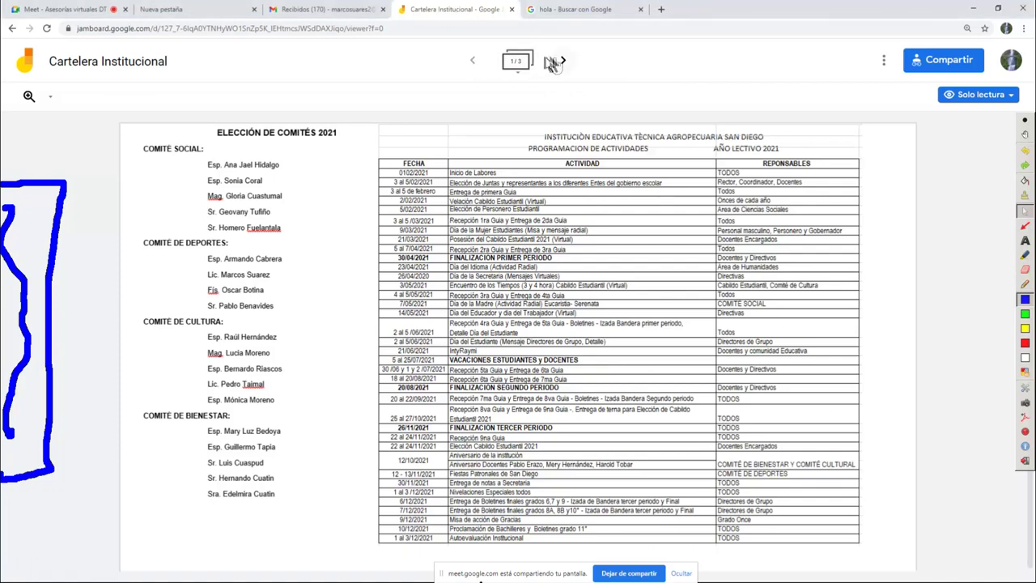
Ring the previous-frame and next-frame arrows in green ink
left_click(1025, 314)
mouse_move(506, 55)
left_mouse_down()
mouse_move(518, 69)
mouse_move(441, 49)
mouse_move(485, 81)
mouse_move(492, 49)
left_mouse_up()
mouse_move(566, 47)
left_mouse_down()
mouse_move(544, 61)
mouse_move(576, 91)
mouse_move(567, 47)
left_mouse_up()
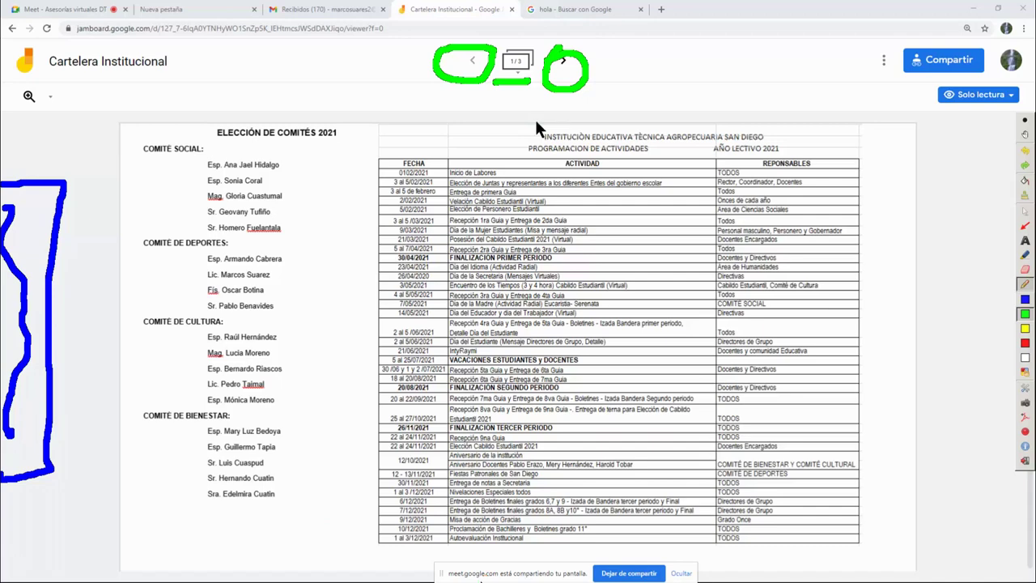
key("super")
key("super")
key("super")
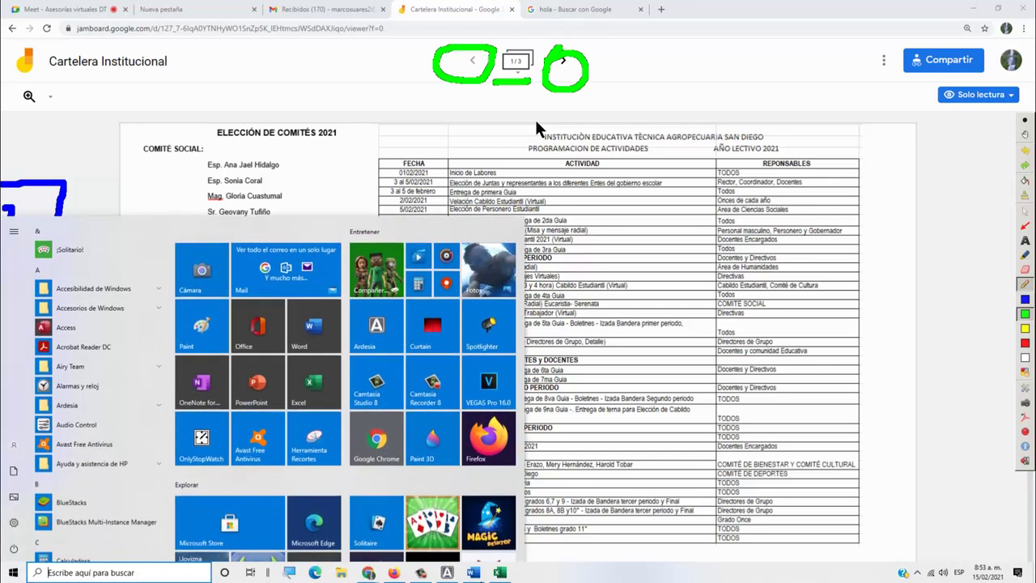
type("LUPA")
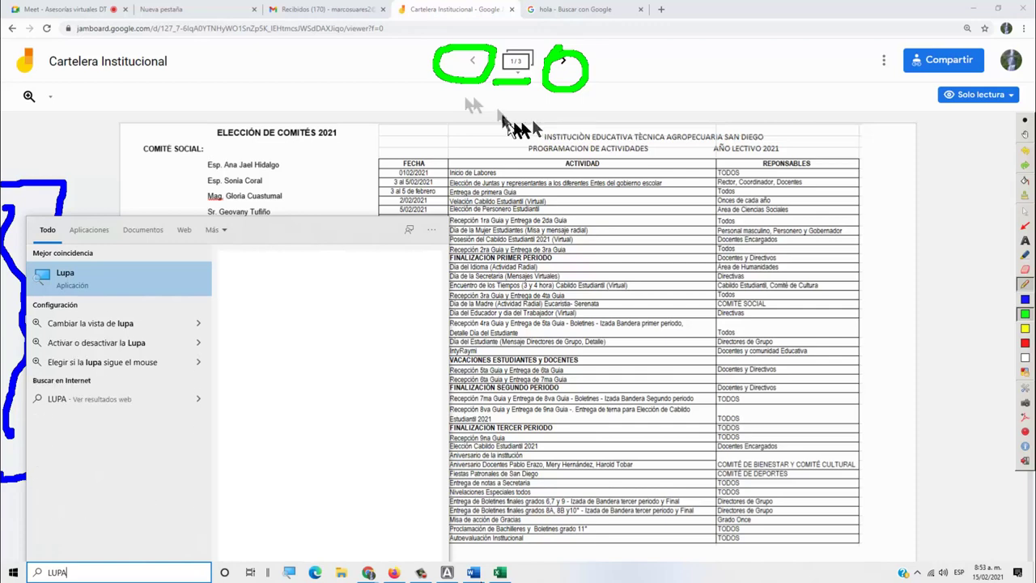
left_click(81, 285)
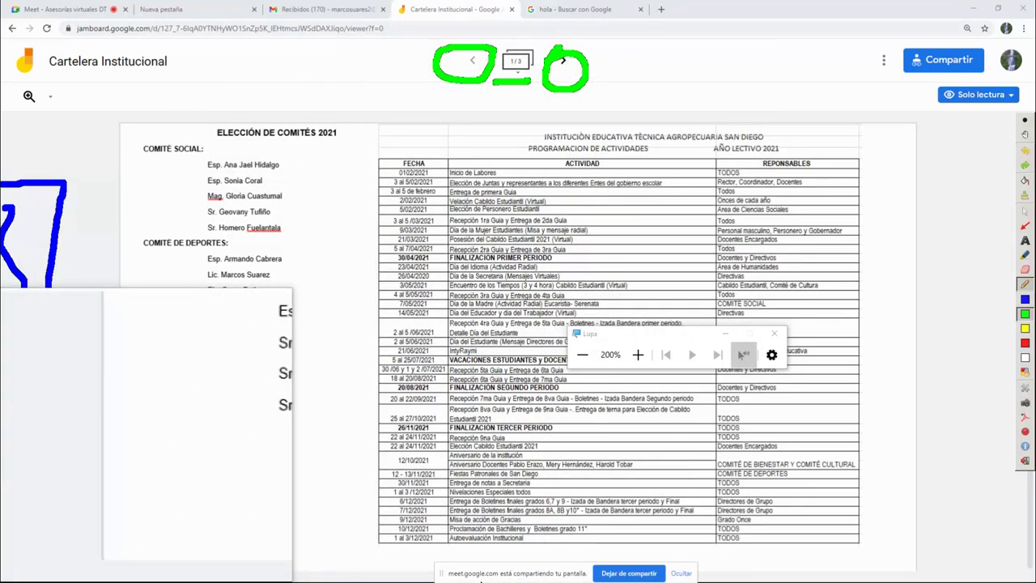
key("super")
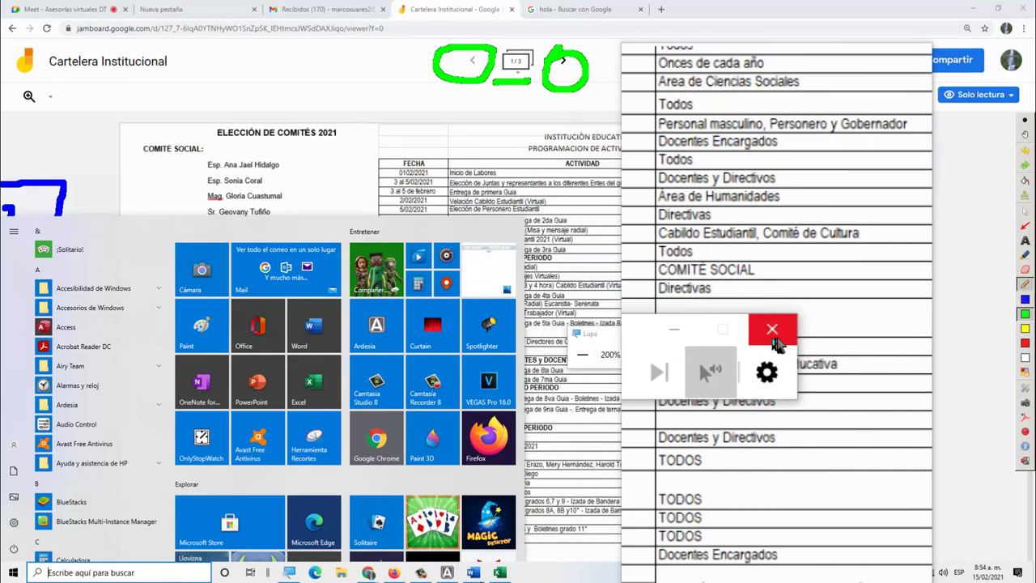
left_click(775, 337)
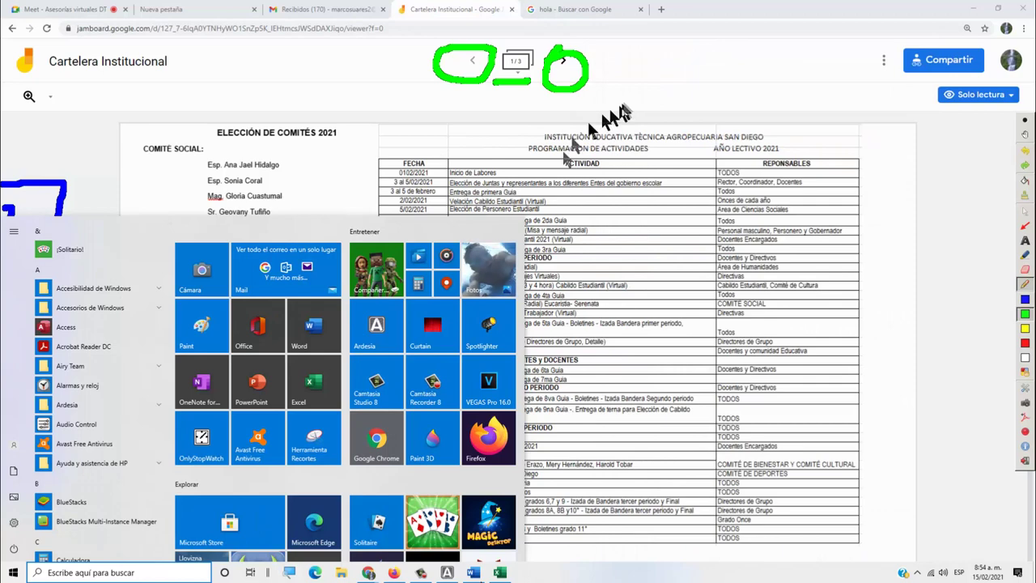
Close the Start menu and restore normal mouse control of the browser
left_click(1025, 284)
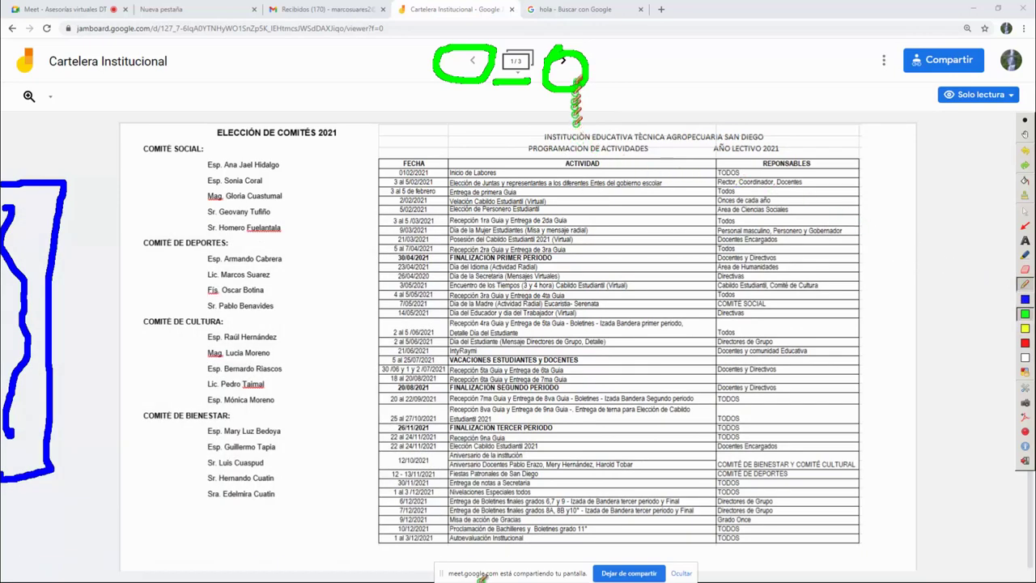
left_click(1023, 211)
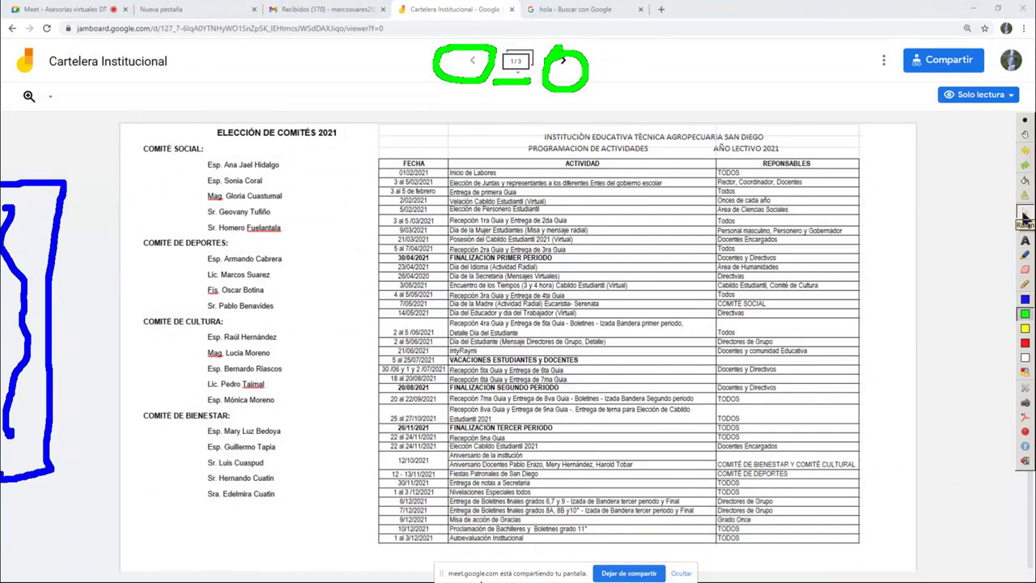
left_click(569, 69)
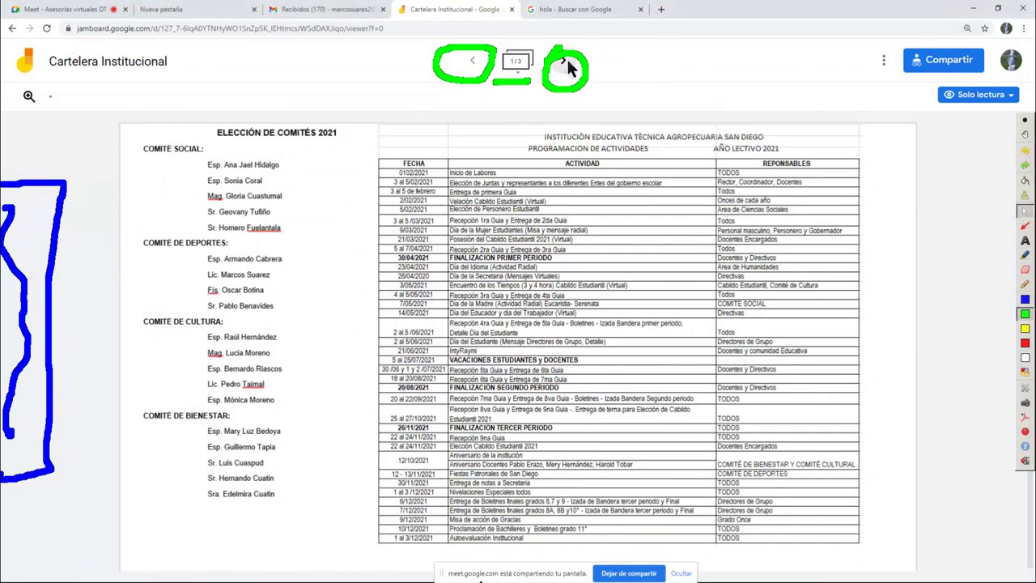
Step through frames 2 and 3 of the jam, then back to frame 1
left_click(564, 65)
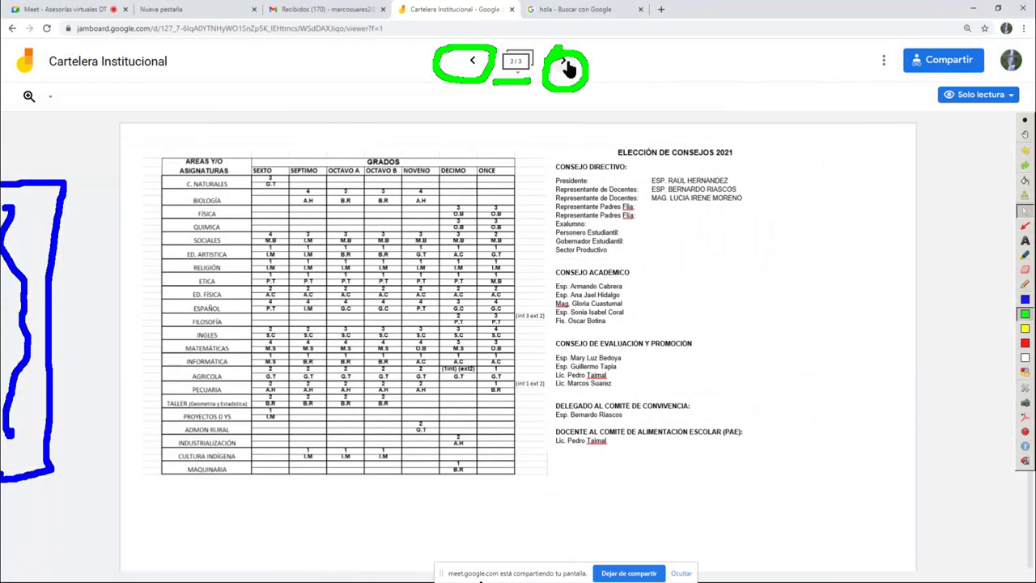
left_click(566, 66)
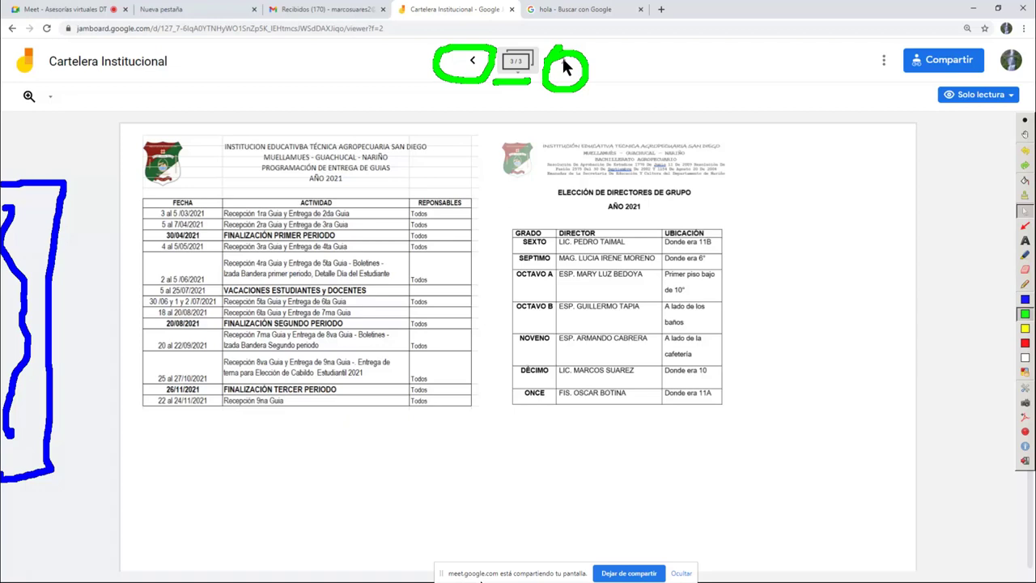
left_click(473, 61)
left_click(472, 60)
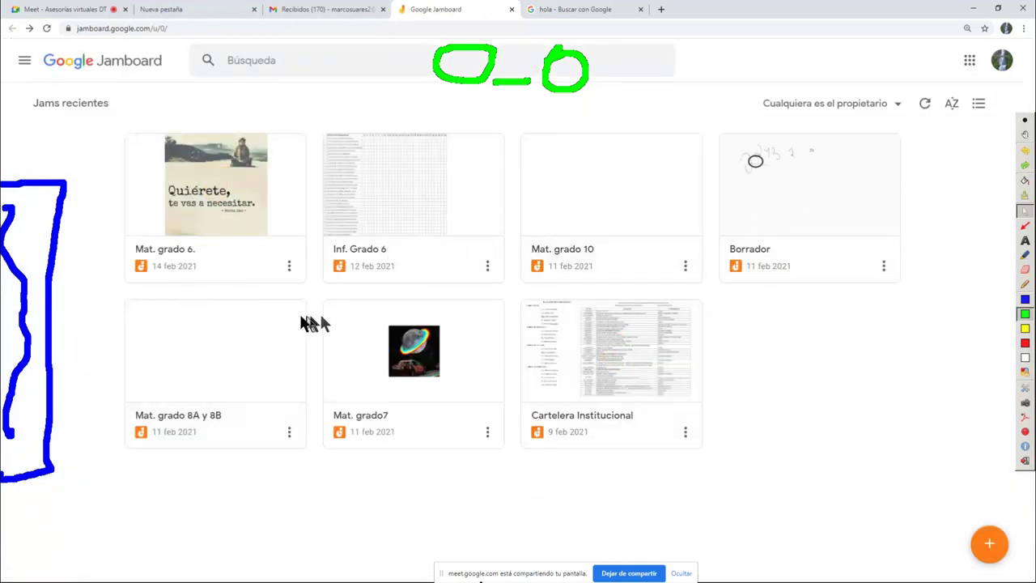
Open the Mat. grado 10 jam, go back to the list, and open Inf. Grado 6
left_click(607, 217)
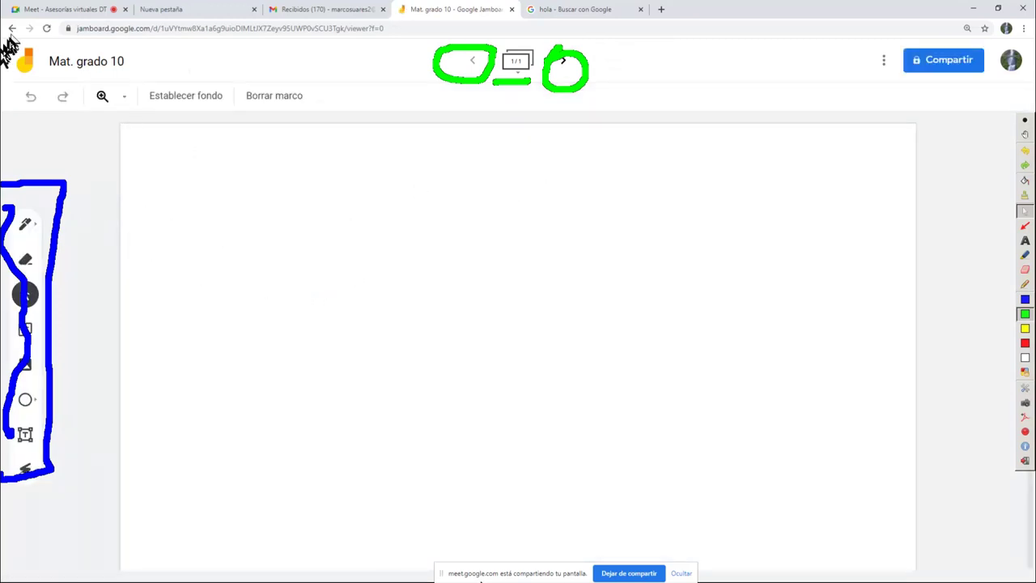
left_click(46, 28)
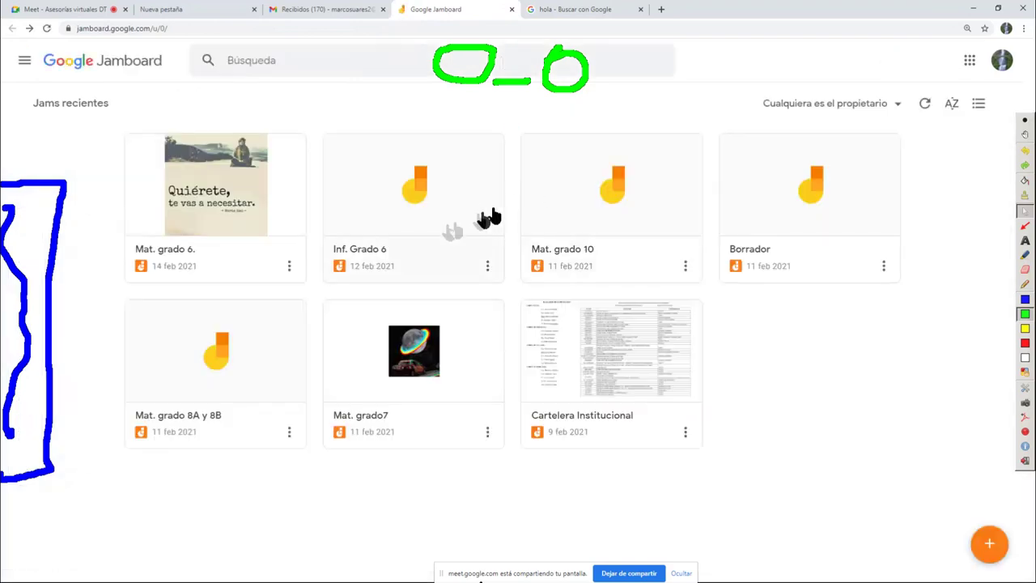
left_click(382, 210)
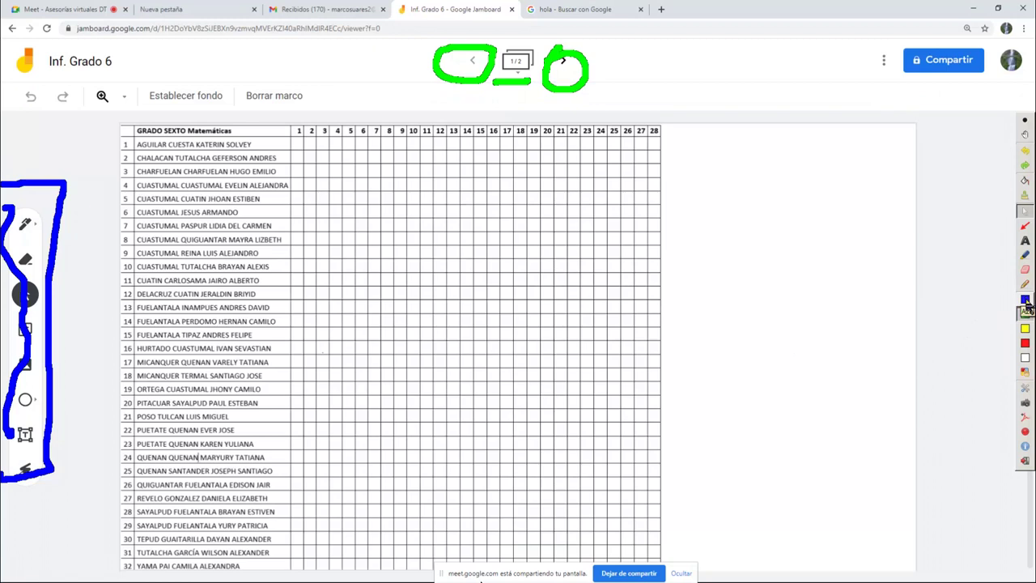
Mark row 4's first column and the right edge in blue Ardesia ink, then clear it
left_click(1025, 300)
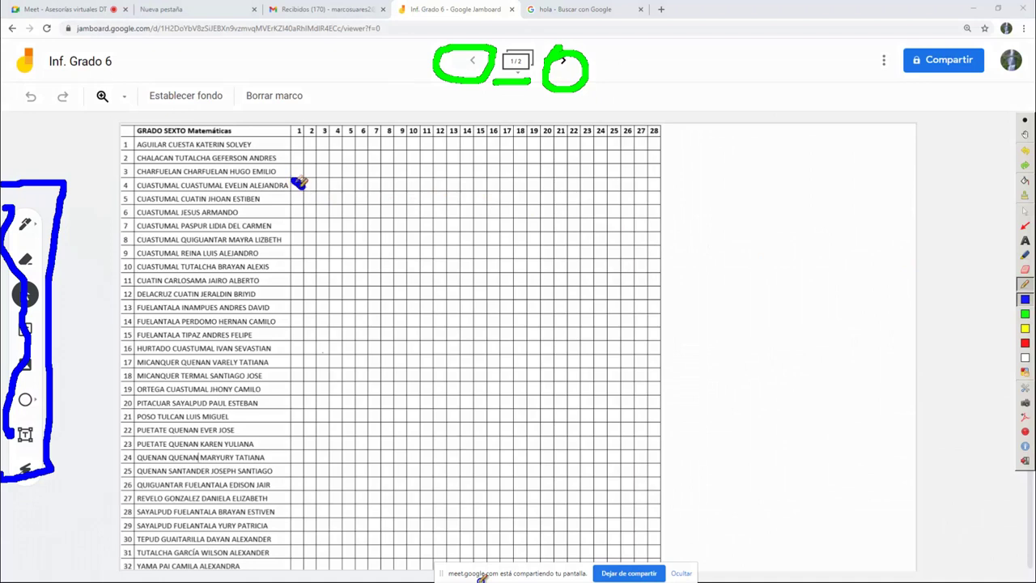
left_click_drag(296, 184, 299, 181)
mouse_move(1018, 95)
left_mouse_down()
mouse_move(1002, 441)
mouse_move(1033, 496)
left_mouse_up()
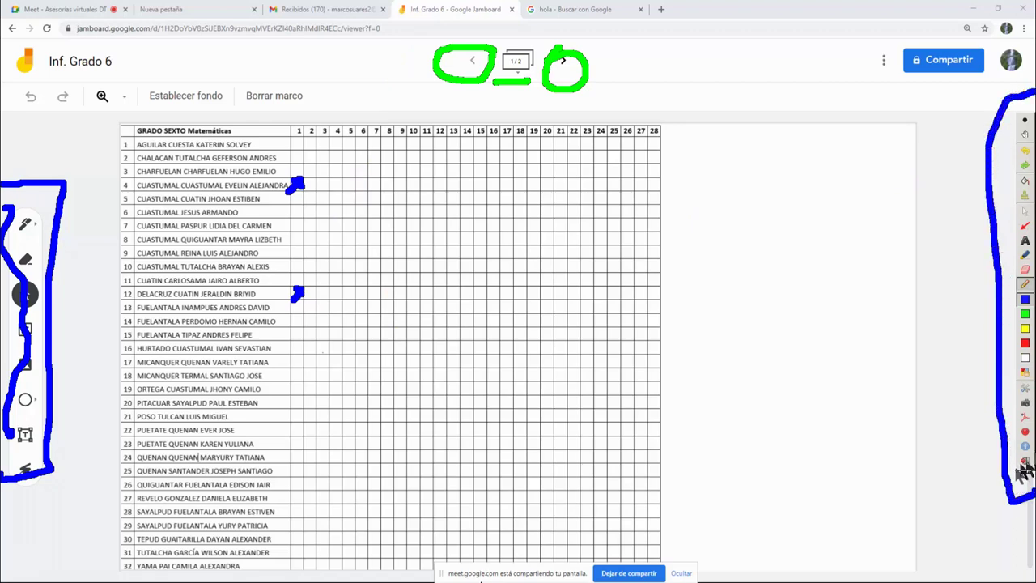
left_click(1023, 202)
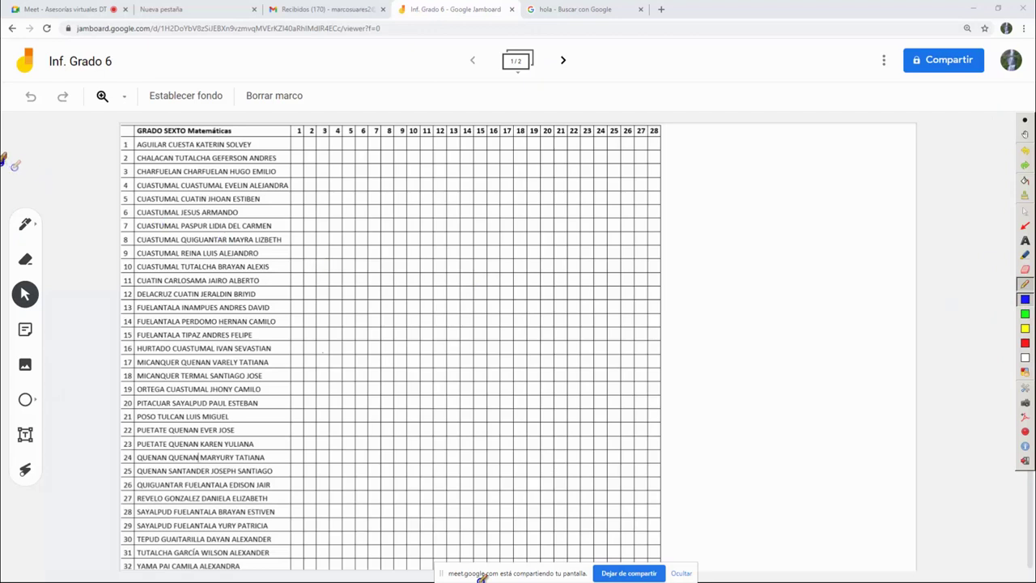
Draw blue Ardesia marks at the board's left and right, then turn annotation off
mouse_move(14, 180)
left_mouse_down()
mouse_move(88, 292)
mouse_move(95, 445)
mouse_move(37, 490)
mouse_move(28, 457)
left_mouse_up()
left_click_drag(48, 225, 121, 225)
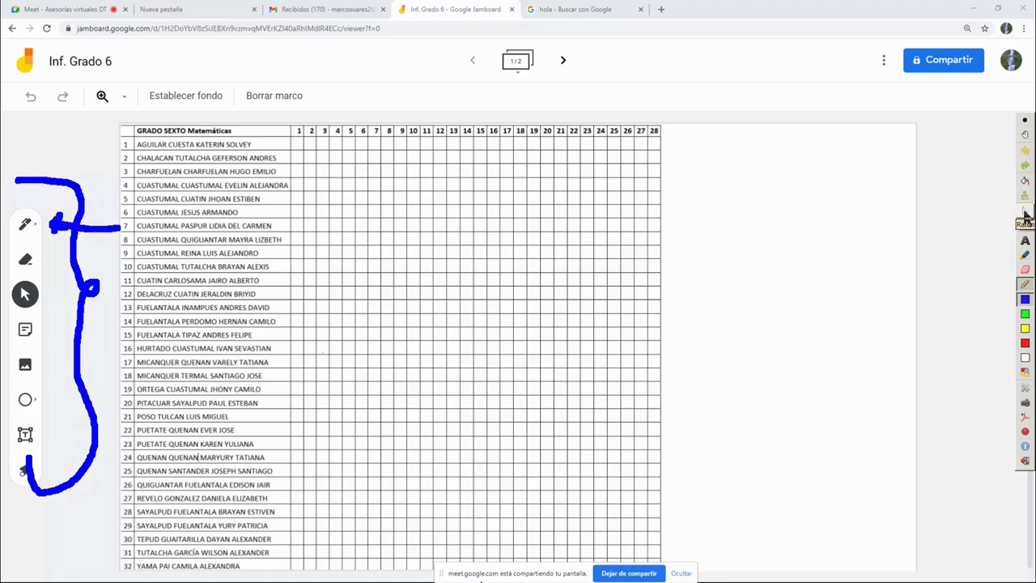
mouse_move(997, 215)
left_mouse_down()
mouse_move(958, 217)
mouse_move(996, 215)
left_mouse_up()
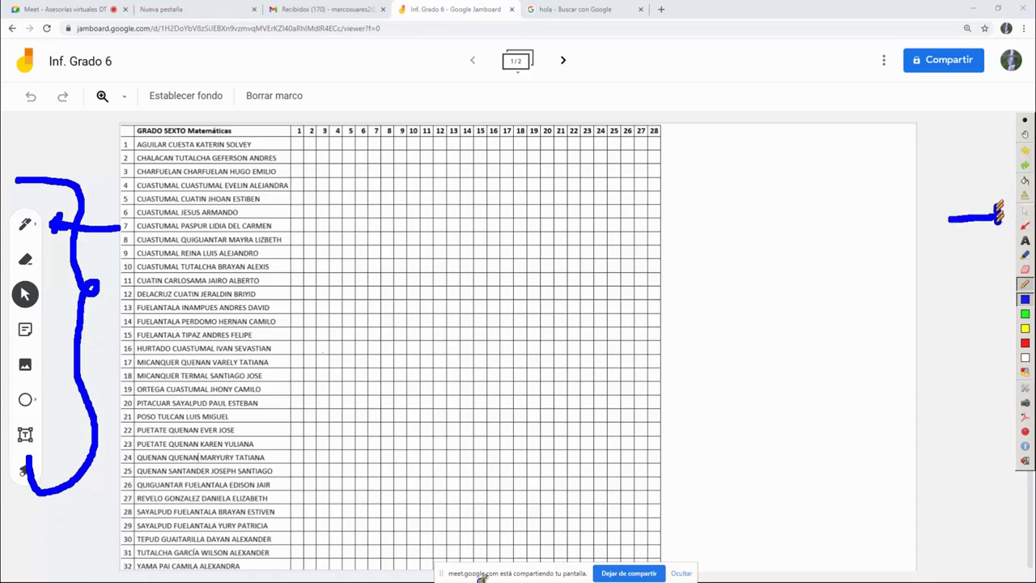
left_click(1024, 212)
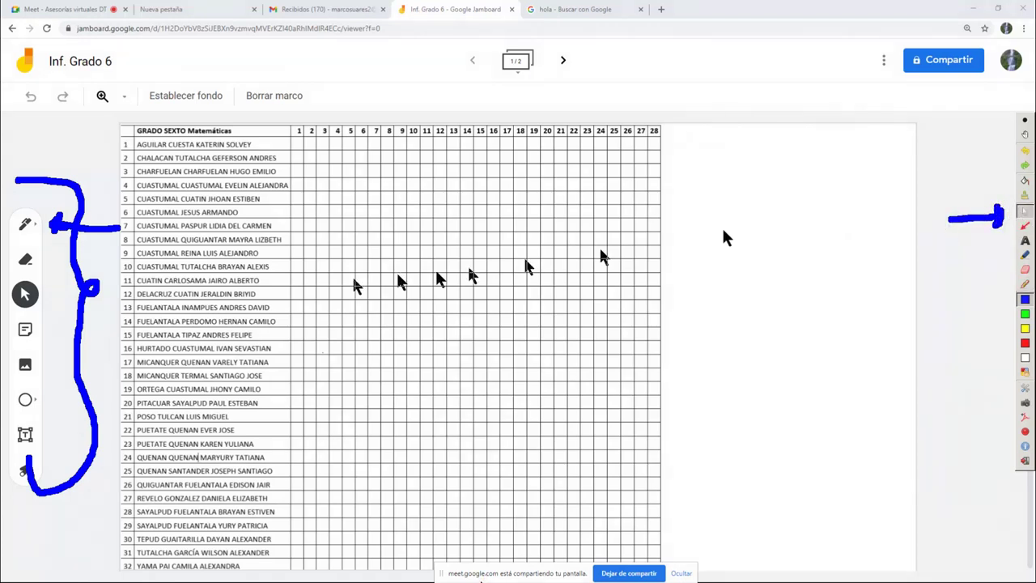
Select Jamboard's pen in green and mark column 1 of row 7
left_click(33, 231)
left_click(36, 231)
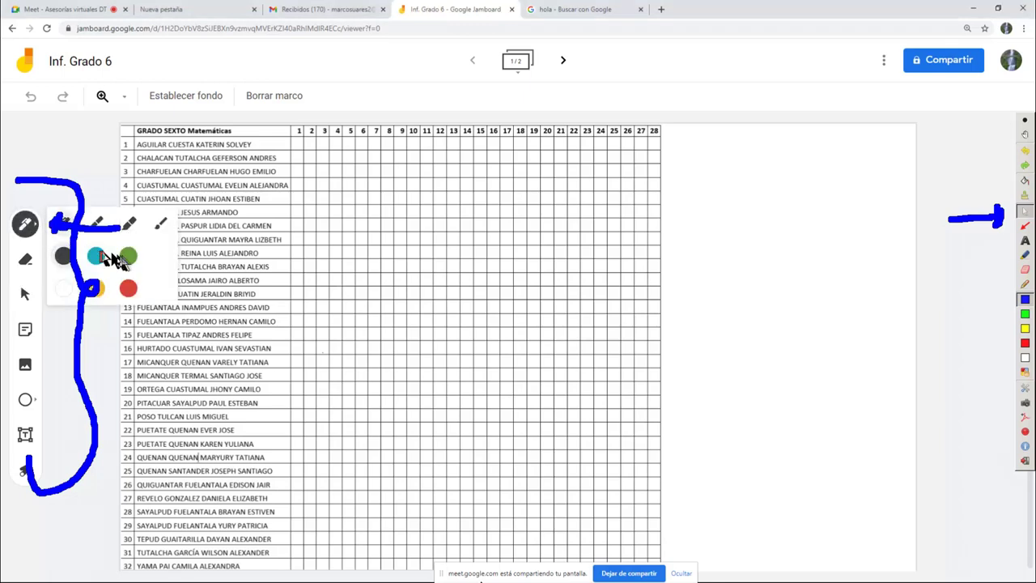
left_click(130, 257)
left_click_drag(296, 244, 350, 246)
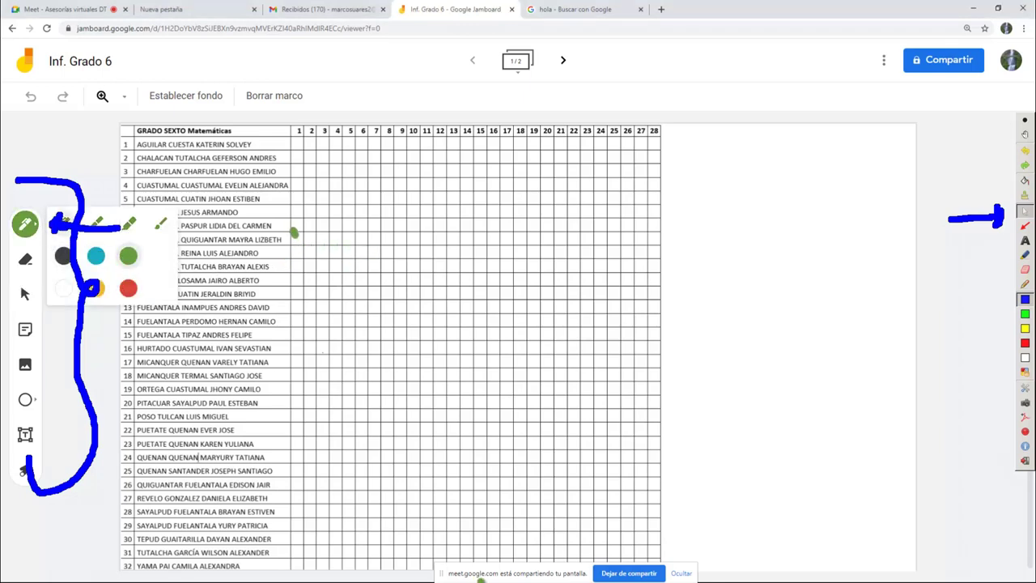
left_click(293, 225)
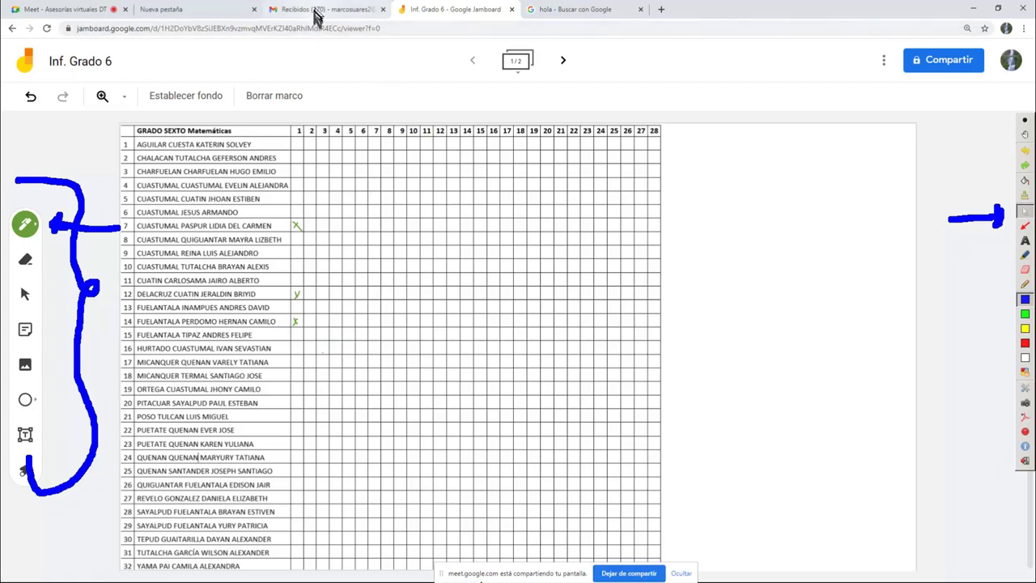
left_click(316, 10)
Launch Google Drive in a new tab from Gmail's Google apps grid
left_click(987, 57)
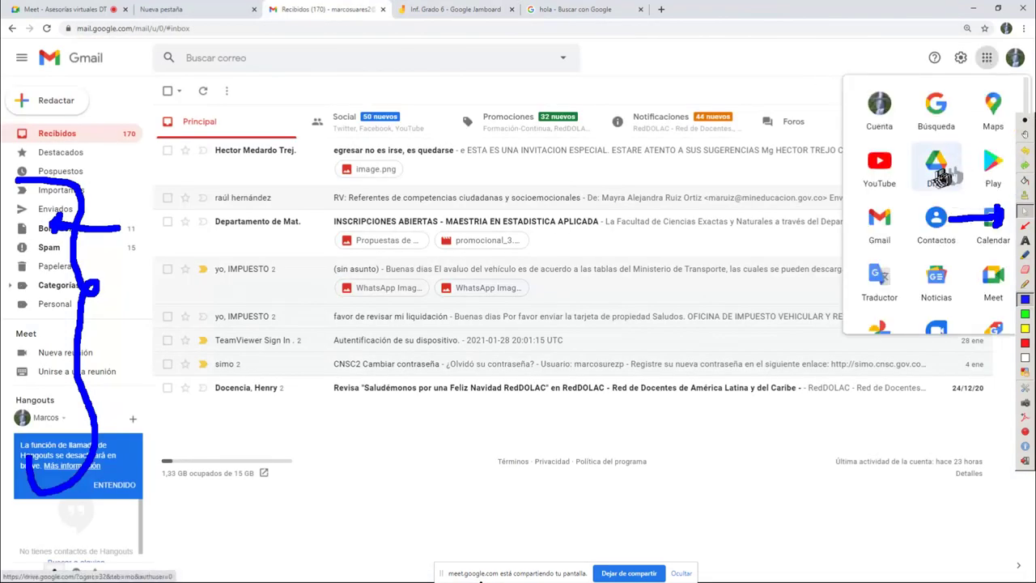
scroll(943, 178, "down", 5)
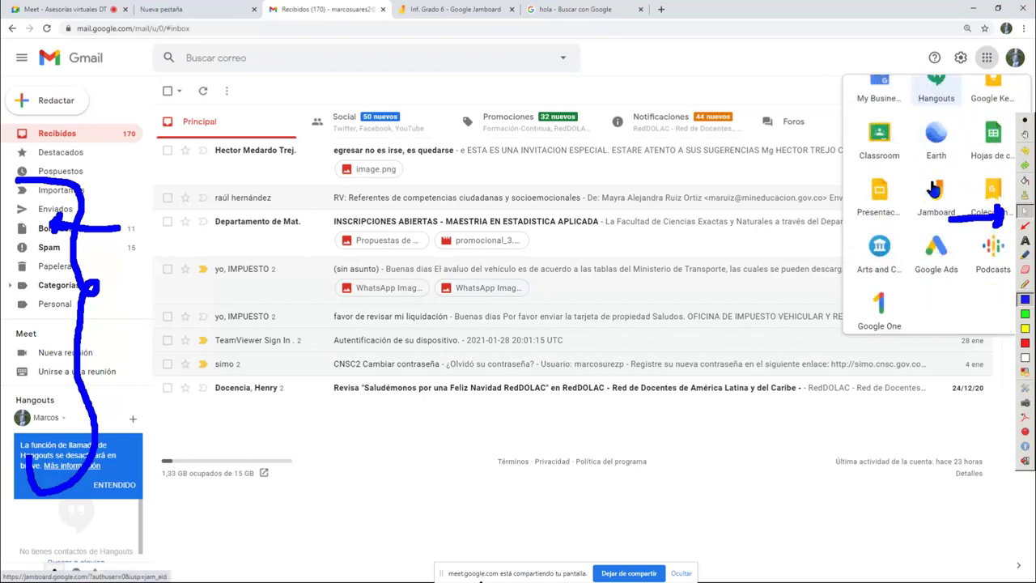
scroll(934, 189, "down", 1)
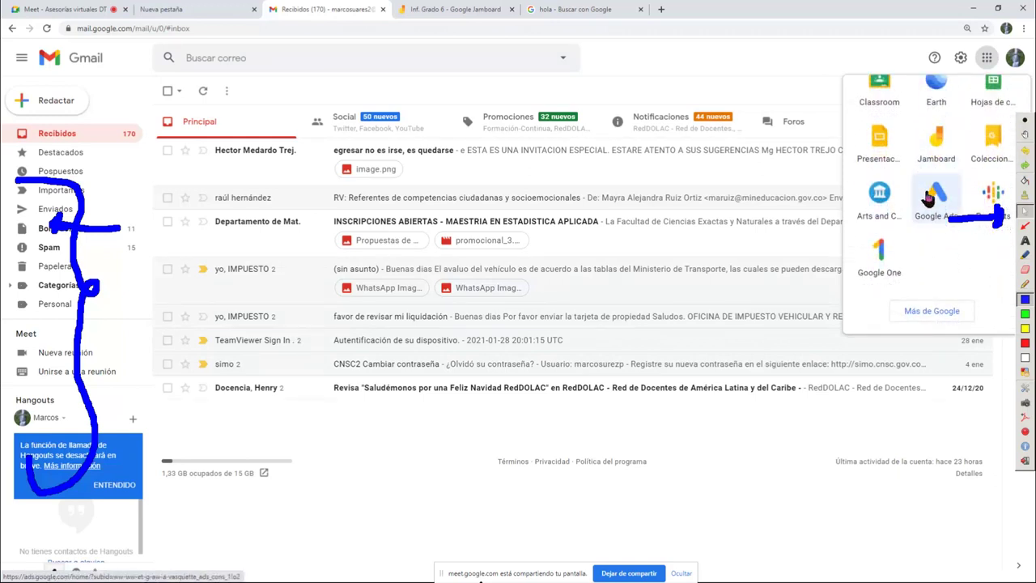
scroll(926, 191, "up", 6)
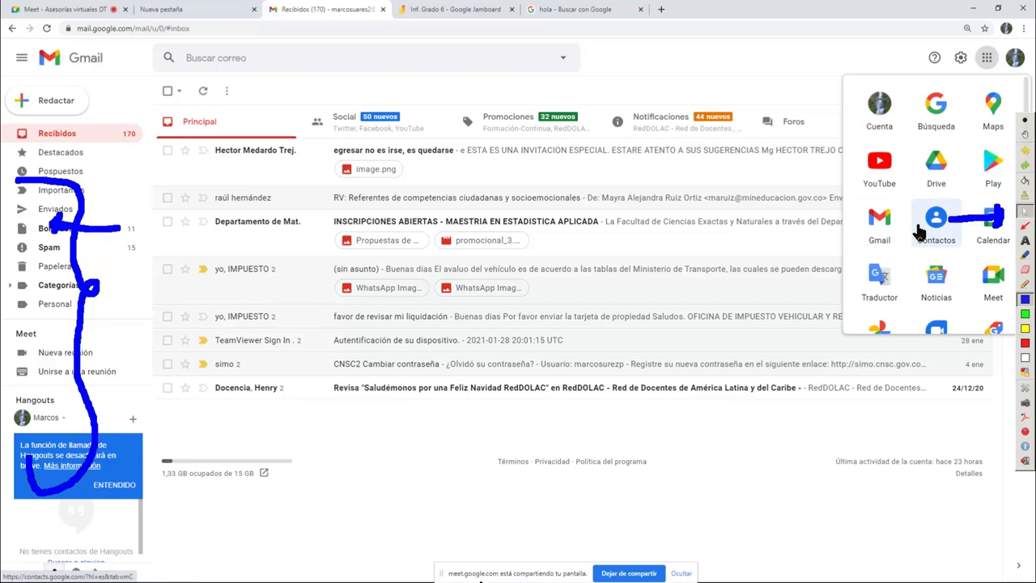
left_click(936, 165)
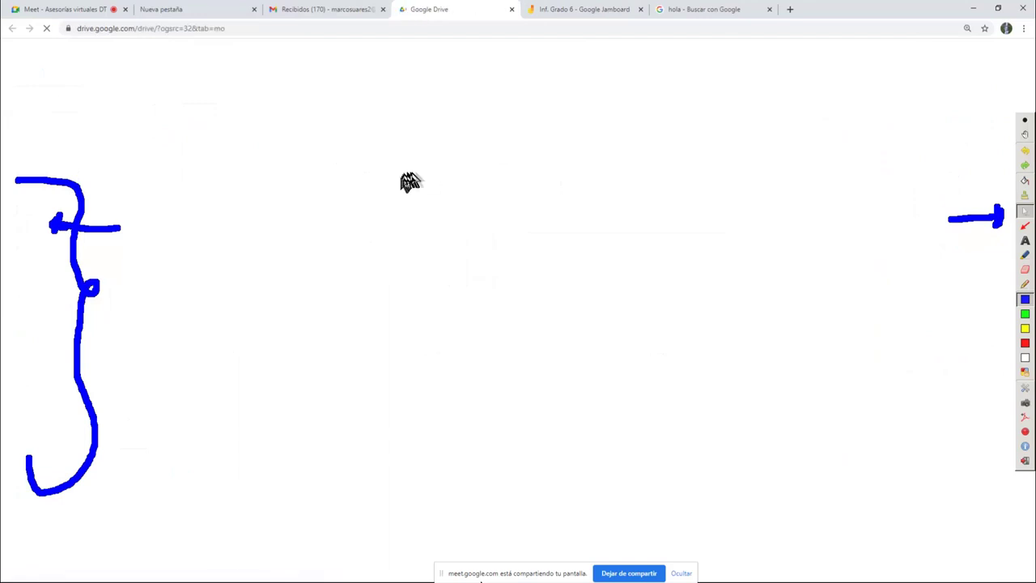
Switch over to the new Google Drive tab showing Mi unidad
left_click(329, 10)
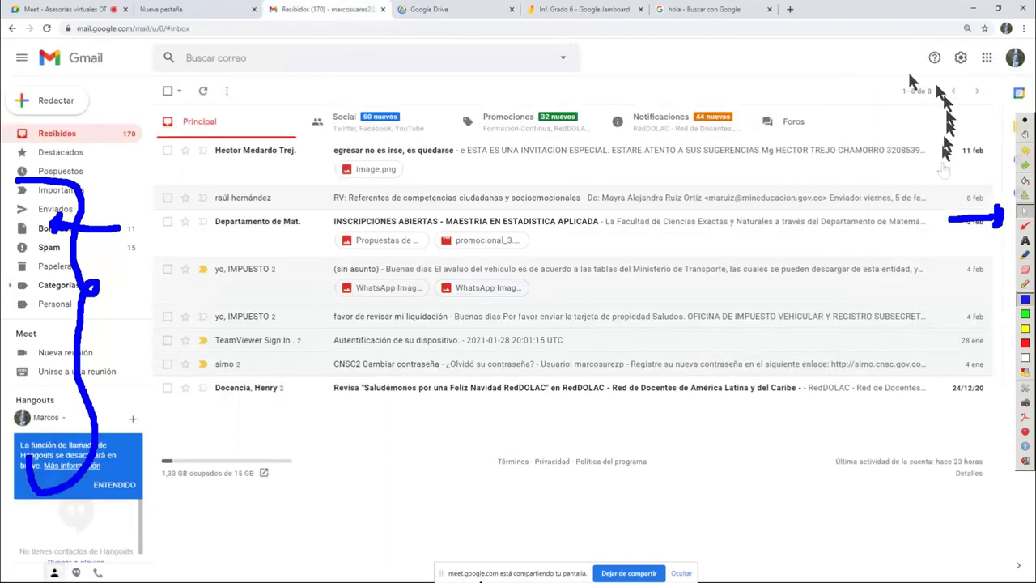
left_click(986, 57)
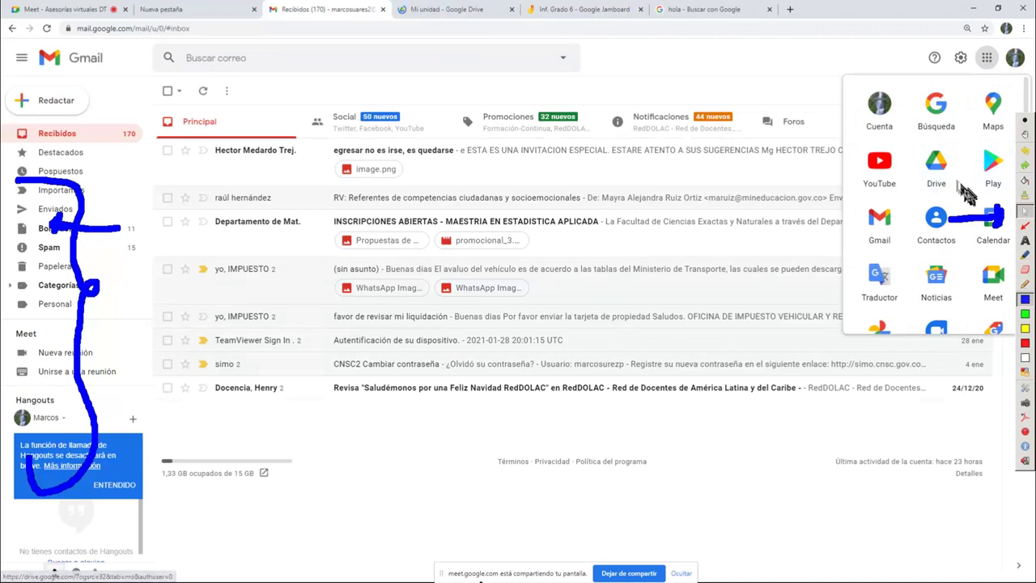
left_click(427, 11)
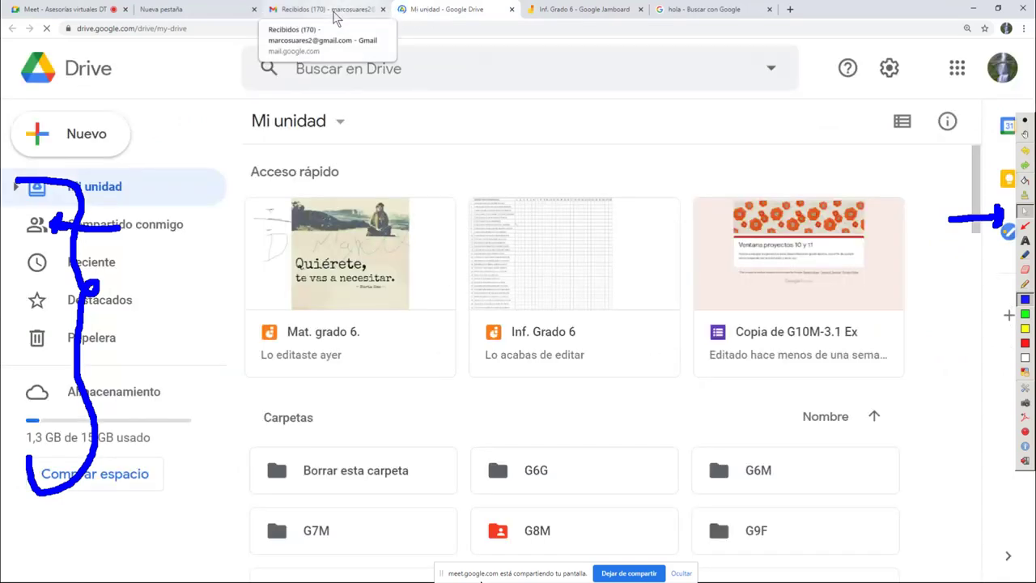
Open the G10M folder in Google Drive and launch its Copia de G10M-3.1 Ex form
scroll(549, 307, "down", 2)
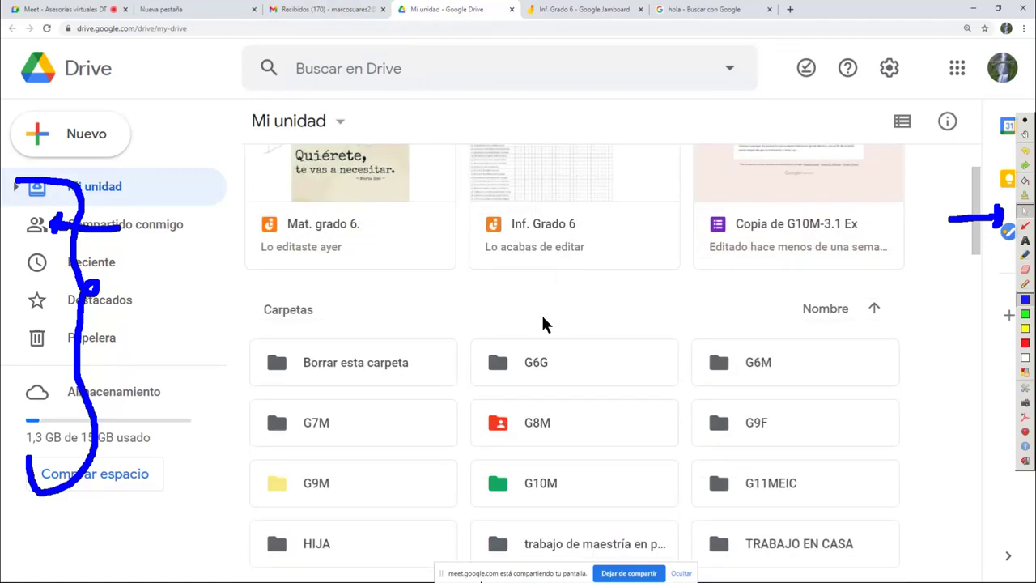
scroll(527, 409, "down", 2)
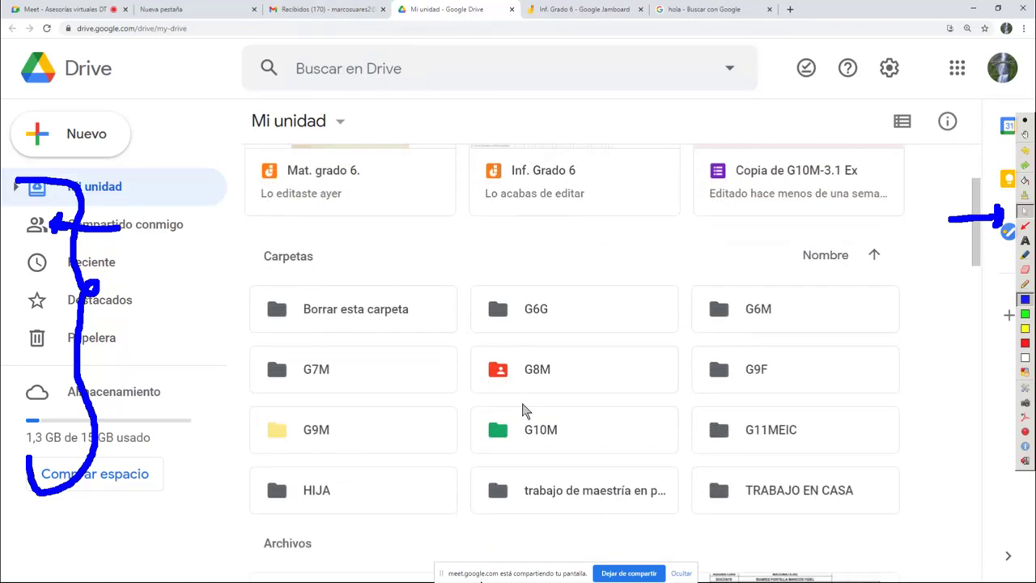
left_click(534, 387)
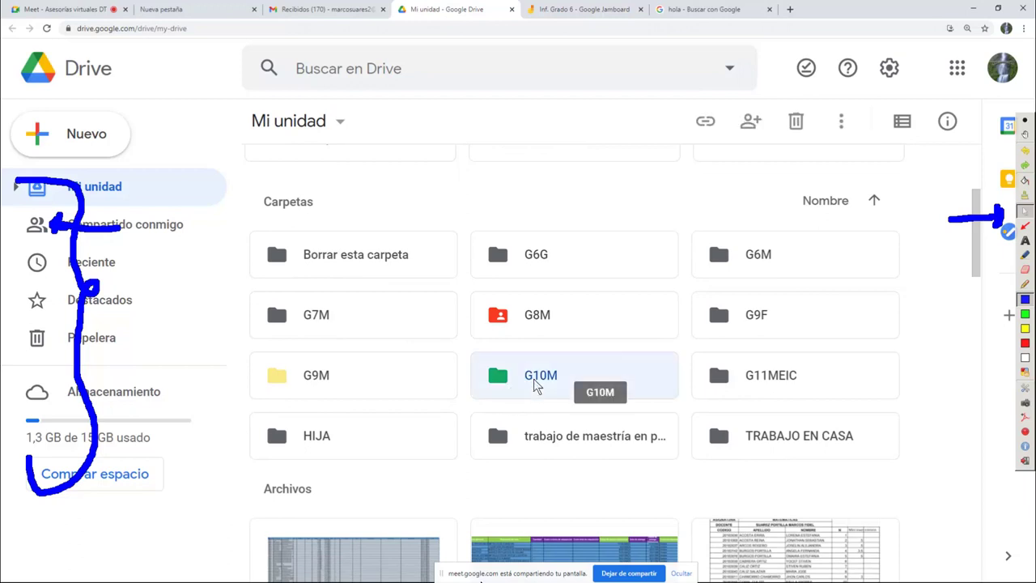
double_click(534, 381)
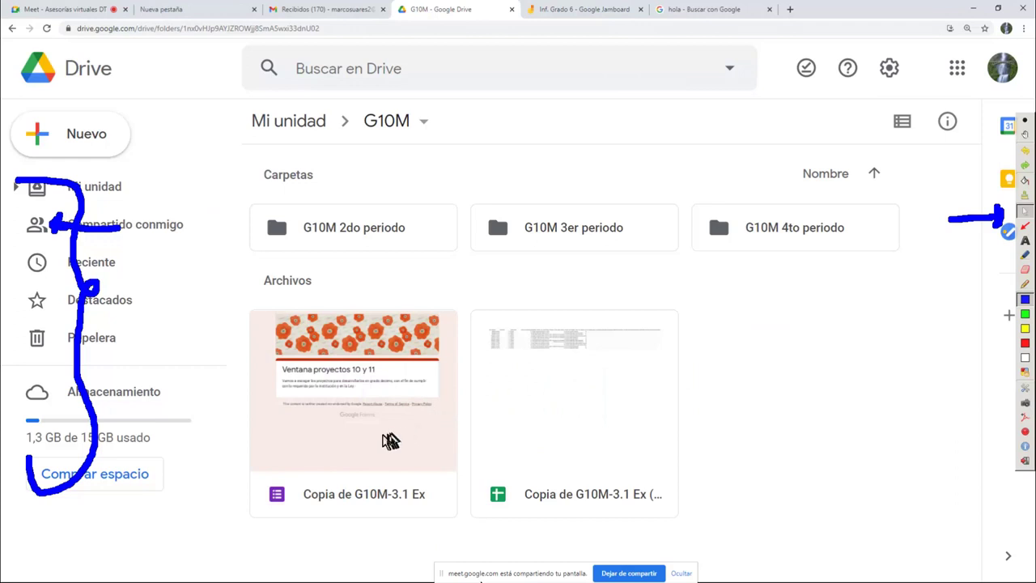
left_click(368, 435)
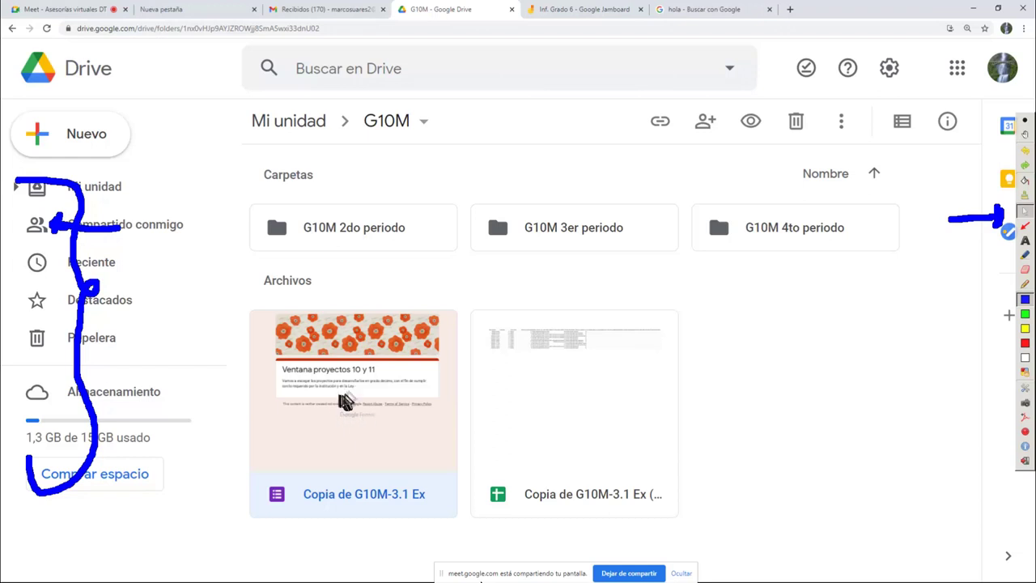
double_click(360, 413)
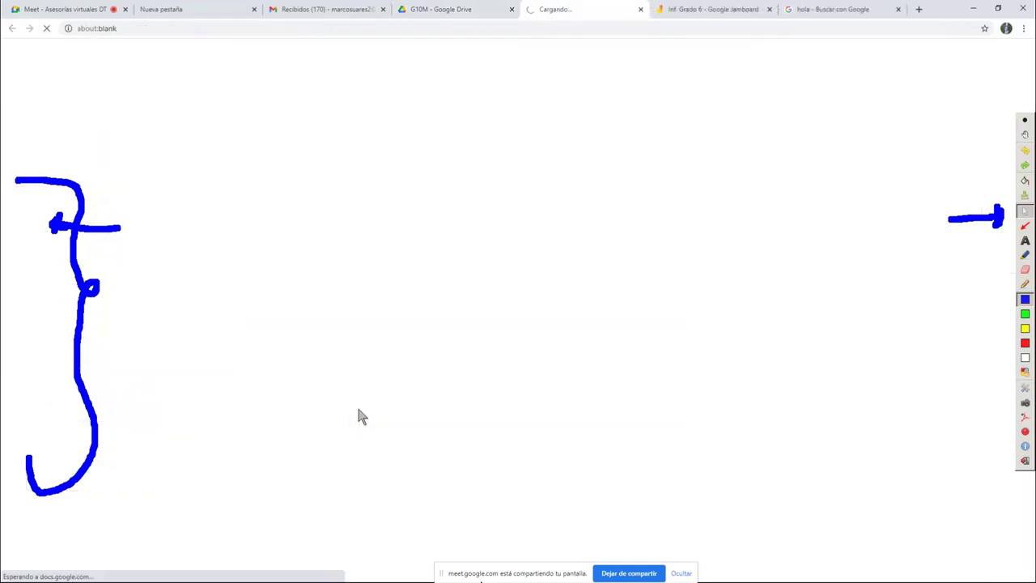
Scroll the form to the Número en la lista estudiantil and Apellidos y Nombres questions
scroll(351, 319, "down", 10)
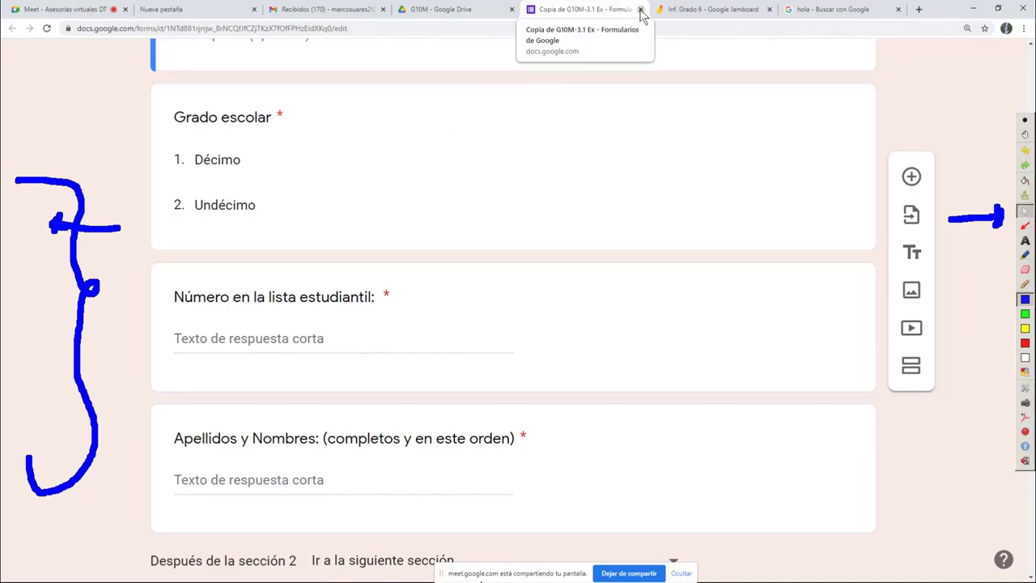
scroll(550, 162, "up", 5)
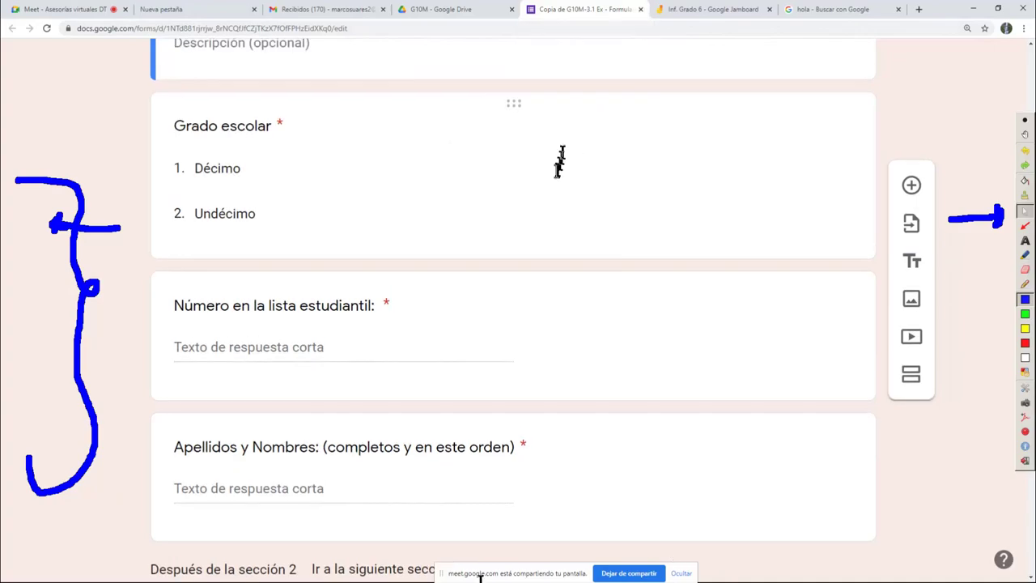
scroll(405, 243, "up", 4)
scroll(404, 242, "down", 5)
scroll(403, 247, "up", 6)
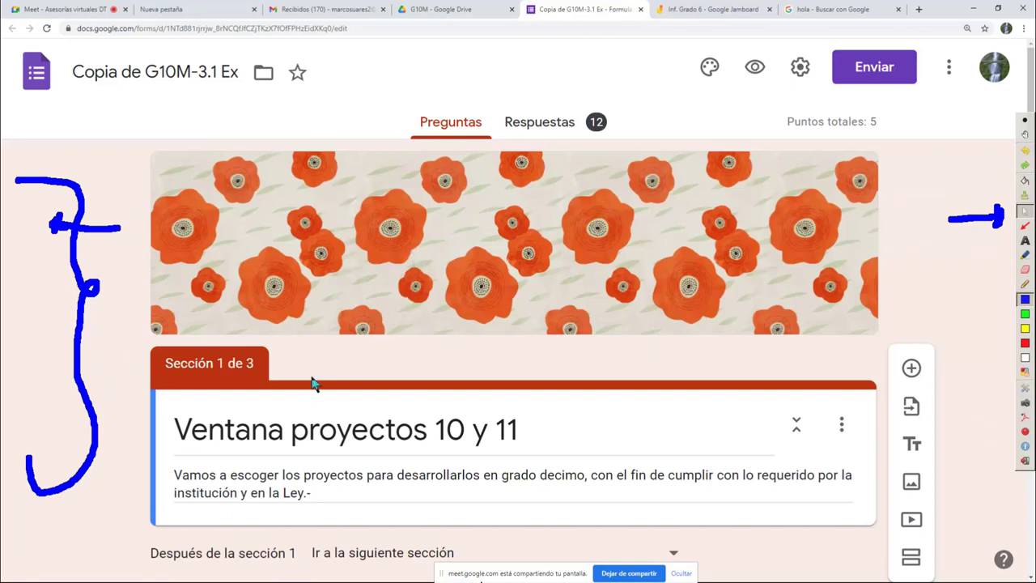
scroll(312, 380, "down", 5)
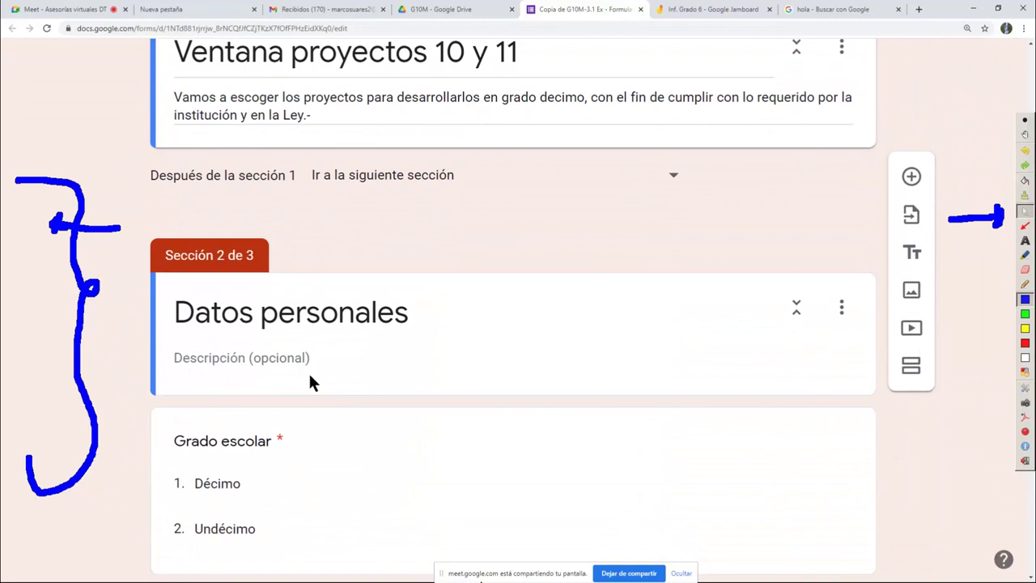
scroll(283, 312, "down", 2)
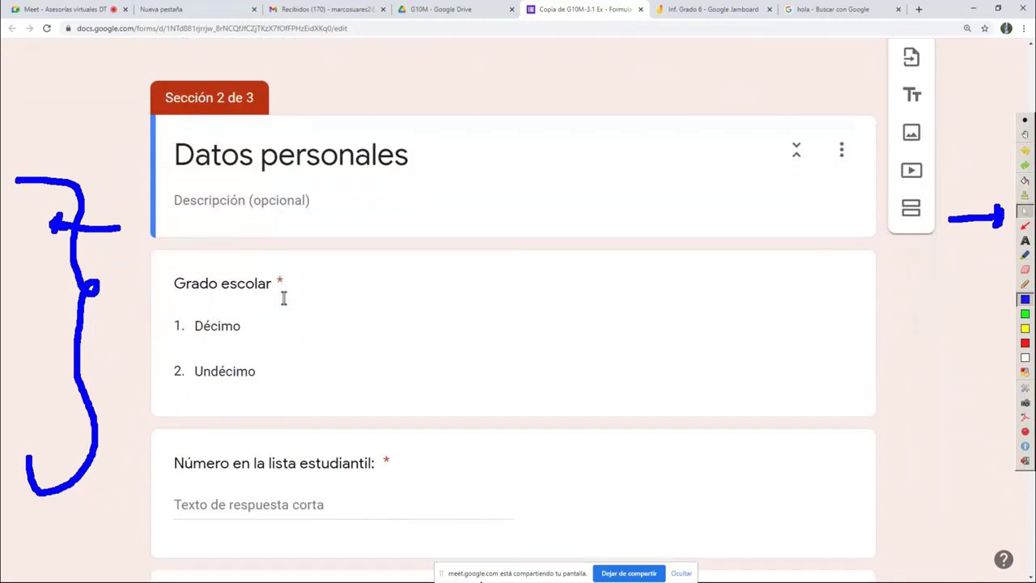
scroll(227, 324, "down", 2)
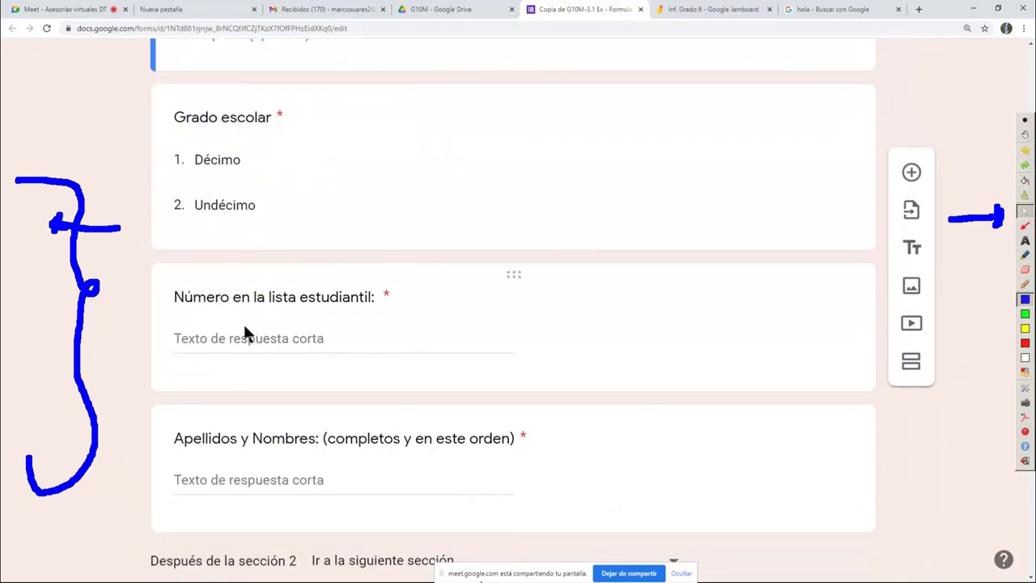
scroll(289, 481, "down", 1)
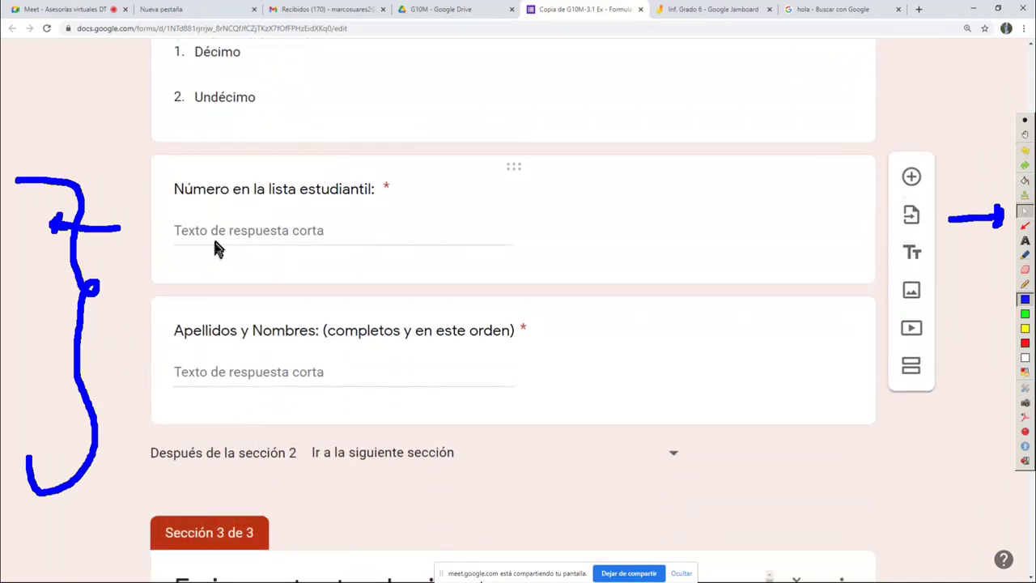
Circle Apellidos y Nombres, Número en la lista and the Décimo/Undécimo options in green ink
left_click(1024, 284)
left_click(1024, 313)
mouse_move(324, 299)
left_mouse_down()
mouse_move(136, 314)
mouse_move(611, 407)
mouse_move(207, 304)
mouse_move(178, 312)
left_mouse_up()
mouse_move(269, 164)
left_mouse_down()
mouse_move(201, 167)
mouse_move(356, 252)
mouse_move(249, 166)
left_mouse_up()
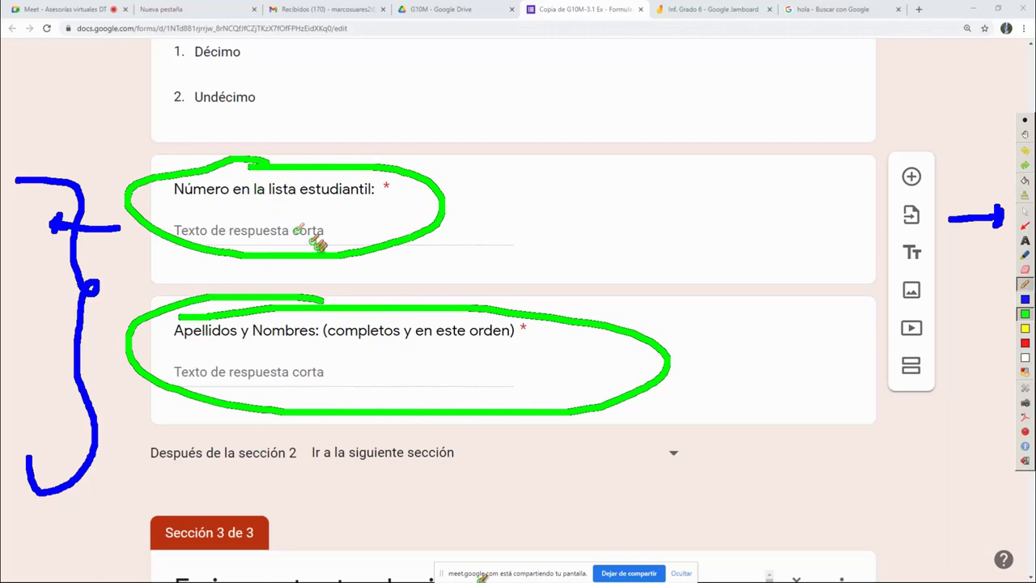
mouse_move(224, 131)
left_mouse_down()
mouse_move(122, 45)
mouse_move(374, 61)
mouse_move(175, 114)
mouse_move(181, 135)
left_mouse_up()
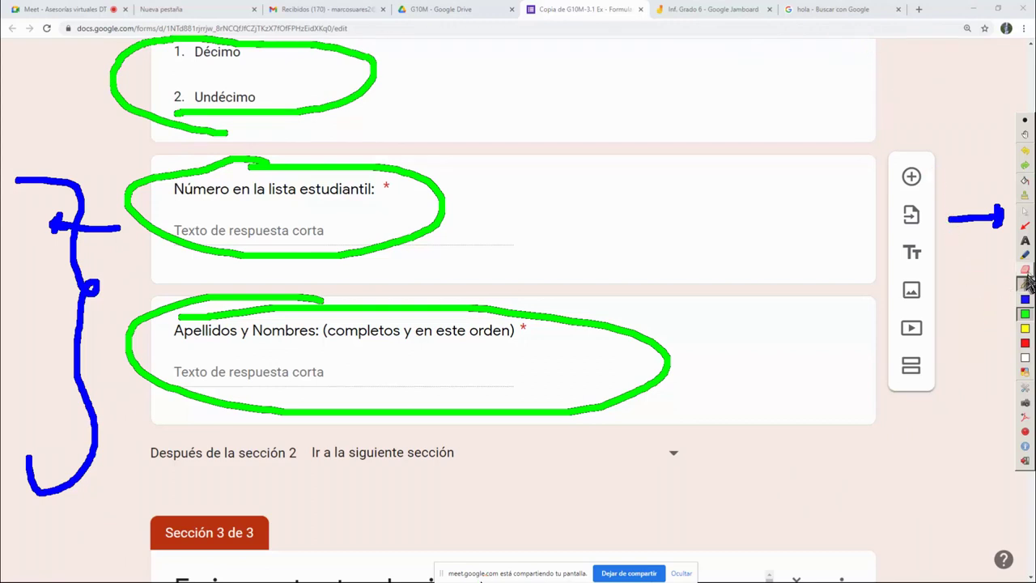
Clear all Ardesia annotations and return to pointer mode
left_click(1024, 196)
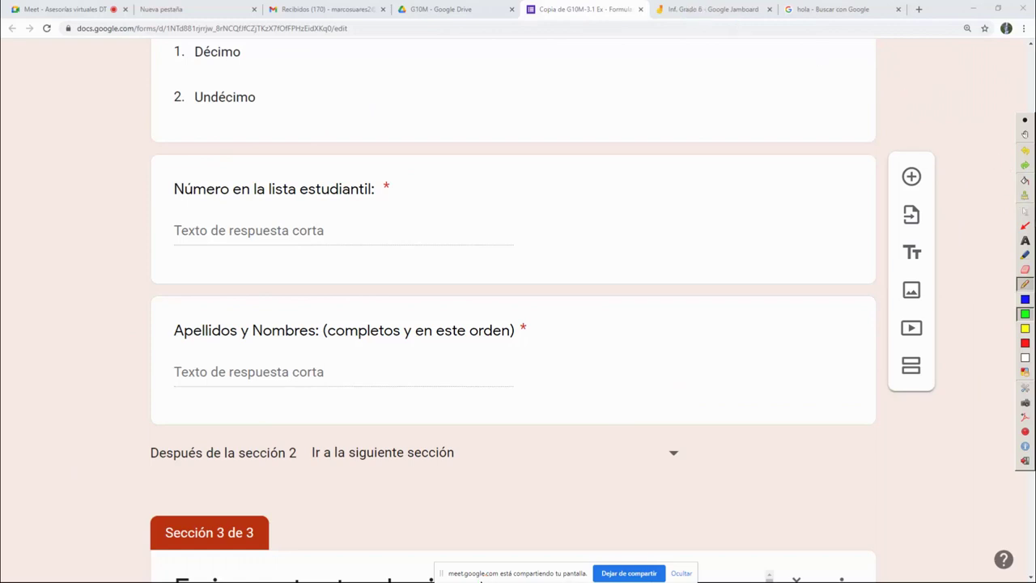
left_click_drag(741, 18, 716, 13)
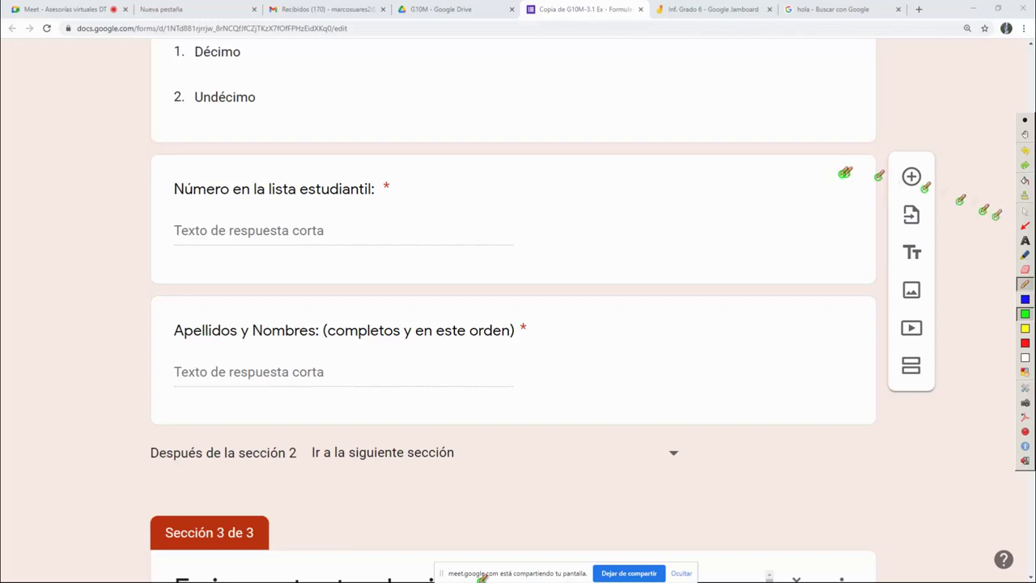
left_click(1024, 210)
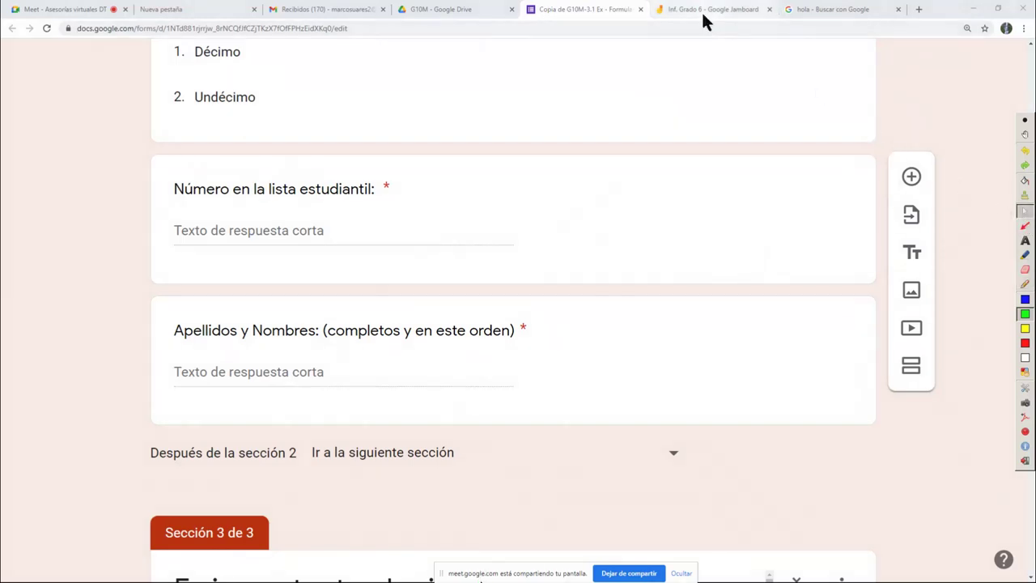
In the Inf. Grado 6 jam, erase the green marks from the grid rows
left_click(705, 10)
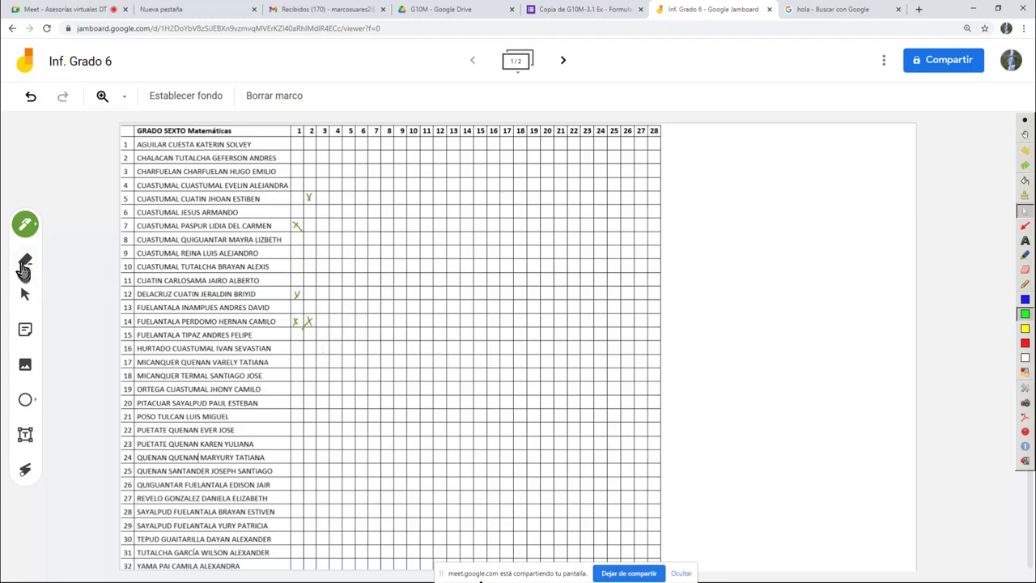
left_click(25, 259)
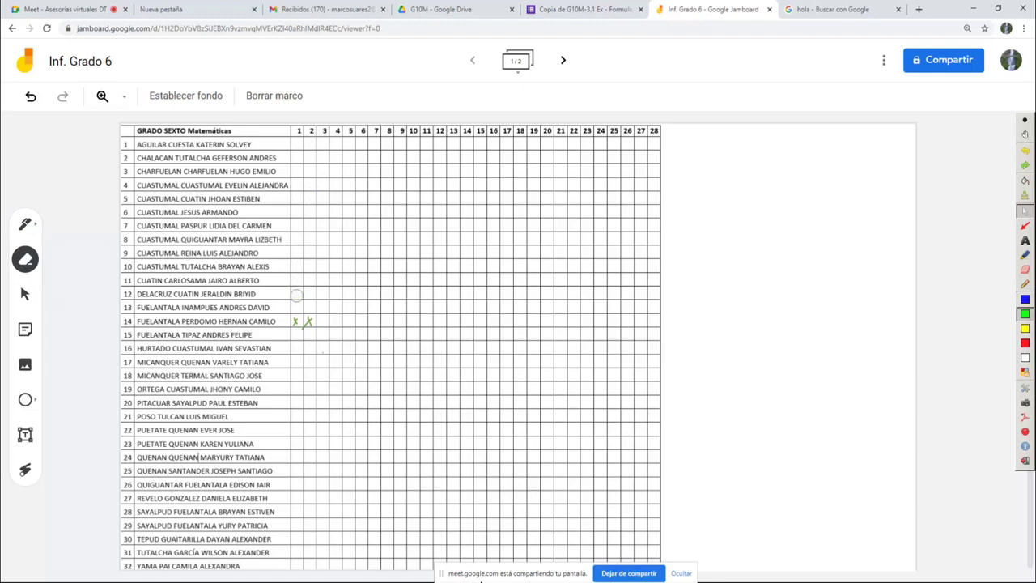
left_click_drag(315, 323, 286, 322)
Draw a blue Ardesia arrow at the top-left Back button, then return to pointer mode
left_click(1026, 300)
mouse_move(16, 39)
left_mouse_down()
mouse_move(41, 136)
mouse_move(3, 55)
mouse_move(39, 53)
left_mouse_up()
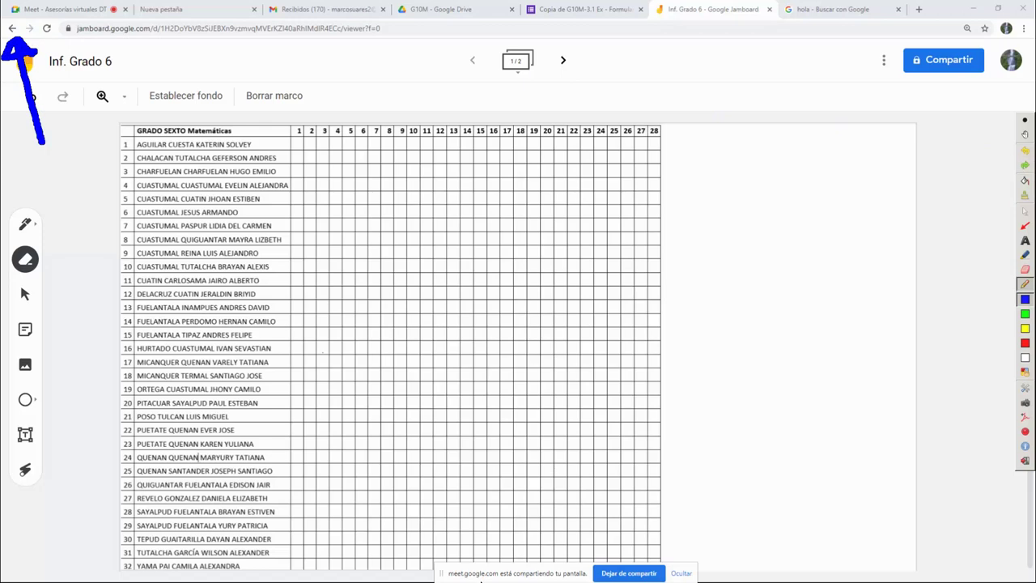
left_click(1025, 211)
Go back to the recent jams and open the Mat. grado 10 jam
left_click(12, 28)
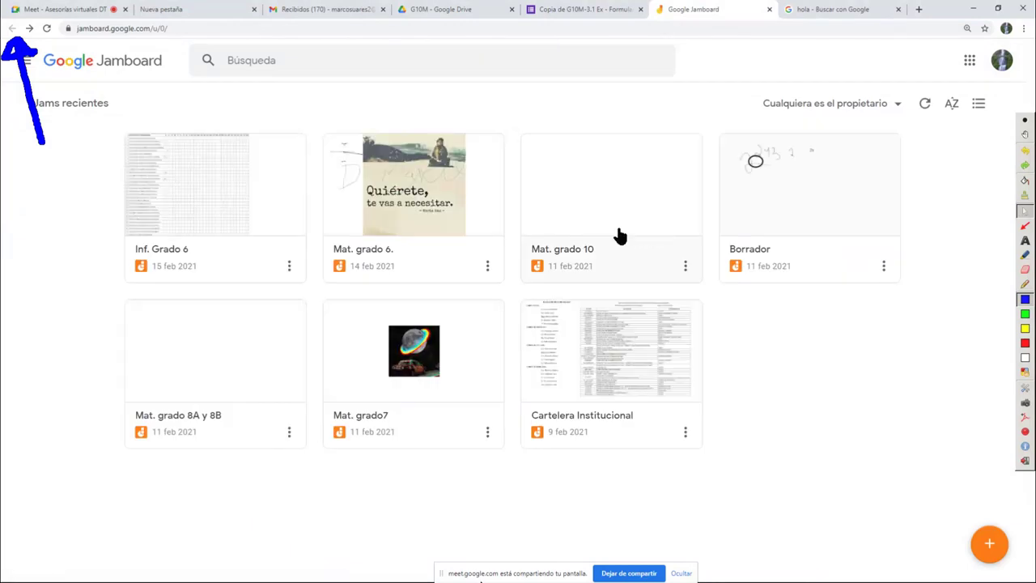
left_click(576, 274)
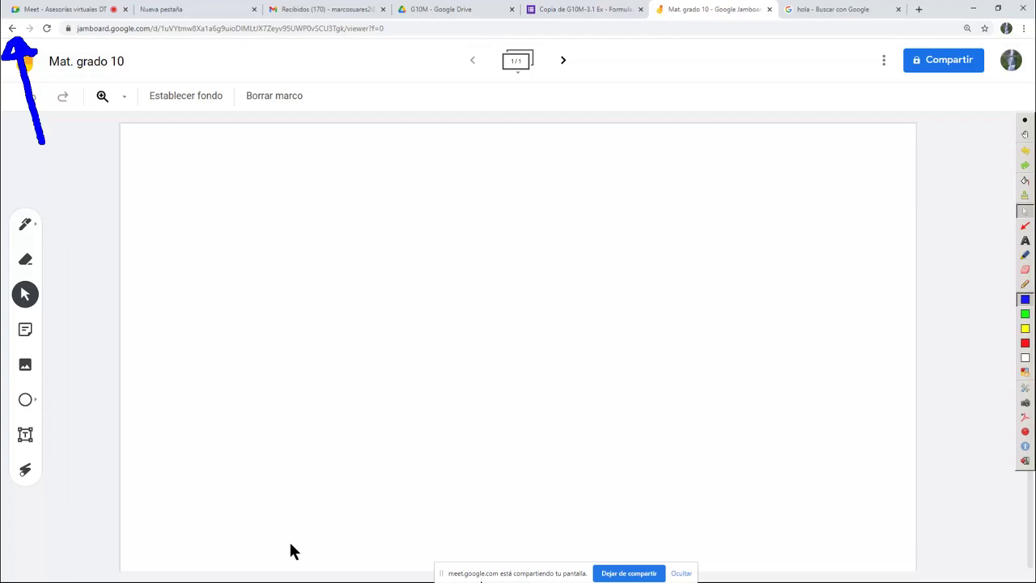
key("super")
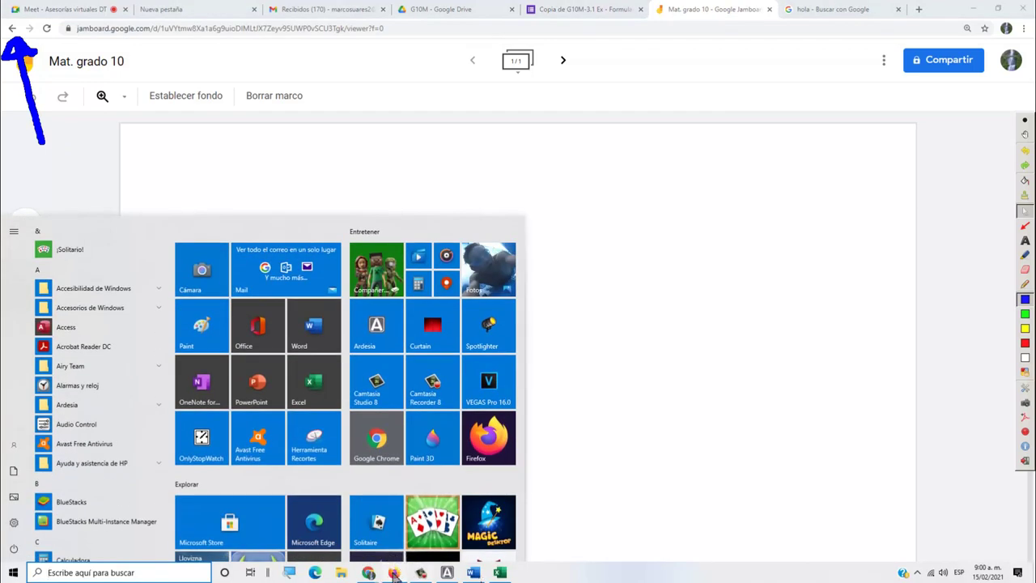
left_click(394, 573)
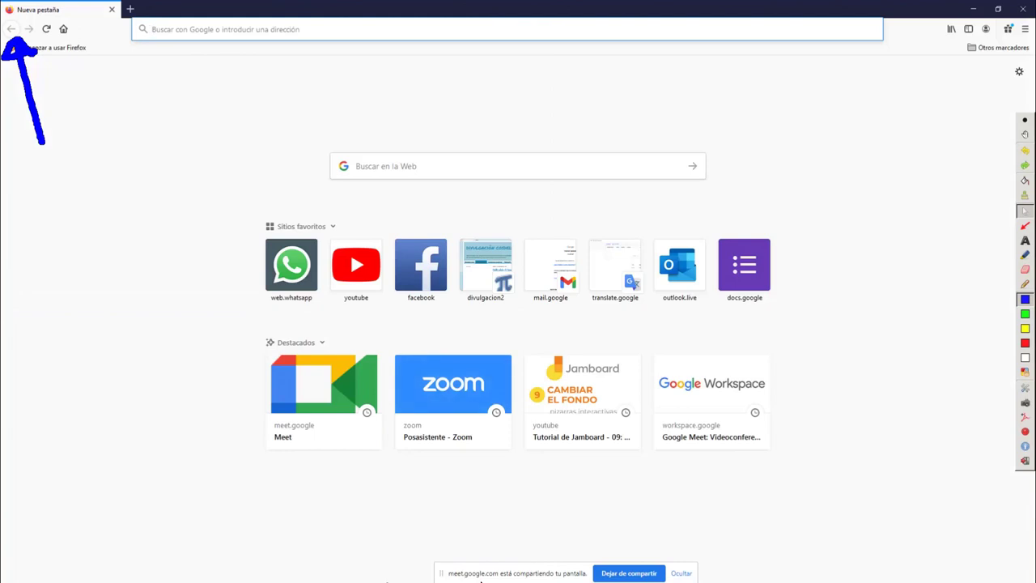
key("super")
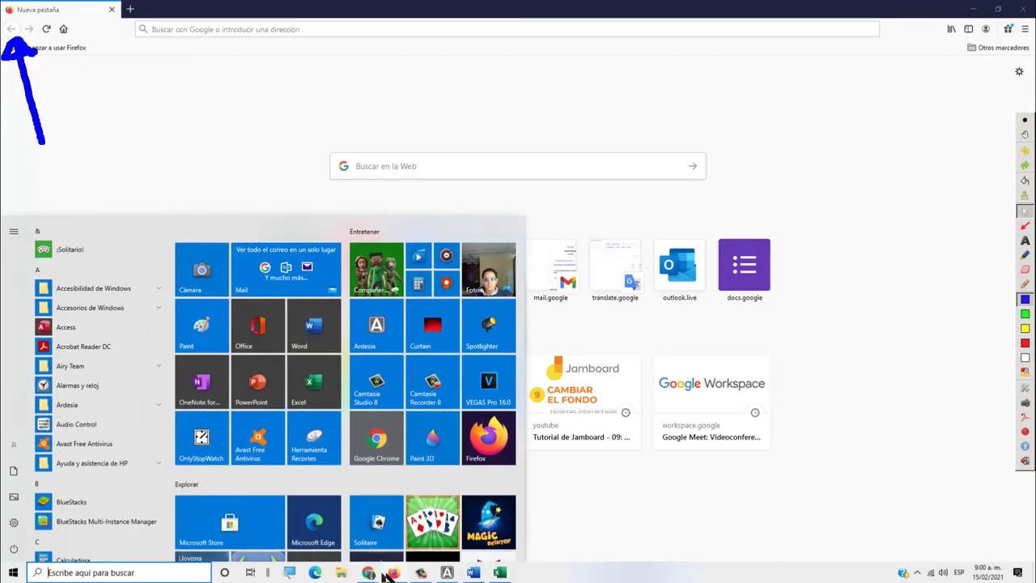
mouse_move(384, 575)
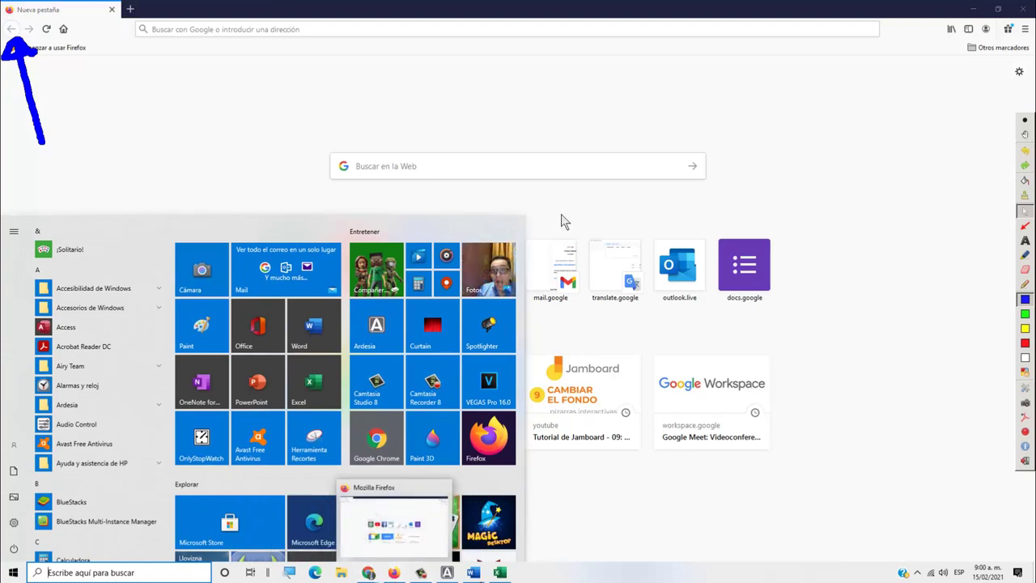
left_click(181, 111)
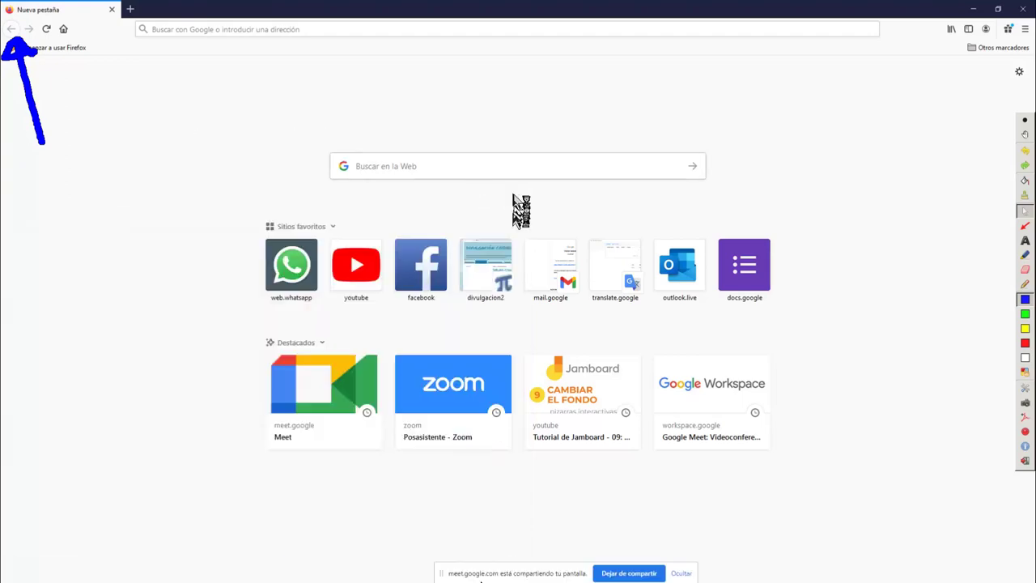
left_click(972, 9)
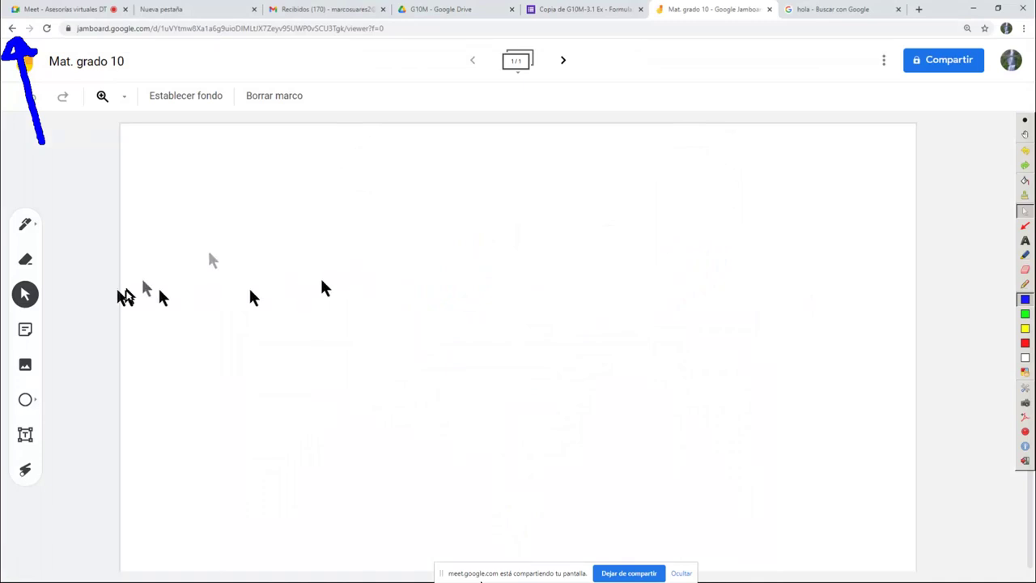
Draw a green highlighter arrow curving up toward the Compartir button
left_click(1025, 284)
left_click(1024, 313)
mouse_move(853, 236)
left_mouse_down()
mouse_move(892, 97)
mouse_move(914, 119)
left_mouse_up()
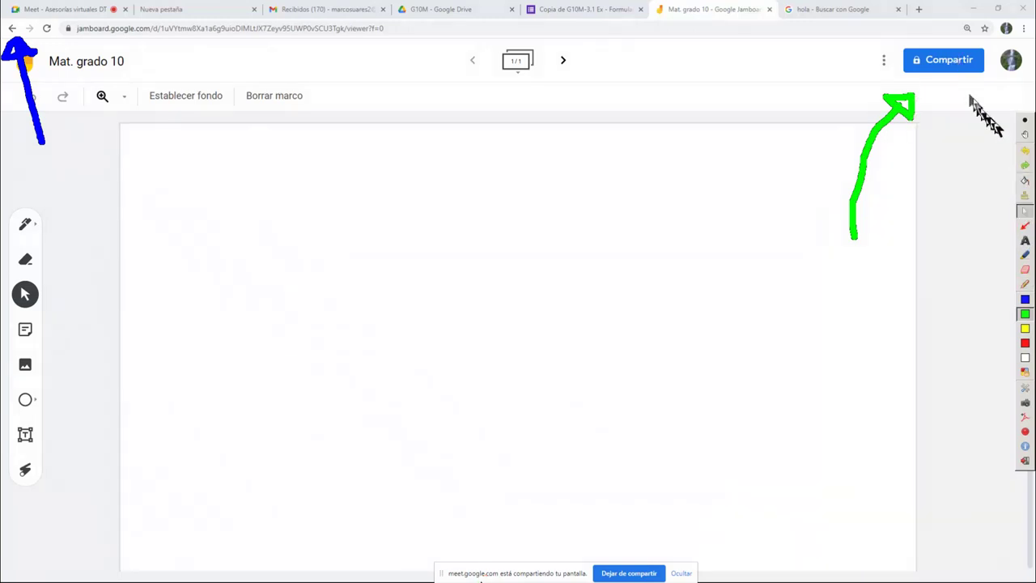
Open the jam's sharing dialog and mark the Restringido line with a blue arrow
left_click(948, 65)
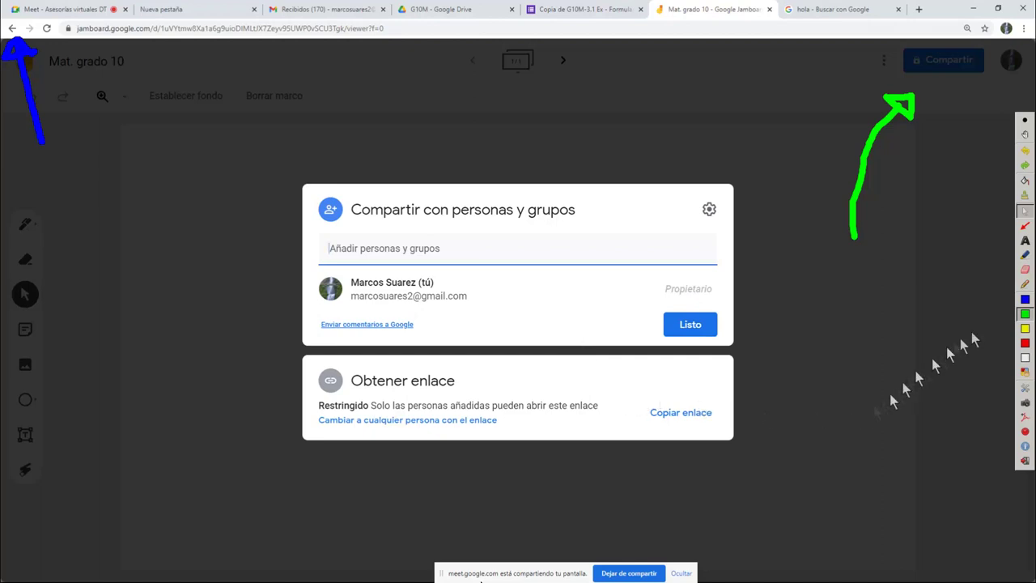
left_click(1024, 299)
left_click_drag(148, 427, 295, 421)
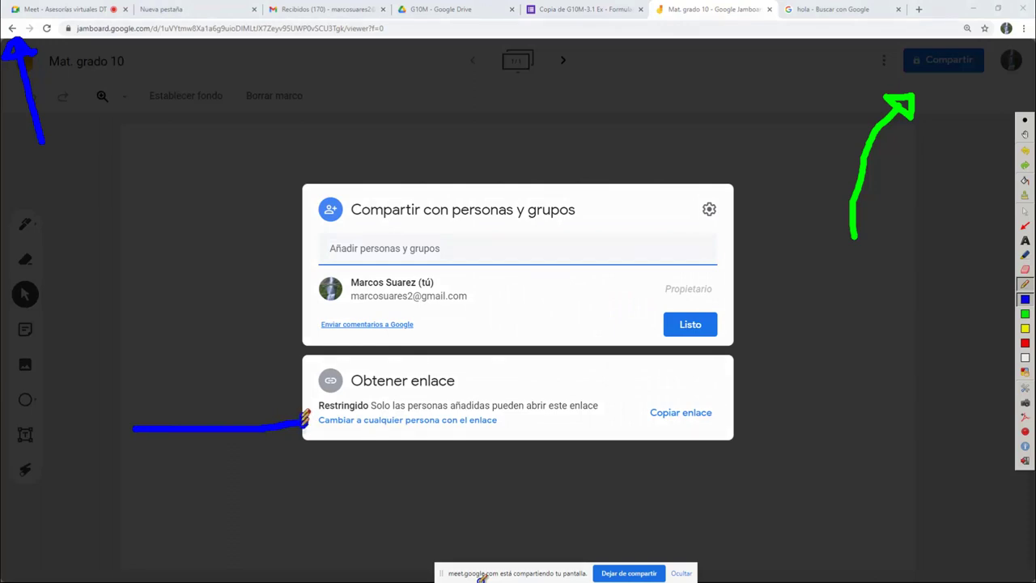
Change the Mat. grado 10 link access to anyone with the link
left_click(1025, 211)
left_click(393, 422)
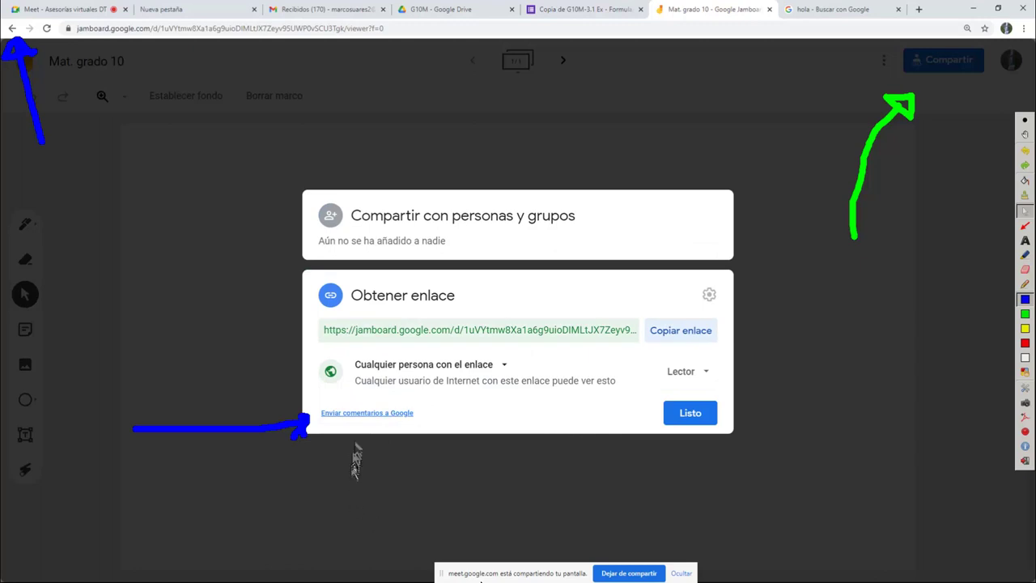
left_click(705, 374)
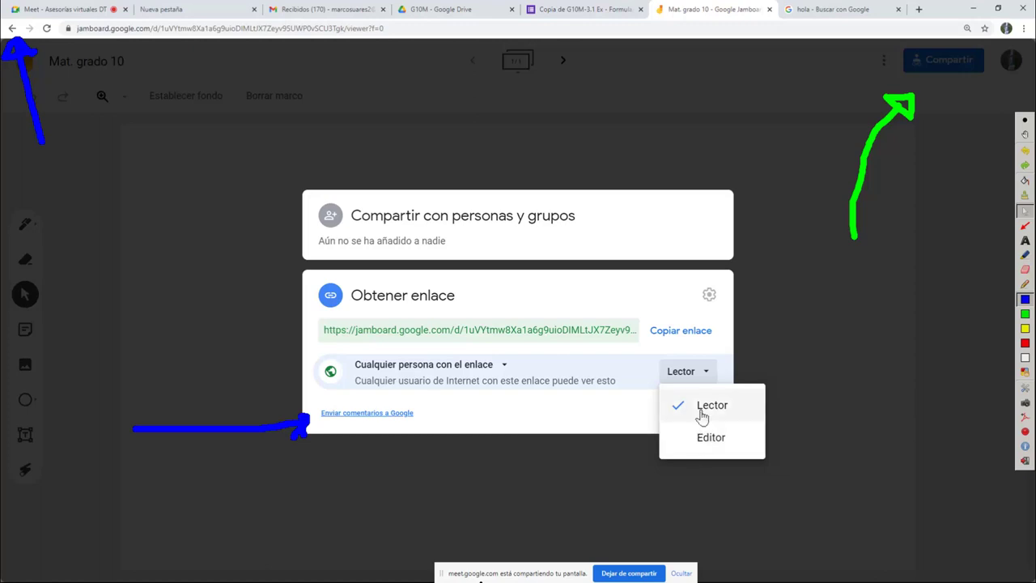
left_click(618, 417)
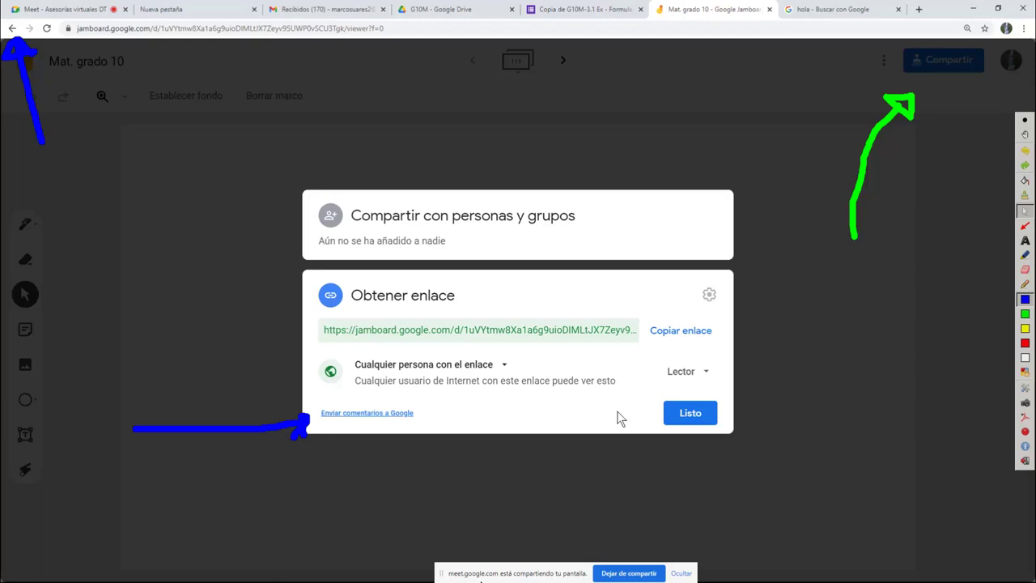
Set the link role from Lector to Editor and copy the link
left_click(703, 374)
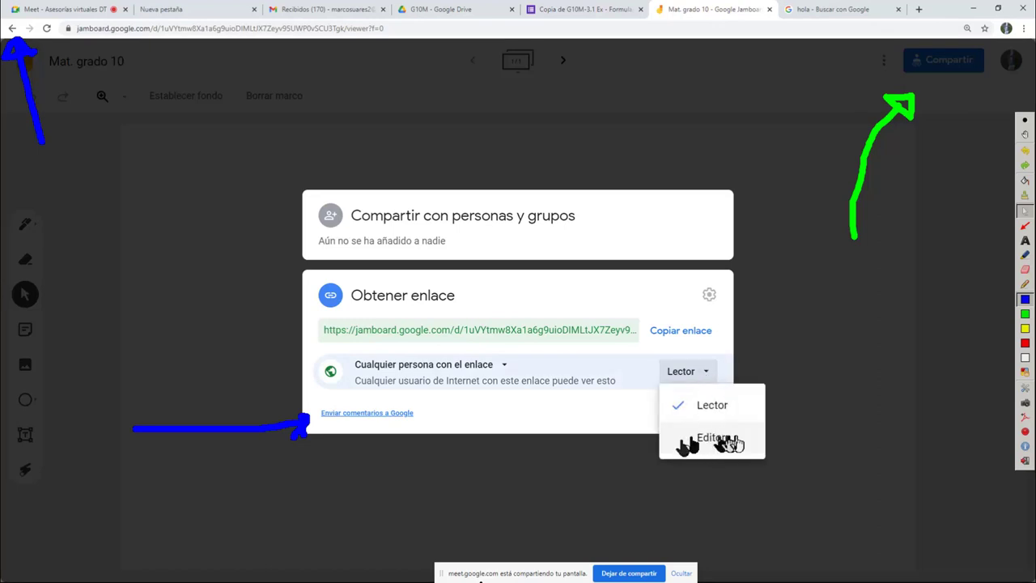
left_click(712, 442)
left_click(712, 439)
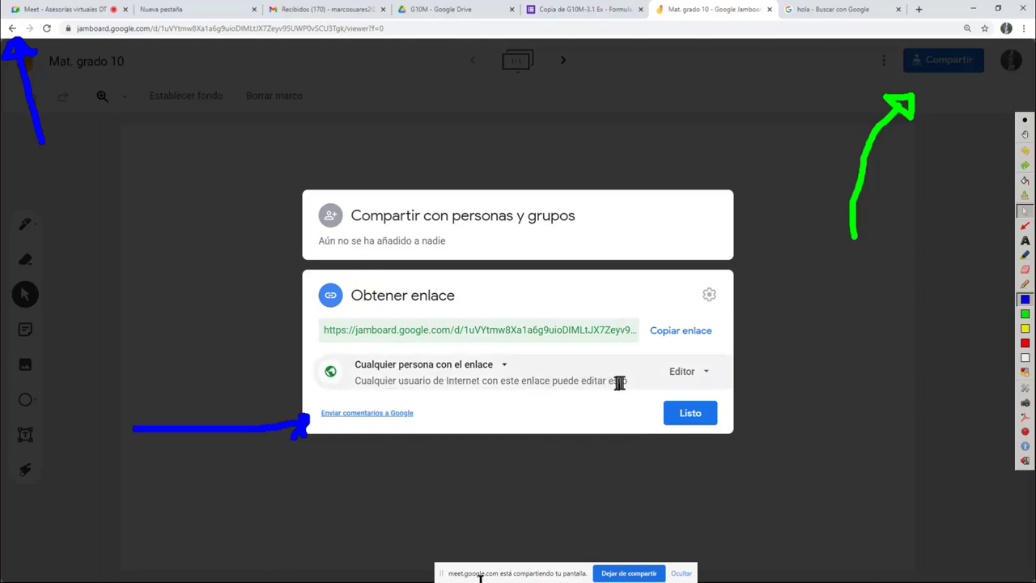
left_click(662, 338)
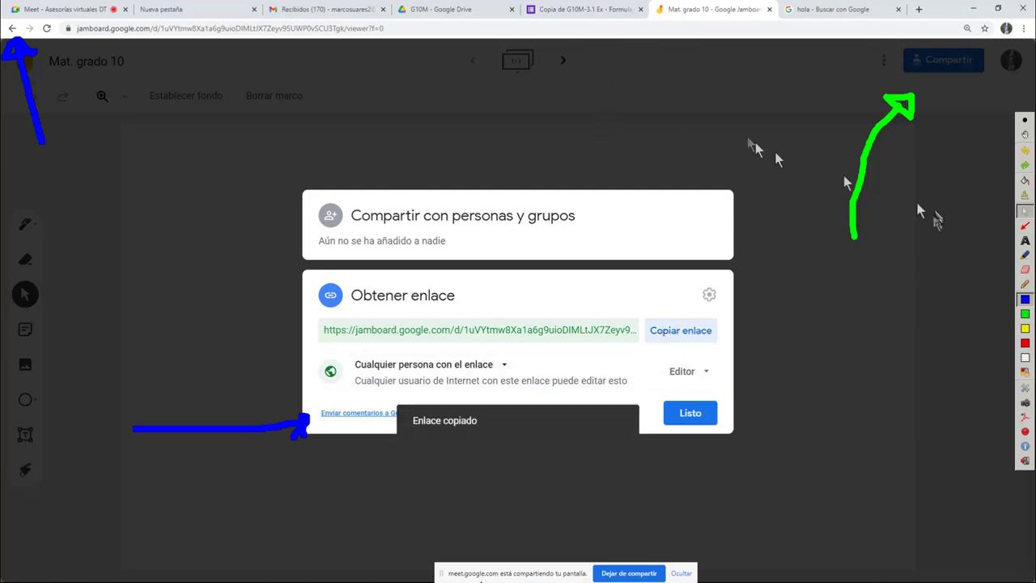
Close the sharing dialog with Listo, then open and minimize Firefox
left_click(813, 330)
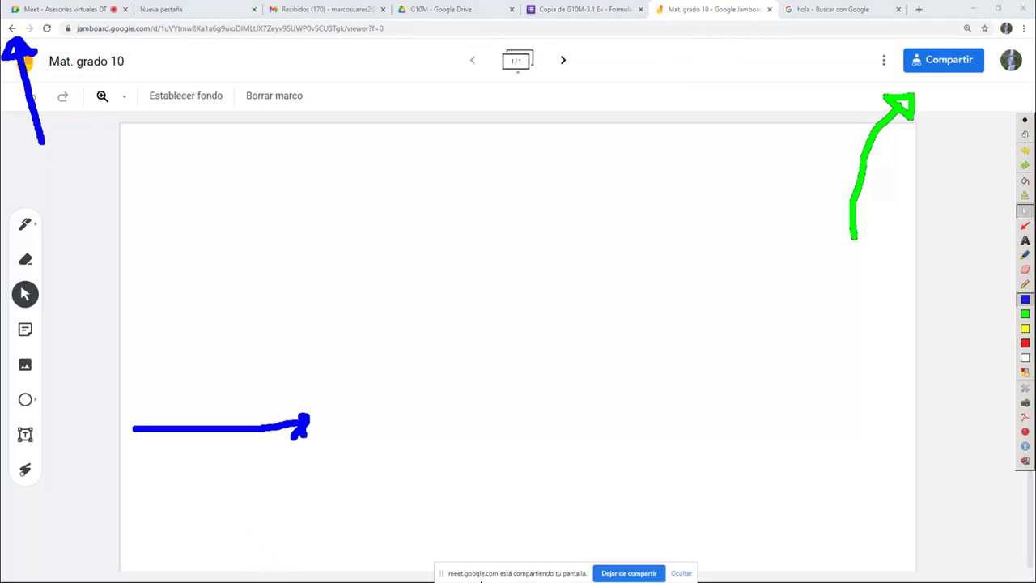
key("super")
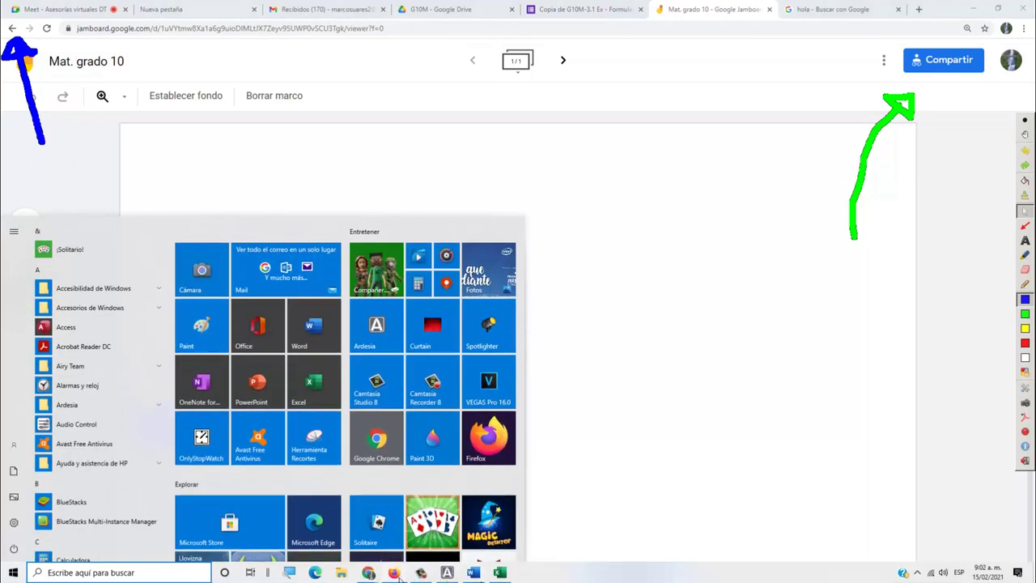
left_click(397, 575)
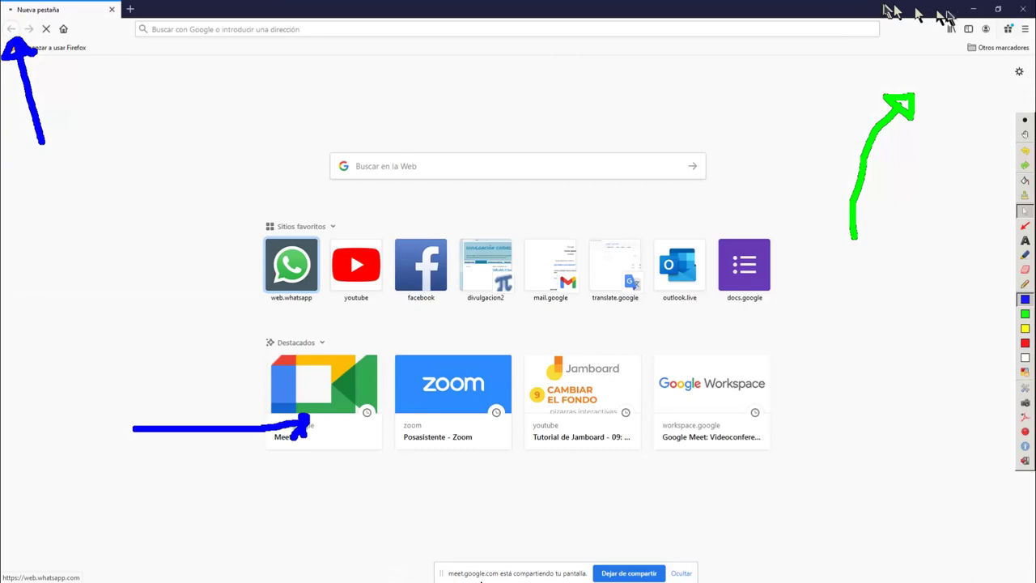
left_click(973, 8)
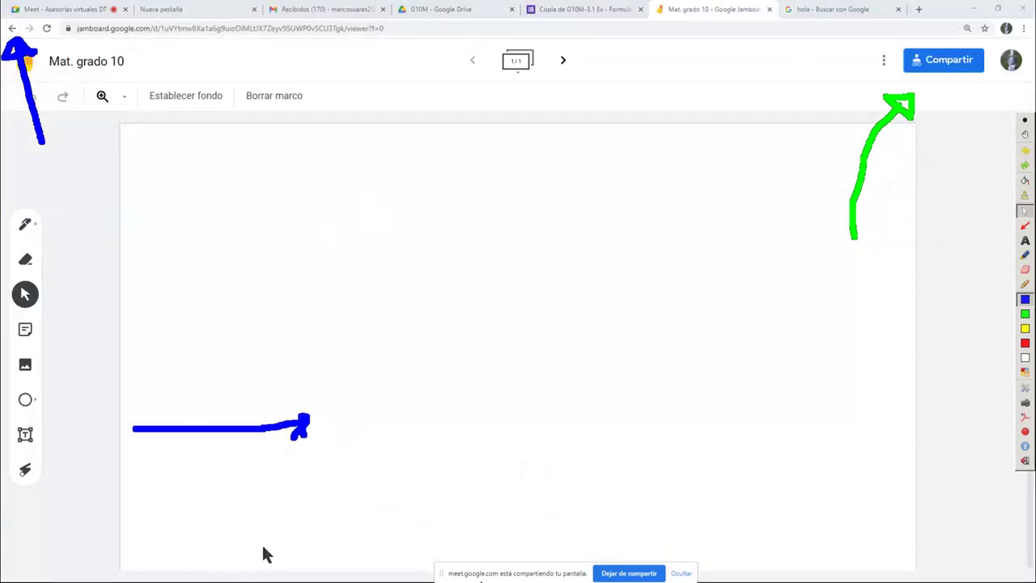
Return to the Chrome window and switch to the Google Meet call tab
key("super")
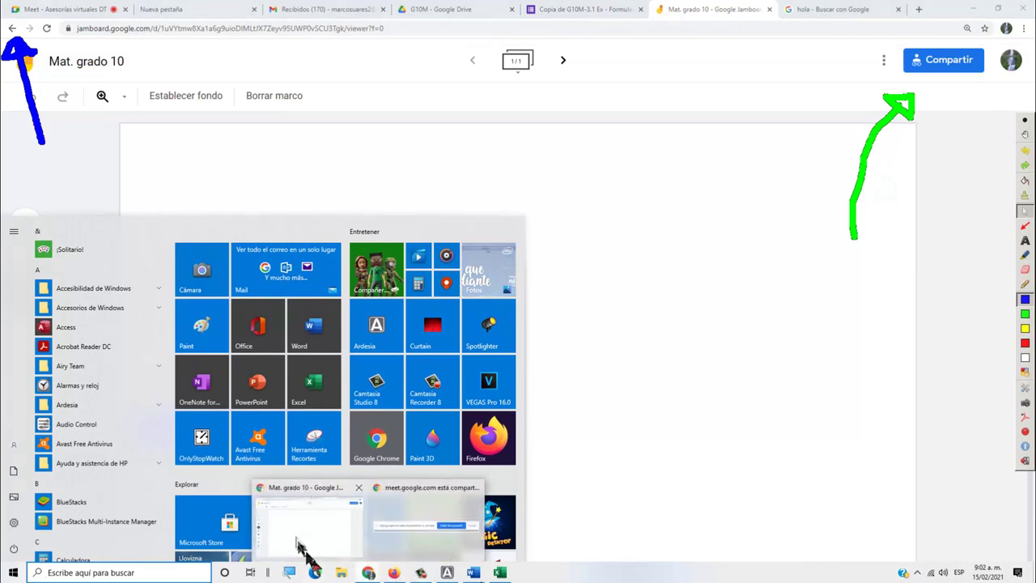
left_click(293, 536)
left_click(50, 12)
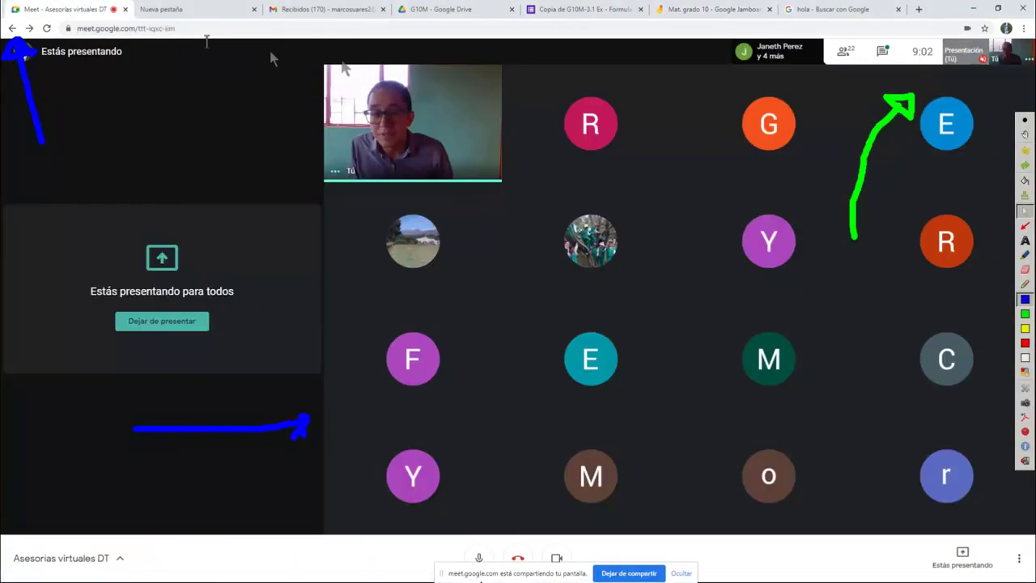
Draw a blue pencil arrow and curves across the Meet participant tiles
mouse_move(944, 235)
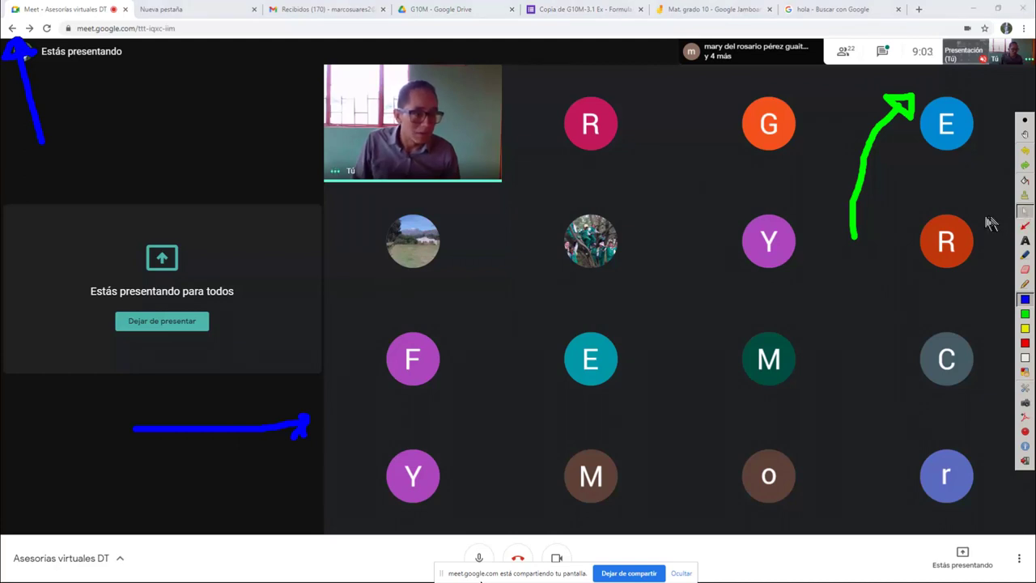
left_click(1024, 284)
left_click_drag(822, 204, 945, 215)
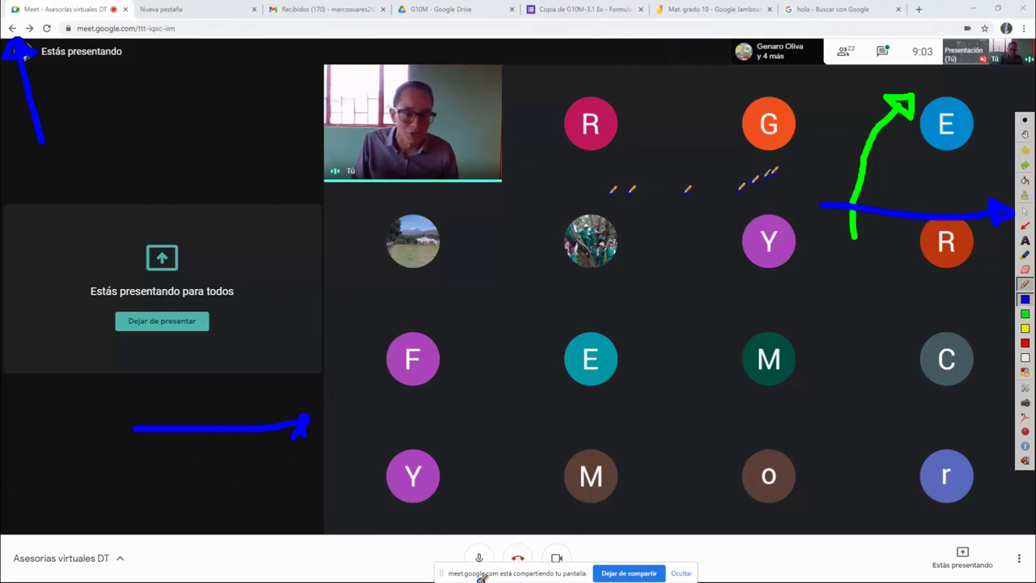
left_click_drag(567, 154, 654, 282)
left_click_drag(603, 225, 752, 176)
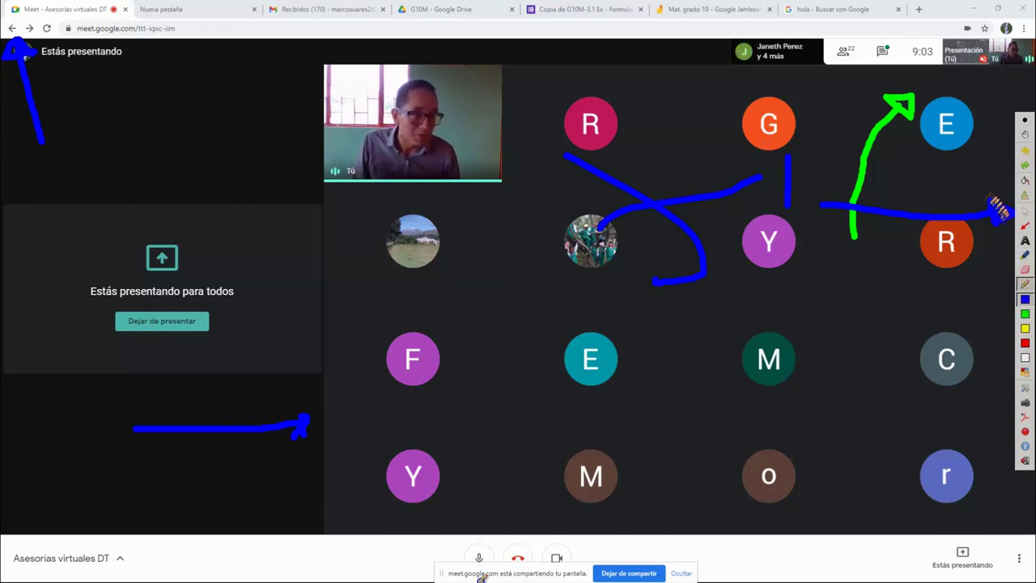
Extend the blue strokes to the right edge and near the C tile, then clear all ink
left_click_drag(913, 186, 978, 189)
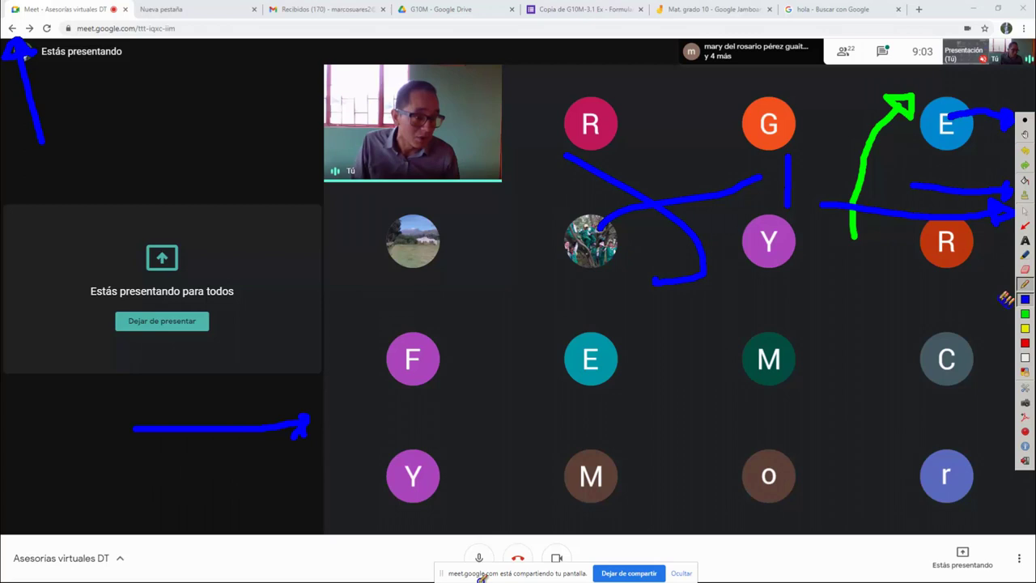
left_click_drag(989, 319, 997, 333)
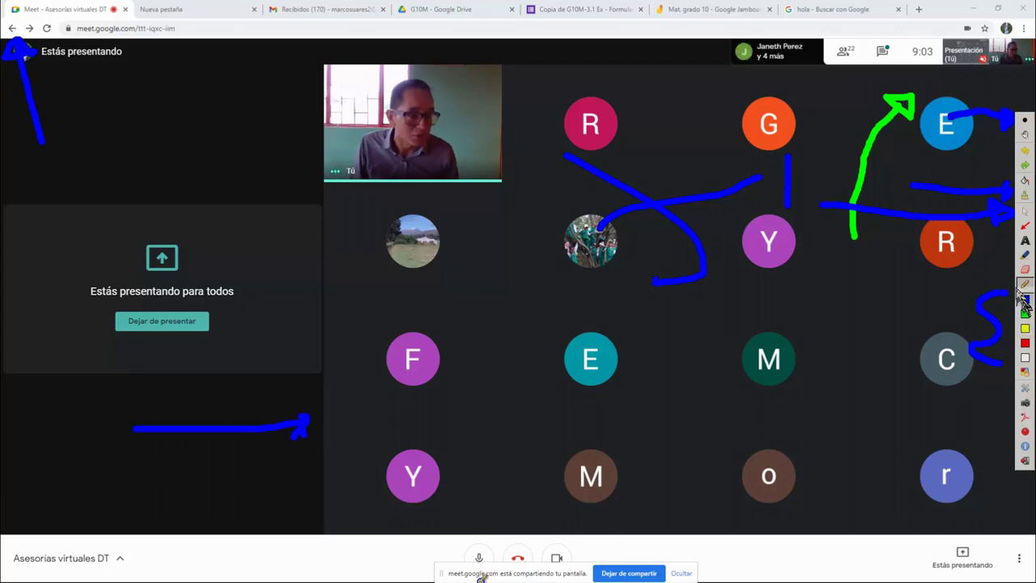
left_click(1026, 210)
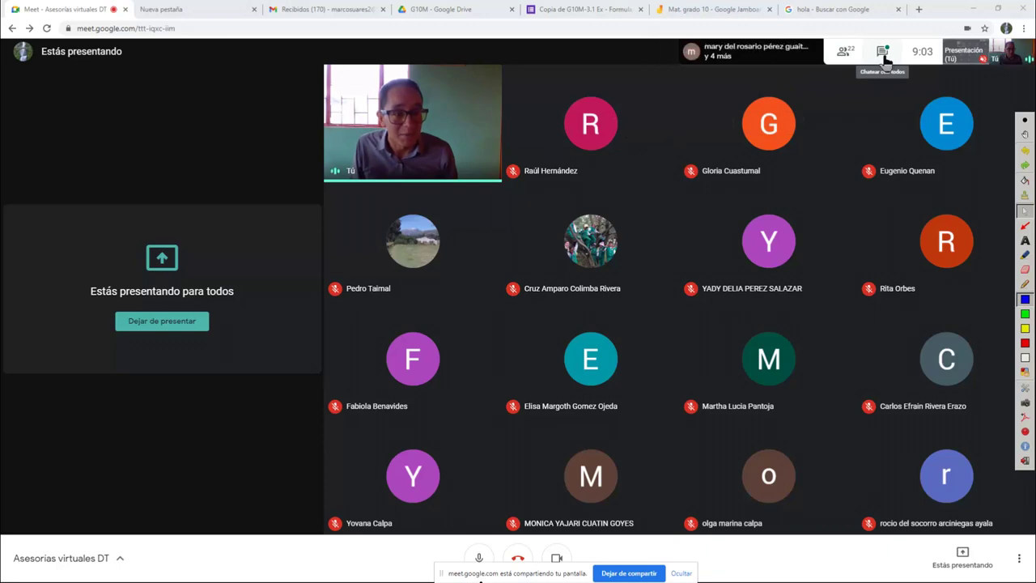
Draw a red Ardesia line pointing up to the Meet chat icon
left_click(883, 52)
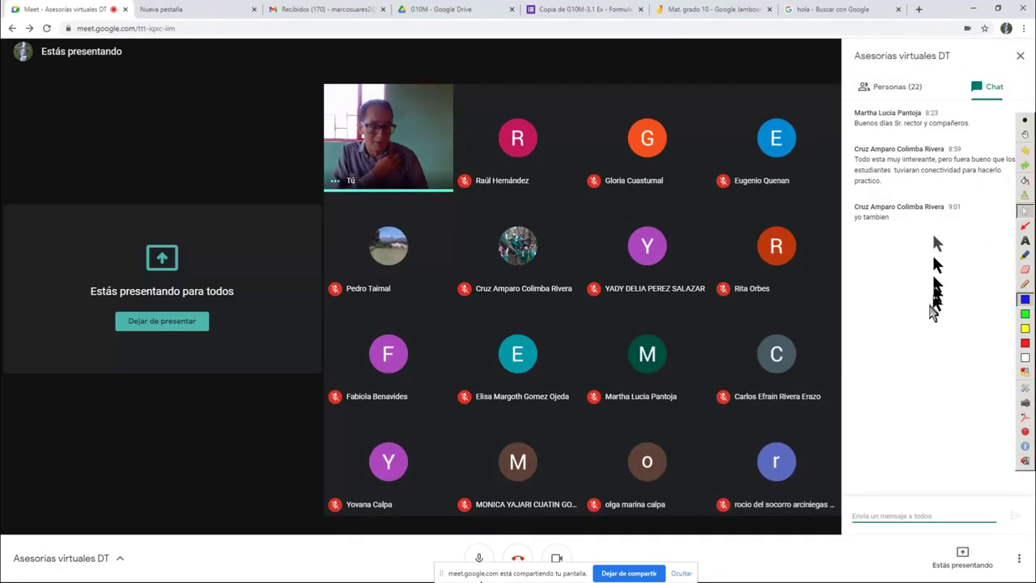
left_click(1020, 56)
left_click(1024, 342)
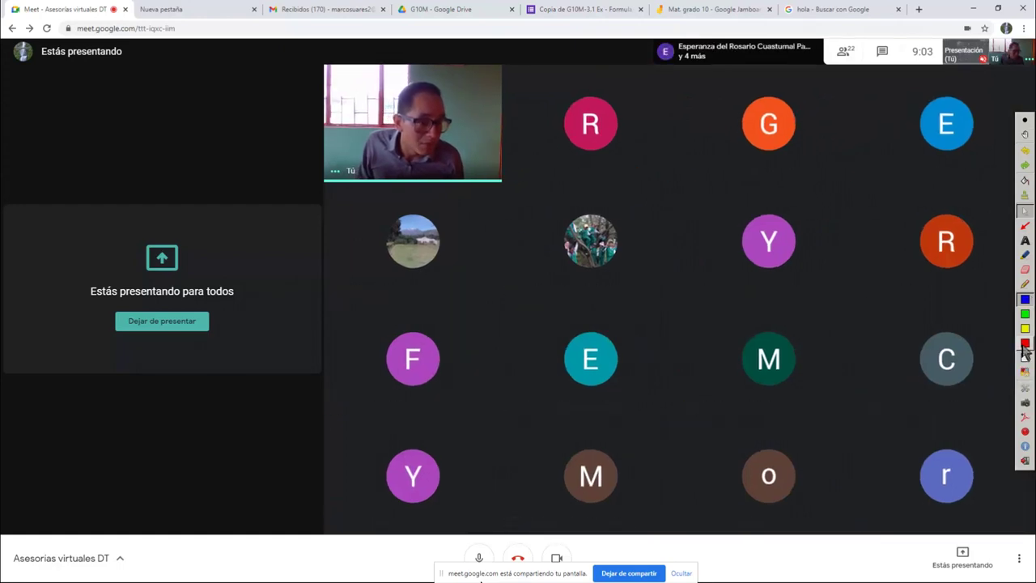
mouse_move(762, 295)
left_mouse_down()
mouse_move(844, 86)
mouse_move(877, 70)
mouse_move(868, 89)
mouse_move(883, 61)
left_mouse_up()
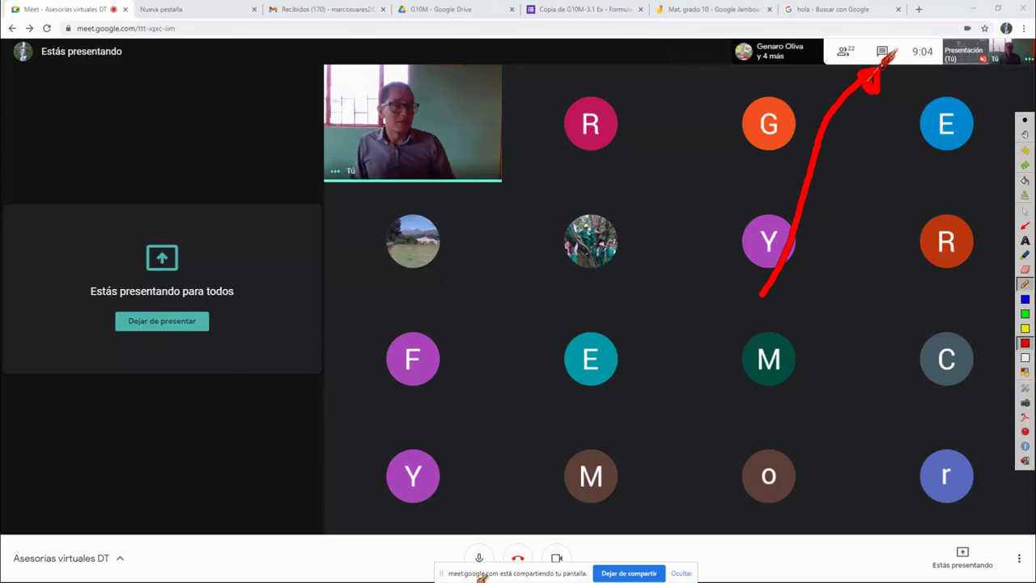
left_click(1025, 212)
Paste the Jamboard link into the meeting chat and send it to everyone
left_click(882, 51)
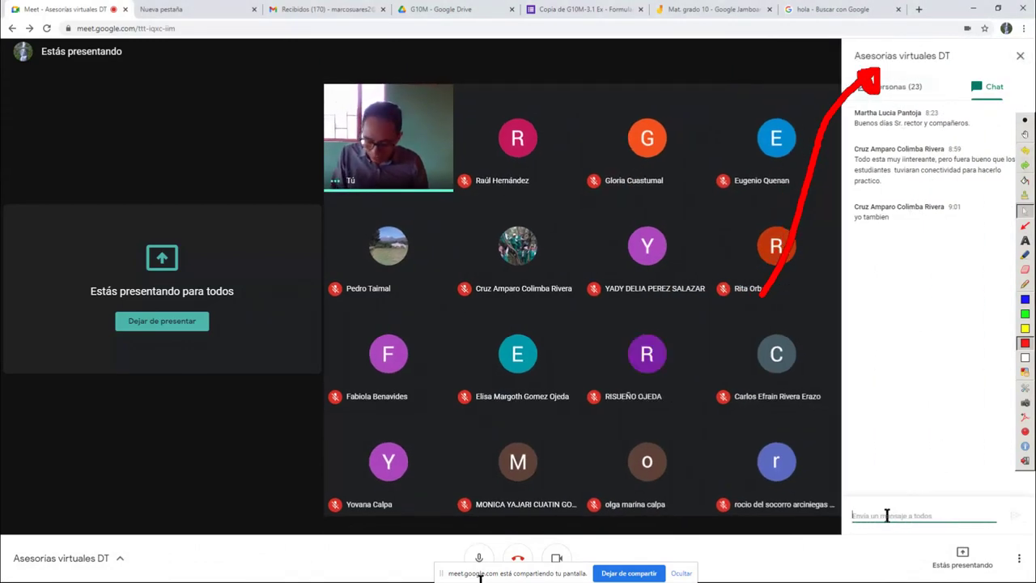
key("Return")
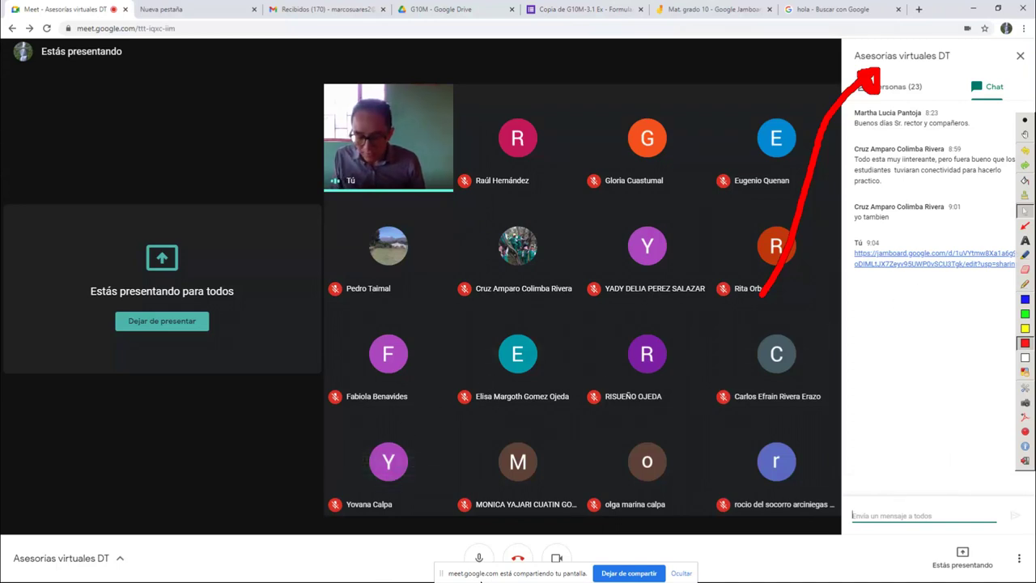
key("super")
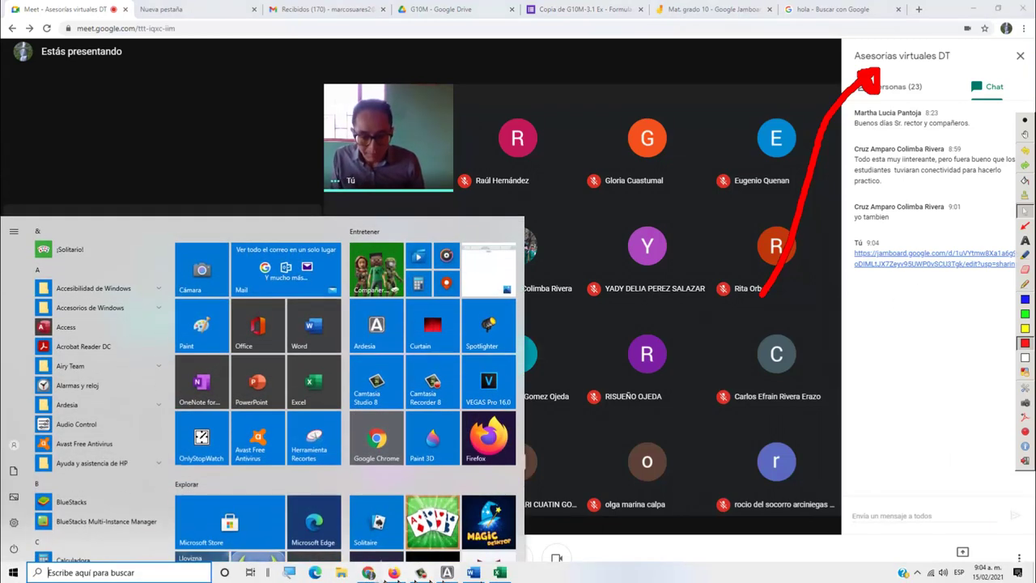
In WhatsApp Web, open the Asociación San Diego group via an 'As' search, then filter chats by 'RA'
mouse_move(367, 575)
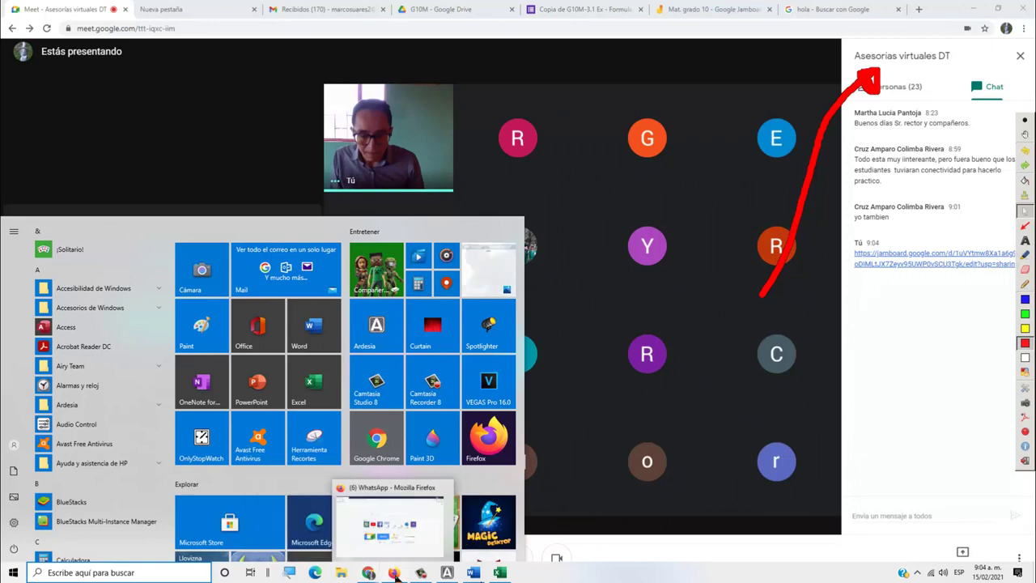
left_click(393, 573)
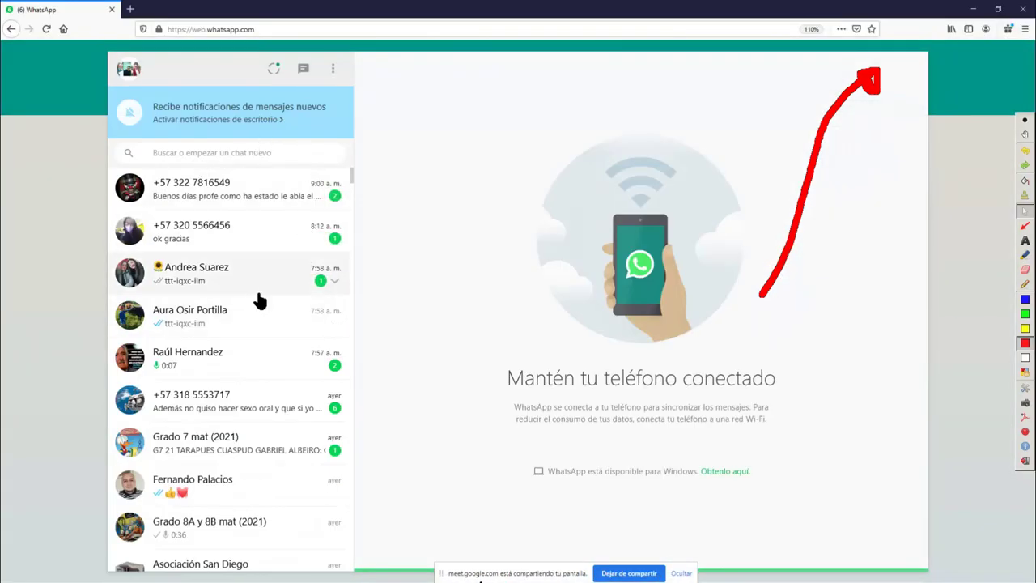
scroll(228, 245, "down", 1)
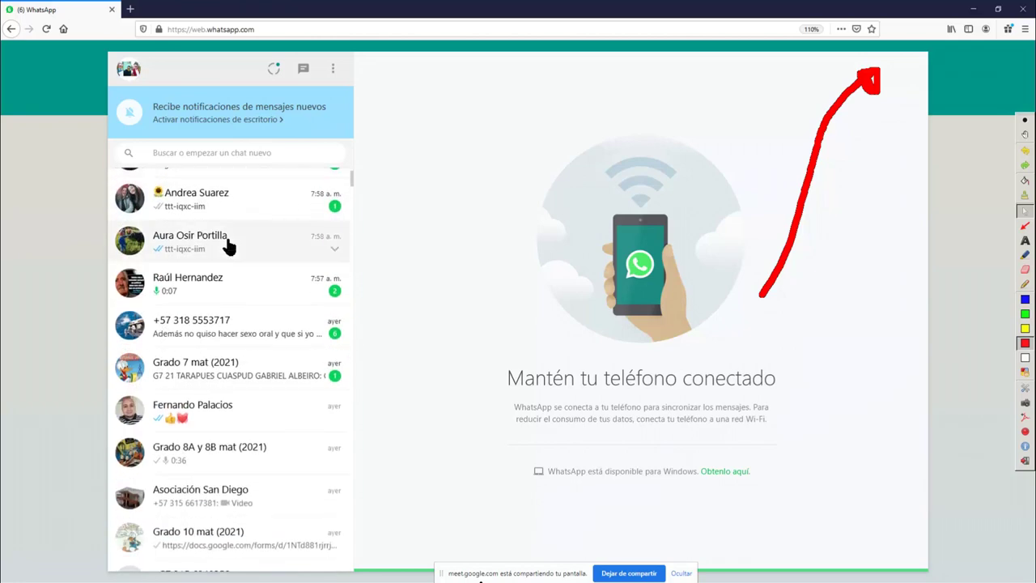
scroll(227, 244, "up", 1)
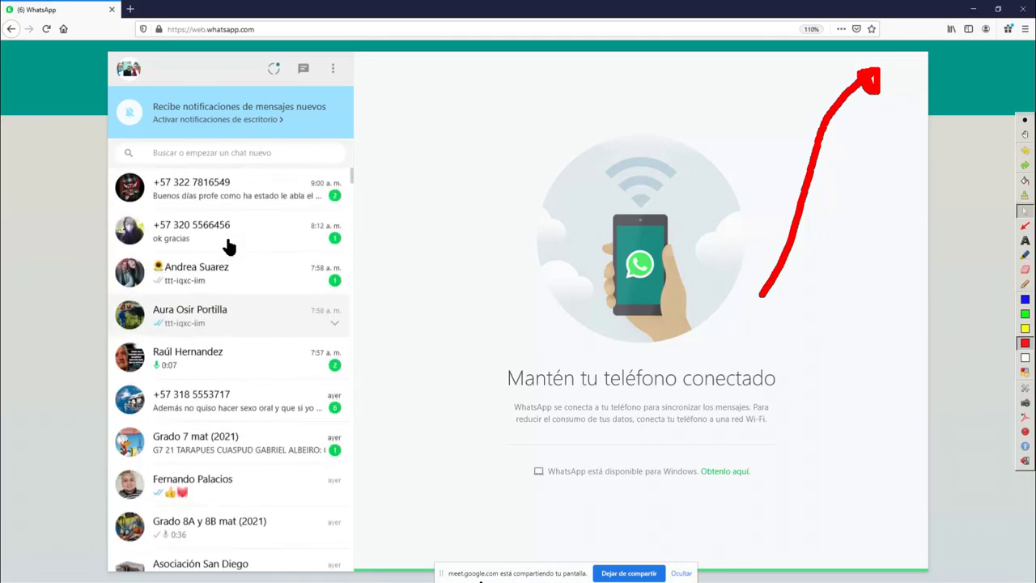
left_click(219, 150)
type("A")
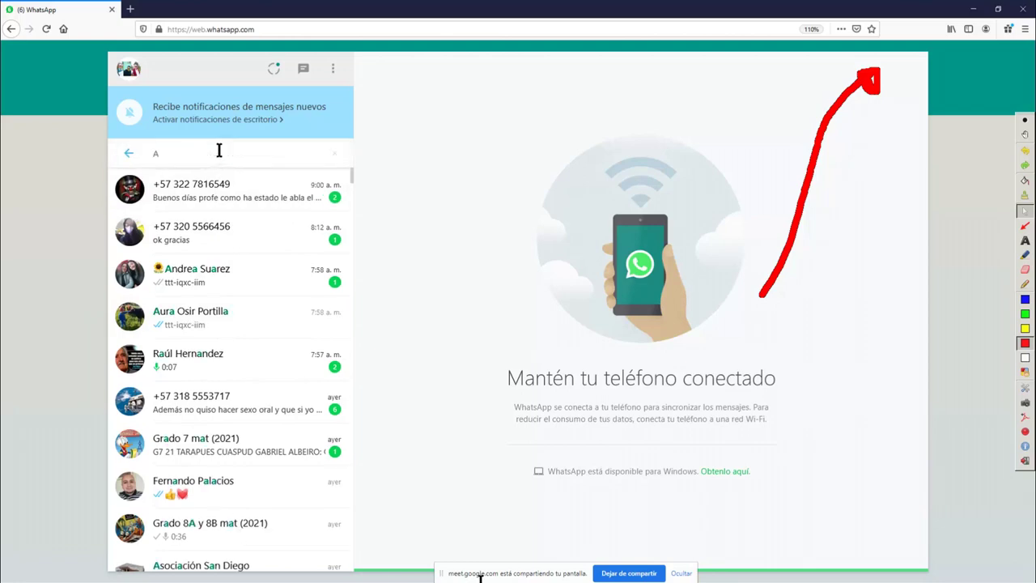
type("s")
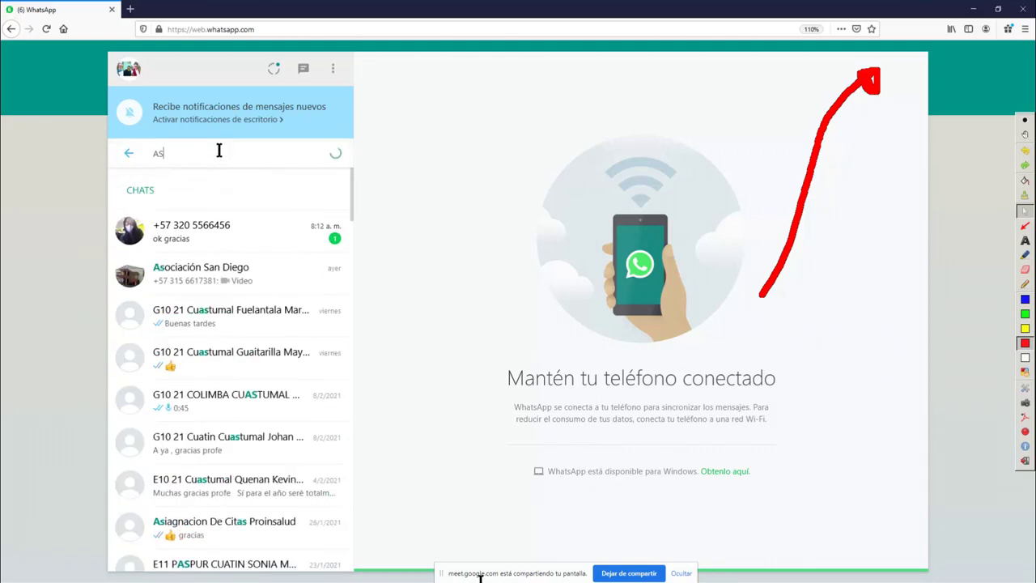
left_click(197, 284)
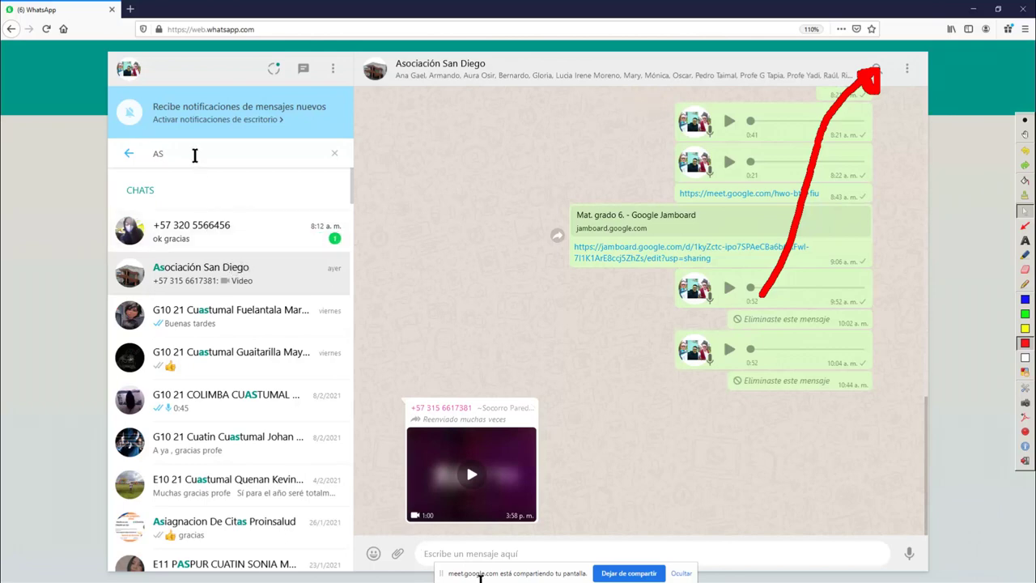
key("BackSpace")
key("BackSpace")
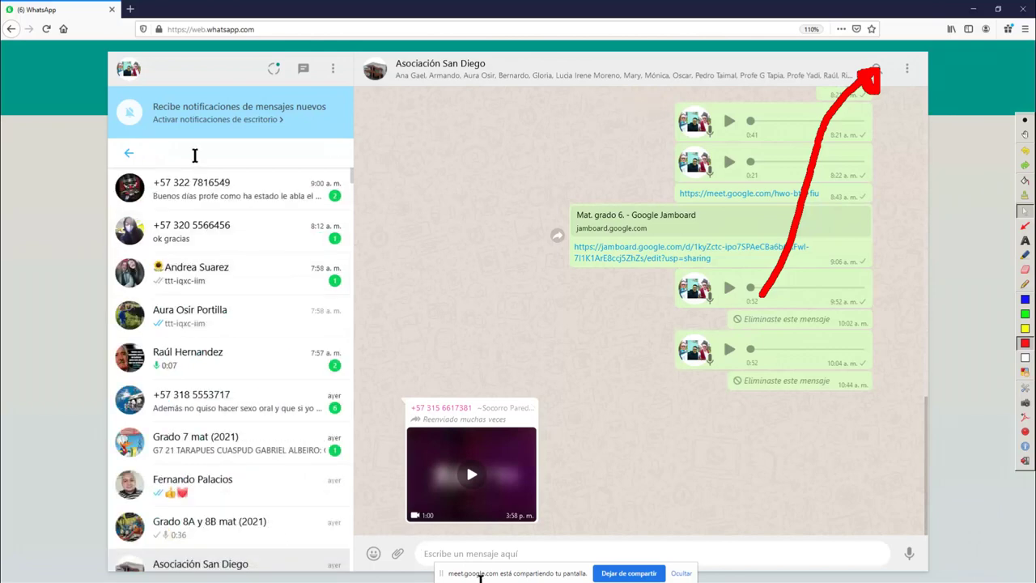
type("RA")
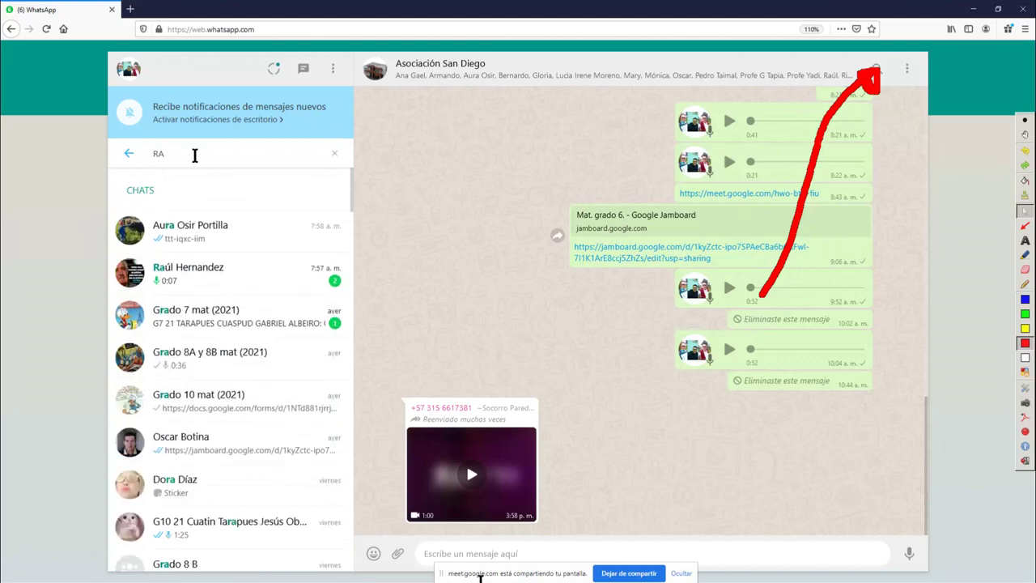
Open the contact's chat, paste the Mat. grado 10 Jamboard link and circle it in blue ink
left_click(229, 288)
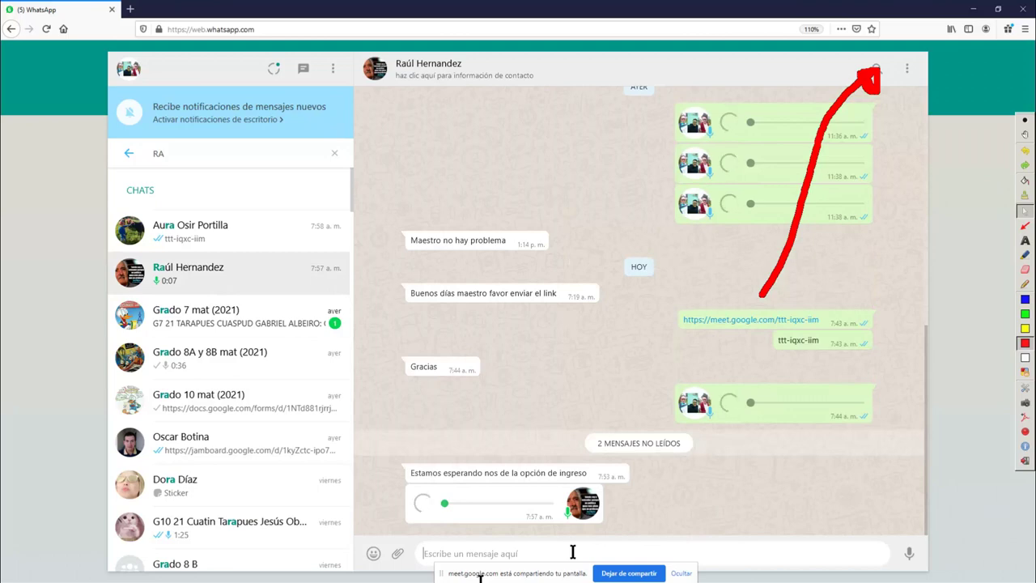
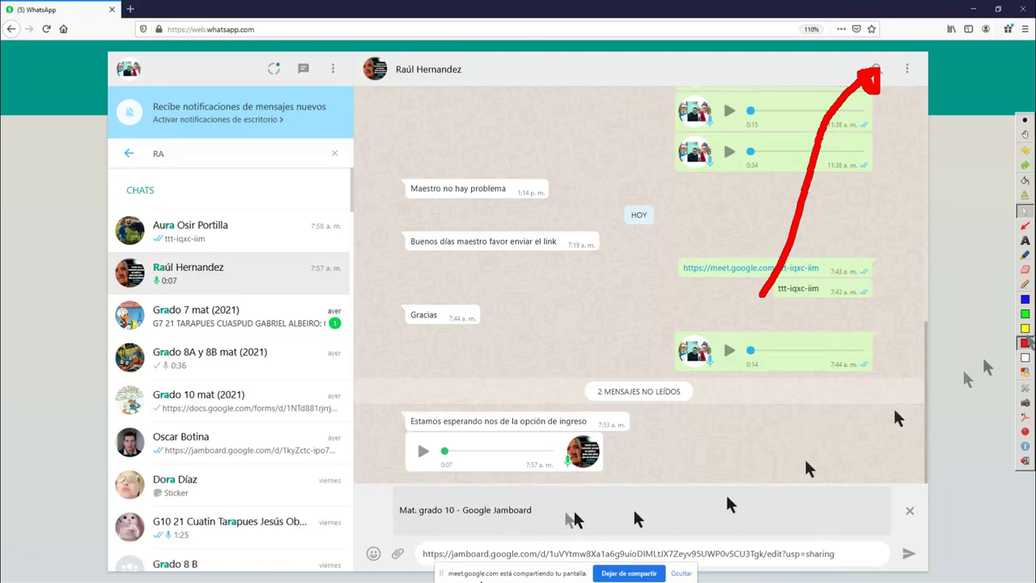
left_click(1025, 300)
mouse_move(438, 492)
left_mouse_down()
mouse_move(371, 522)
mouse_move(530, 537)
mouse_move(615, 498)
mouse_move(411, 495)
mouse_move(419, 520)
left_mouse_up()
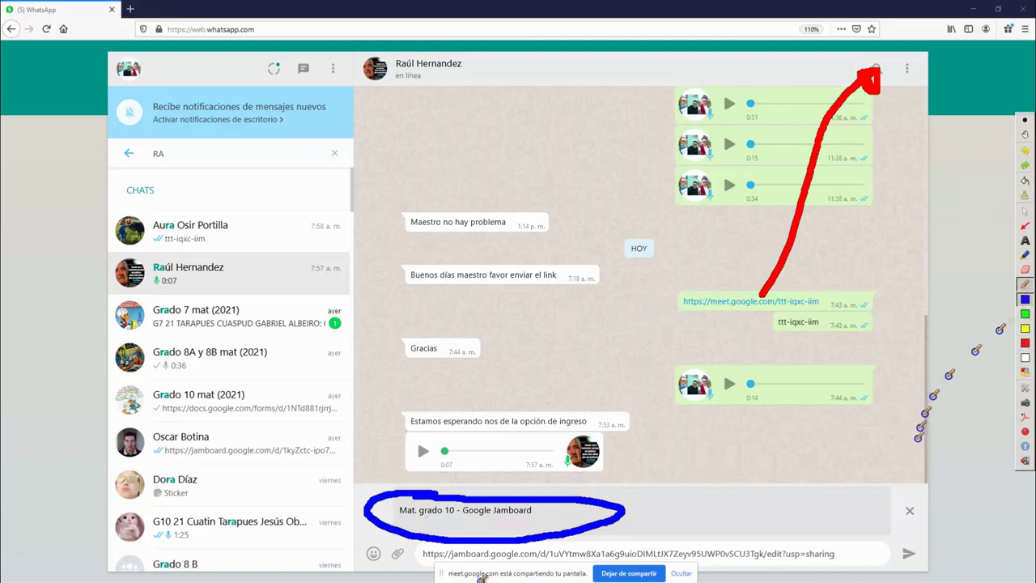
left_click(1025, 211)
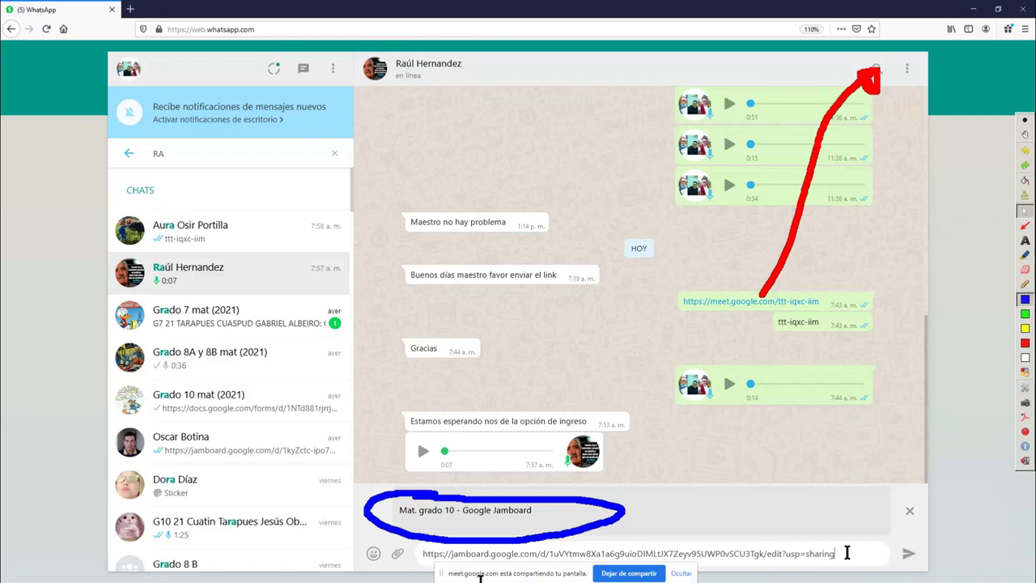
Send the Jamboard link to the contact twice
key("Return")
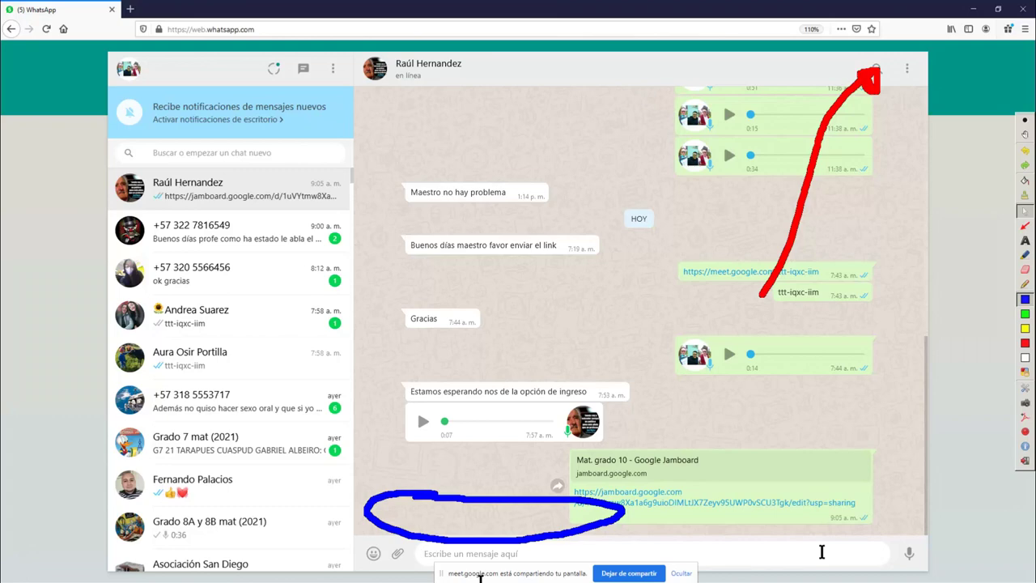
key("Return")
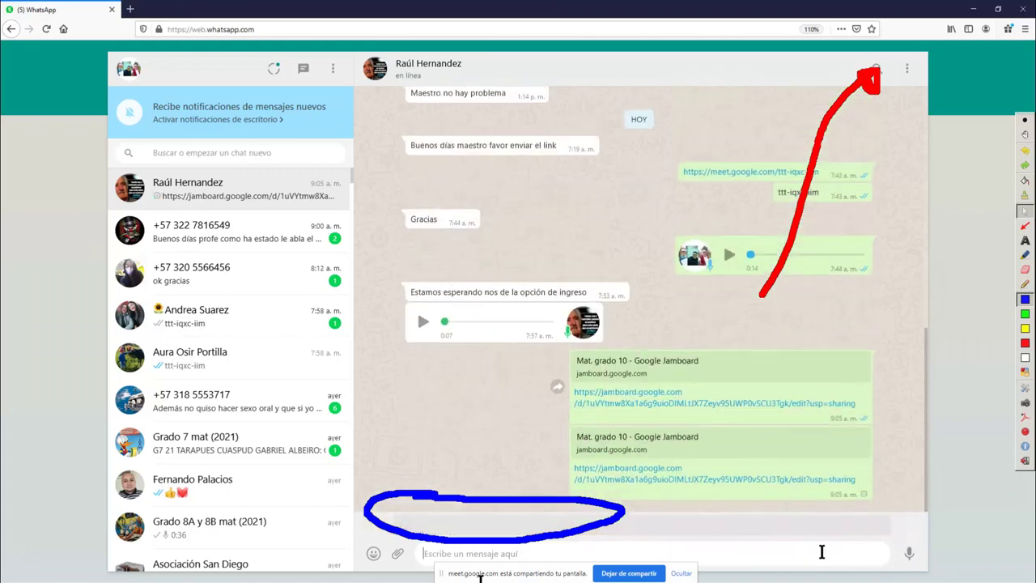
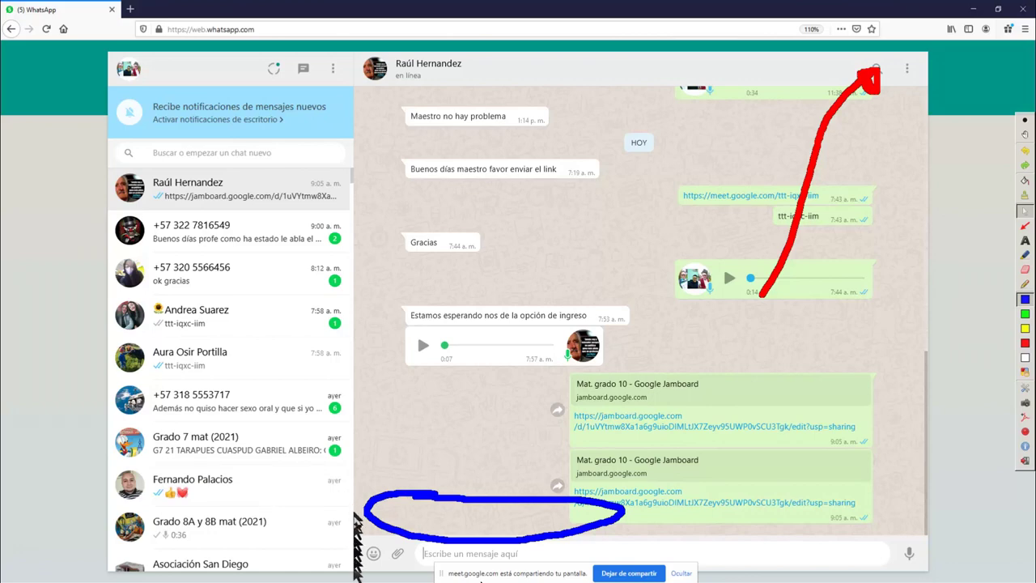
Switch to the Mat. grado 10 Jamboard tab and mark the screen with a green annotation
key("super")
mouse_move(367, 571)
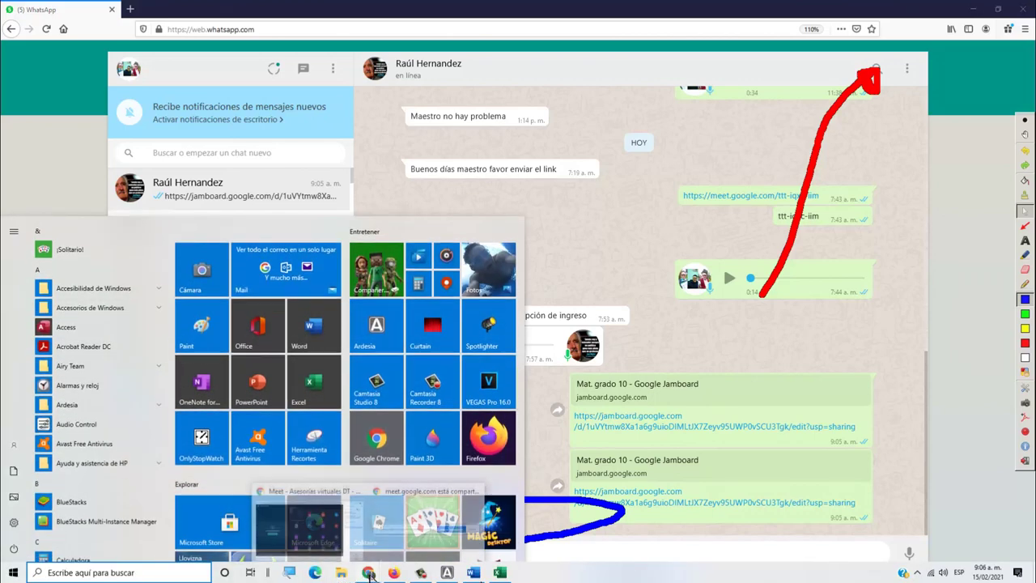
left_click(363, 534)
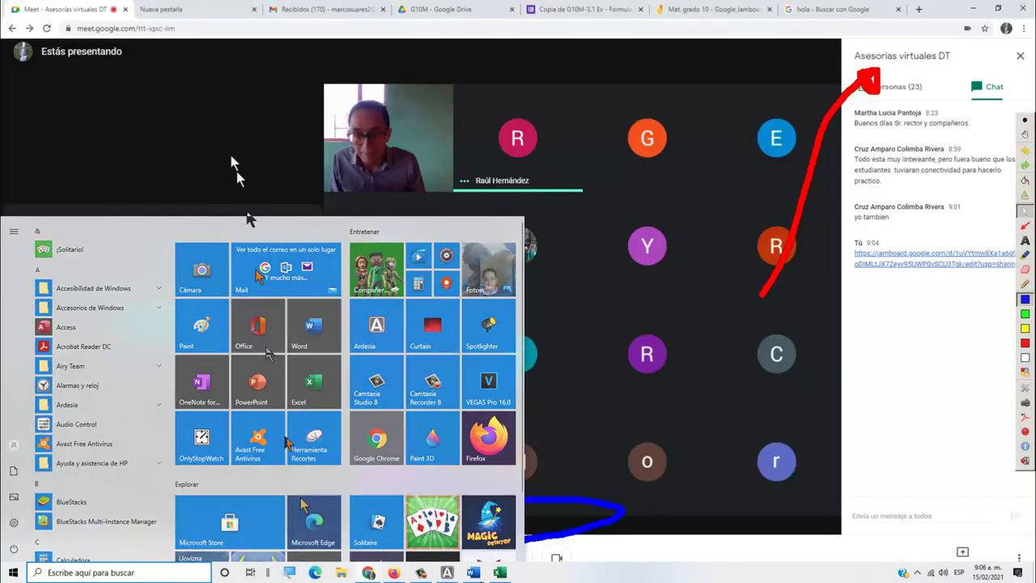
left_click(677, 16)
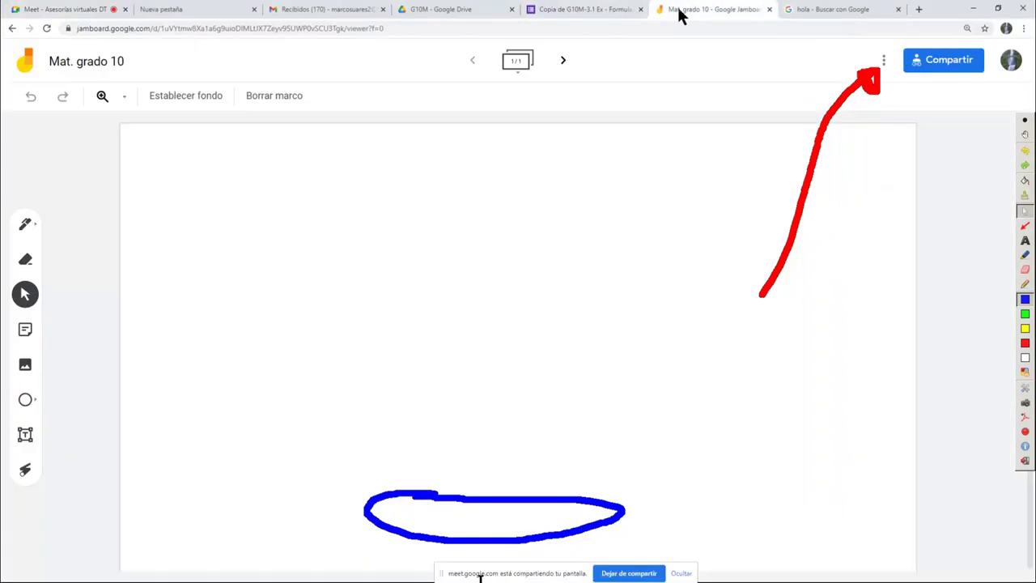
left_click(1025, 313)
left_click(1025, 284)
mouse_move(1010, 37)
left_mouse_down()
mouse_move(983, 47)
mouse_move(1002, 94)
mouse_move(1032, 75)
mouse_move(1022, 35)
mouse_move(1004, 37)
left_mouse_up()
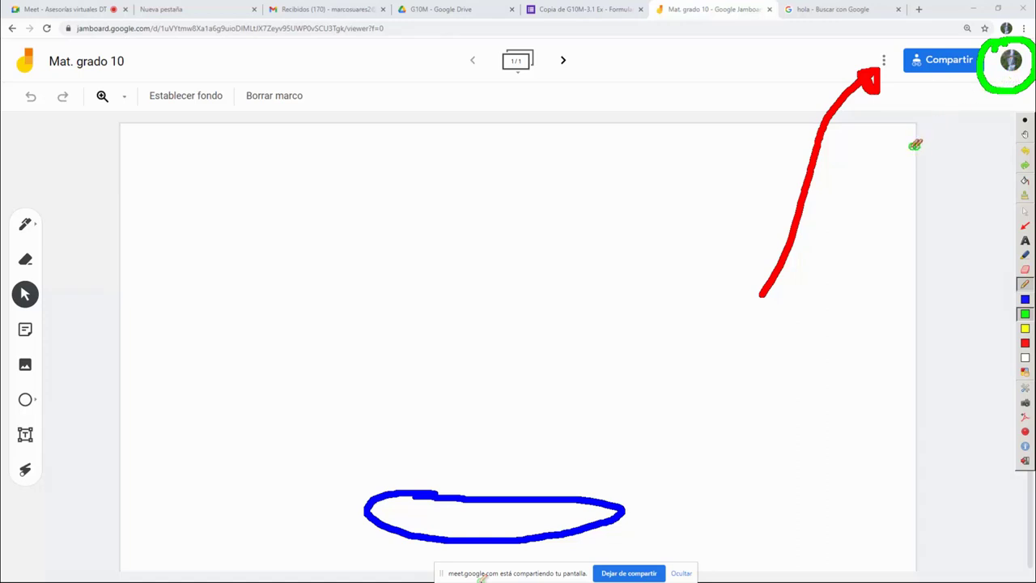
Return to WhatsApp Web and open the shared Mat. grado 10 Jamboard link
key("super")
left_click(393, 573)
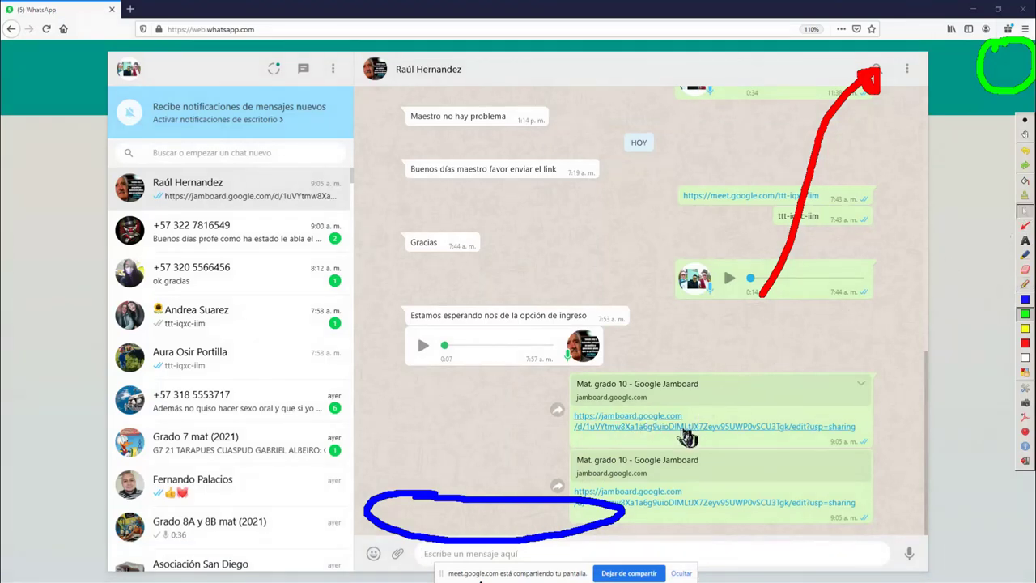
left_click(686, 426)
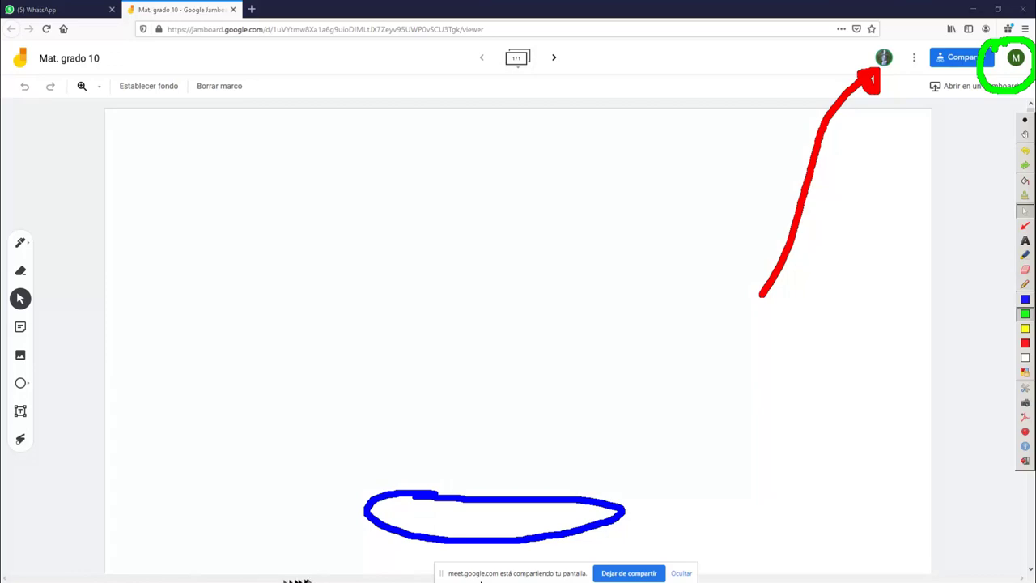
Bring the Firefox window with the Jamboard board back to the front
key("super")
mouse_move(368, 573)
left_click(324, 540)
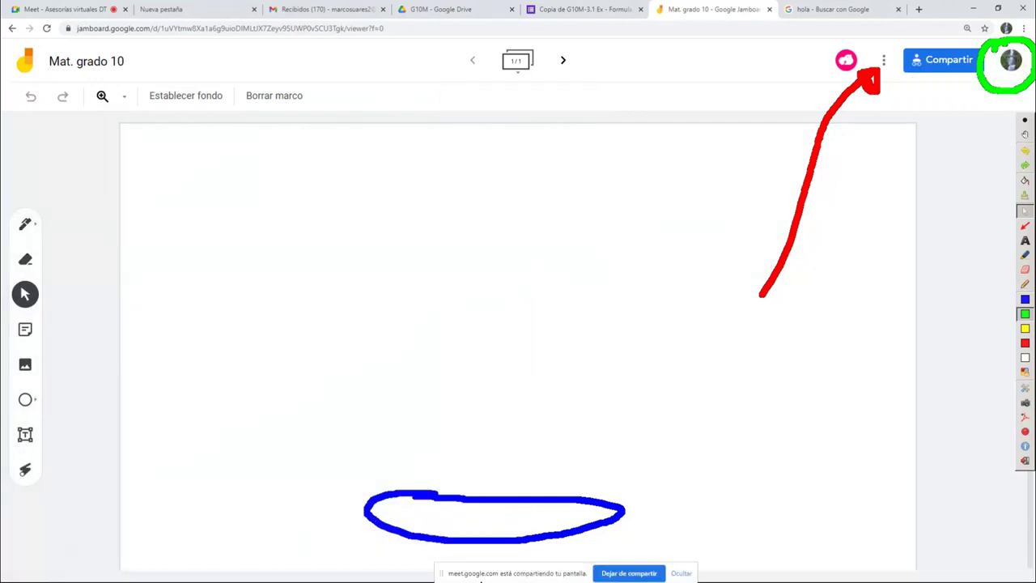
key("super")
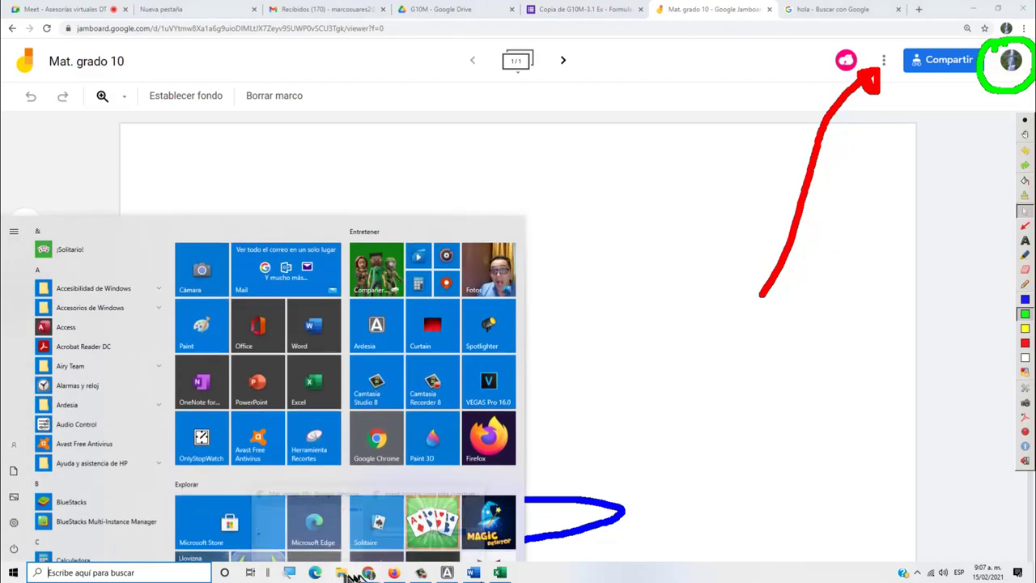
left_click(394, 572)
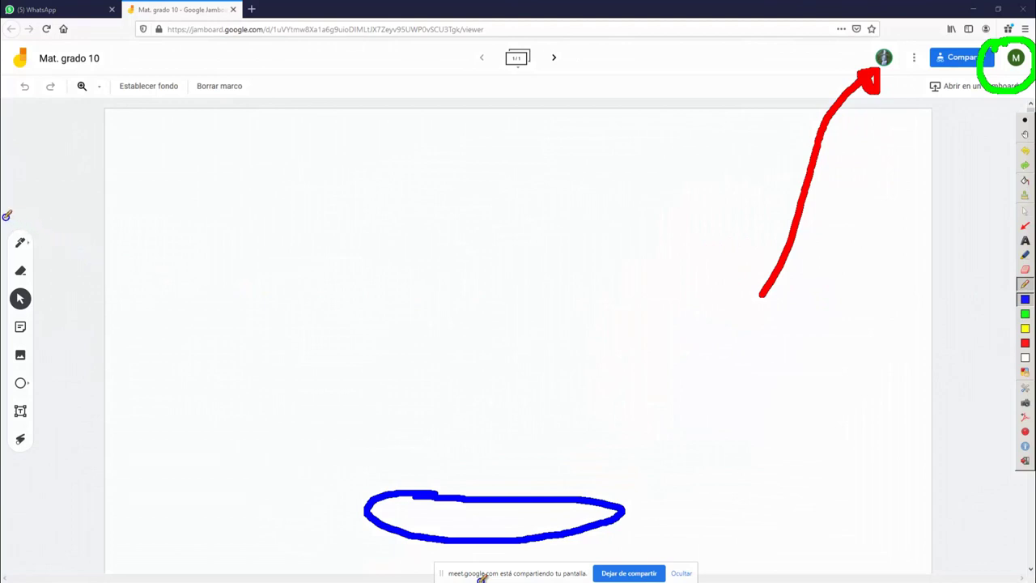
End the on-screen annotation, then draw a green pen loop and long S-curve on the frame
mouse_move(5, 211)
left_mouse_down()
mouse_move(80, 220)
mouse_move(66, 393)
mouse_move(73, 463)
mouse_move(2, 477)
left_mouse_up()
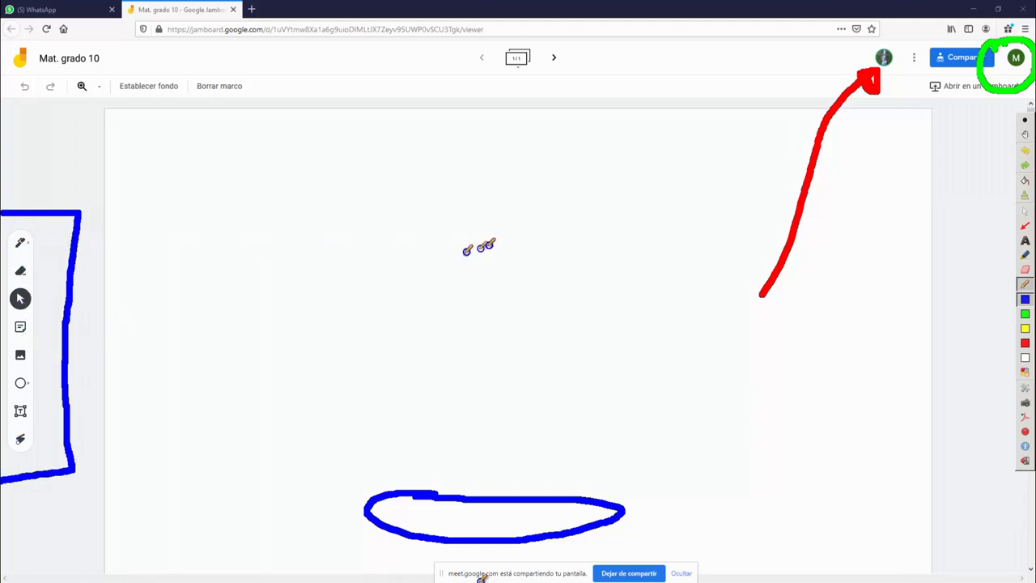
left_click(1024, 210)
left_click(21, 244)
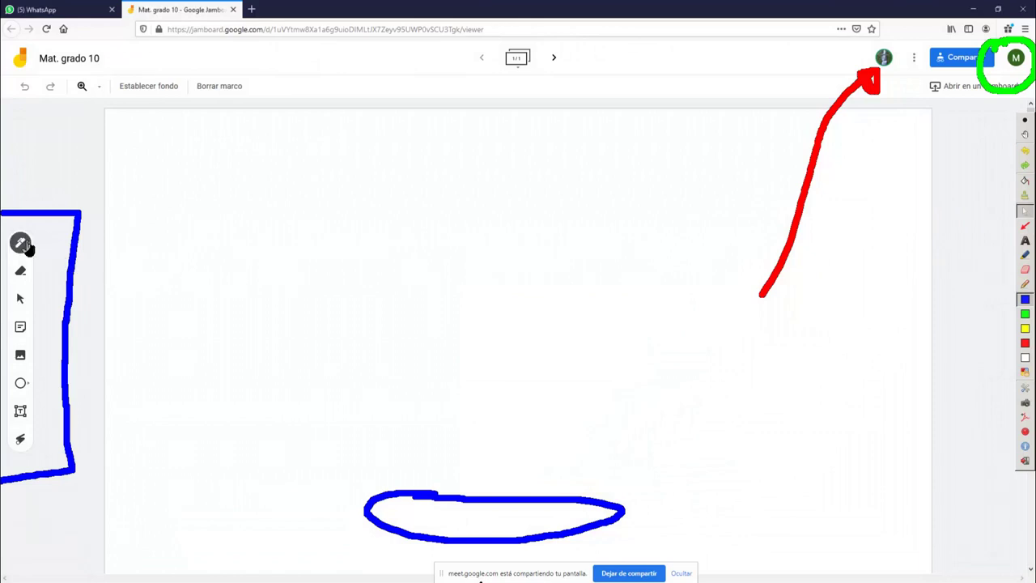
left_click(103, 268)
mouse_move(425, 272)
left_mouse_down()
mouse_move(381, 283)
mouse_move(484, 370)
left_mouse_up()
mouse_move(613, 217)
left_mouse_down()
mouse_move(555, 224)
mouse_move(529, 384)
left_mouse_up()
left_click_drag(680, 495, 685, 496)
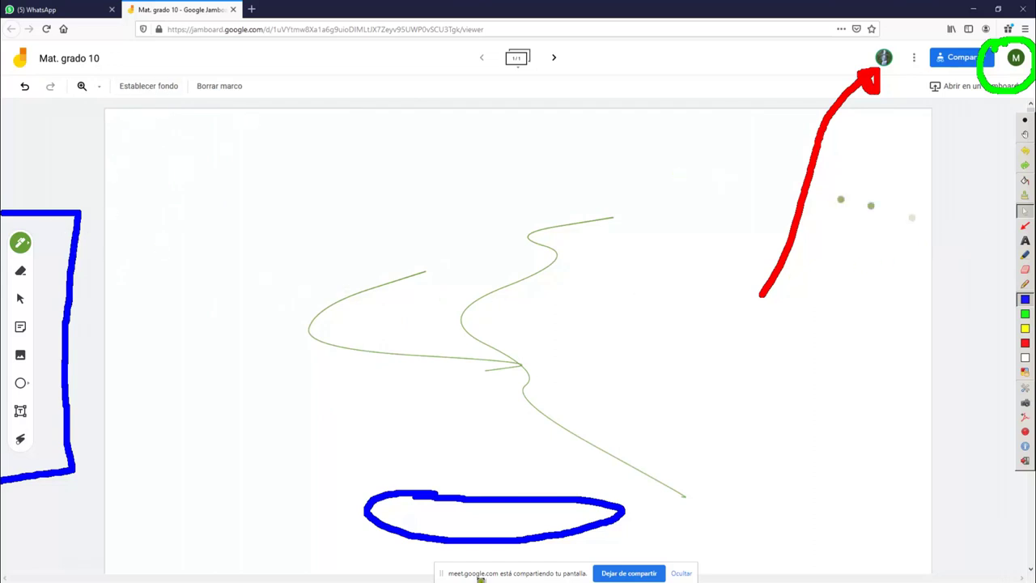
Draw a blue on-screen annotation arrow, then turn annotating off
left_click(1024, 284)
left_click_drag(145, 96, 144, 230)
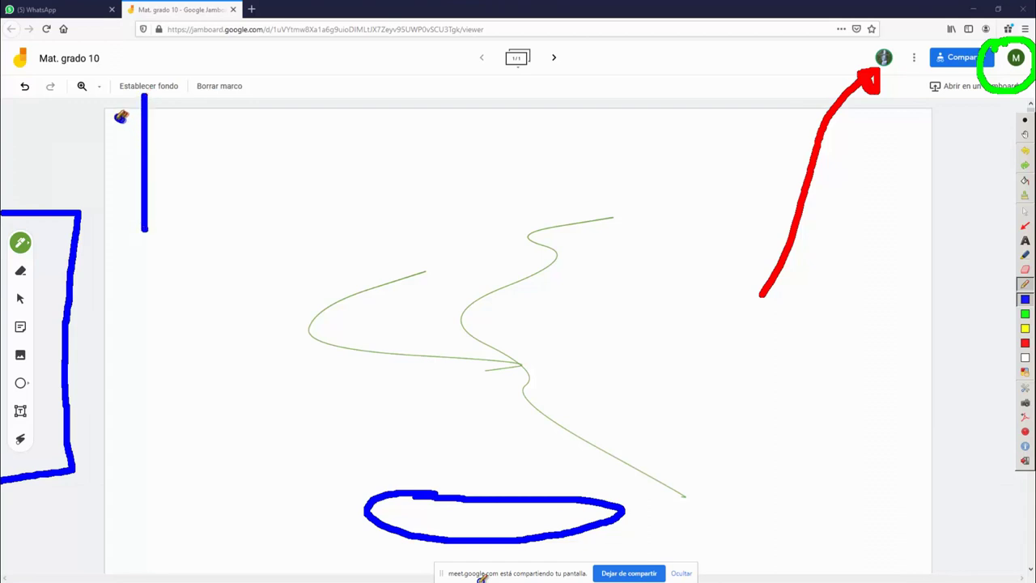
mouse_move(119, 115)
left_mouse_down()
mouse_move(162, 122)
mouse_move(131, 118)
mouse_move(126, 104)
mouse_move(151, 92)
mouse_move(170, 126)
left_mouse_up()
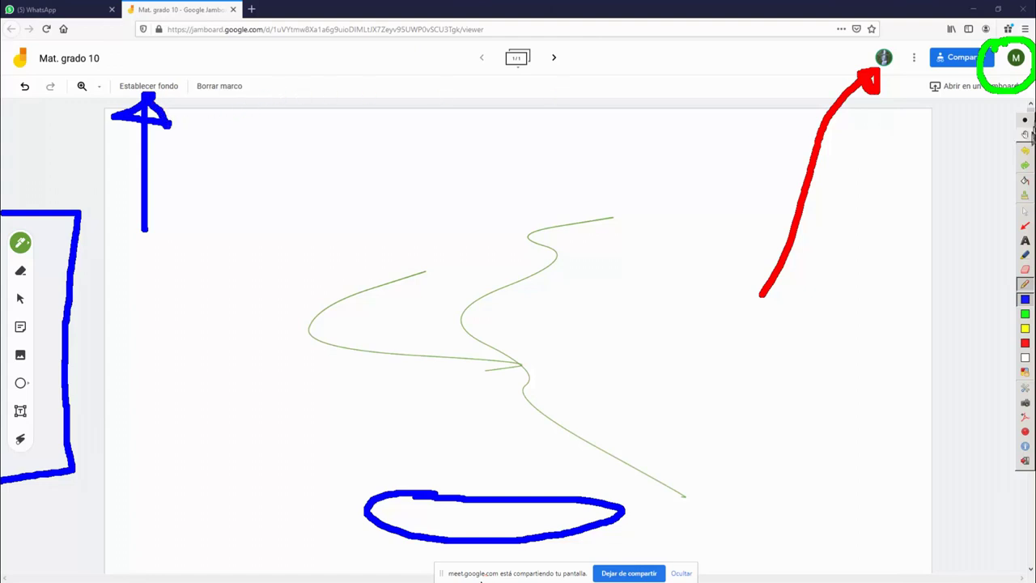
left_click(1024, 210)
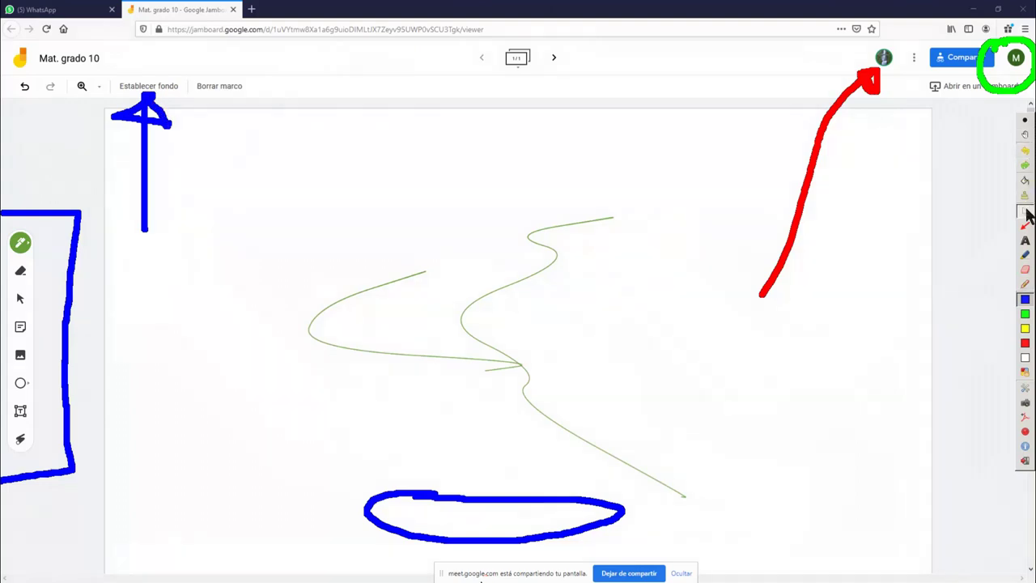
Try grid, lined and dotted frame backgrounds, finally setting it to solid black (Encerado)
left_click(167, 87)
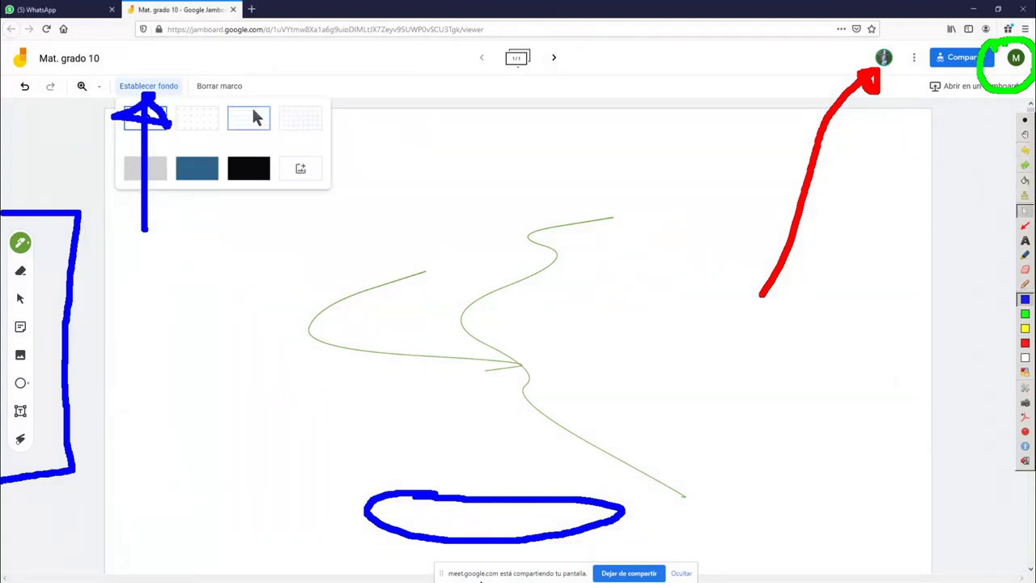
left_click(301, 120)
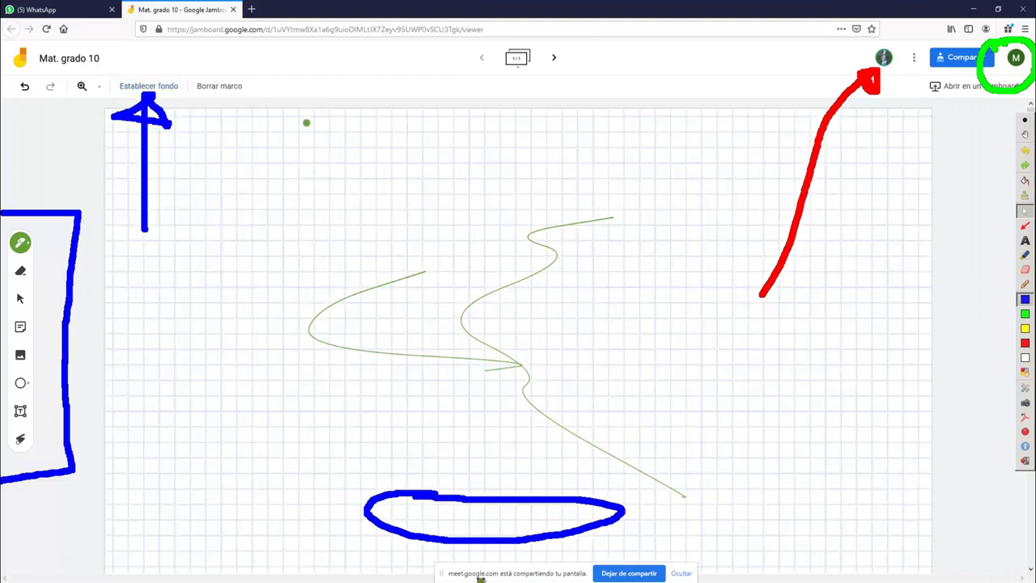
left_click(173, 91)
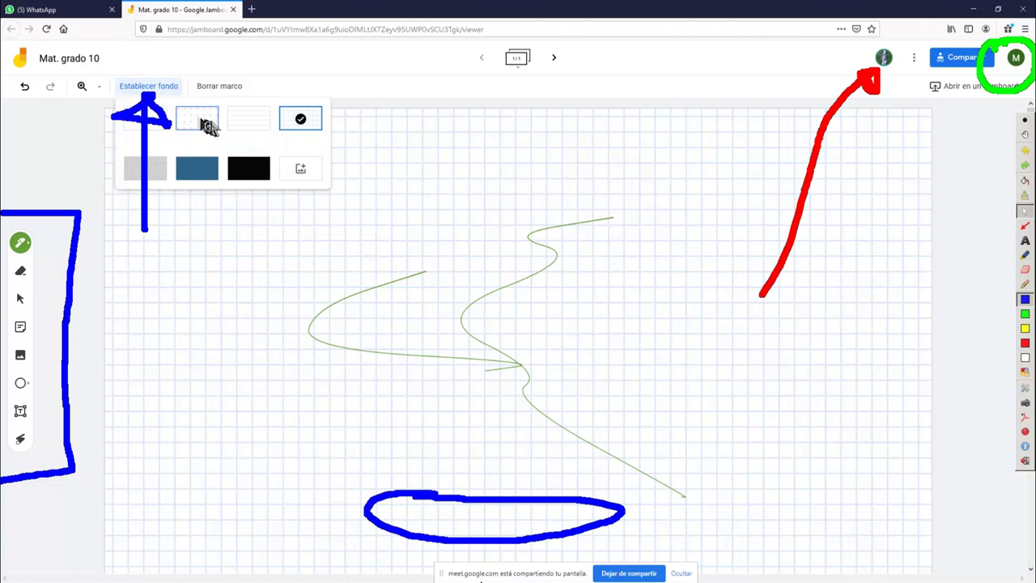
left_click(248, 129)
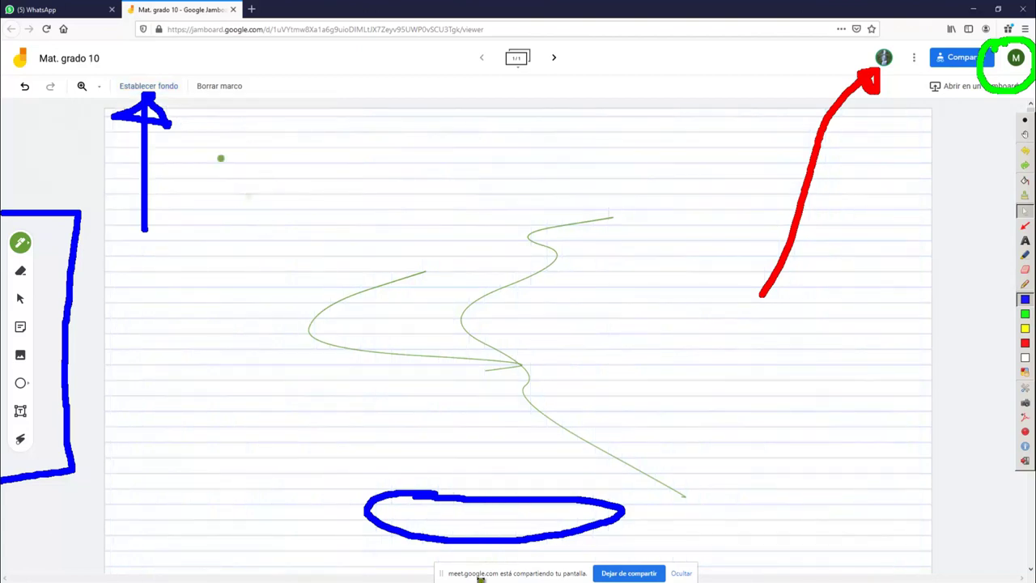
left_click(172, 101)
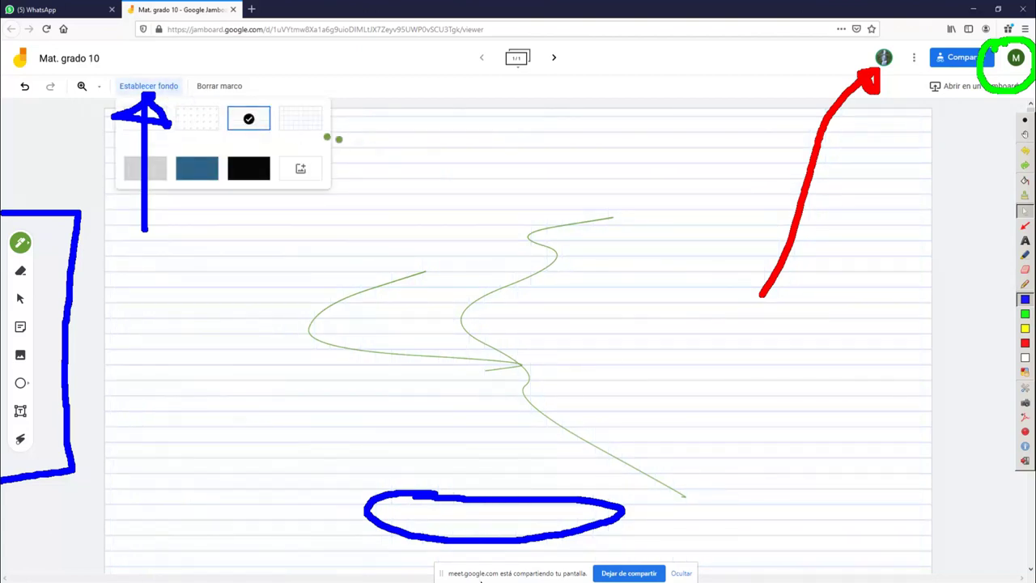
left_click(209, 128)
left_click(164, 88)
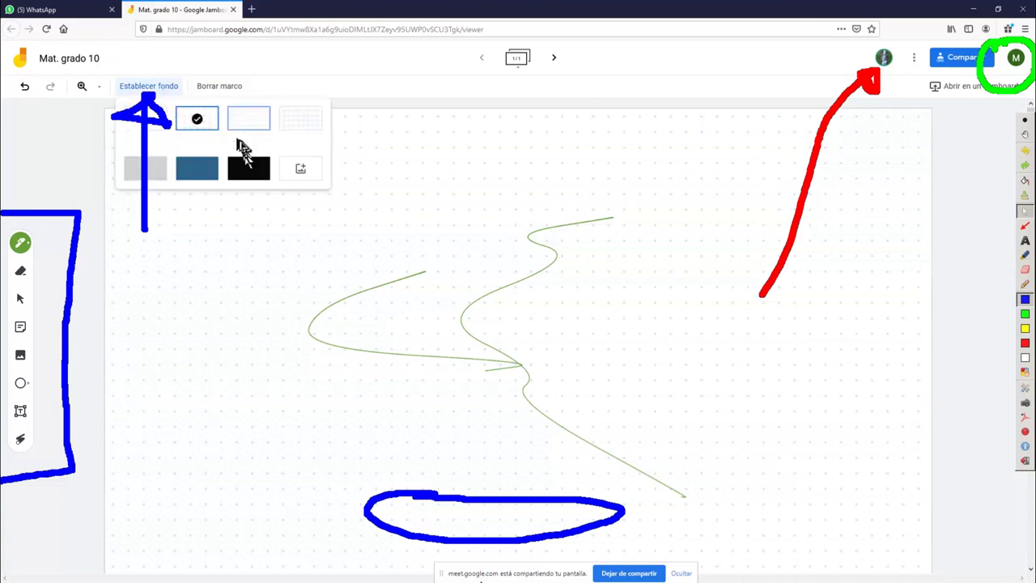
left_click(250, 174)
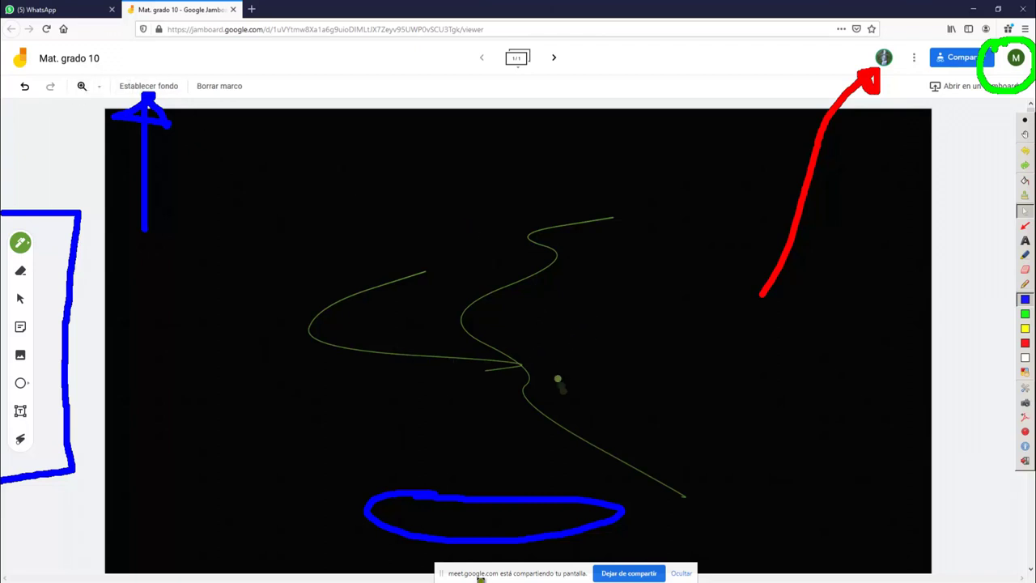
left_click(170, 89)
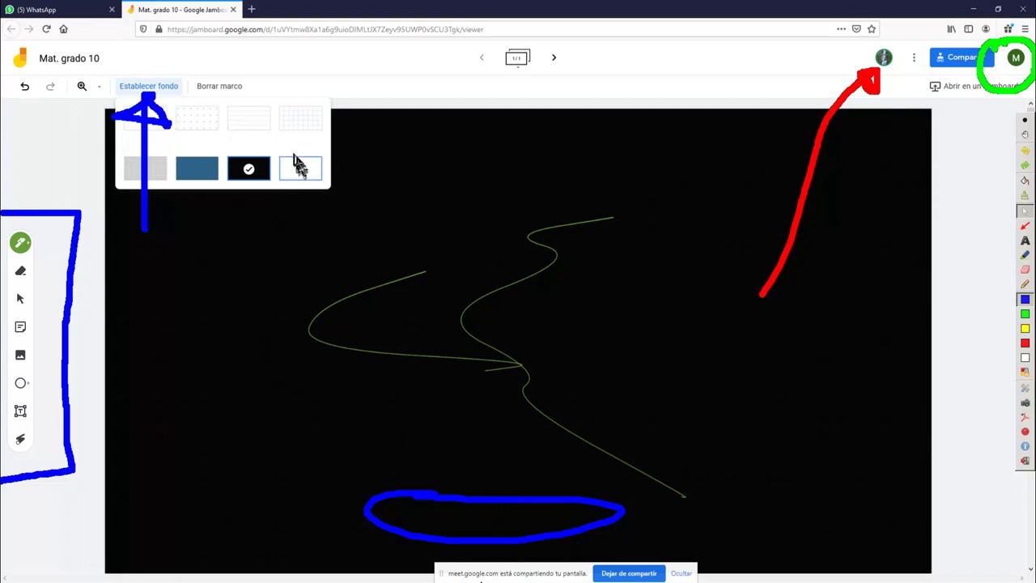
Choose an image frame background, check the Google Photos albums, then browse Google Drive
left_click(305, 176)
left_click(303, 169)
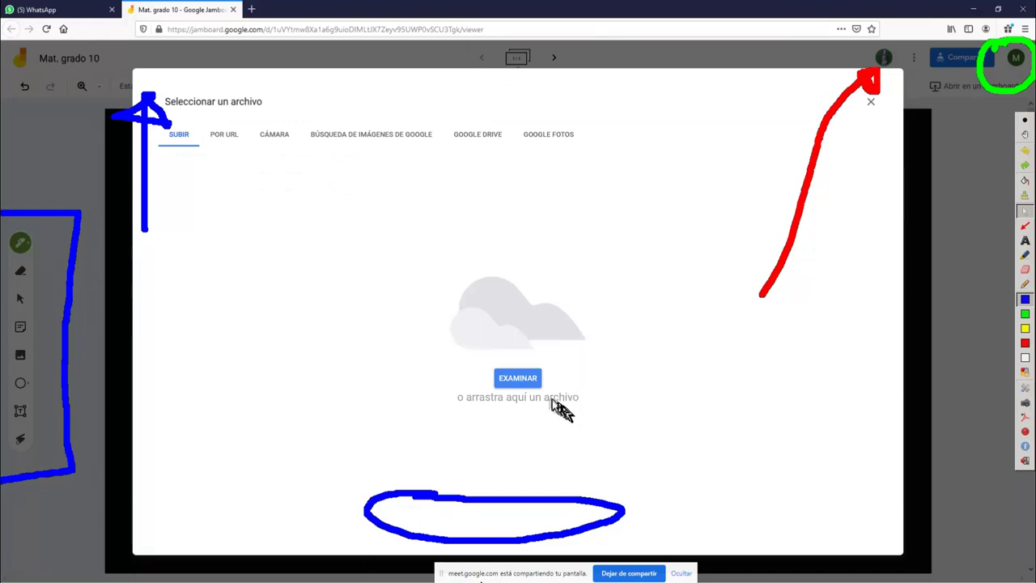
left_click(563, 143)
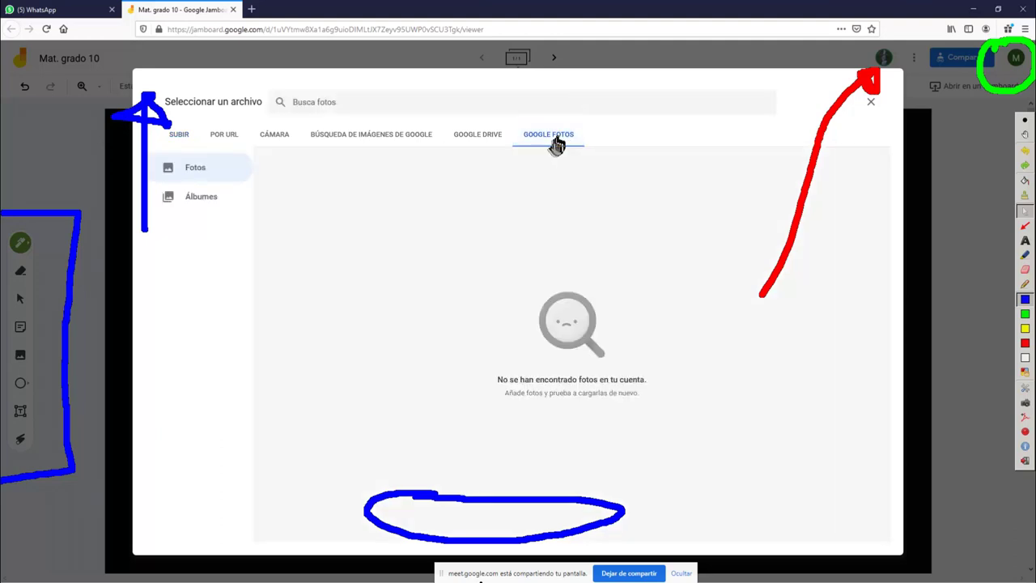
left_click(203, 208)
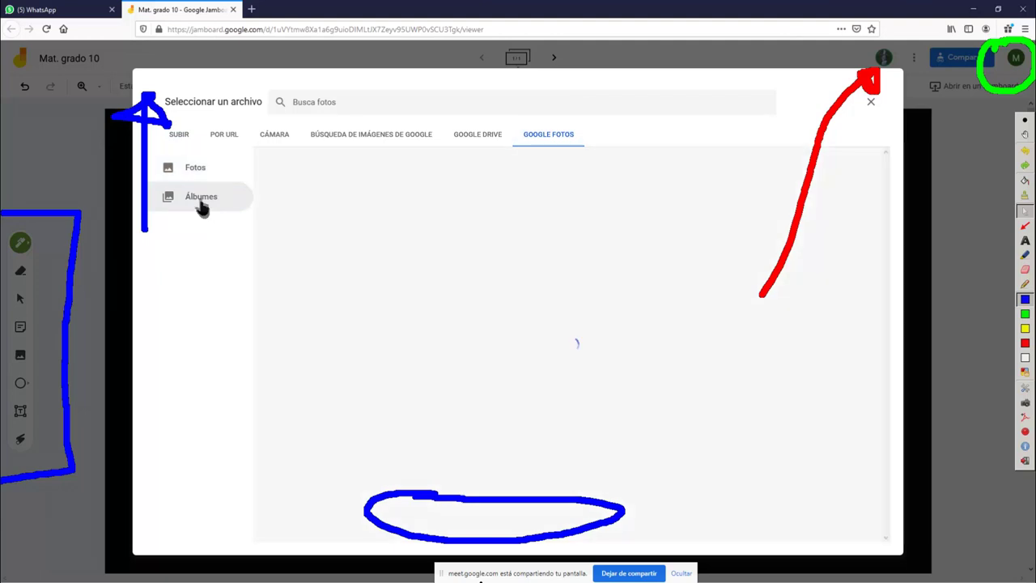
left_click(194, 180)
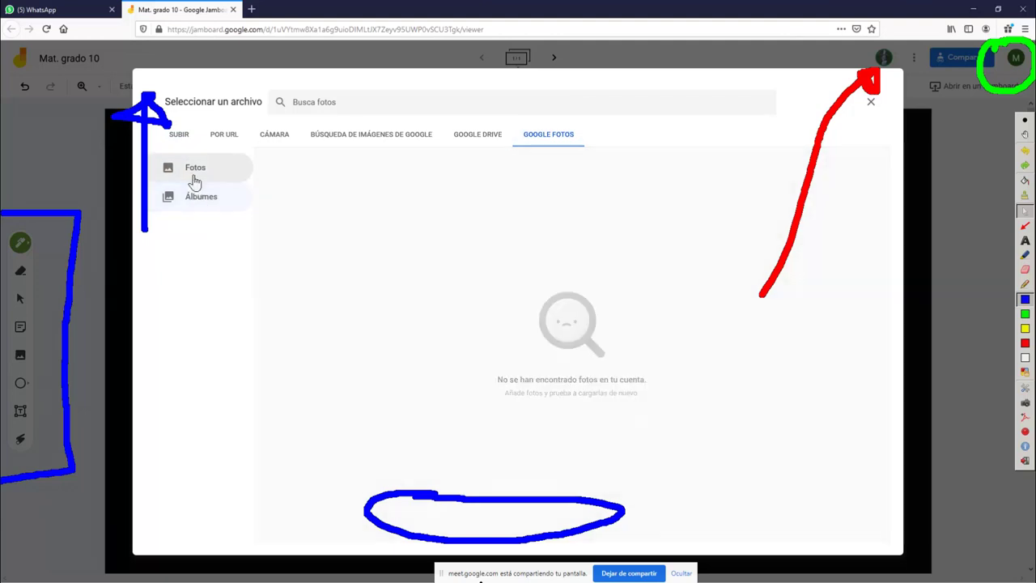
left_click(478, 139)
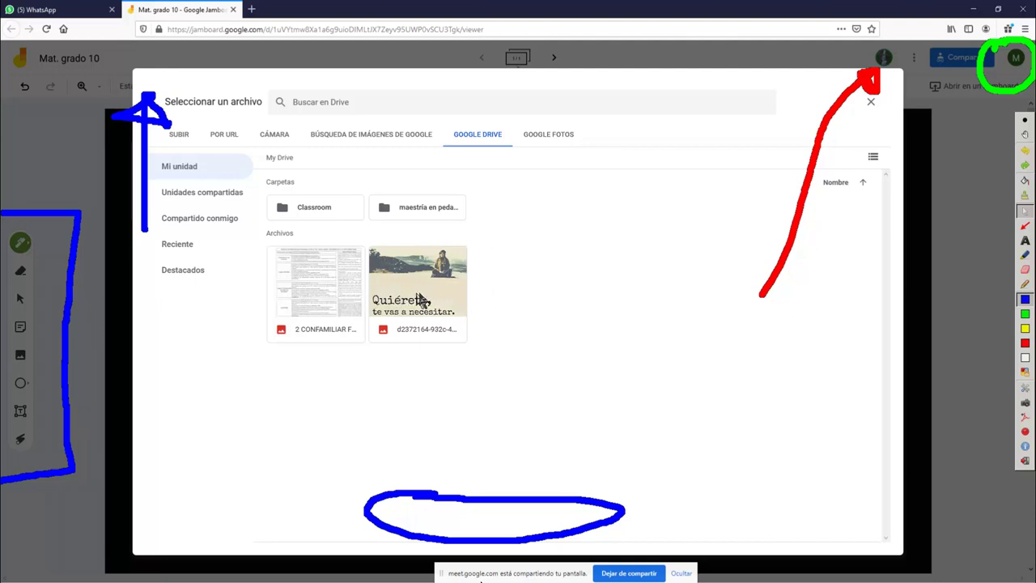
Try the Google Images, camera (denying webcam access) and URL sources, ending on the camera
left_click(375, 143)
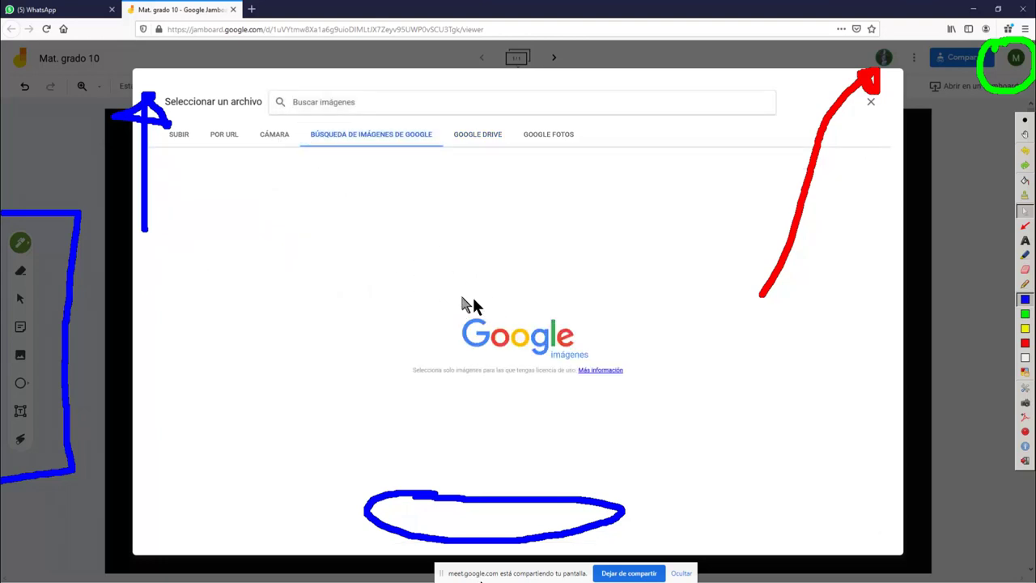
left_click(273, 139)
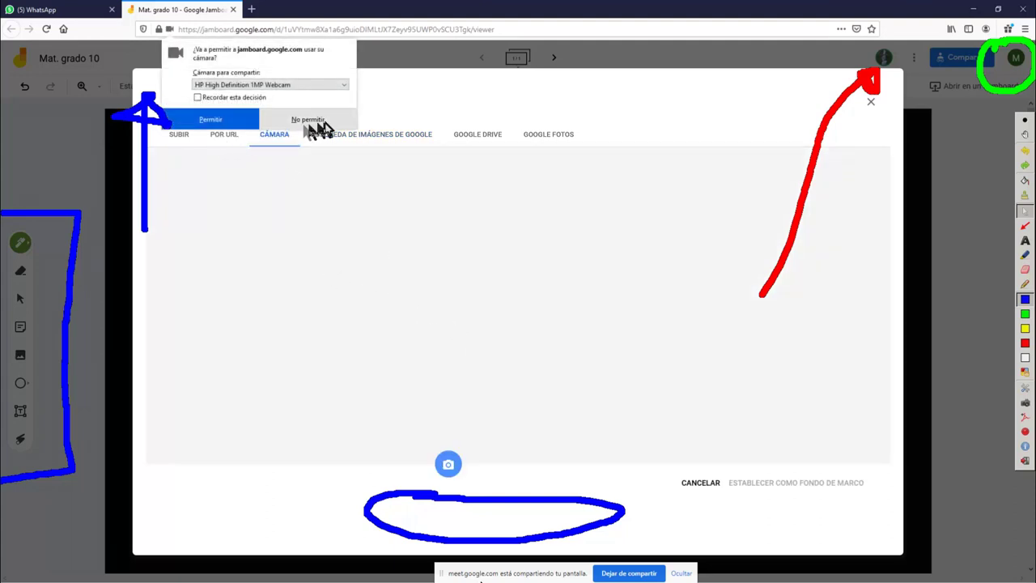
left_click(309, 119)
left_click(231, 137)
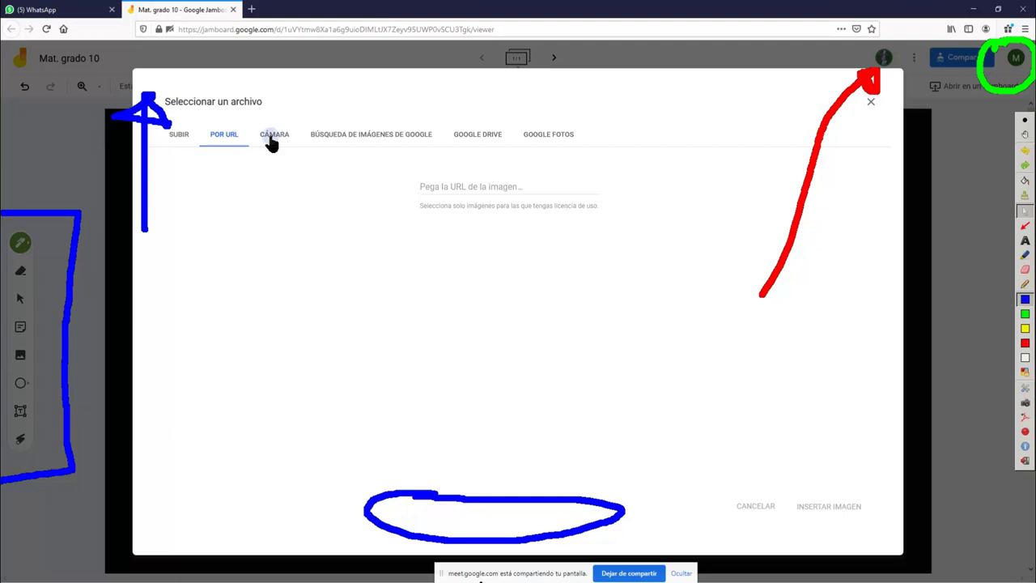
left_click(273, 139)
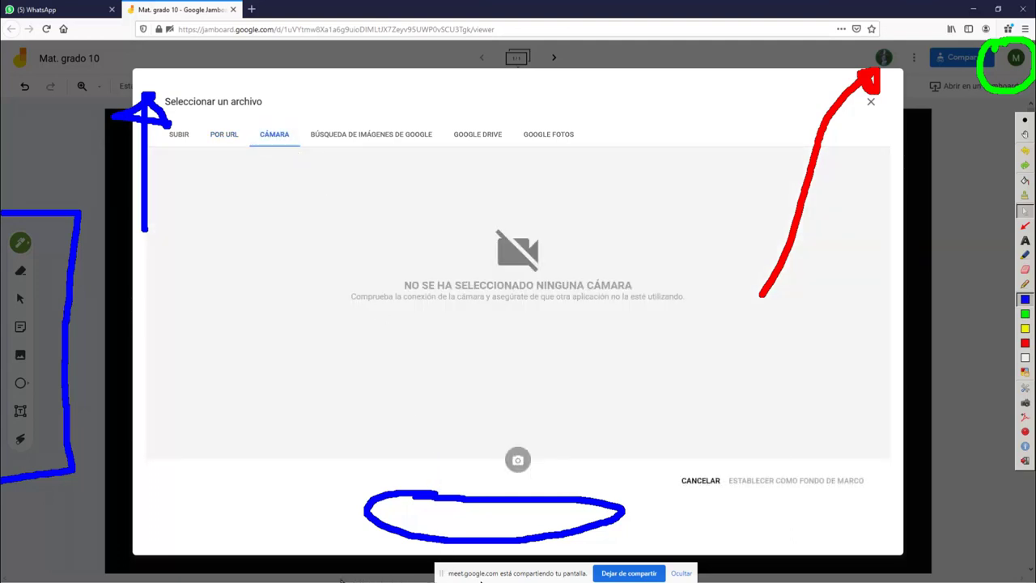
Close the Start menu, focus the image URL field, then switch to uploading from the computer
key("super")
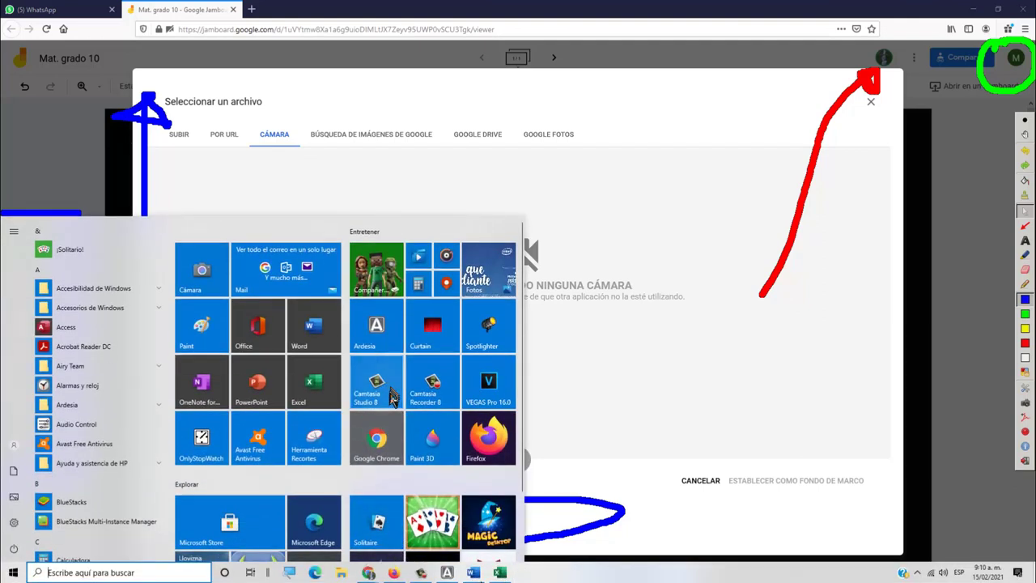
key("super")
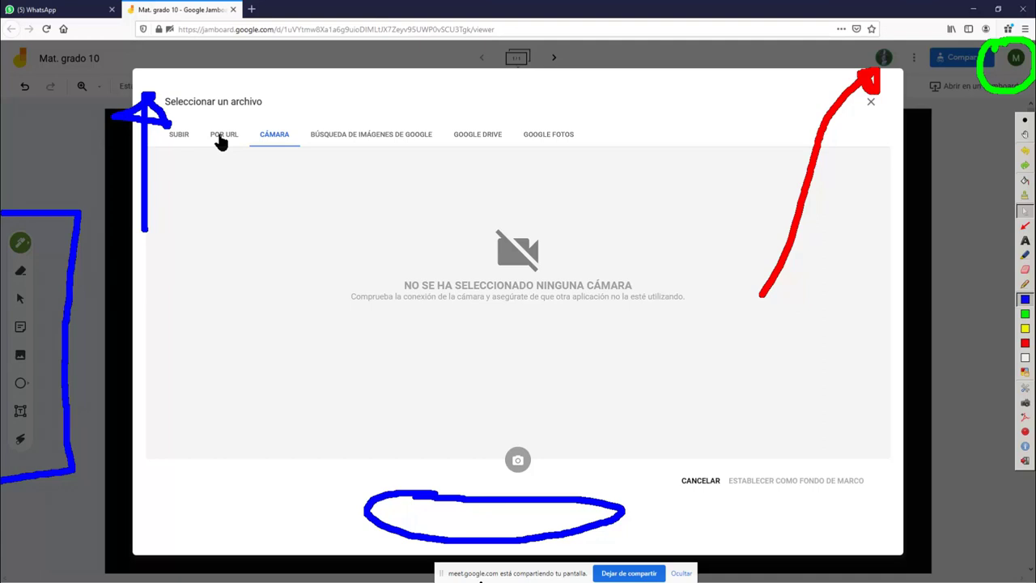
left_click(222, 138)
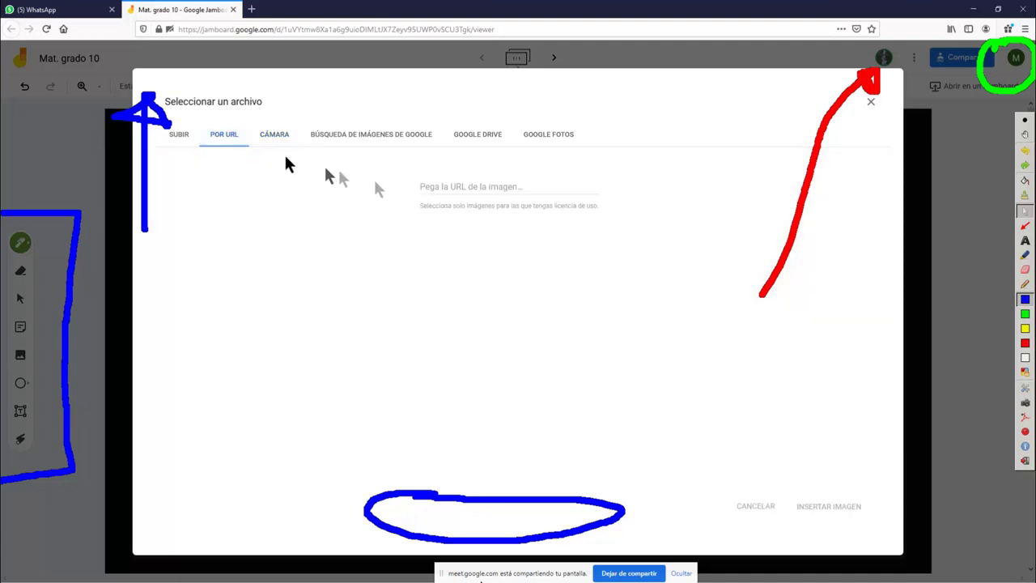
left_click(430, 187)
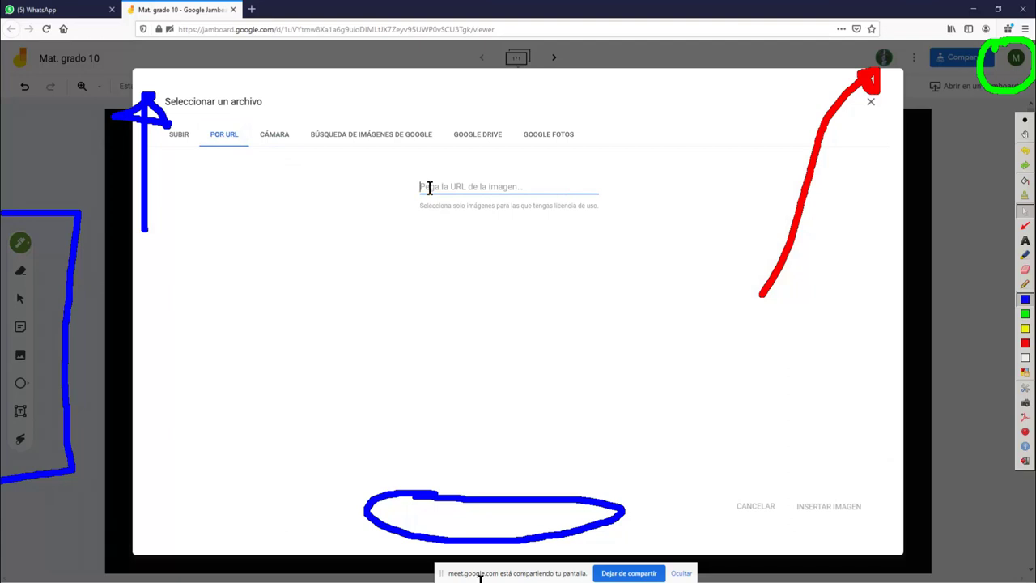
left_click(178, 135)
left_click(507, 379)
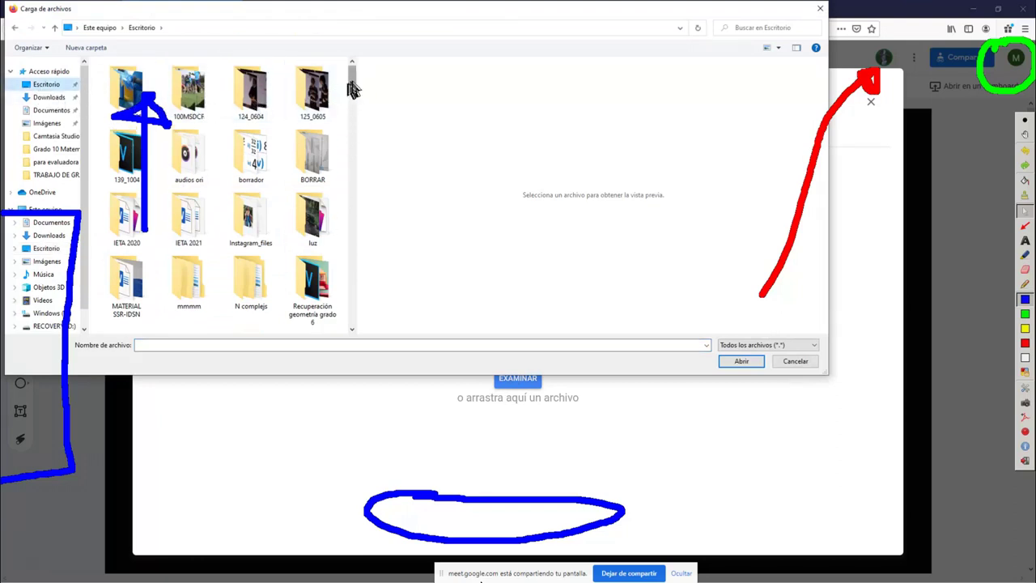
left_click_drag(354, 84, 356, 127)
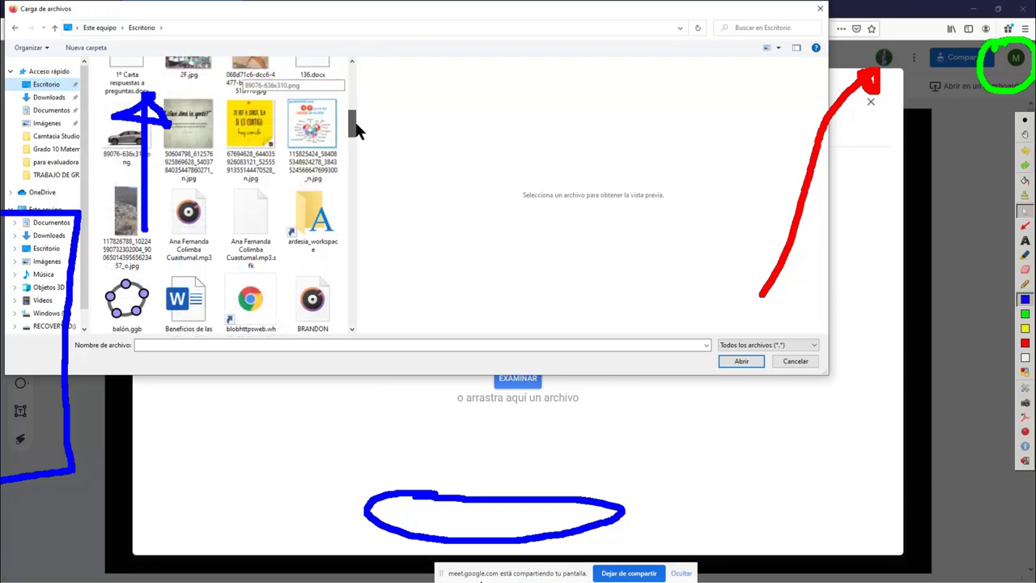
left_click(186, 140)
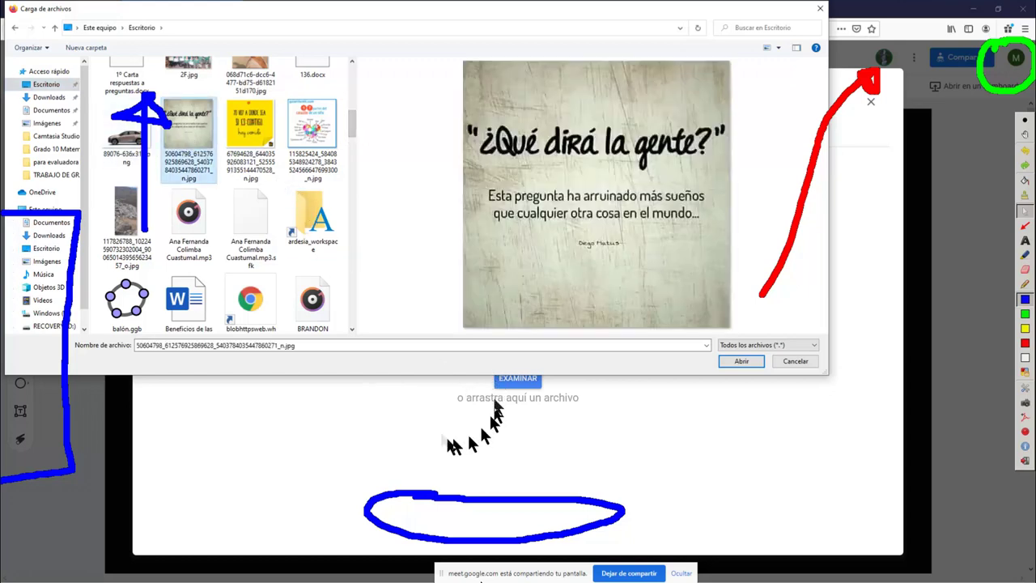
left_click(820, 10)
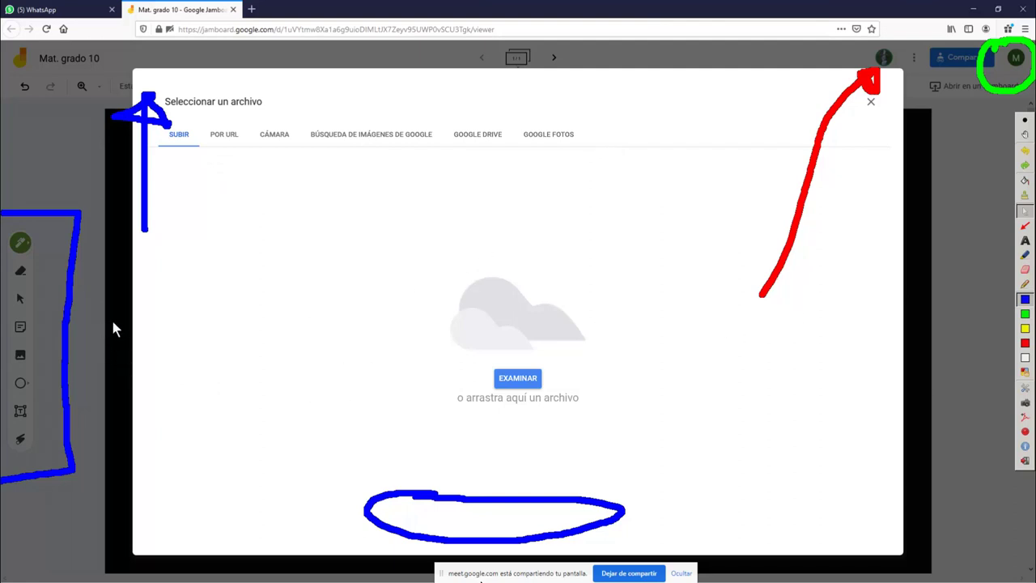
Set the Drive photo 'Quiérete, te vas a necesitar.' as the frame background
left_click(487, 136)
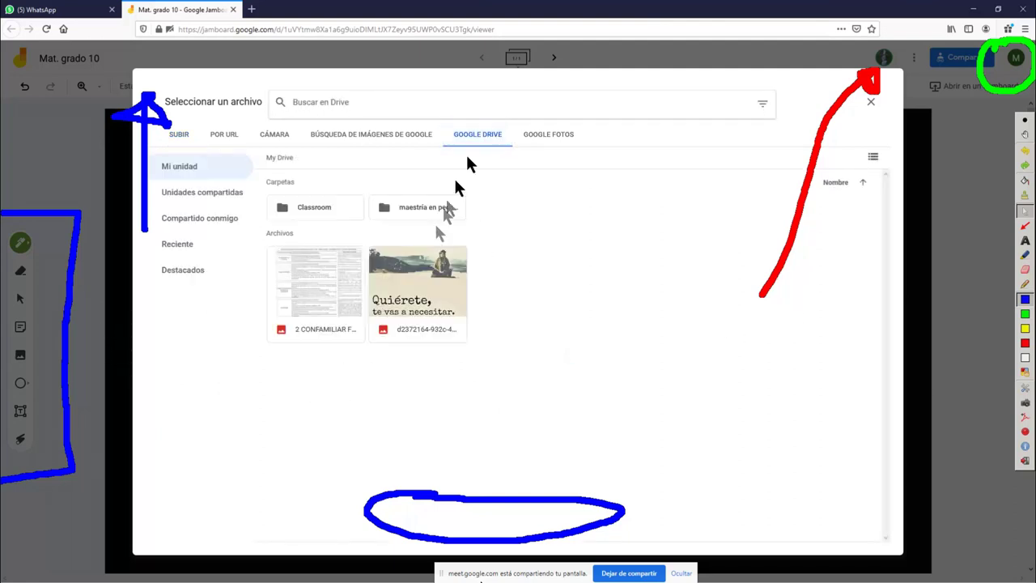
left_click(420, 288)
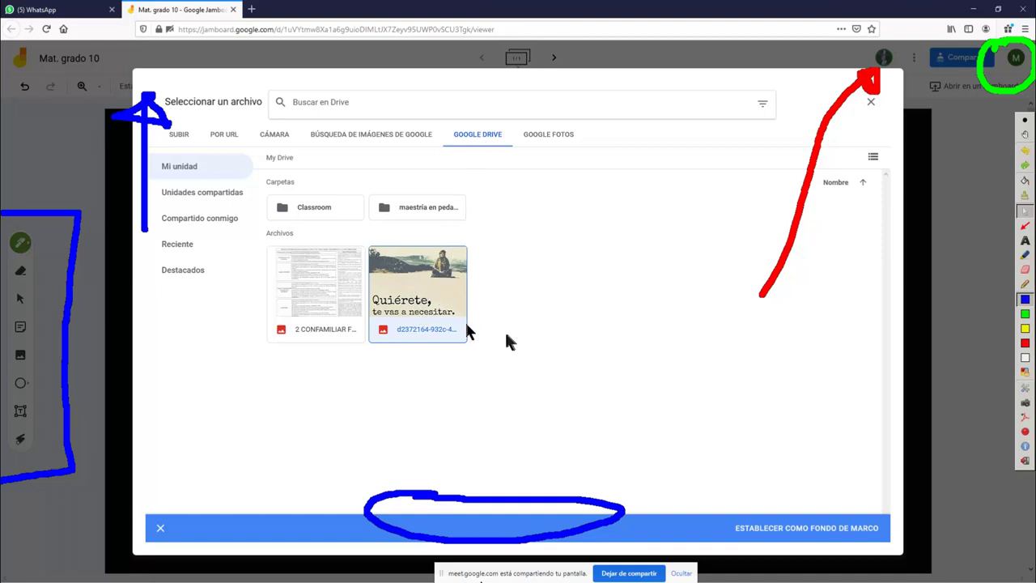
double_click(417, 301)
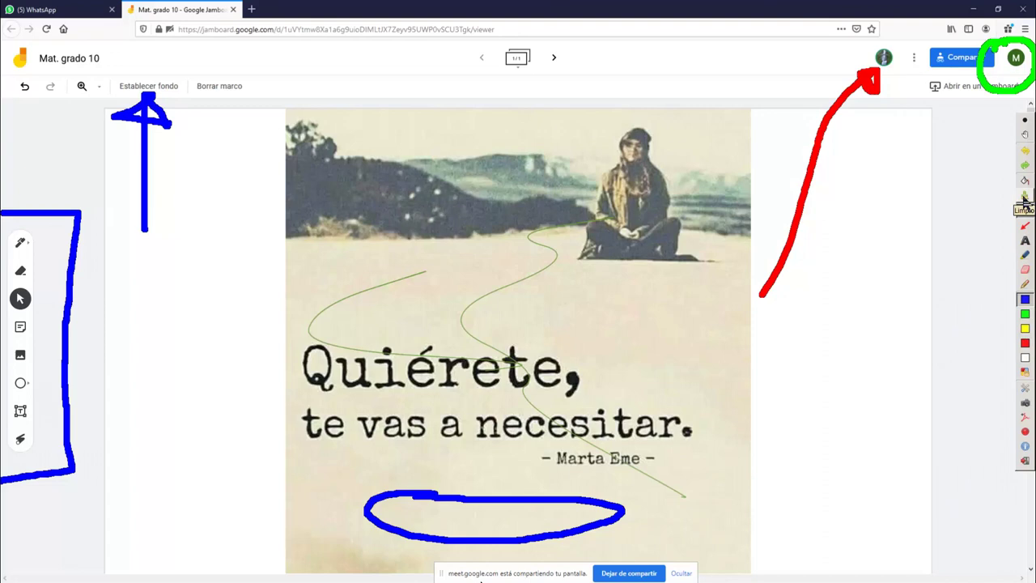
Clear the screen annotations, then draw two green arrows and a red line at the left
left_click(1025, 199)
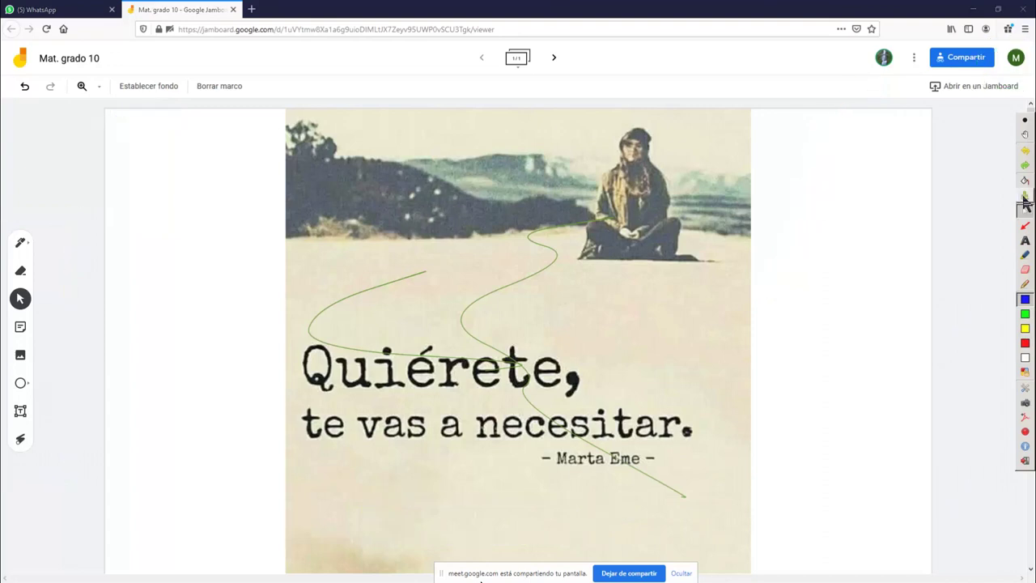
left_click(1025, 313)
left_click_drag(40, 243, 127, 243)
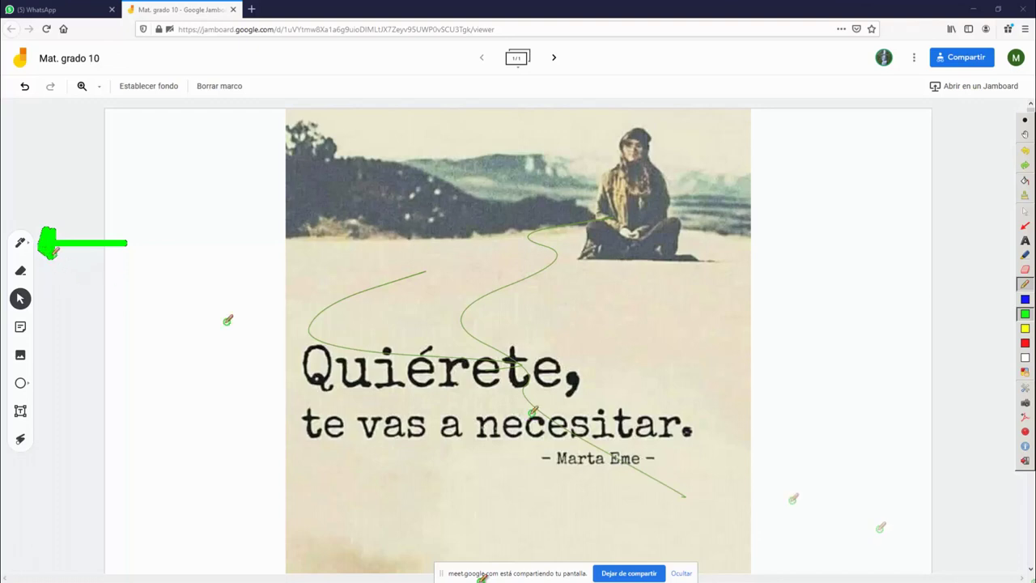
mouse_move(39, 275)
left_mouse_down()
mouse_move(161, 273)
mouse_move(37, 289)
left_mouse_up()
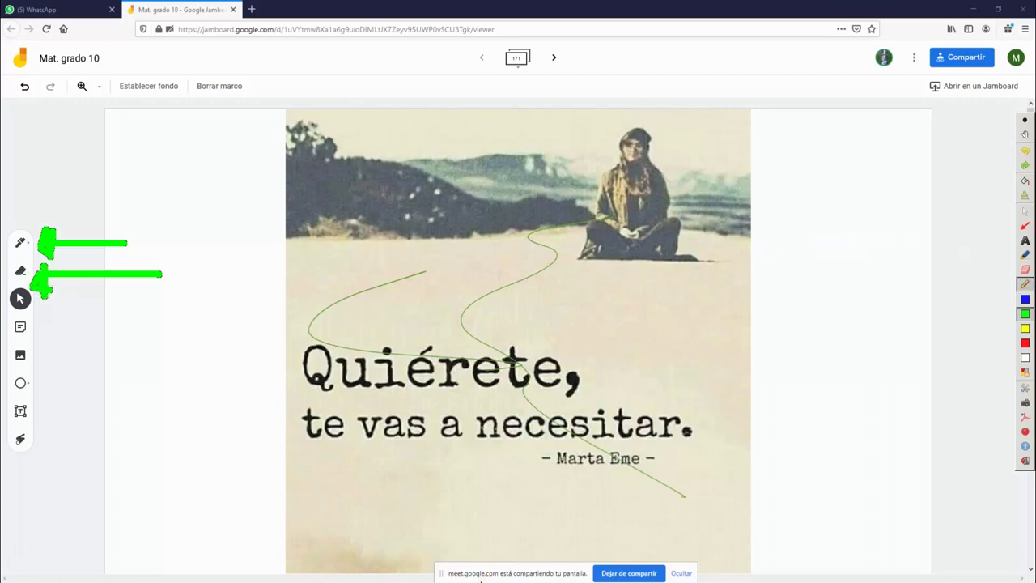
left_click(1024, 342)
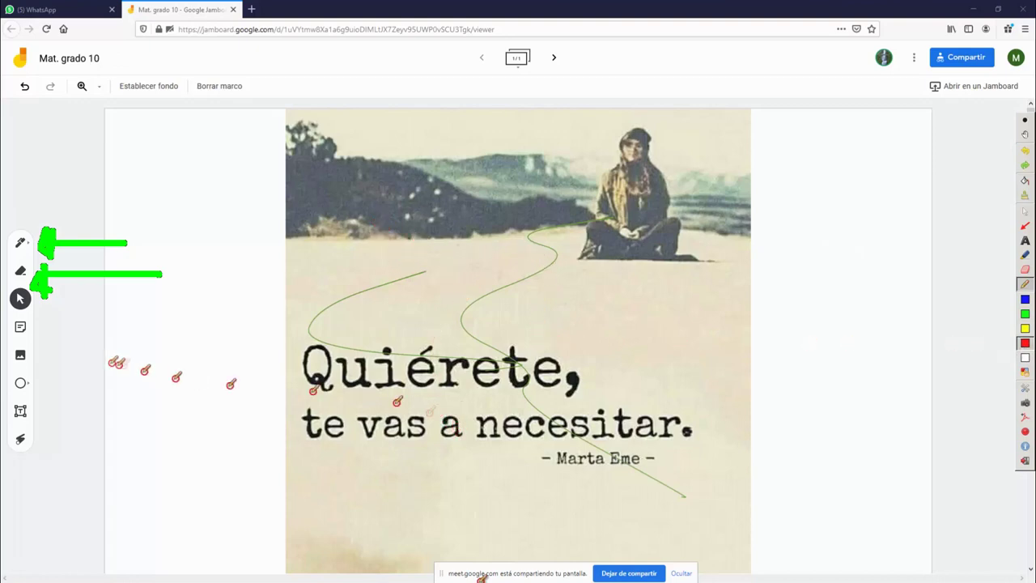
left_click_drag(40, 300, 143, 300)
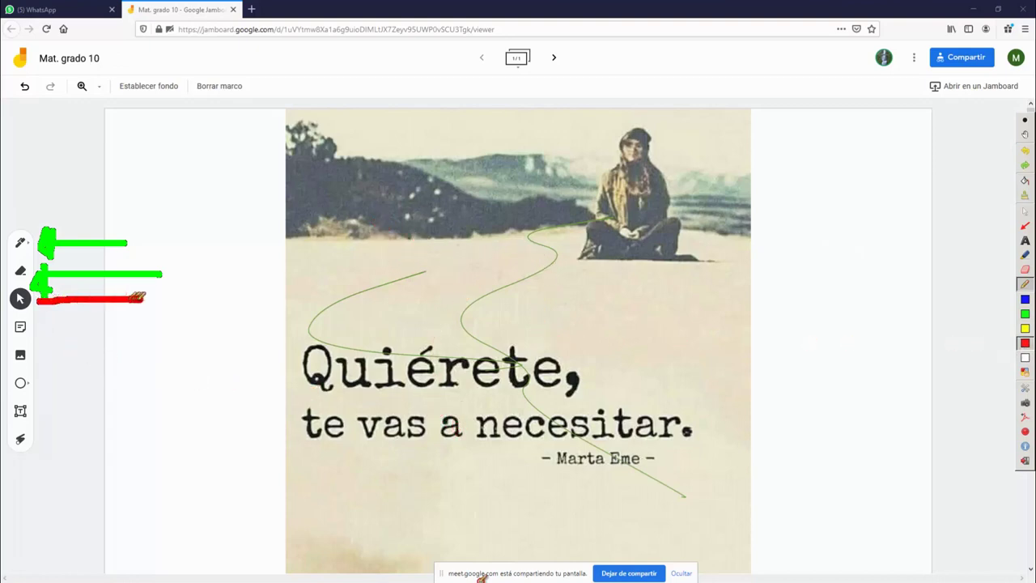